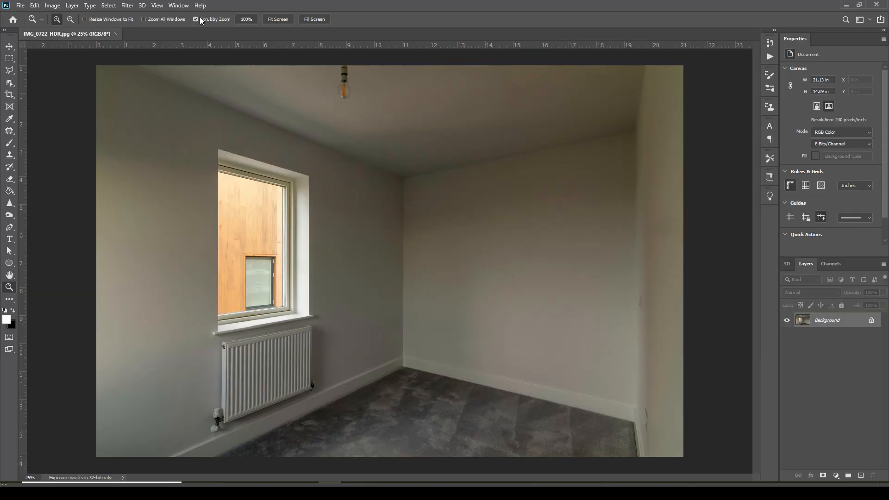
Step: Check the room photo's pixel width and height in the Image Size settings
{"action": "left_click", "coordinate": [53, 6]}
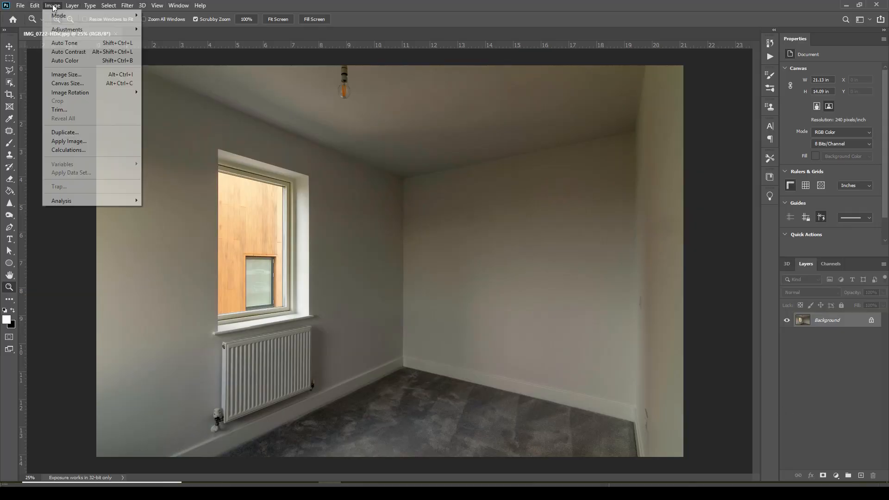
{"action": "left_click", "coordinate": [69, 74]}
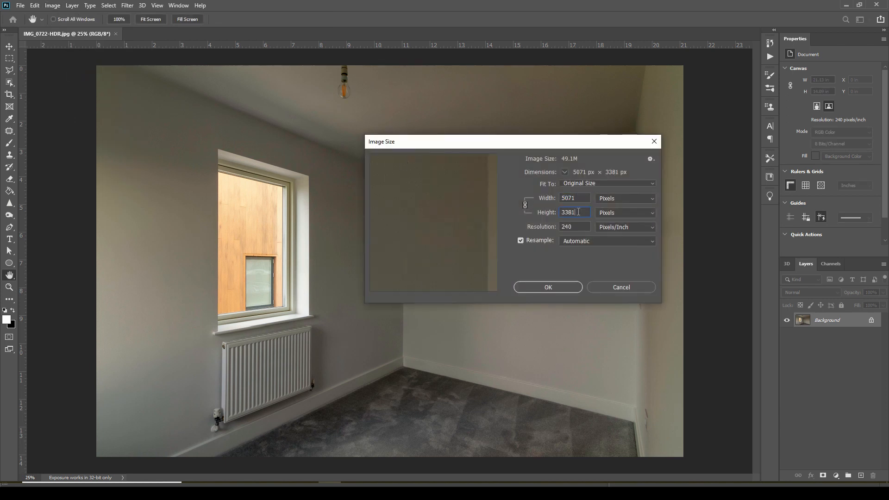
{"action": "double_click", "coordinate": [579, 212]}
{"action": "left_click", "coordinate": [579, 199]}
{"action": "key", "text": "ctrl+a"}
{"action": "left_click", "coordinate": [584, 212]}
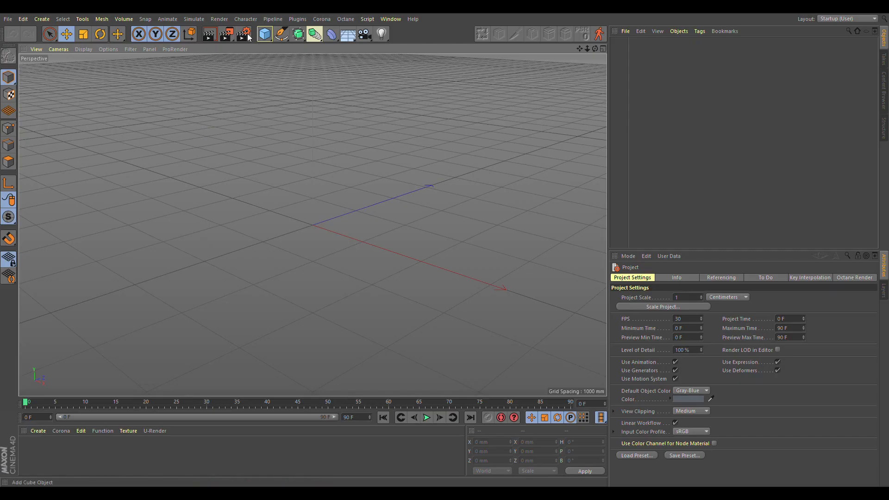
Step: Switch to Cinema 4D and set the renderer to Corona in the render settings
{"action": "left_click", "coordinate": [245, 33]}
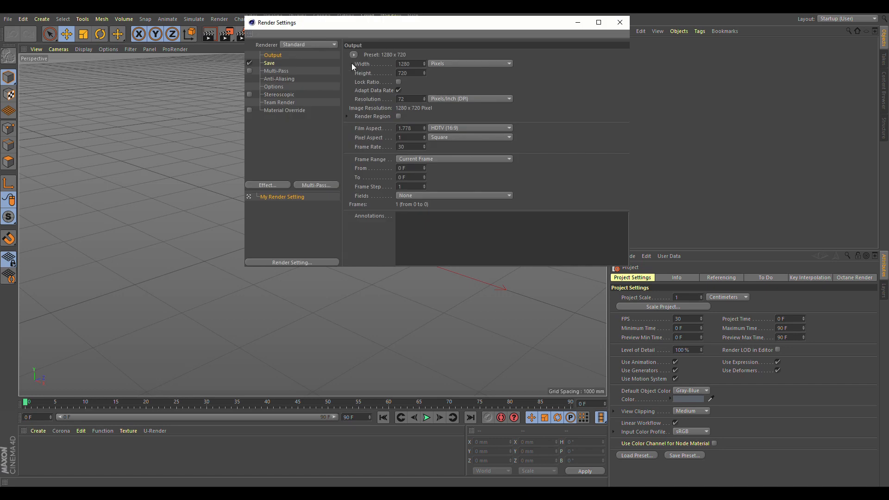
{"action": "left_click", "coordinate": [299, 43]}
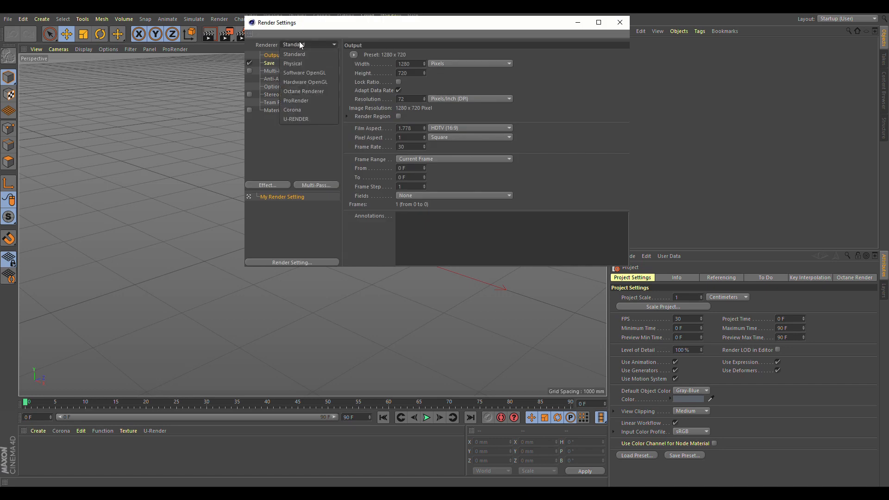
{"action": "left_click", "coordinate": [298, 112]}
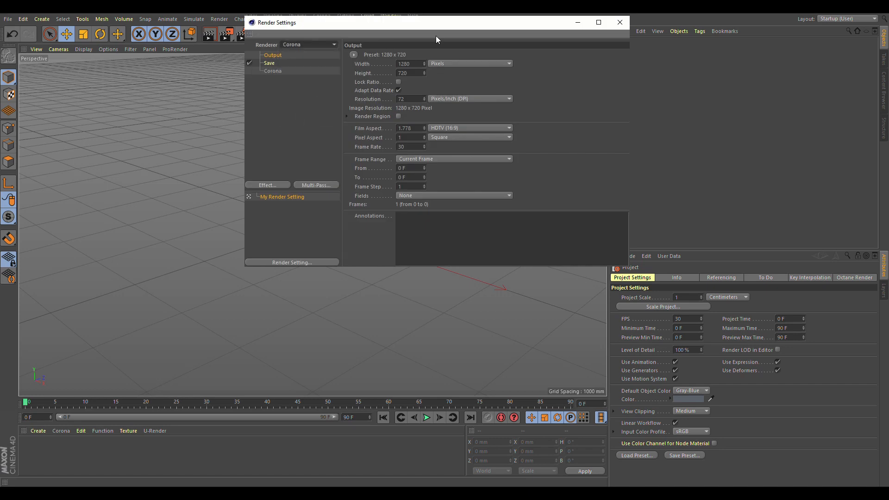
{"action": "left_click", "coordinate": [273, 71]}
Step: Set the render output to 5071 x 3381 pixels, lock the ratio, and divide the width by 4
{"action": "left_click", "coordinate": [273, 55]}
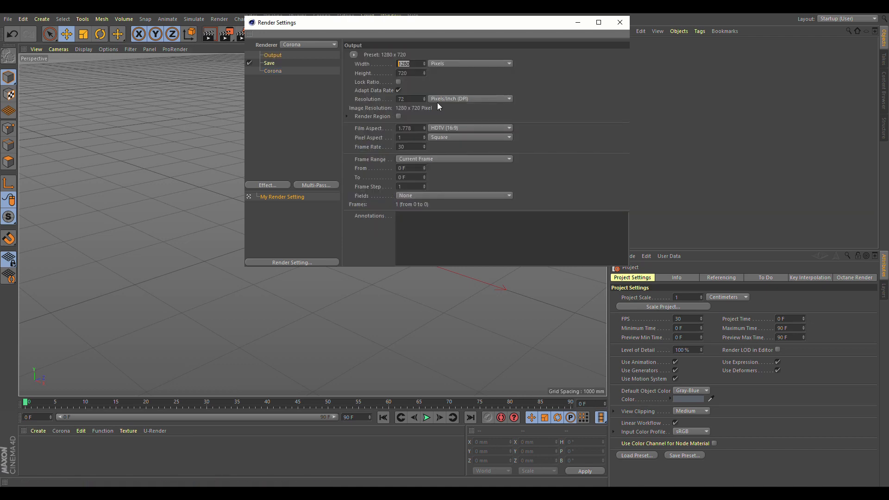
{"action": "type", "text": "71"}
{"action": "key", "text": "Tab"}
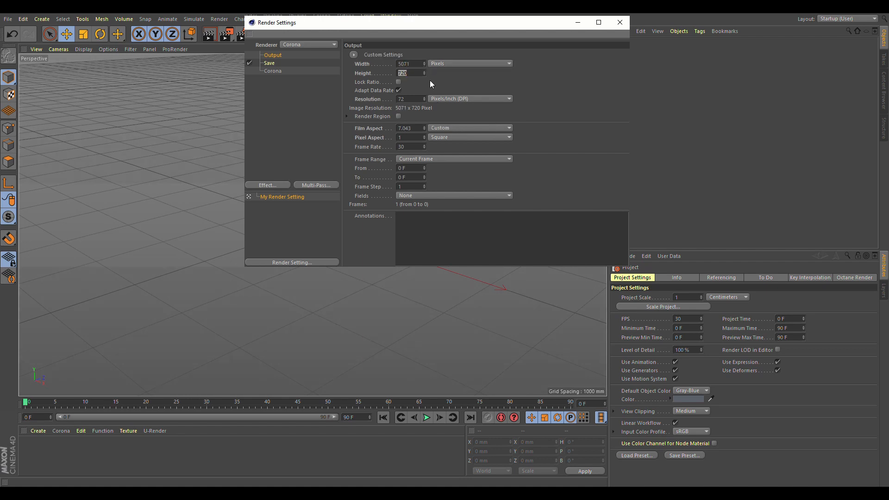
{"action": "type", "text": "3381"}
{"action": "left_click", "coordinate": [398, 82]}
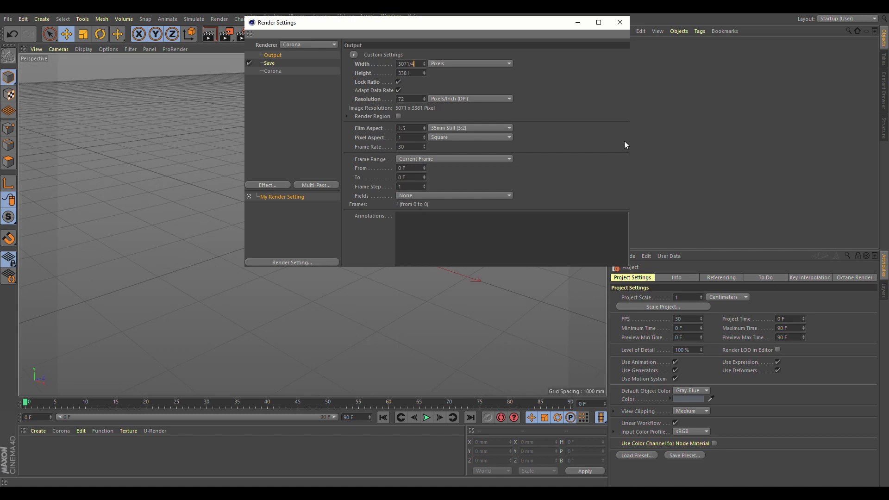
{"action": "key", "text": "Return"}
Step: Set Corona's denoise mode to High quality, check the output settings, and close the render settings
{"action": "left_click", "coordinate": [277, 70]}
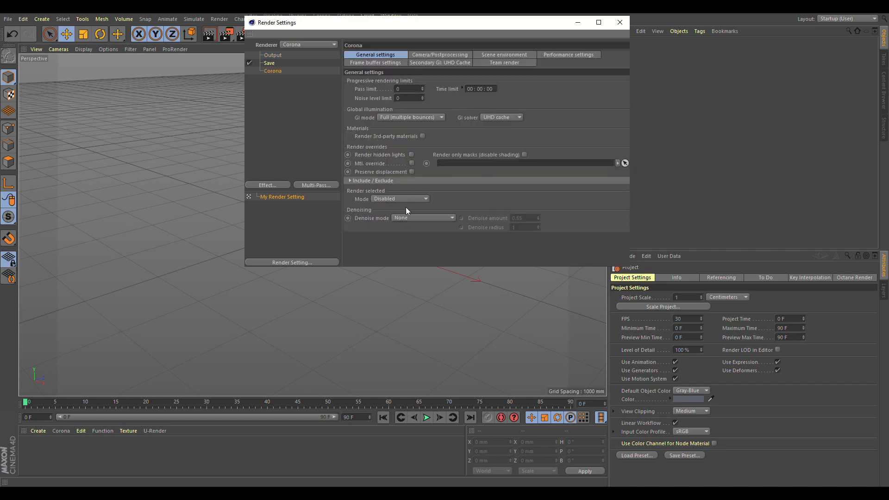
{"action": "left_click", "coordinate": [413, 219]}
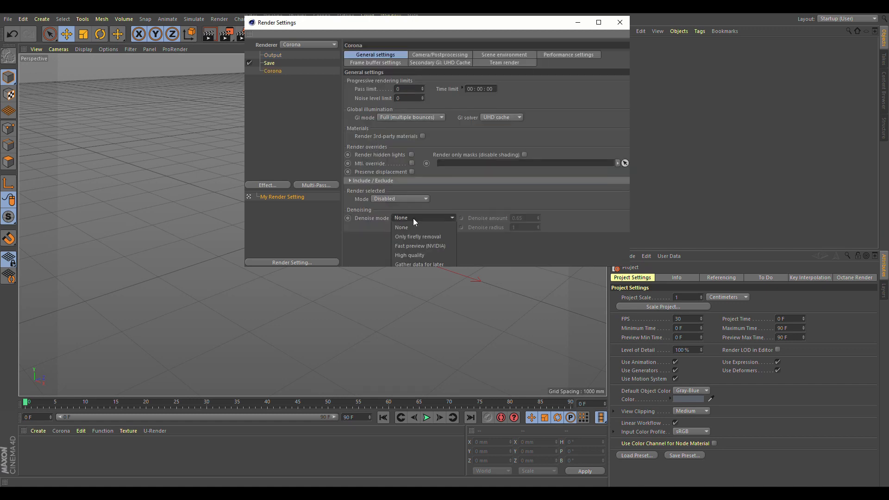
{"action": "left_click", "coordinate": [418, 255]}
{"action": "left_click", "coordinate": [274, 55]}
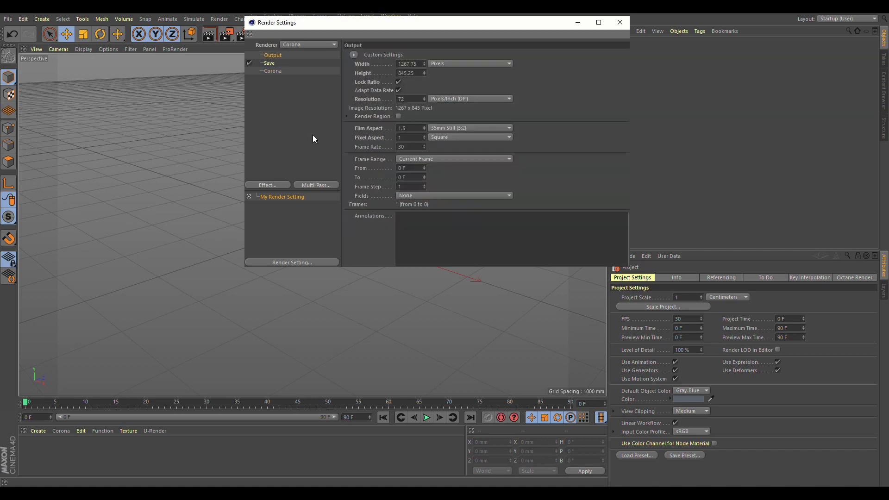
{"action": "left_click", "coordinate": [622, 23]}
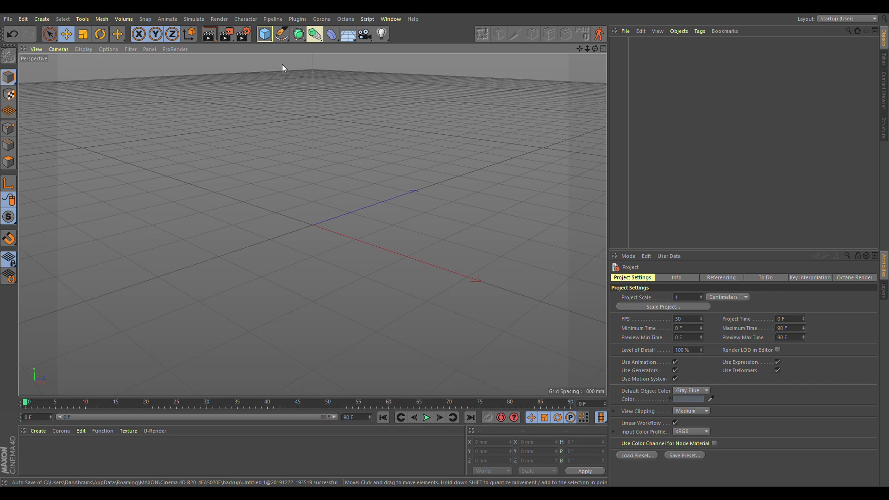
Step: Add a Corona camera to the scene and look through it in the viewport
{"action": "left_click", "coordinate": [321, 19]}
{"action": "left_click", "coordinate": [323, 70]}
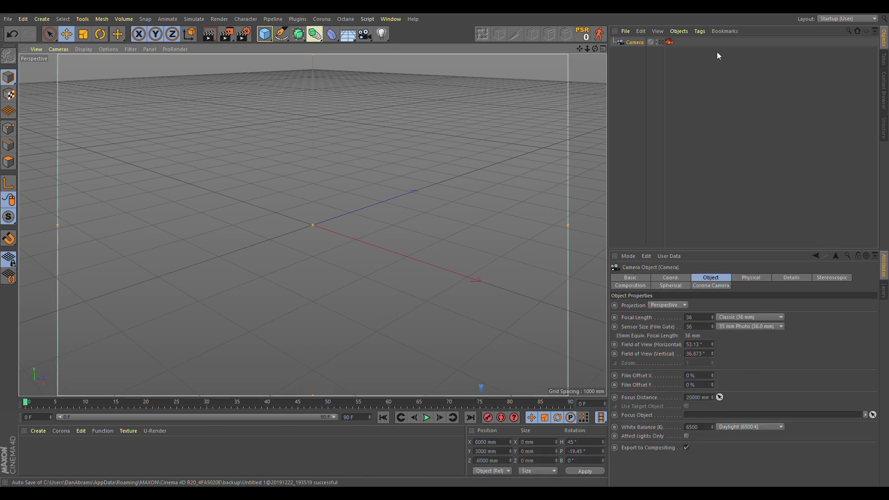
{"action": "left_click", "coordinate": [661, 42]}
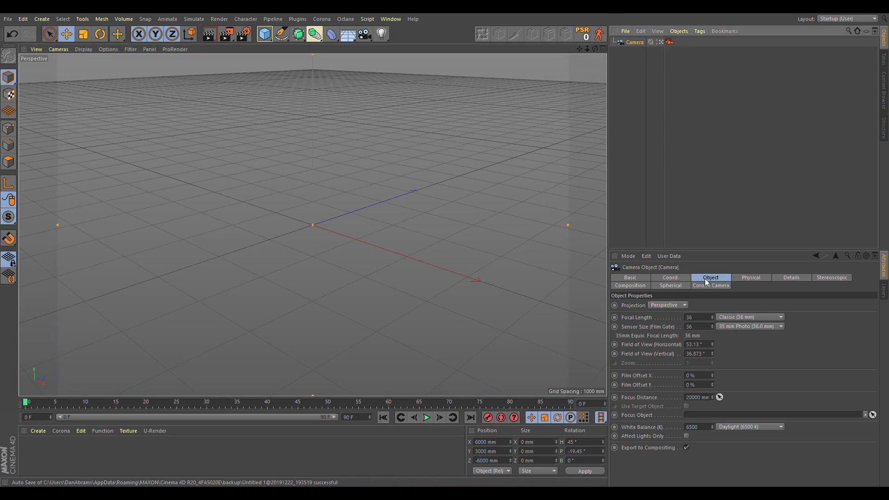
Step: Set the camera's focal length to 11 and its sensor size to 26.82
{"action": "left_click", "coordinate": [699, 319]}
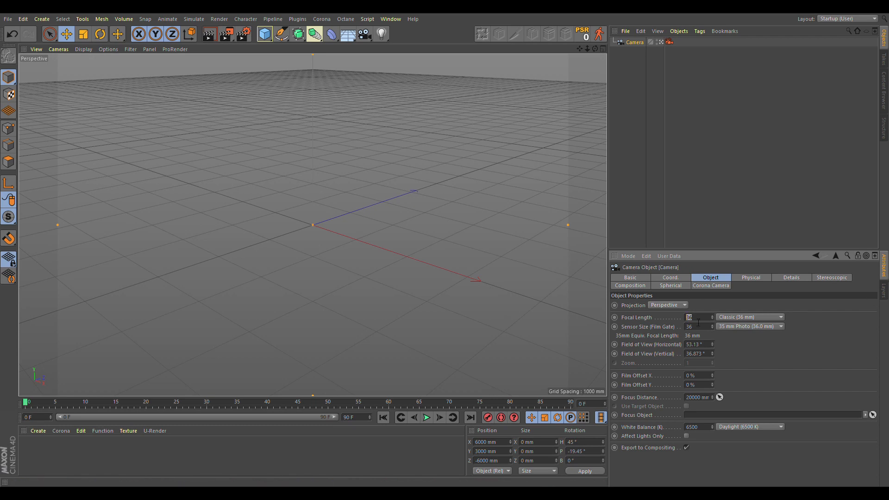
{"action": "type", "text": "11"}
{"action": "key", "text": "Return"}
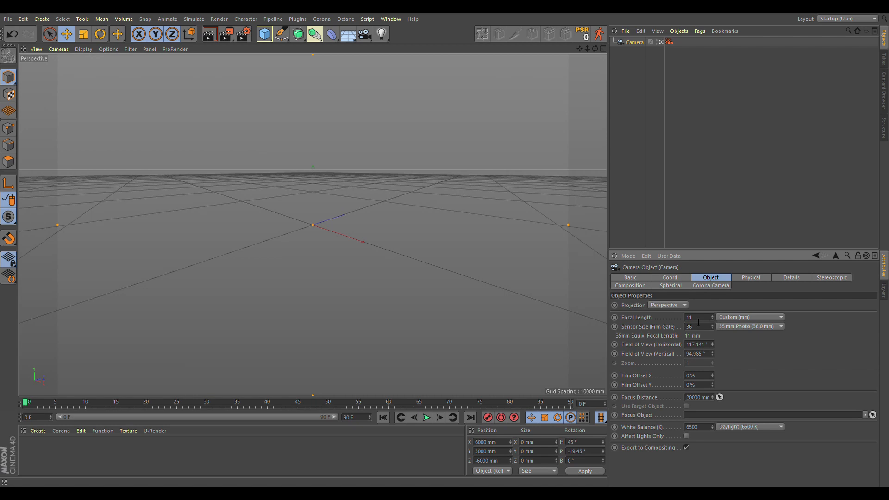
{"action": "left_click_drag", "start_coordinate": [704, 327], "coordinate": [584, 327]}
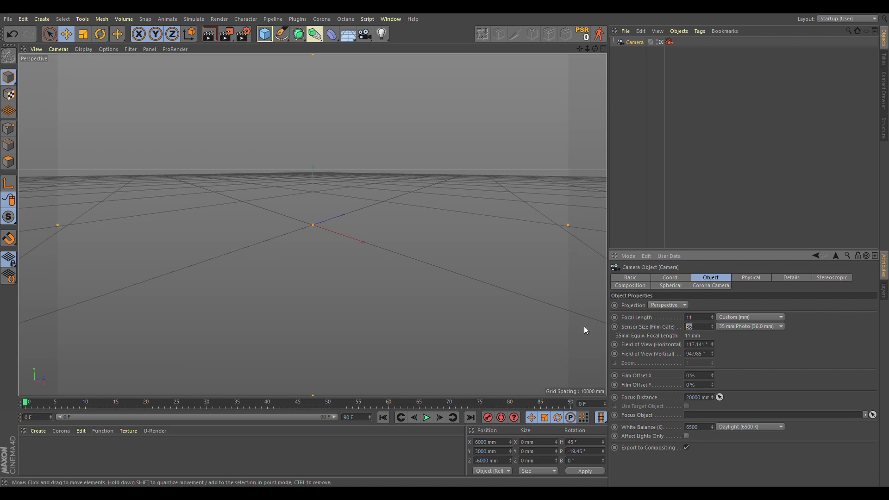
{"action": "type", "text": "26.82"}
{"action": "key", "text": "Return"}
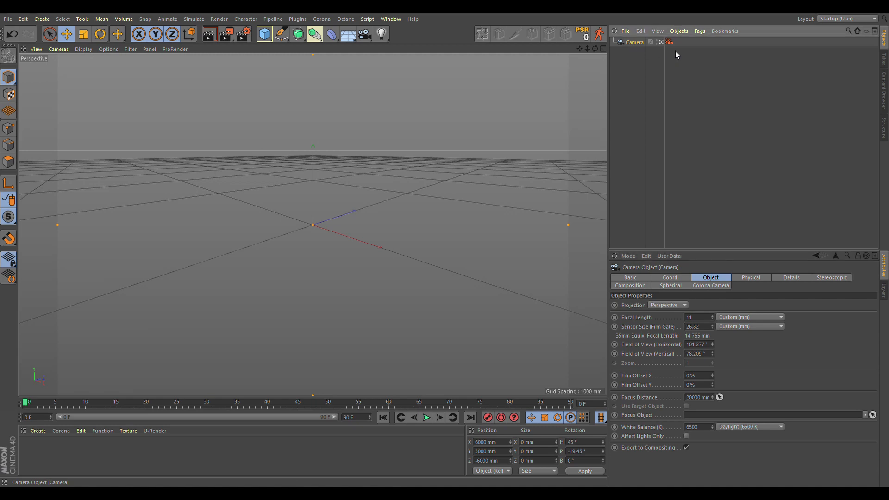
Step: Add a Camera Calibrator tag to the camera and load IMG_0722-HDR.jpg as its image
{"action": "left_click", "coordinate": [796, 95]}
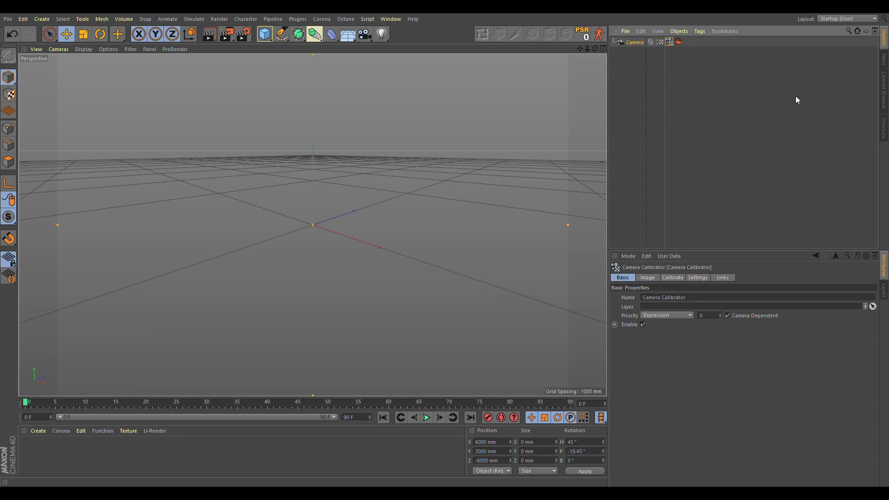
{"action": "left_click", "coordinate": [648, 277]}
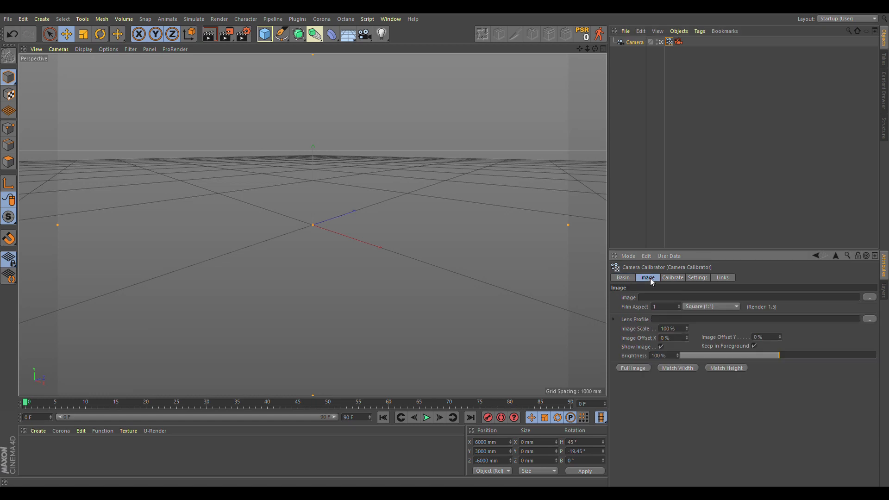
{"action": "left_click", "coordinate": [869, 297]}
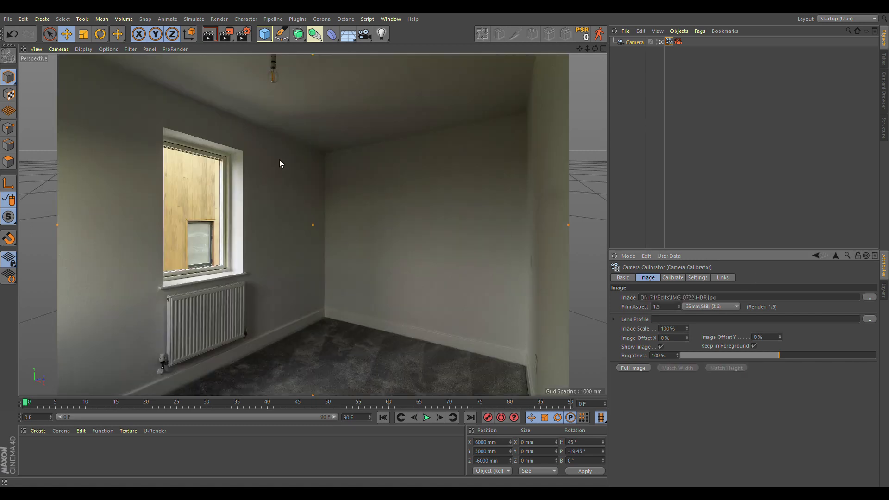
Step: Add a calibration line along the floor edge of the window wall and assign it to the Z axis
{"action": "left_click", "coordinate": [679, 279]}
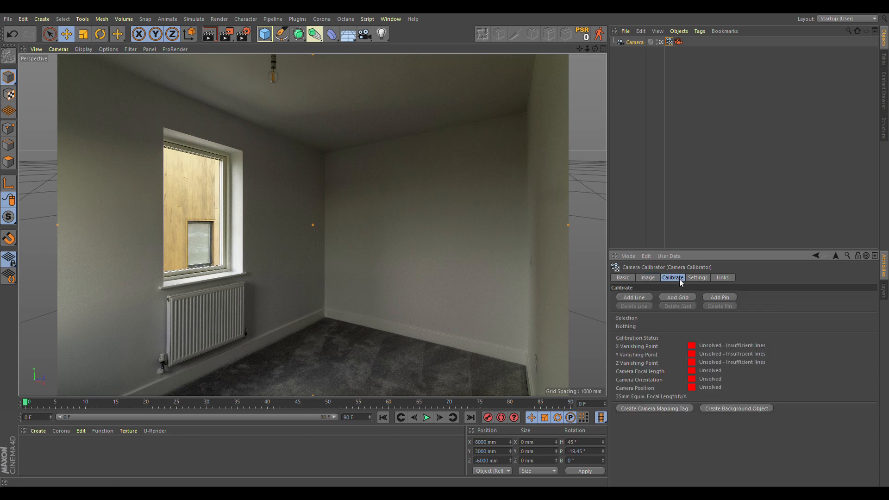
{"action": "left_click", "coordinate": [645, 296]}
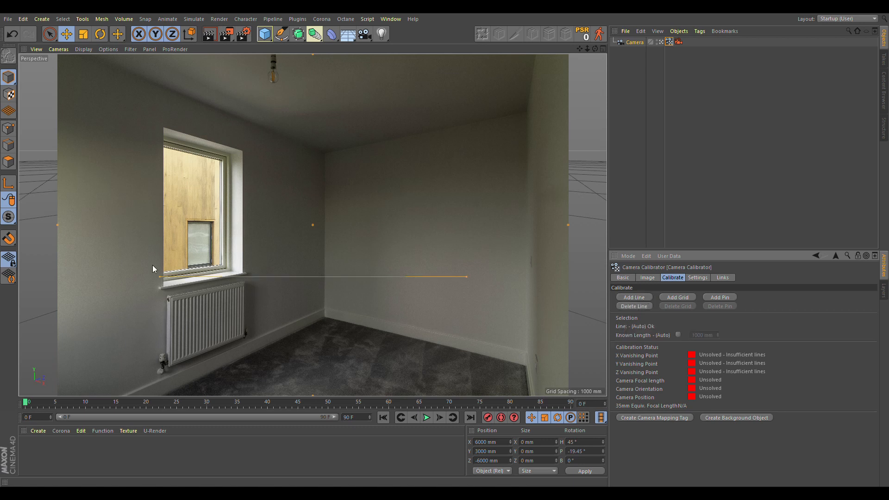
{"action": "left_click_drag", "start_coordinate": [158, 277], "coordinate": [176, 387]}
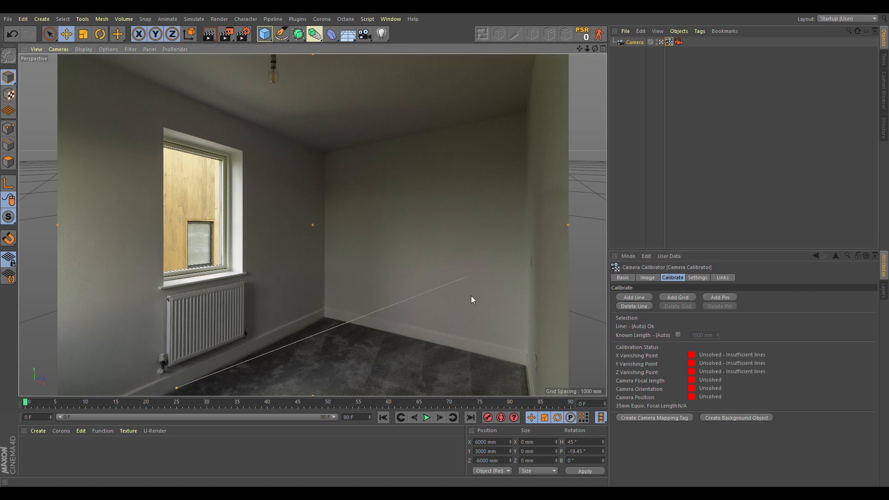
{"action": "left_click_drag", "start_coordinate": [467, 276], "coordinate": [325, 317]}
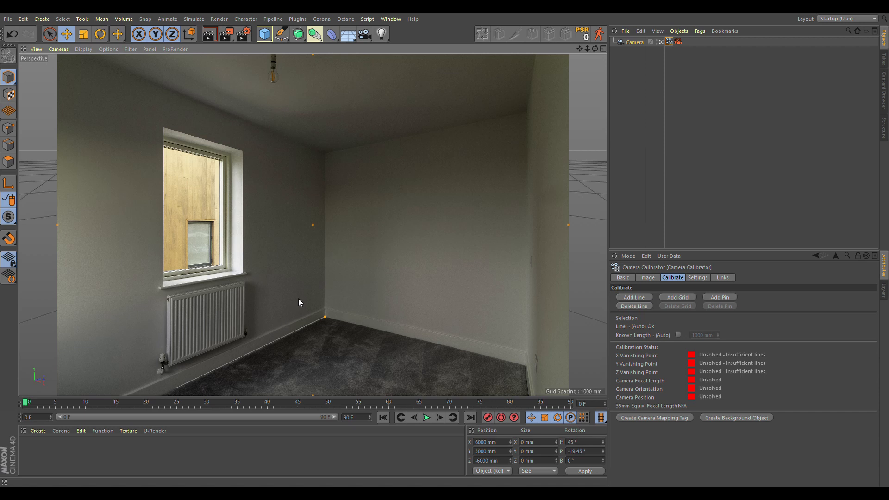
{"action": "left_click", "coordinate": [256, 349]}
{"action": "left_click", "coordinate": [260, 350]}
{"action": "left_click", "coordinate": [263, 348]}
{"action": "left_click", "coordinate": [252, 355]}
{"action": "left_click", "coordinate": [253, 355]}
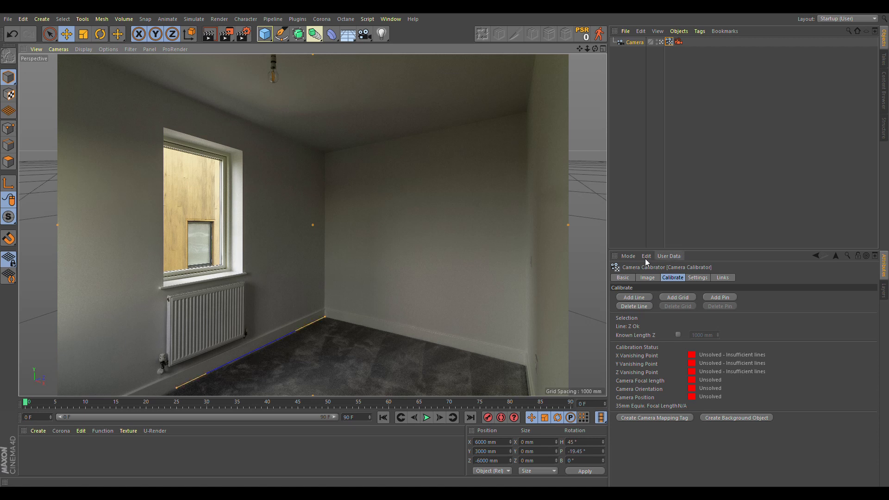
Step: Add a second Z-axis calibration line along the ceiling edge of the window wall
{"action": "left_click", "coordinate": [646, 297]}
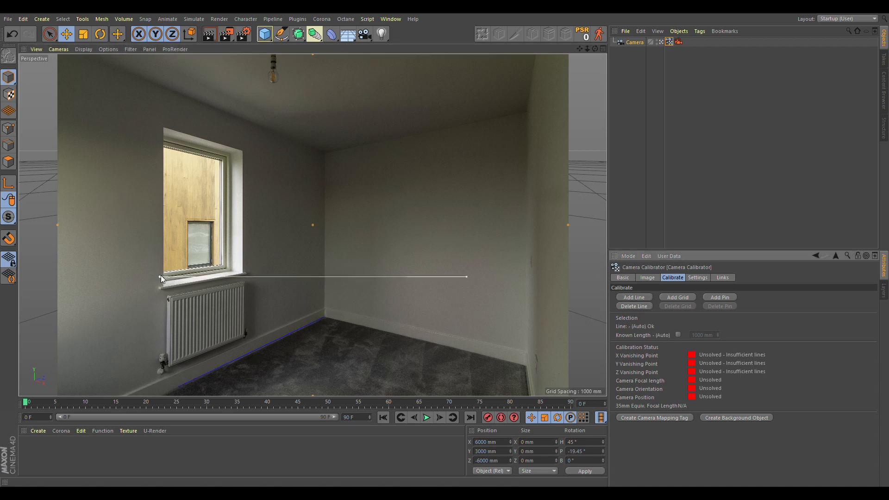
{"action": "left_click_drag", "start_coordinate": [160, 277], "coordinate": [112, 66]}
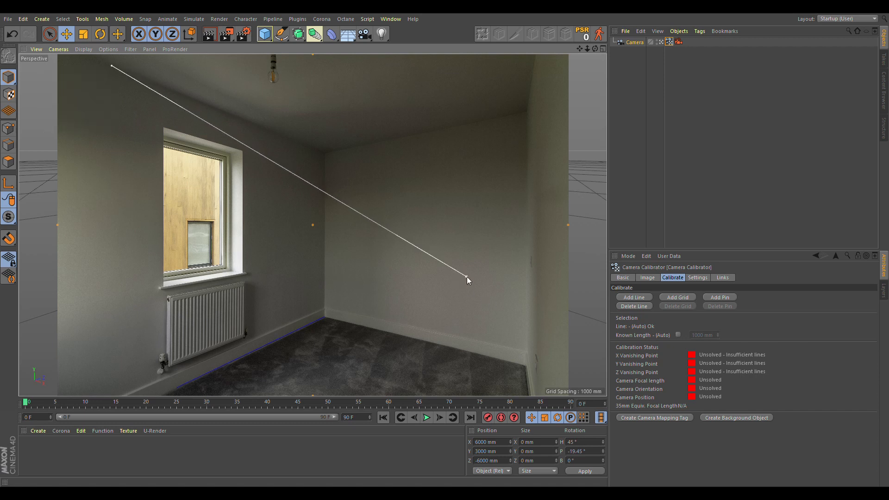
{"action": "left_click_drag", "start_coordinate": [467, 277], "coordinate": [325, 152]}
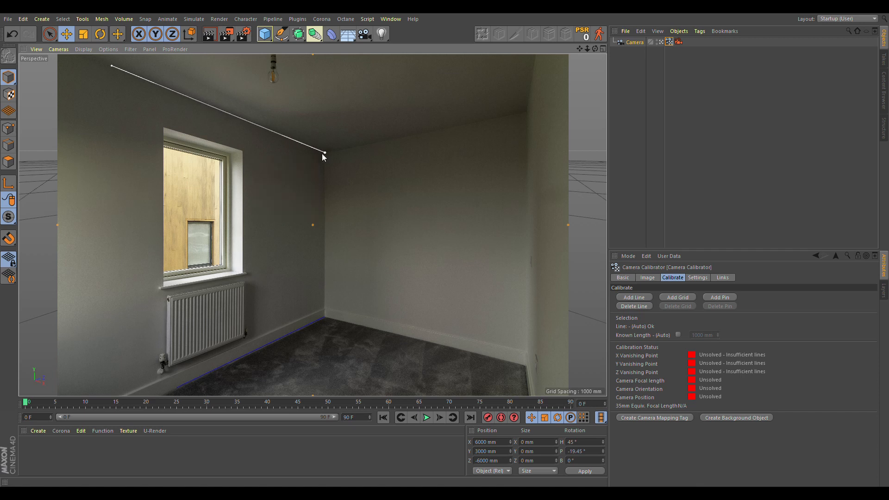
{"action": "left_click", "coordinate": [228, 114]}
{"action": "left_click", "coordinate": [229, 115]}
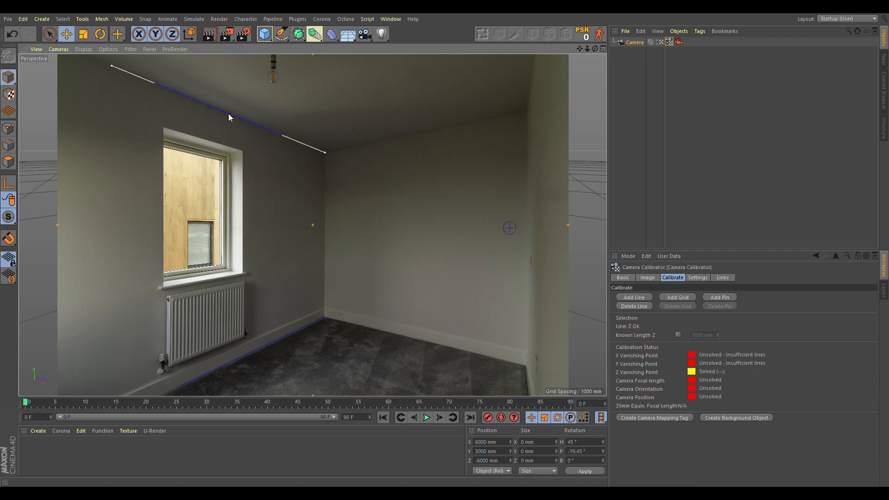
Step: Add a calibration line along the floor edge of the back wall and assign it to the X axis
{"action": "left_click", "coordinate": [634, 297]}
{"action": "left_click_drag", "start_coordinate": [159, 276], "coordinate": [325, 317]}
{"action": "left_click_drag", "start_coordinate": [467, 277], "coordinate": [525, 365]}
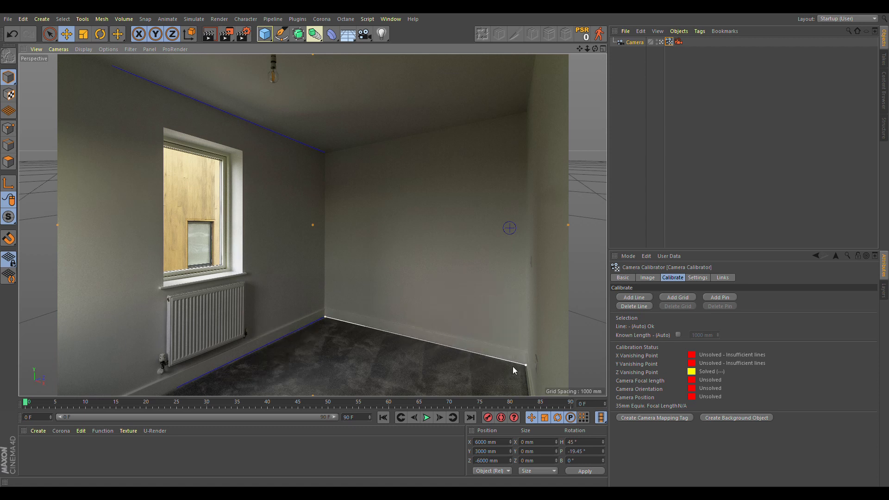
{"action": "left_click", "coordinate": [438, 344]}
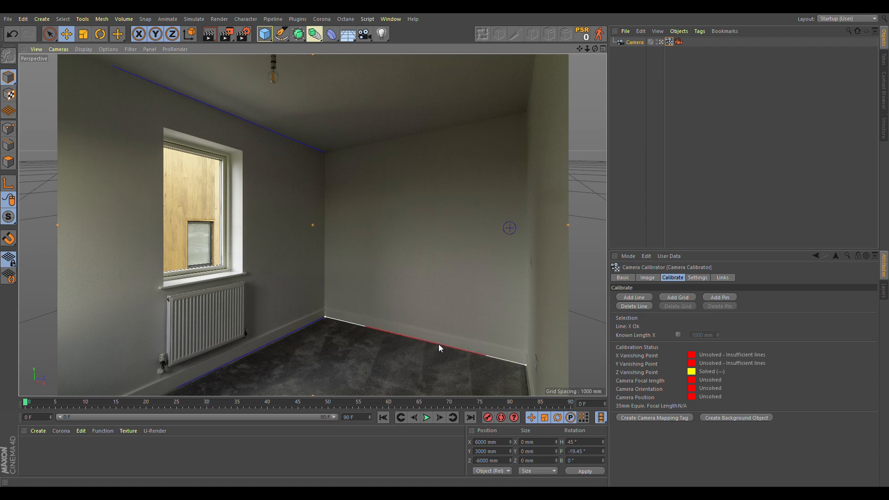
Step: Add a second X-axis calibration line along the ceiling edge of the back wall
{"action": "left_click", "coordinate": [639, 297]}
{"action": "left_click_drag", "start_coordinate": [189, 277], "coordinate": [325, 154]}
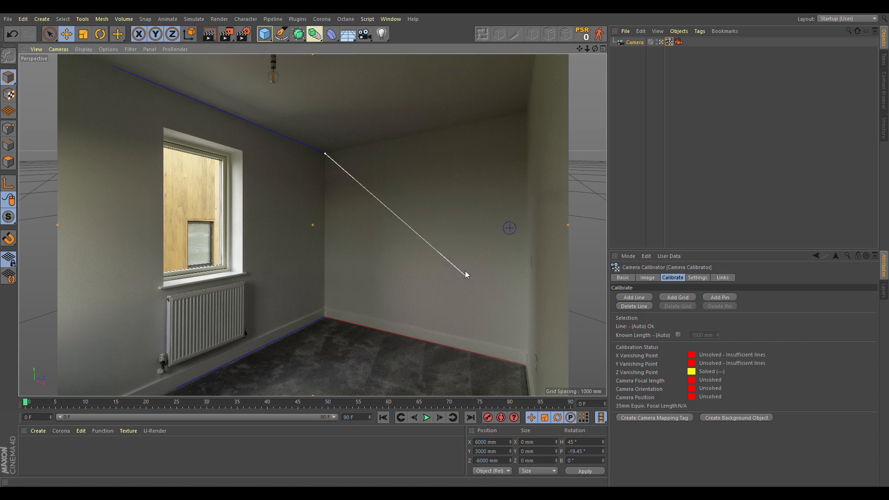
{"action": "left_click_drag", "start_coordinate": [467, 277], "coordinate": [522, 112]}
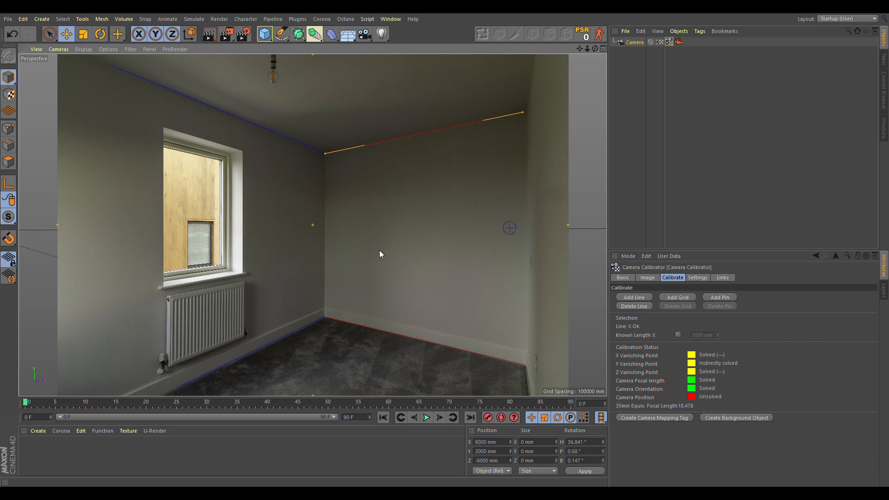
Step: Inspect the calibrated camera's placement and field of view relative to the world origin from the top view
{"action": "middle_click", "coordinate": [354, 250]}
{"action": "middle_click", "coordinate": [415, 187]}
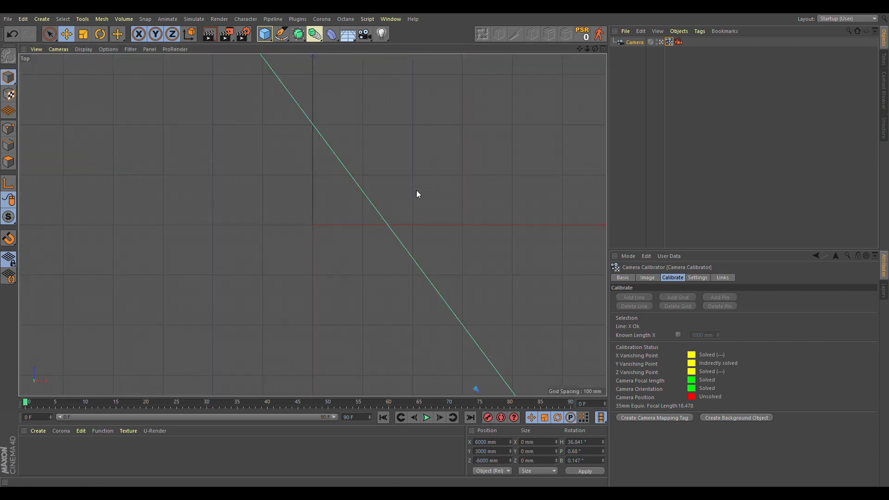
{"action": "scroll", "coordinate": [416, 217], "scroll_direction": "down", "scroll_amount": 5}
{"action": "scroll", "coordinate": [474, 273], "scroll_direction": "up", "scroll_amount": 8}
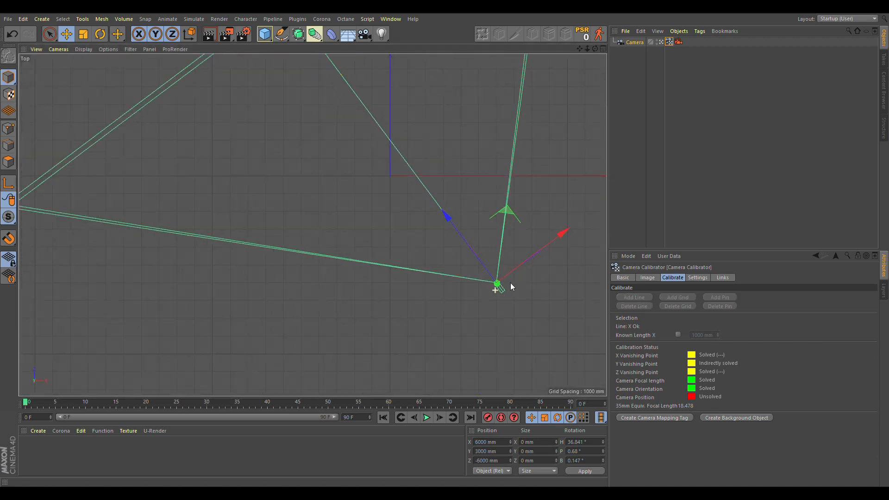
{"action": "scroll", "coordinate": [484, 212], "scroll_direction": "down", "scroll_amount": 8}
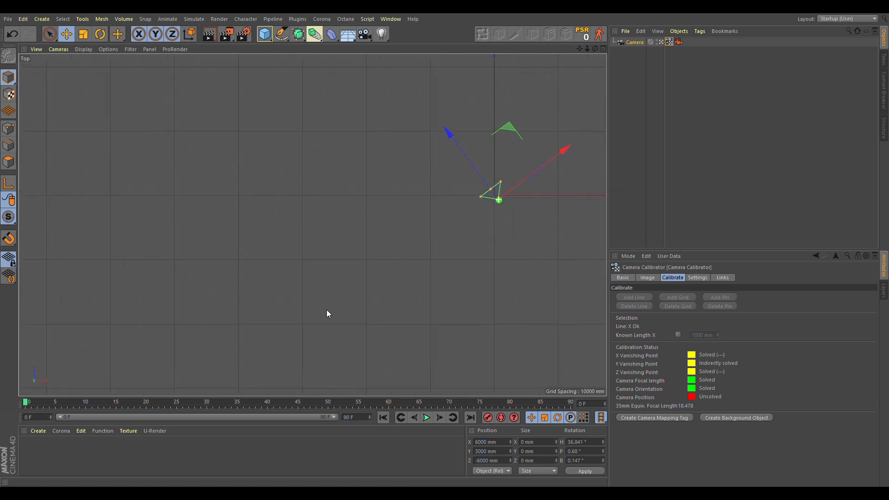
{"action": "scroll", "coordinate": [458, 139], "scroll_direction": "up", "scroll_amount": 5}
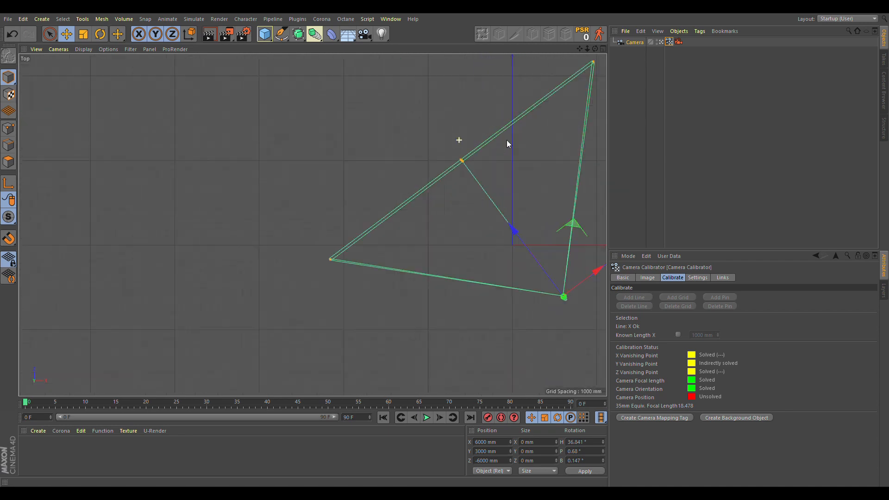
{"action": "scroll", "coordinate": [470, 199], "scroll_direction": "down", "scroll_amount": 5}
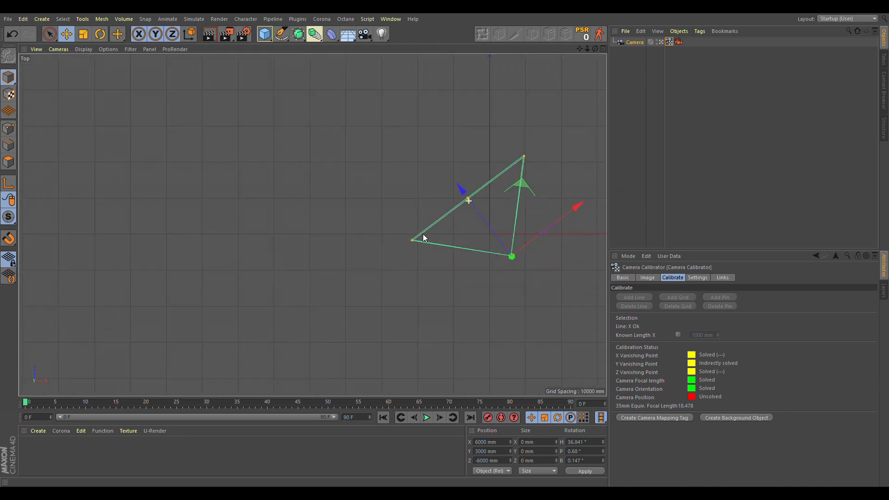
{"action": "middle_click", "coordinate": [446, 218]}
{"action": "middle_click", "coordinate": [272, 165]}
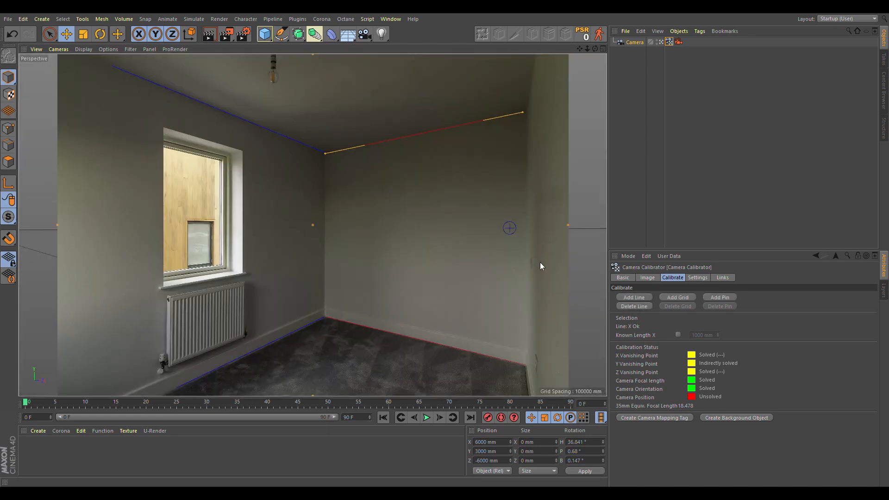
Step: Create a camera mapping tag and a background object from the calibrator, and check the photo with the calibrator deselected
{"action": "left_click", "coordinate": [671, 417]}
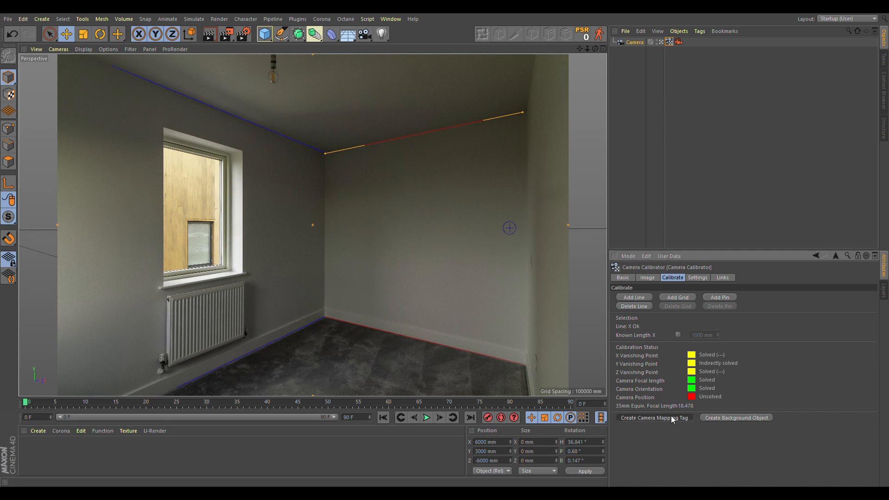
{"action": "left_click", "coordinate": [747, 418]}
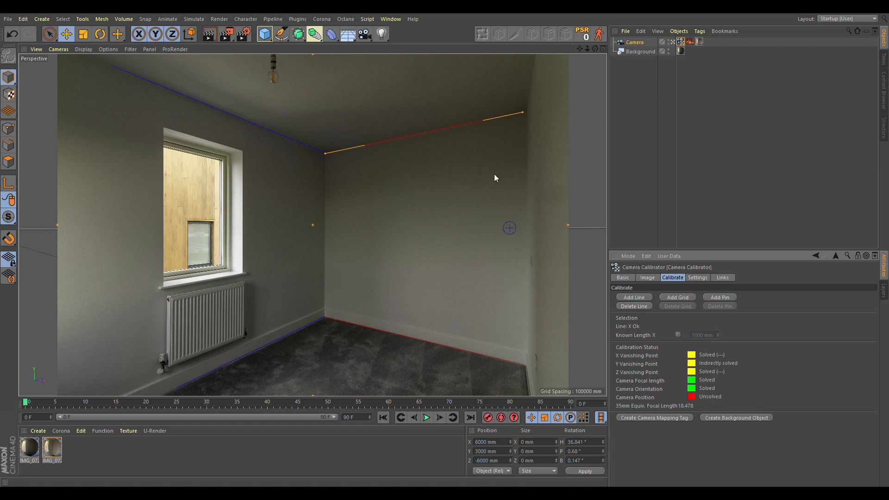
{"action": "left_click", "coordinate": [720, 196]}
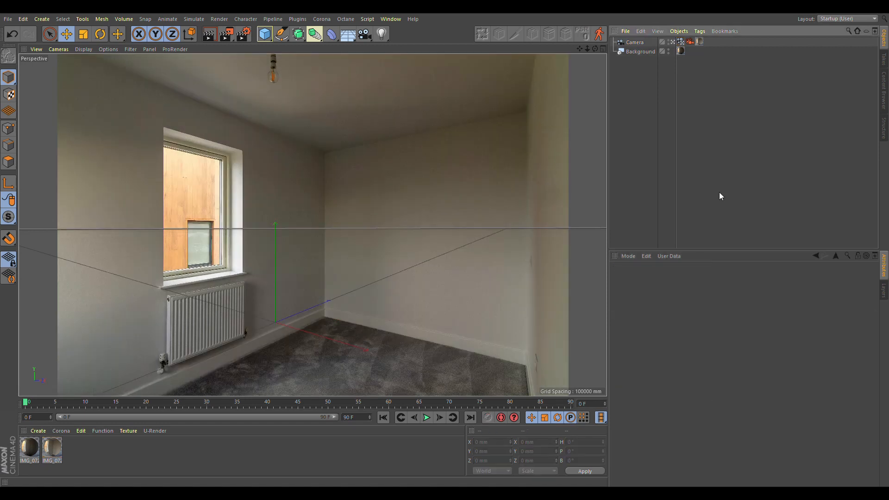
{"action": "left_click", "coordinate": [681, 41]}
{"action": "left_click", "coordinate": [691, 108]}
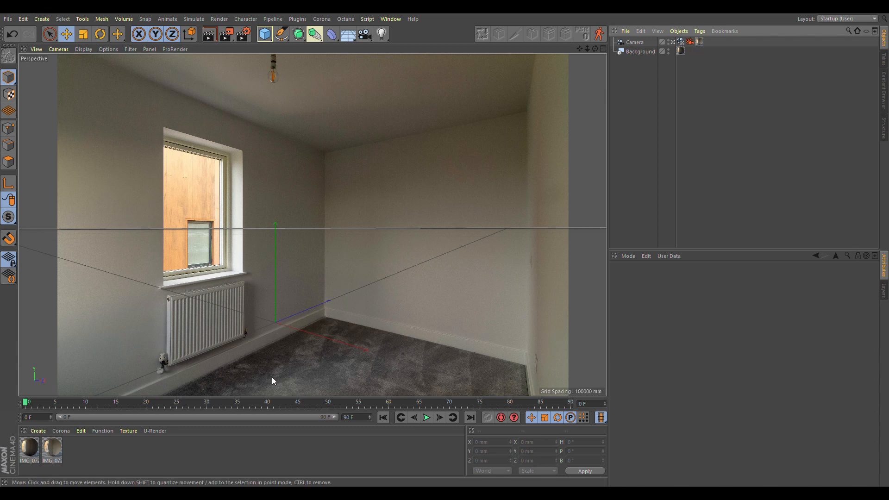
Step: Add a calibration pin and place it on the floor corner where the window wall meets the back wall
{"action": "left_click", "coordinate": [681, 41]}
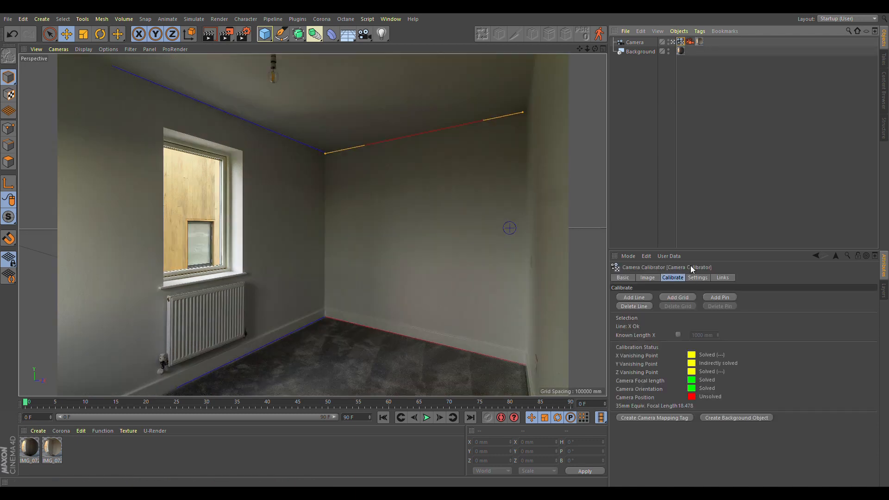
{"action": "left_click", "coordinate": [729, 297]}
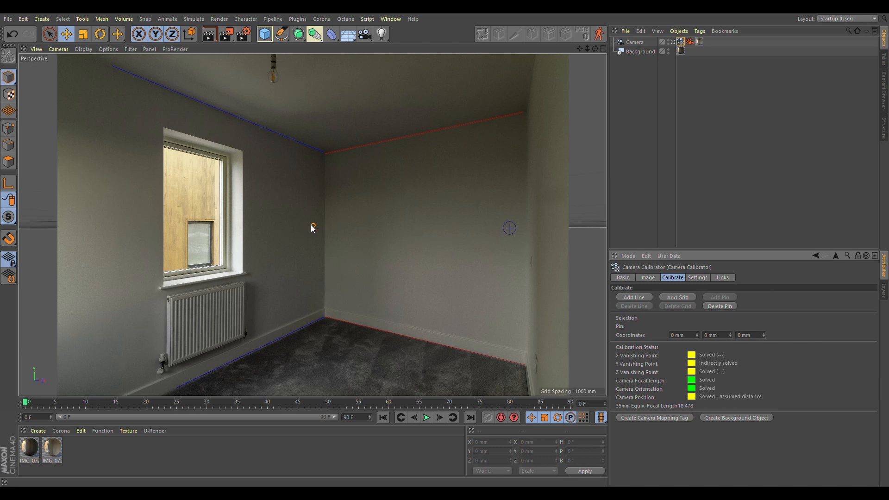
{"action": "left_click_drag", "start_coordinate": [313, 226], "coordinate": [325, 317]}
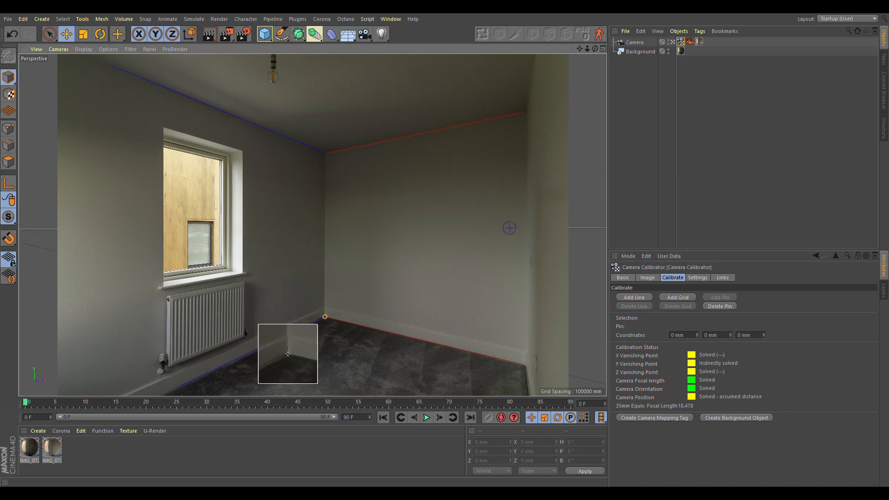
{"action": "left_click_drag", "start_coordinate": [324, 317], "coordinate": [324, 317]}
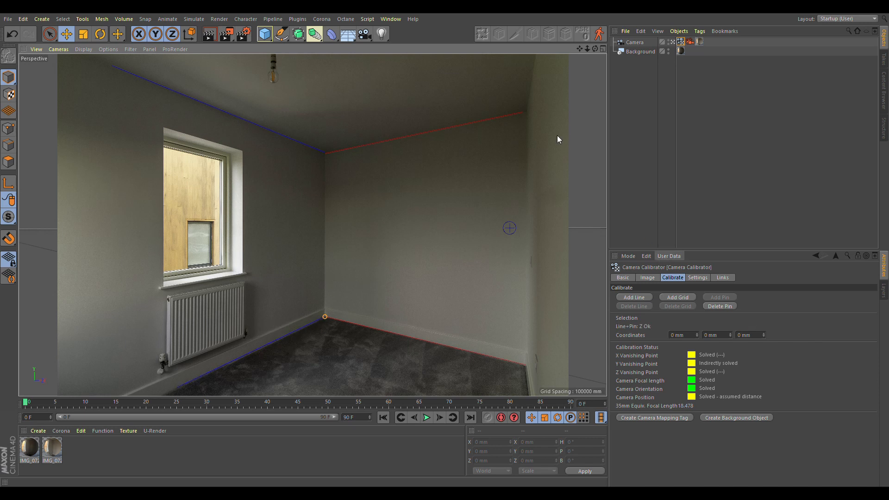
{"action": "left_click", "coordinate": [726, 150]}
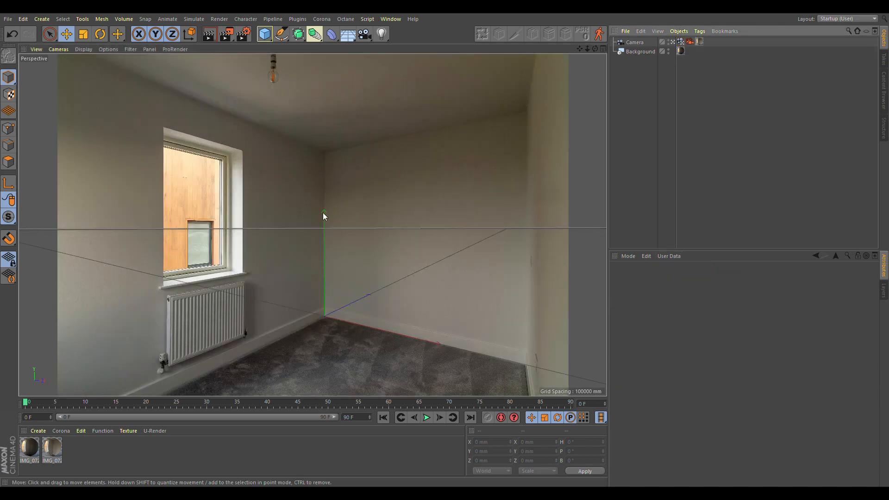
{"action": "left_click", "coordinate": [265, 34]}
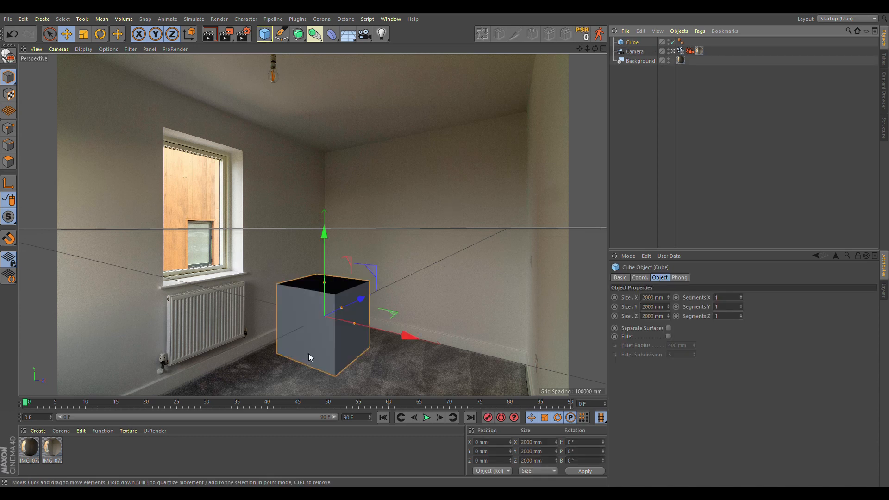
{"action": "key", "text": "Delete"}
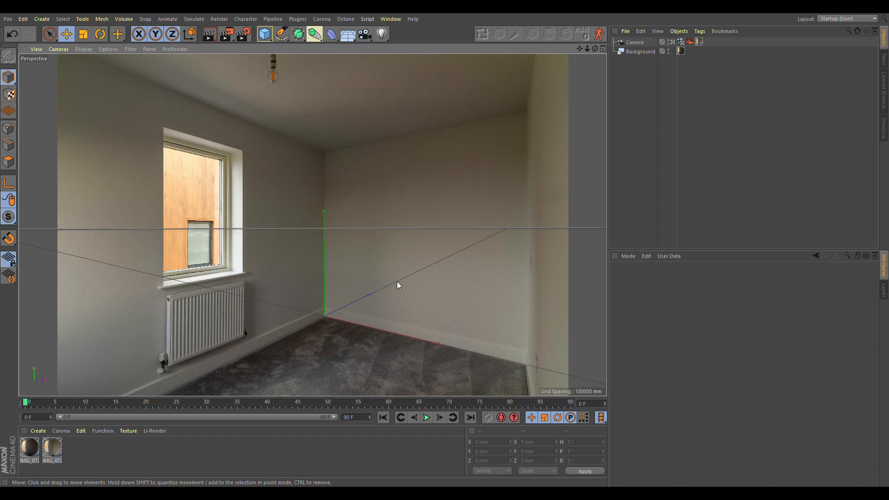
{"action": "left_click", "coordinate": [264, 34]}
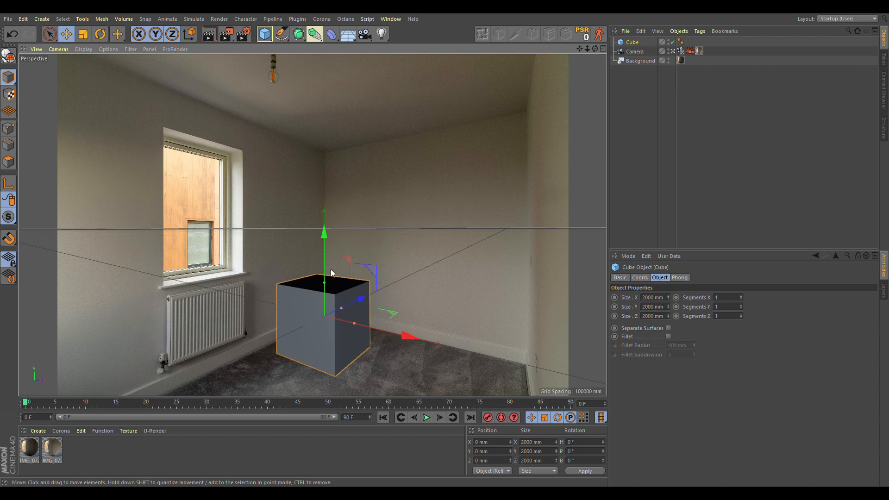
{"action": "key", "text": "Delete"}
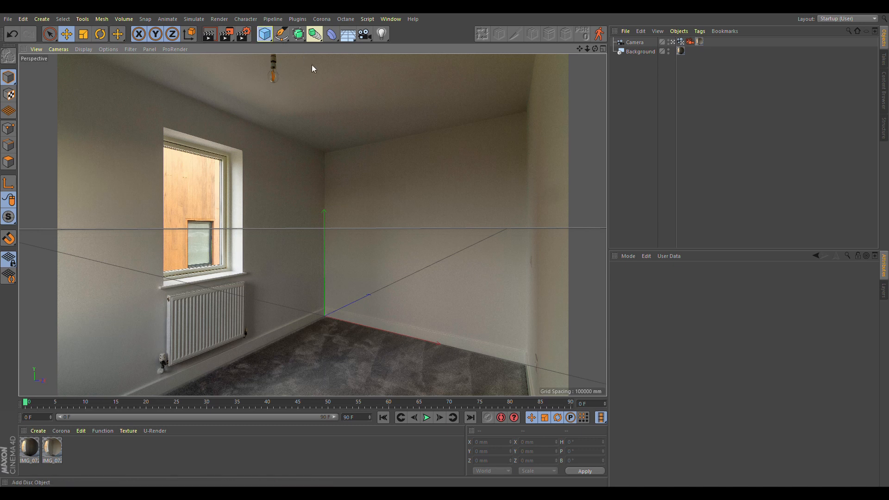
Step: Add a plane at the room corner and set its orientation to +Z
{"action": "left_click", "coordinate": [358, 68]}
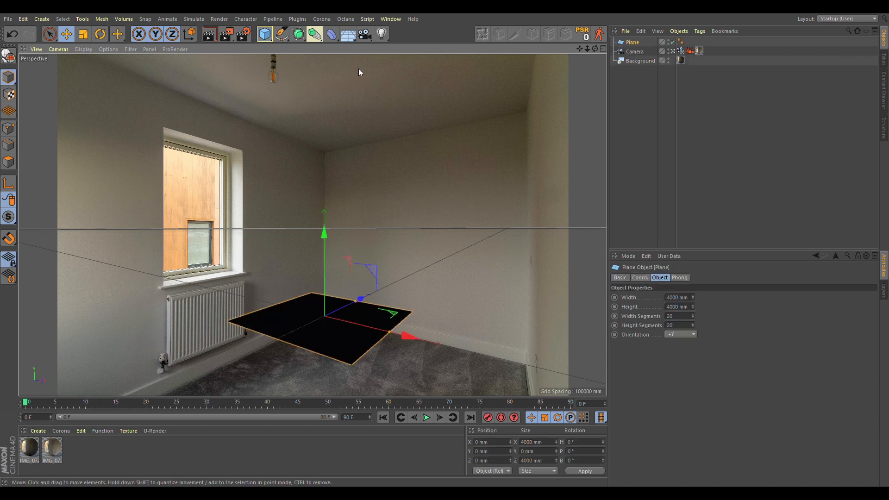
{"action": "left_click", "coordinate": [679, 335]}
{"action": "left_click", "coordinate": [676, 347]}
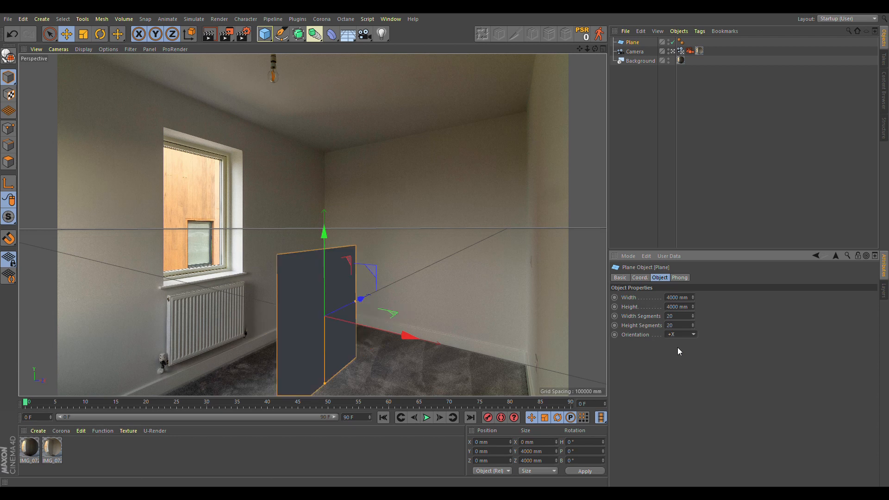
{"action": "left_click", "coordinate": [682, 382]}
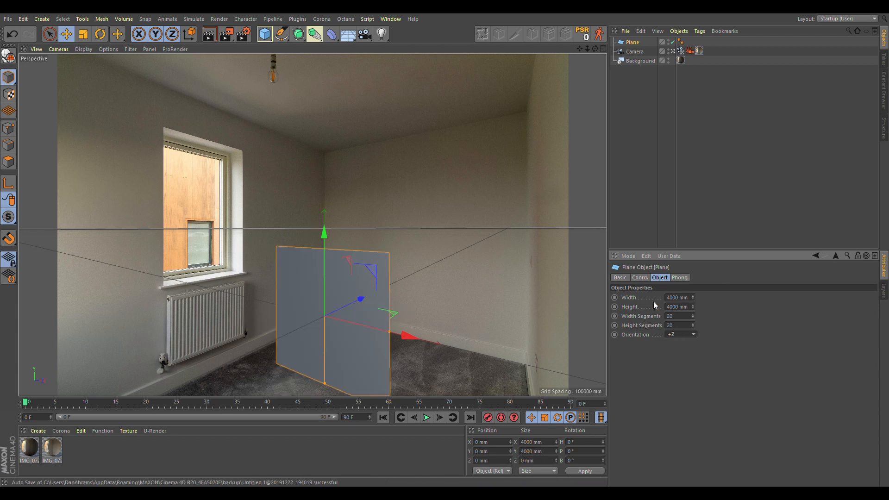
Step: Set the plane's width and height segments to 1 and convert it to an editable polygon object
{"action": "left_click", "coordinate": [677, 325]}
{"action": "type", "text": "1"}
{"action": "key", "text": "Return"}
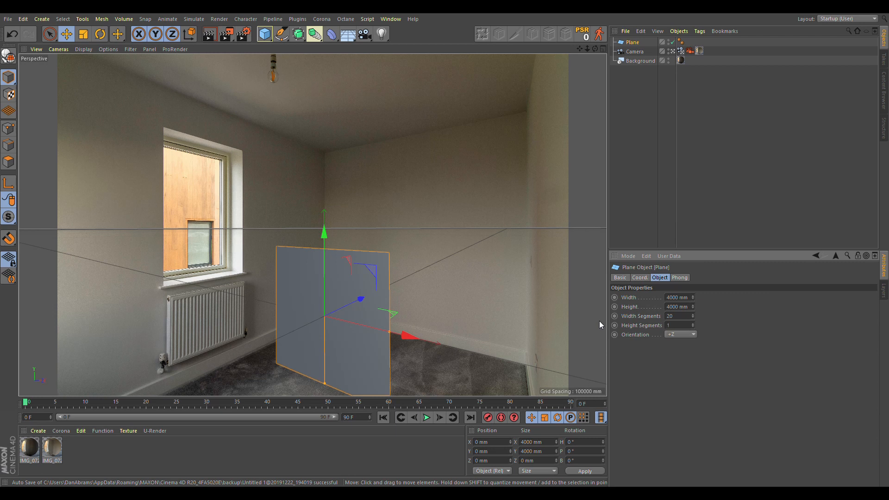
{"action": "left_click_drag", "start_coordinate": [674, 317], "coordinate": [611, 313]}
{"action": "type", "text": "1"}
{"action": "key", "text": "Tab"}
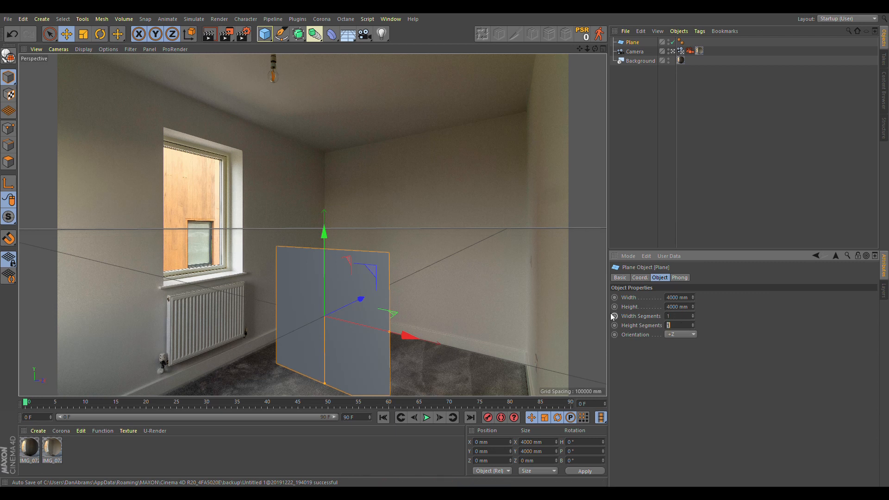
{"action": "left_click", "coordinate": [9, 55]}
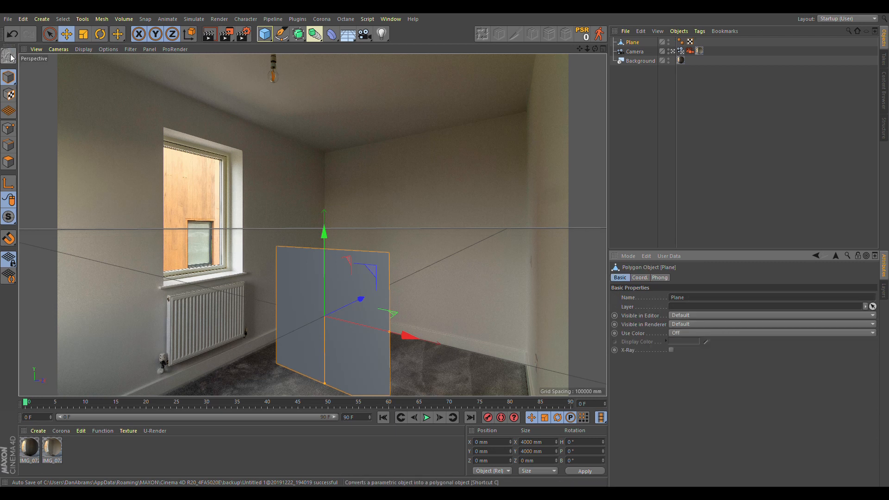
Step: Enable snapping and move the plane's axis to the middle of its bottom edge in the front view
{"action": "middle_click", "coordinate": [431, 222]}
{"action": "middle_click", "coordinate": [461, 295]}
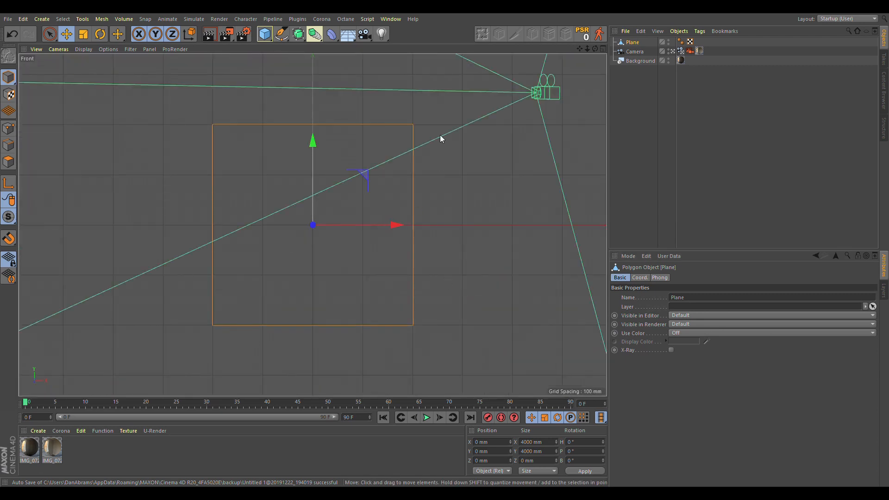
{"action": "middle_click", "coordinate": [360, 169]}
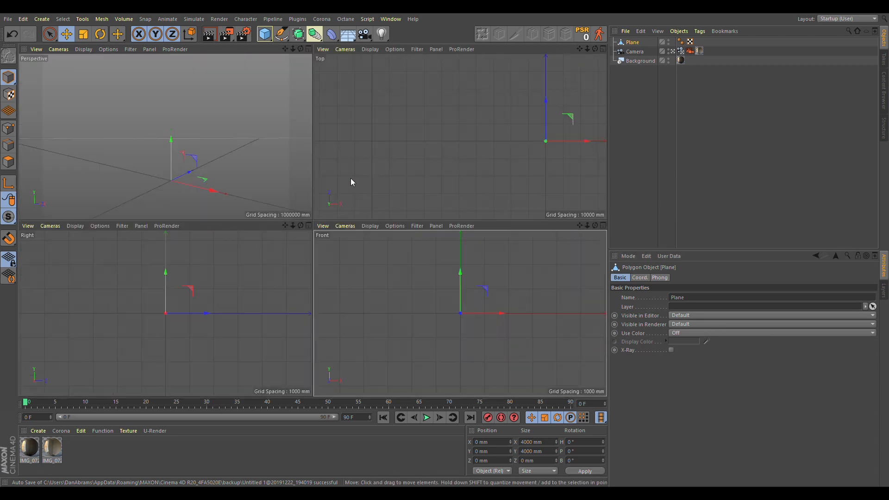
{"action": "middle_click", "coordinate": [519, 326]}
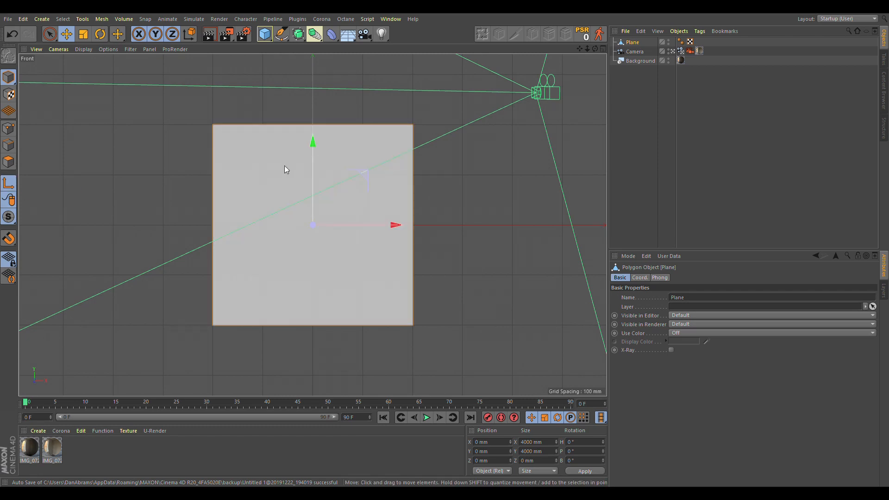
{"action": "left_click", "coordinate": [10, 240]}
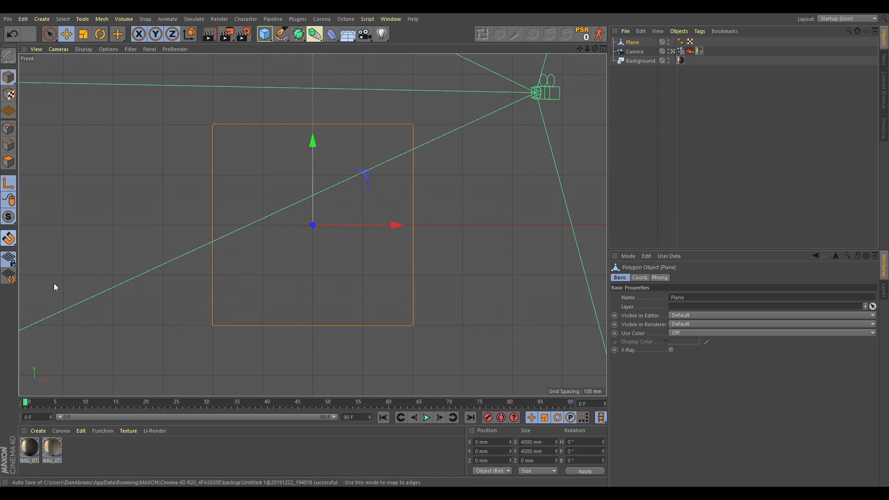
{"action": "left_click_drag", "start_coordinate": [311, 140], "coordinate": [316, 241]}
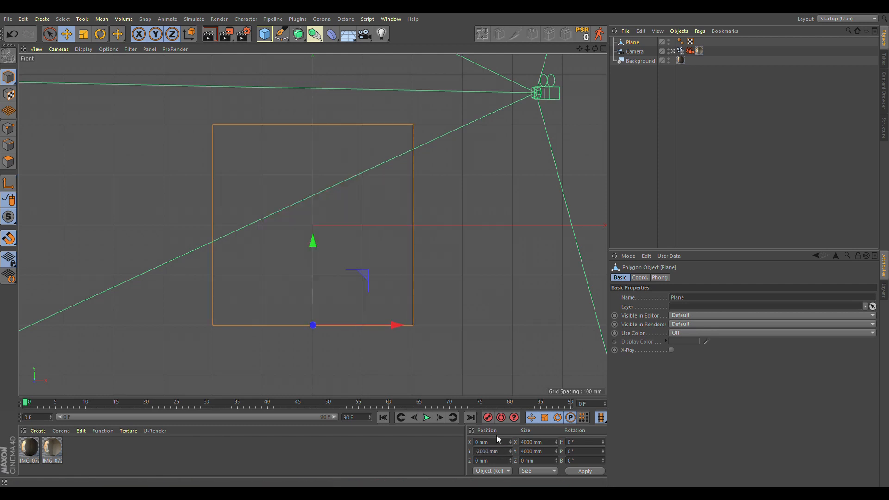
Step: Set the plane's Y position to 0 mm and return to the camera's perspective view
{"action": "double_click", "coordinate": [487, 451]}
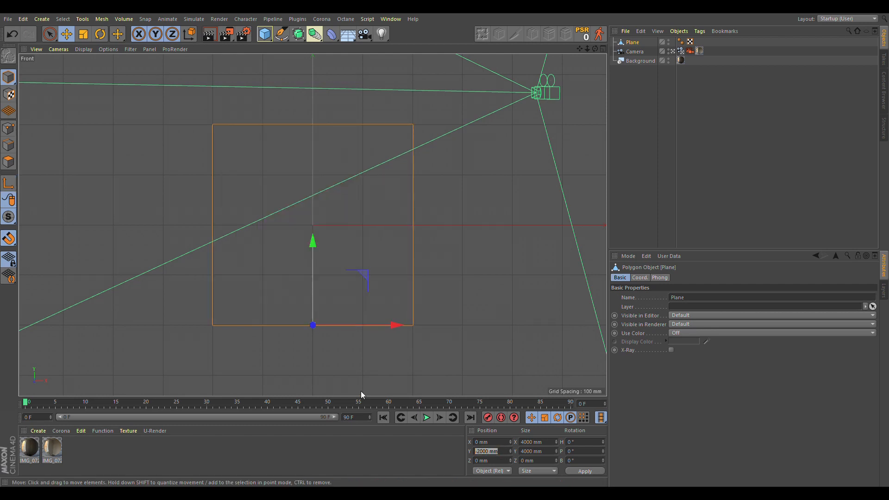
{"action": "type", "text": "0"}
{"action": "key", "text": "Return"}
{"action": "middle_click", "coordinate": [333, 166]}
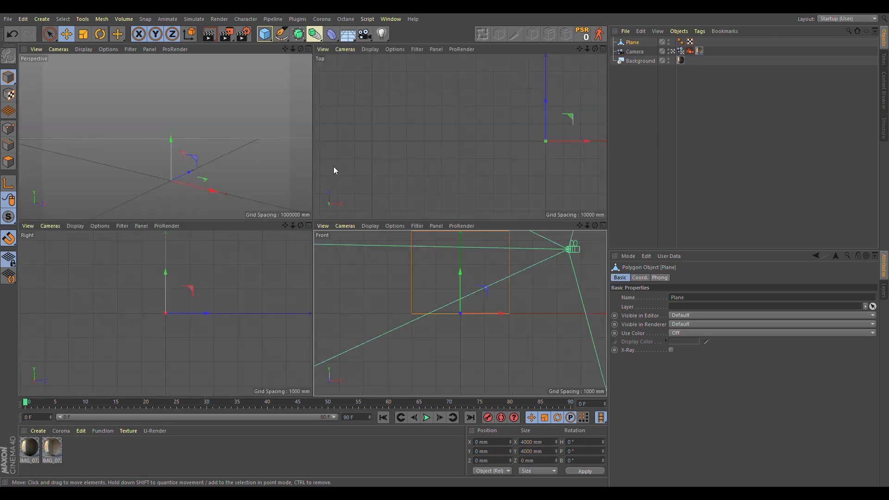
{"action": "middle_click", "coordinate": [216, 158]}
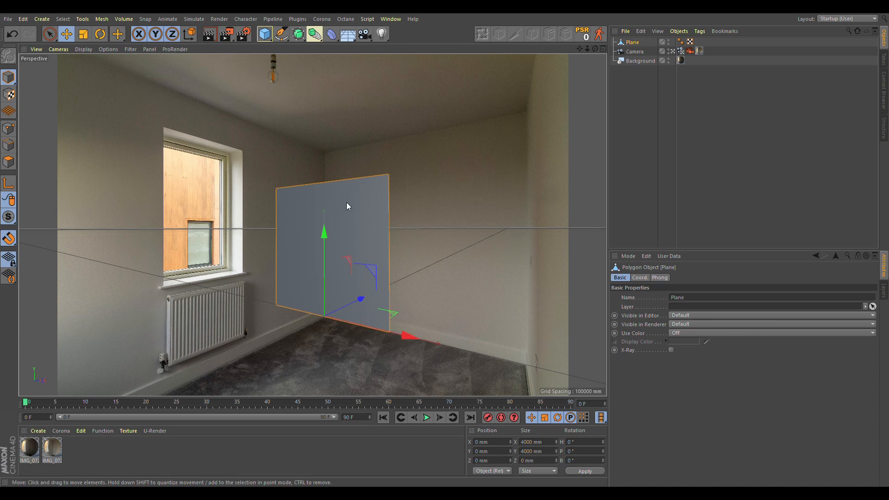
Step: Set the plane's Y size to 2620 mm
{"action": "left_click", "coordinate": [550, 453]}
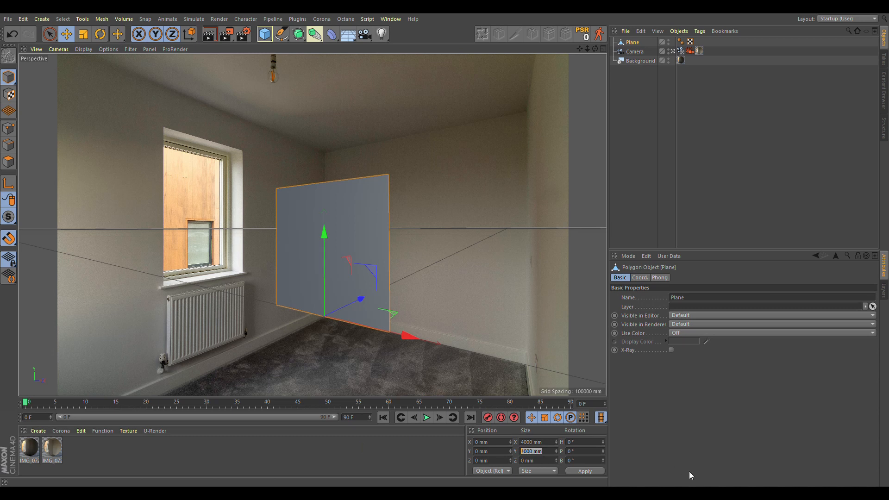
{"action": "type", "text": "2620"}
{"action": "key", "text": "Return"}
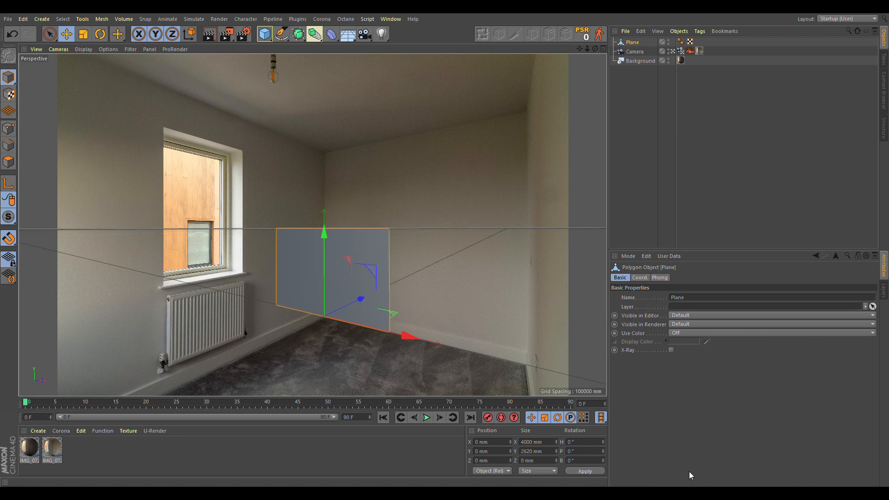
Step: Dolly the camera in until the plane's height matches the height of the room's back corner
{"action": "left_click", "coordinate": [634, 51]}
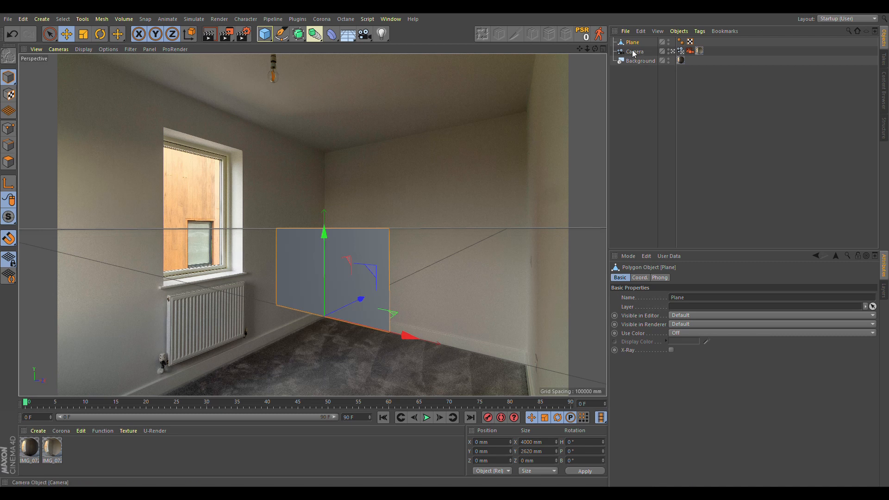
{"action": "left_click", "coordinate": [368, 265]}
{"action": "right_click_drag", "start_coordinate": [381, 254], "coordinate": [421, 255], "text": "alt"}
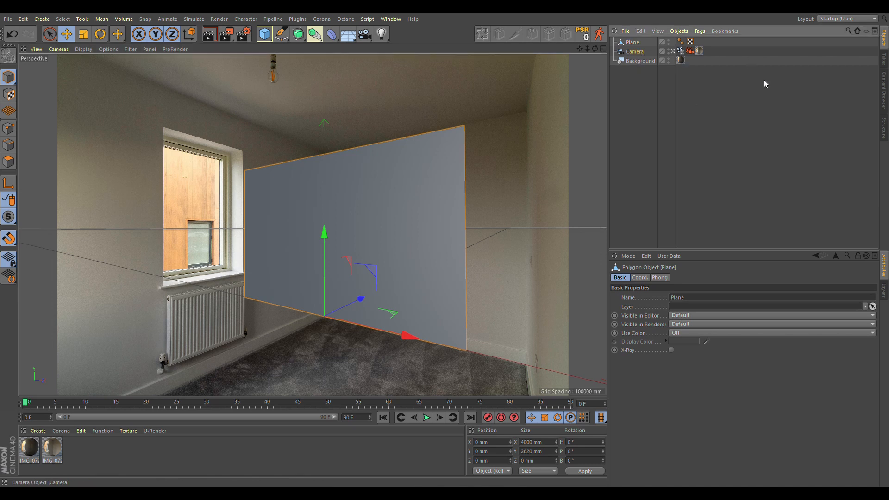
Step: Lock the camera with a Protection tag and hide the plane in the editor and renderer
{"action": "left_click", "coordinate": [794, 210]}
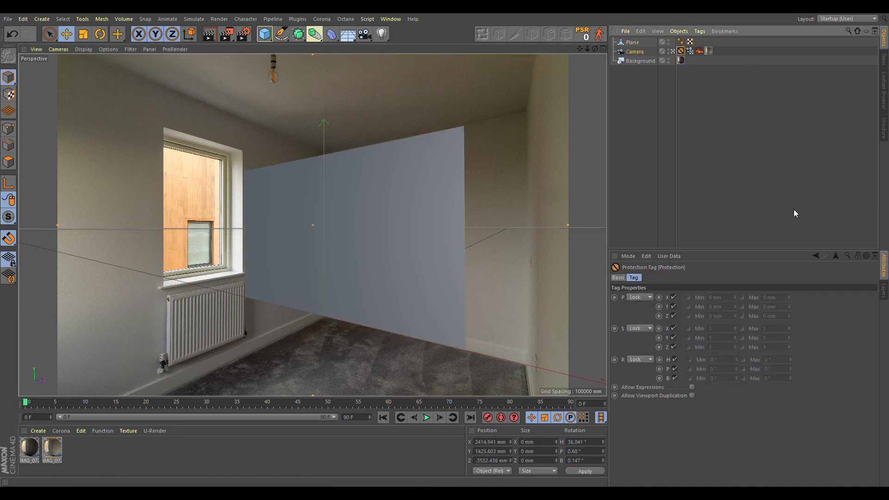
{"action": "left_click", "coordinate": [708, 187]}
{"action": "left_click", "coordinate": [339, 259]}
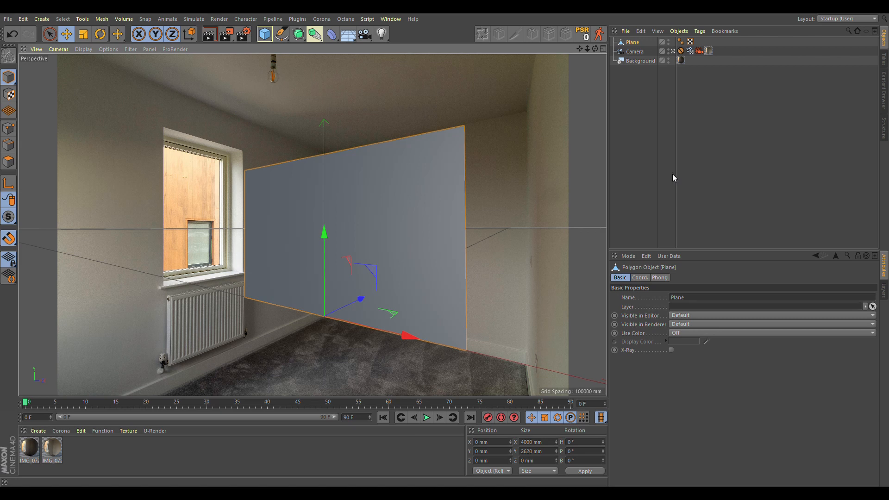
{"action": "left_click", "coordinate": [668, 42]}
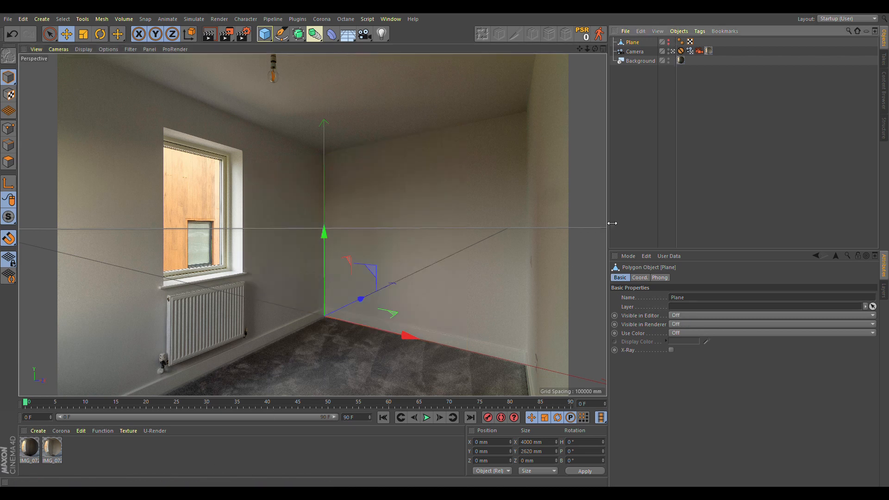
Step: Inspect the two IMG_0722-HDR materials and toggle the Background object's visibility to check which photo it supplies
{"action": "double_click", "coordinate": [48, 451]}
{"action": "left_click", "coordinate": [53, 453]}
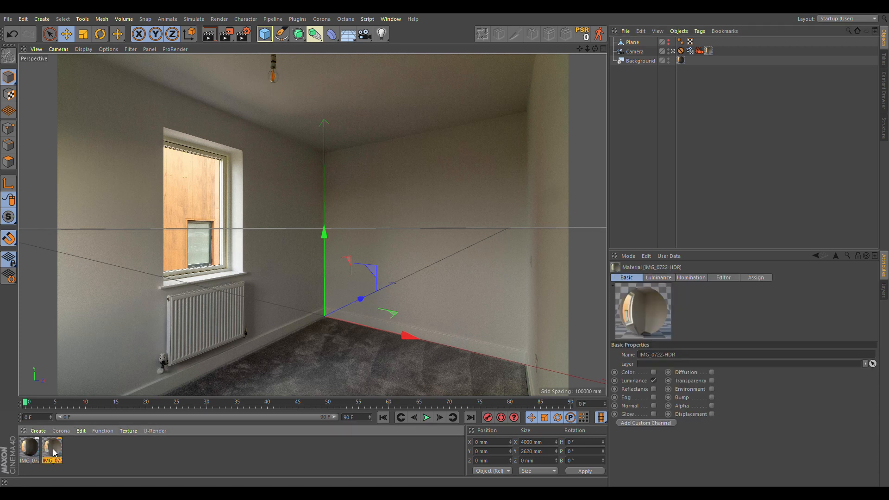
{"action": "left_click", "coordinate": [28, 451]}
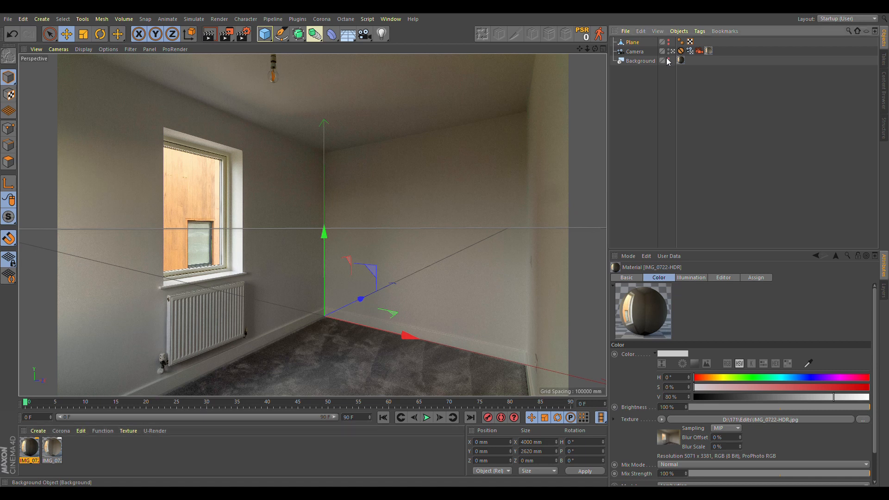
{"action": "left_click", "coordinate": [667, 59]}
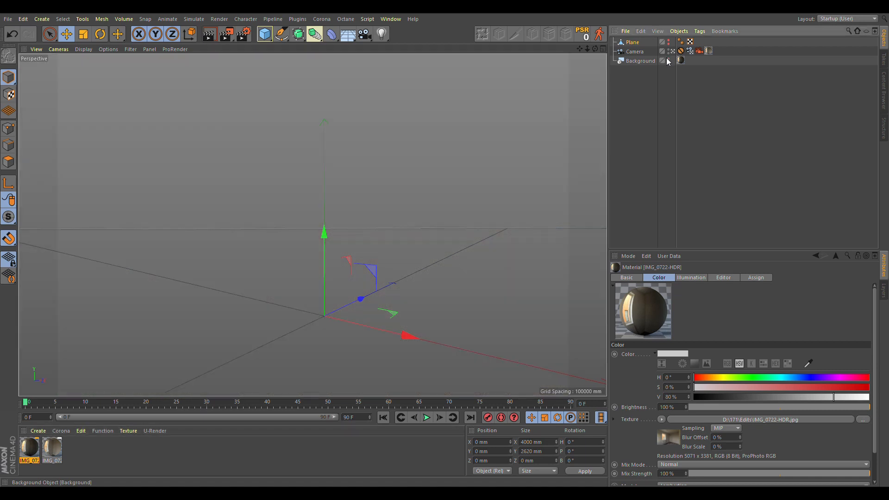
{"action": "left_click", "coordinate": [668, 60]}
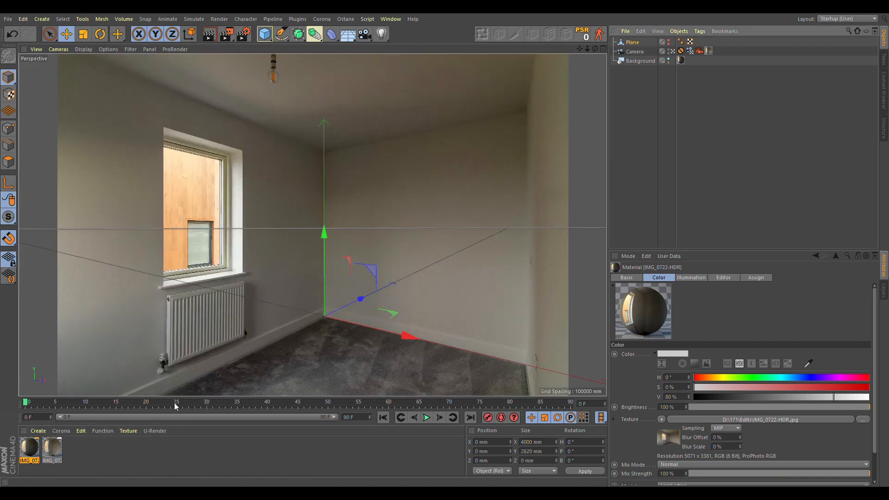
{"action": "left_click", "coordinate": [54, 447]}
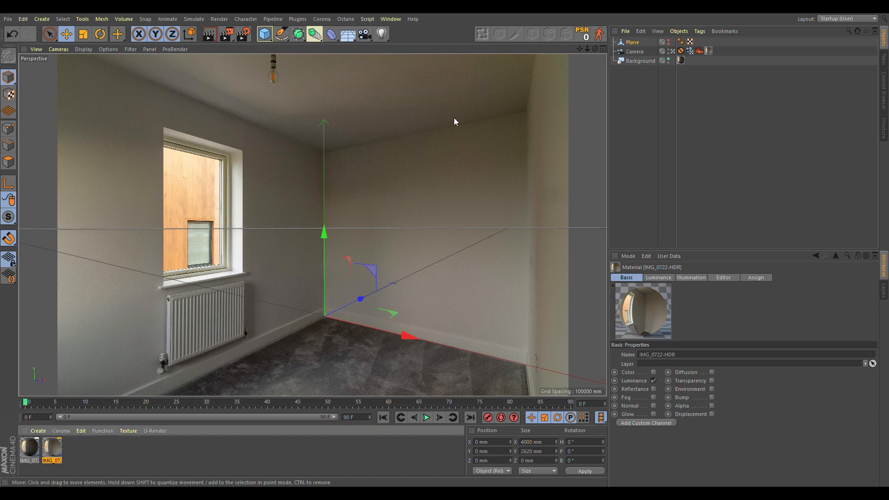
Step: Convert a new default 2000 mm cube to an editable object and move its axis to the middle of its bottom edge
{"action": "left_click", "coordinate": [264, 34]}
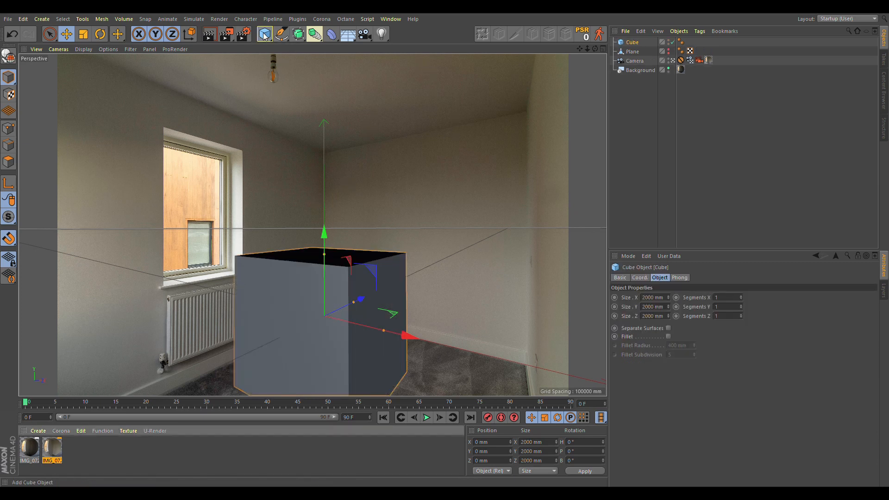
{"action": "left_click", "coordinate": [8, 57]}
{"action": "middle_click", "coordinate": [426, 224]}
{"action": "middle_click", "coordinate": [510, 282]}
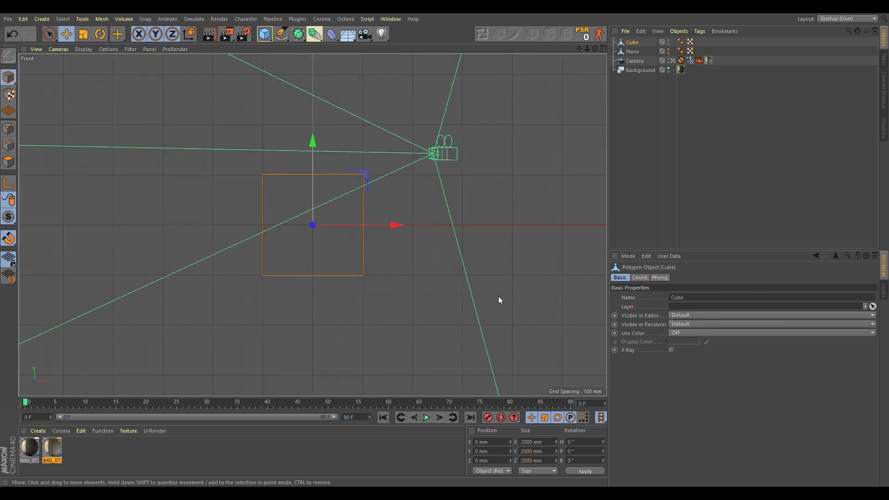
{"action": "left_click_drag", "start_coordinate": [312, 141], "coordinate": [310, 193]}
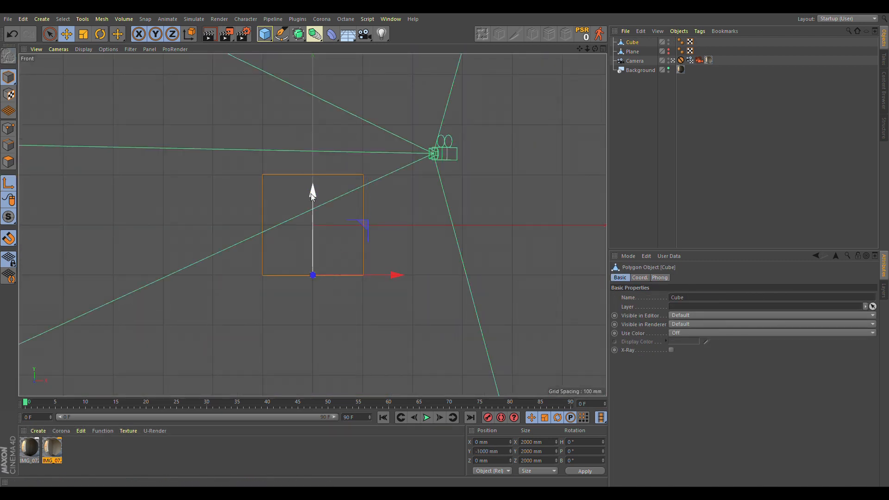
{"action": "left_click", "coordinate": [9, 184]}
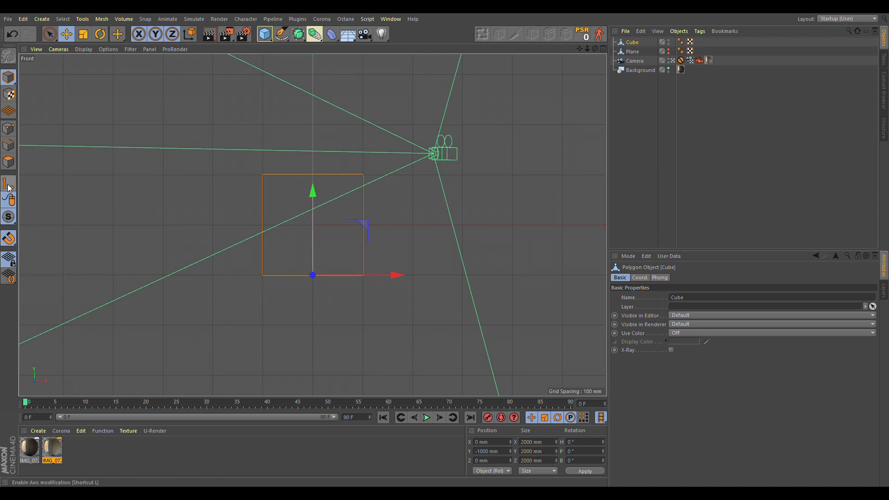
Step: Set the cube's Y position to 0 mm and return to the camera's perspective view
{"action": "left_click_drag", "start_coordinate": [313, 192], "coordinate": [316, 168]}
{"action": "double_click", "coordinate": [510, 451]}
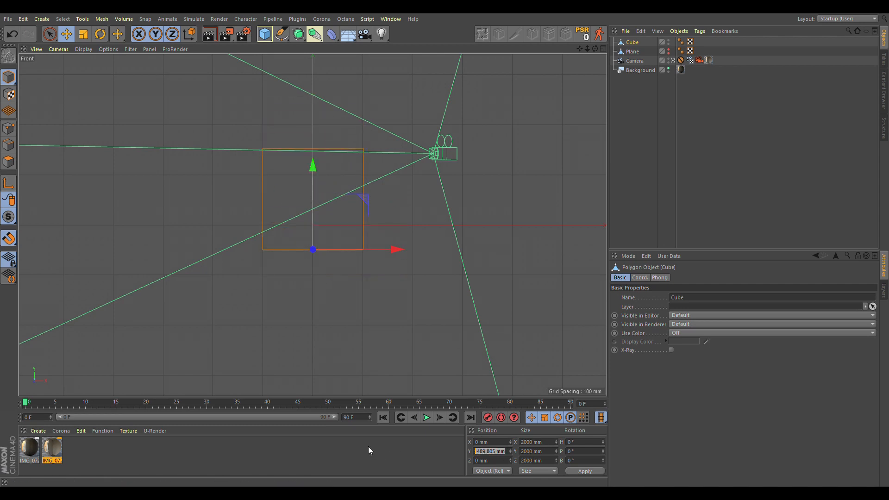
{"action": "type", "text": "0"}
{"action": "key", "text": "Return"}
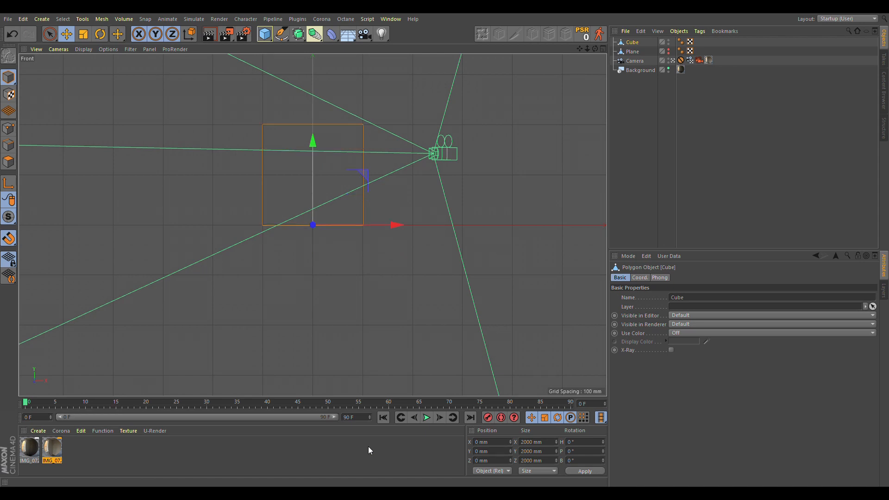
{"action": "middle_click", "coordinate": [203, 256]}
{"action": "middle_click", "coordinate": [160, 180]}
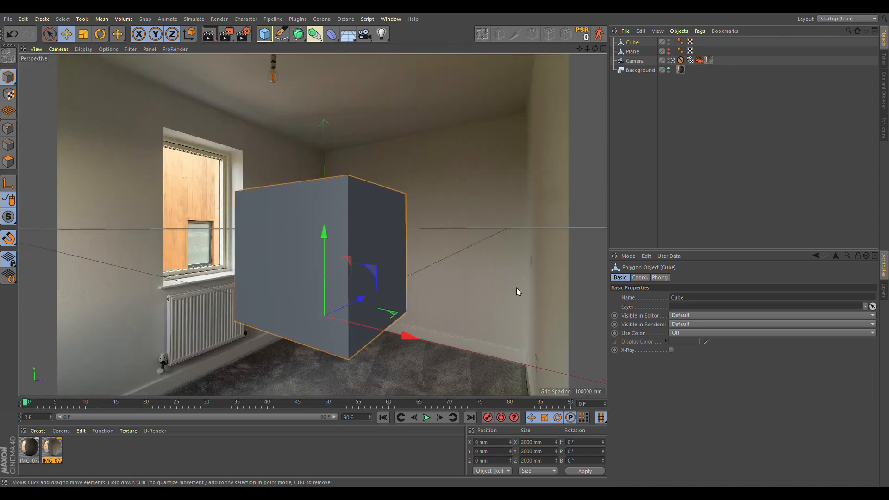
Step: Leave the scene camera for a free perspective view and hide the Background object
{"action": "left_click", "coordinate": [672, 61]}
{"action": "left_click_drag", "start_coordinate": [294, 212], "coordinate": [443, 187], "text": "alt"}
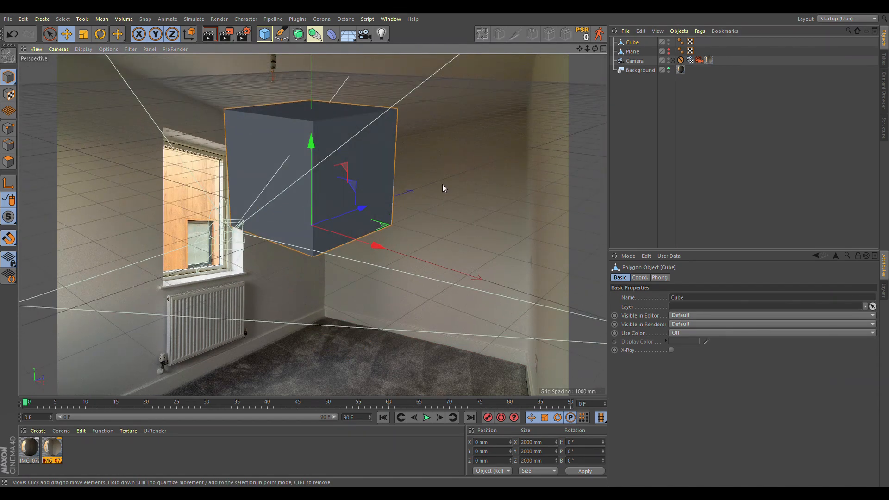
{"action": "left_click", "coordinate": [668, 68]}
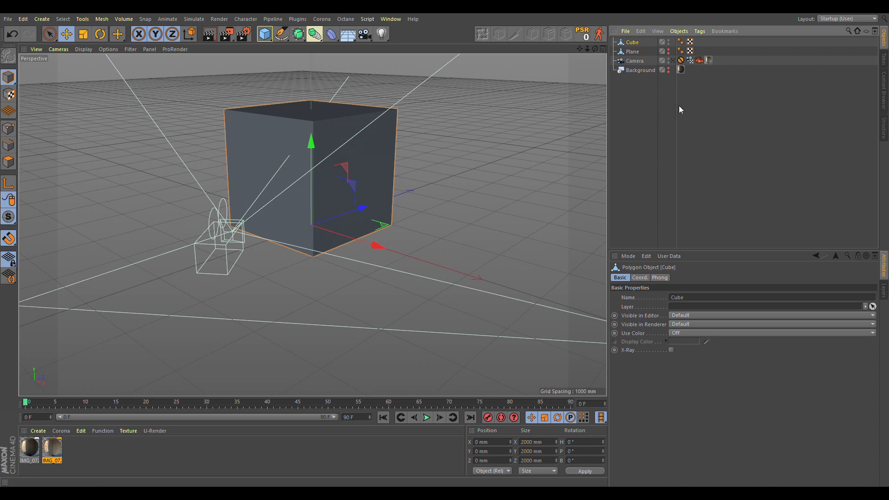
{"action": "left_click", "coordinate": [669, 72]}
{"action": "left_click_drag", "start_coordinate": [323, 228], "coordinate": [324, 247], "text": "alt"}
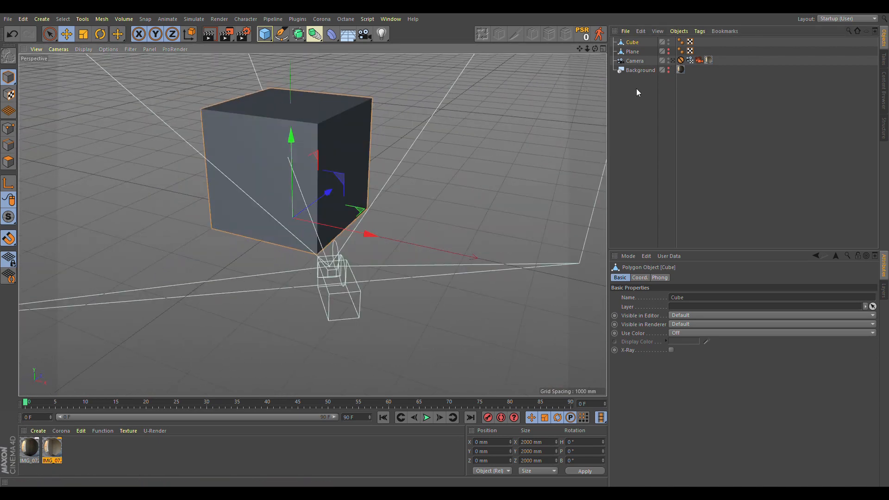
Step: Copy the camera's Camera Mapping texture tag onto the cube
{"action": "left_click", "coordinate": [709, 60]}
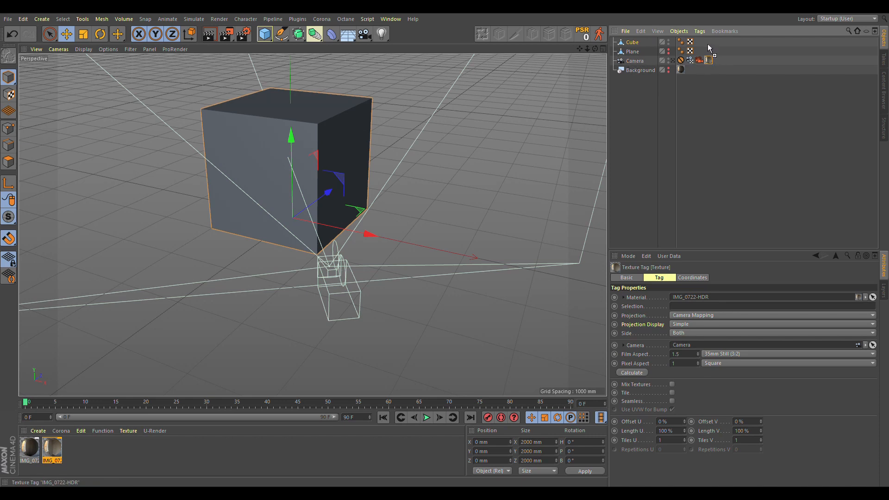
{"action": "left_click_drag", "start_coordinate": [707, 40], "coordinate": [706, 41], "text": "ctrl"}
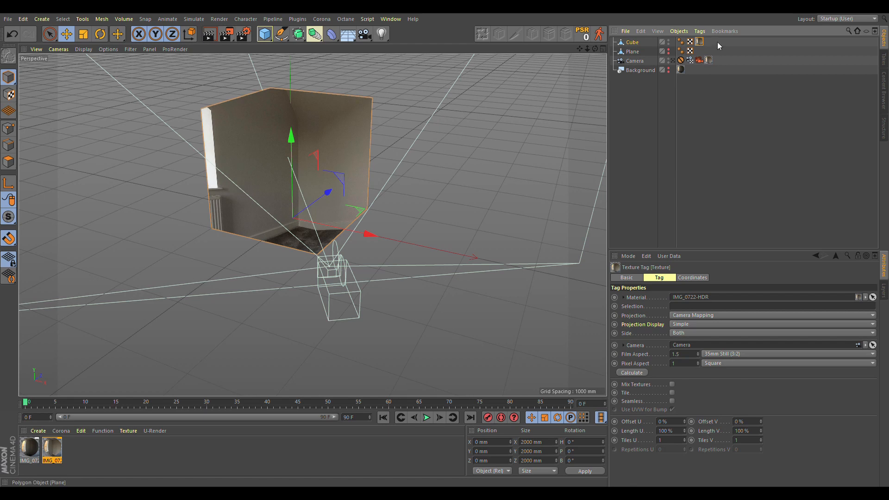
{"action": "left_click_drag", "start_coordinate": [268, 237], "coordinate": [221, 224], "text": "alt"}
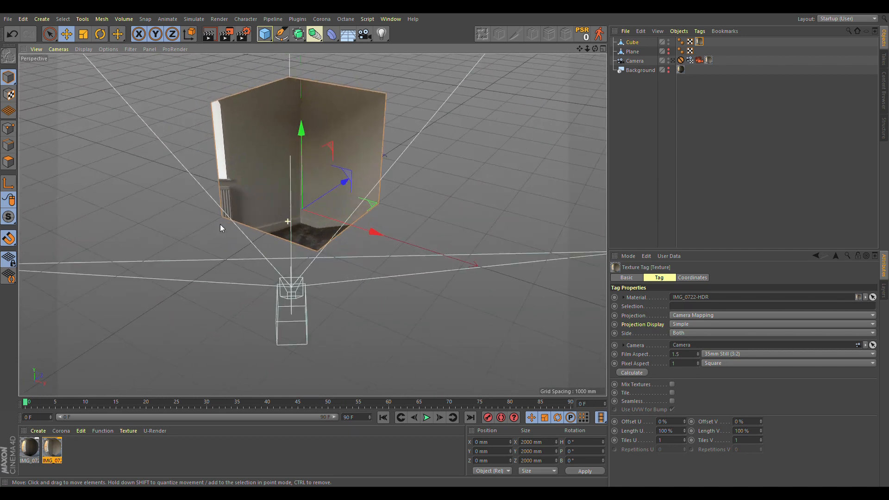
Step: In polygon mode, push the cube's front face back along Z to about -9 mm
{"action": "left_click", "coordinate": [13, 166]}
{"action": "left_click", "coordinate": [268, 187]}
{"action": "scroll", "coordinate": [390, 204], "scroll_direction": "up", "scroll_amount": 5}
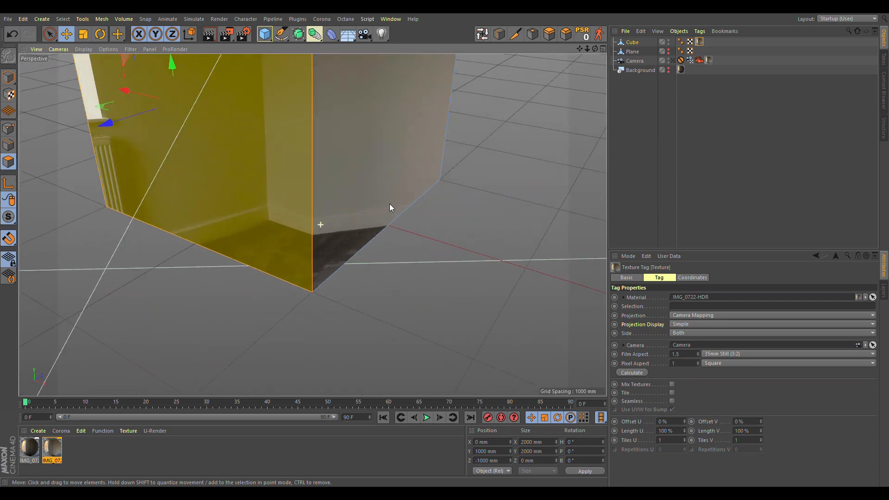
{"action": "scroll", "coordinate": [390, 207], "scroll_direction": "down", "scroll_amount": 5}
{"action": "left_click_drag", "start_coordinate": [149, 164], "coordinate": [224, 131]}
{"action": "scroll", "coordinate": [376, 221], "scroll_direction": "up", "scroll_amount": 5}
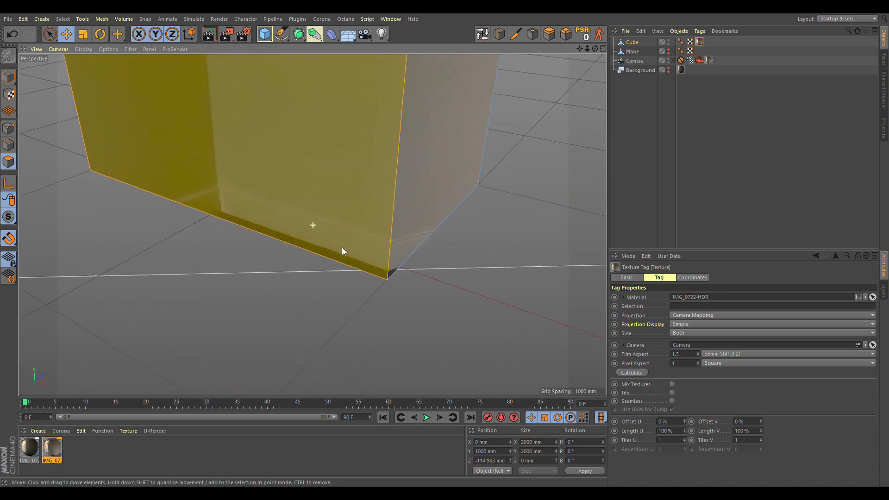
{"action": "left_click_drag", "start_coordinate": [342, 248], "coordinate": [352, 354], "text": "alt"}
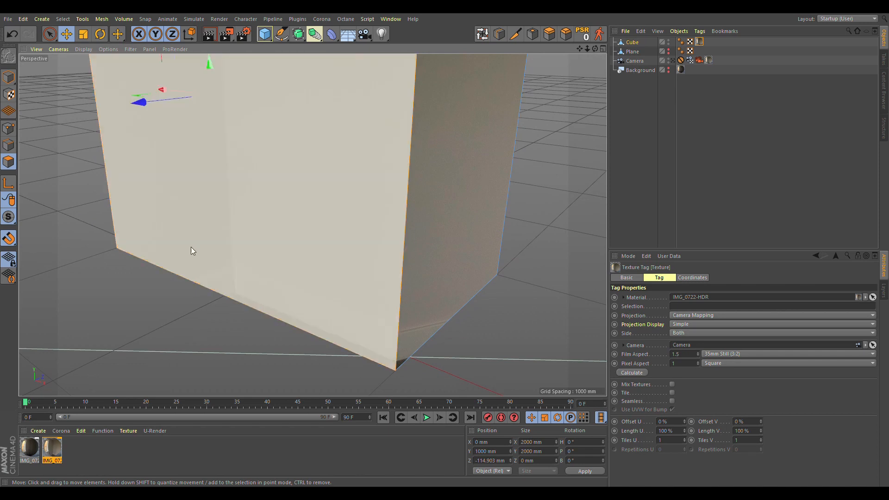
{"action": "left_click_drag", "start_coordinate": [143, 102], "coordinate": [162, 95]}
Step: Bring the cube's back face forward along Z to about 27 mm, leaving a thin slab
{"action": "left_click_drag", "start_coordinate": [491, 226], "coordinate": [408, 130], "text": "alt"}
{"action": "left_click_drag", "start_coordinate": [407, 131], "coordinate": [404, 148], "text": "alt"}
{"action": "left_click_drag", "start_coordinate": [428, 74], "coordinate": [433, 74]}
{"action": "left_click_drag", "start_coordinate": [311, 136], "coordinate": [422, 135], "text": "alt"}
{"action": "middle_click_drag", "start_coordinate": [421, 131], "coordinate": [354, 344], "text": "alt"}
{"action": "scroll", "coordinate": [362, 288], "scroll_direction": "down", "scroll_amount": 4}
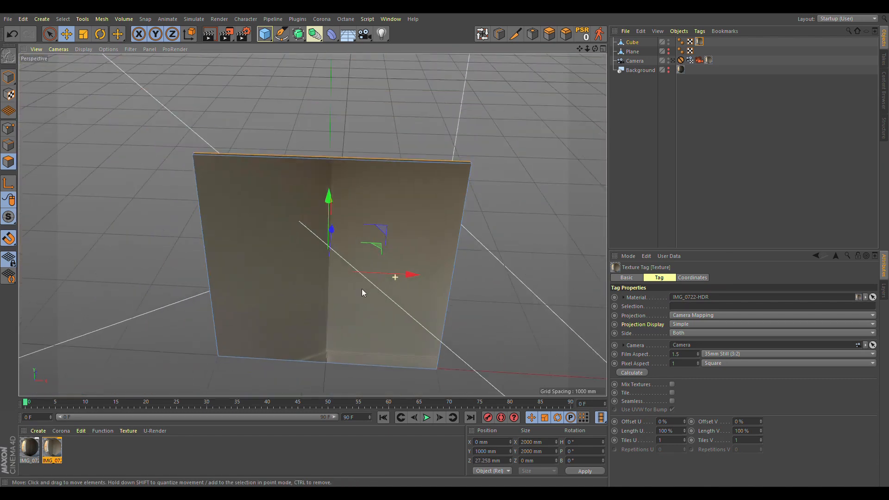
Step: Lower the slab's top face to a height of about 119 mm
{"action": "left_click", "coordinate": [398, 167]}
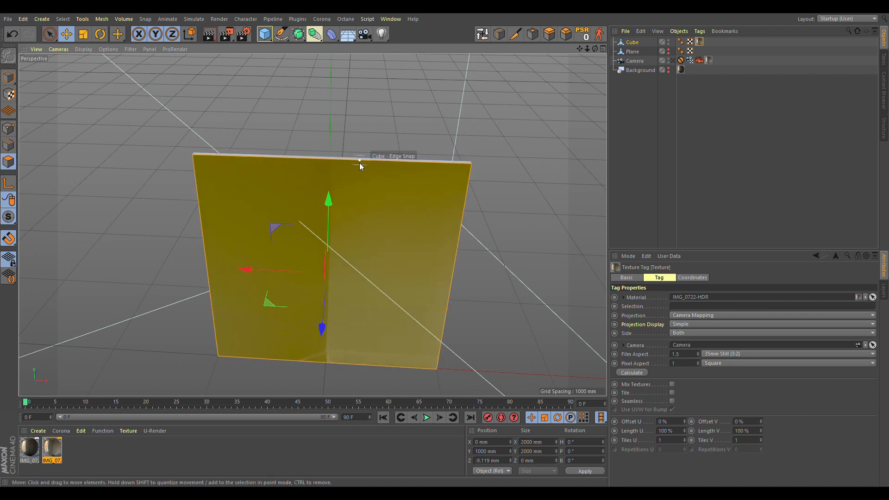
{"action": "left_click", "coordinate": [363, 158]}
{"action": "left_click_drag", "start_coordinate": [337, 89], "coordinate": [338, 285]}
Step: Move the strip's end face on the negative X side inward to about X -140 mm
{"action": "mouse_move", "coordinate": [278, 348]}
{"action": "left_mouse_down", "text": "alt"}
{"action": "mouse_move", "coordinate": [244, 391]}
{"action": "mouse_move", "coordinate": [309, 330]}
{"action": "mouse_move", "coordinate": [280, 354]}
{"action": "mouse_move", "coordinate": [287, 347]}
{"action": "left_mouse_up", "text": "alt"}
{"action": "left_click", "coordinate": [247, 388]}
{"action": "left_click_drag", "start_coordinate": [305, 303], "coordinate": [239, 324], "text": "alt"}
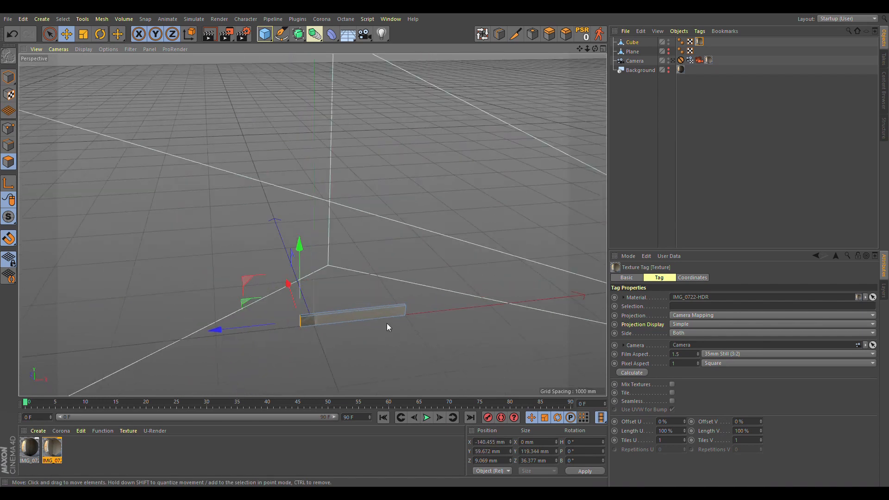
Step: Move the strip's back face out to about Z 63 mm and raise its top face to about 127 mm
{"action": "right_click_drag", "start_coordinate": [360, 308], "coordinate": [476, 300], "text": "alt"}
{"action": "left_click_drag", "start_coordinate": [422, 336], "coordinate": [399, 193], "text": "alt"}
{"action": "left_click", "coordinate": [496, 307]}
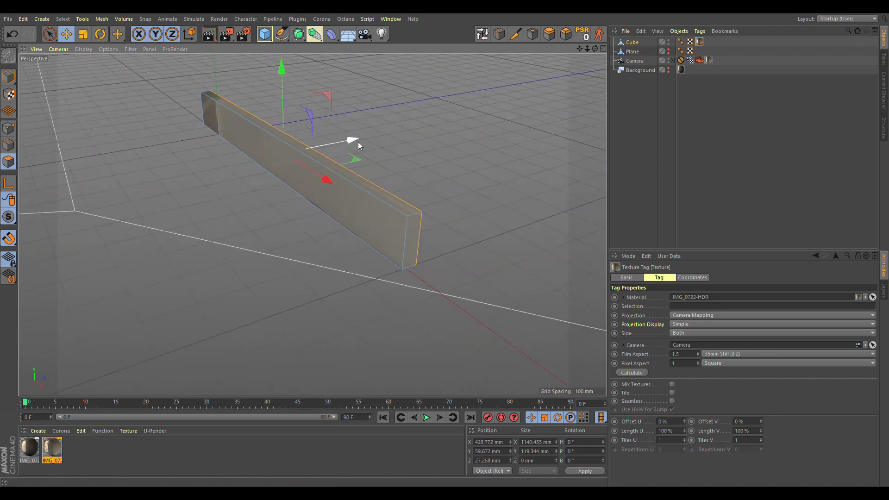
{"action": "left_click_drag", "start_coordinate": [358, 142], "coordinate": [371, 158]}
{"action": "left_click", "coordinate": [391, 192]}
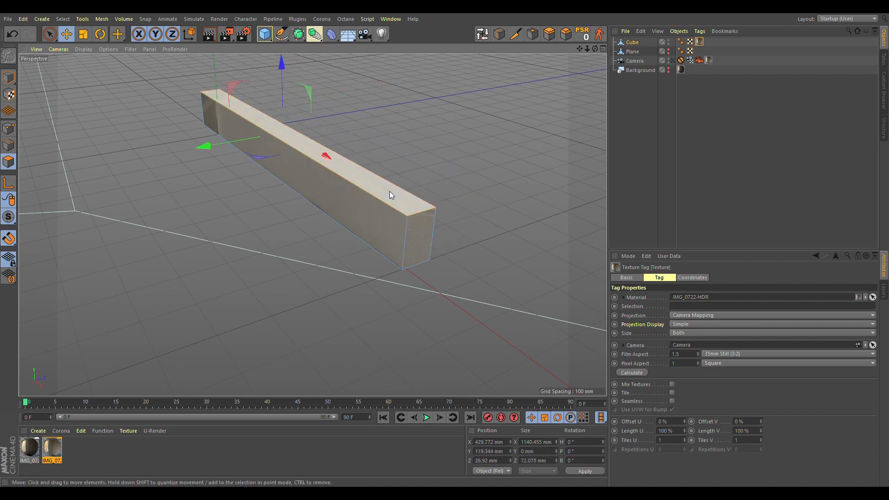
{"action": "left_click_drag", "start_coordinate": [284, 64], "coordinate": [299, 60]}
Step: Pull the strip's back face in and fine-tune it to about Z 20 mm
{"action": "left_click_drag", "start_coordinate": [435, 179], "coordinate": [381, 220], "text": "alt"}
{"action": "left_click", "coordinate": [432, 243]}
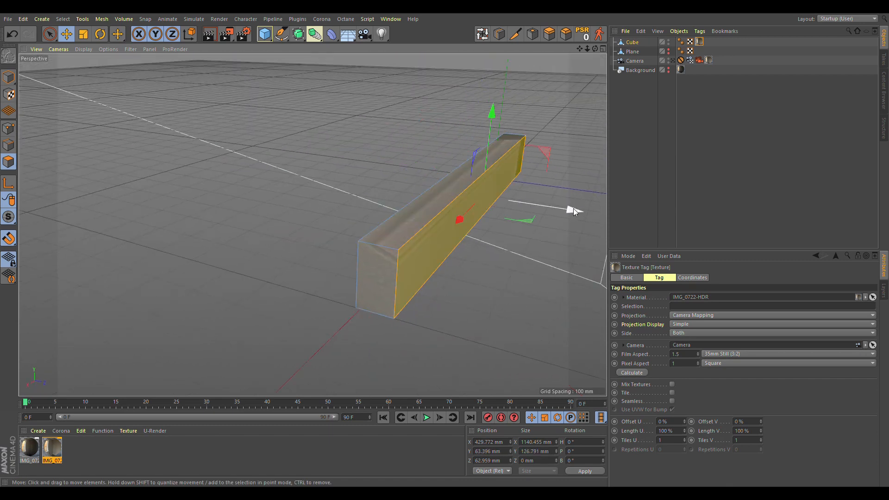
{"action": "left_click_drag", "start_coordinate": [573, 208], "coordinate": [557, 212]}
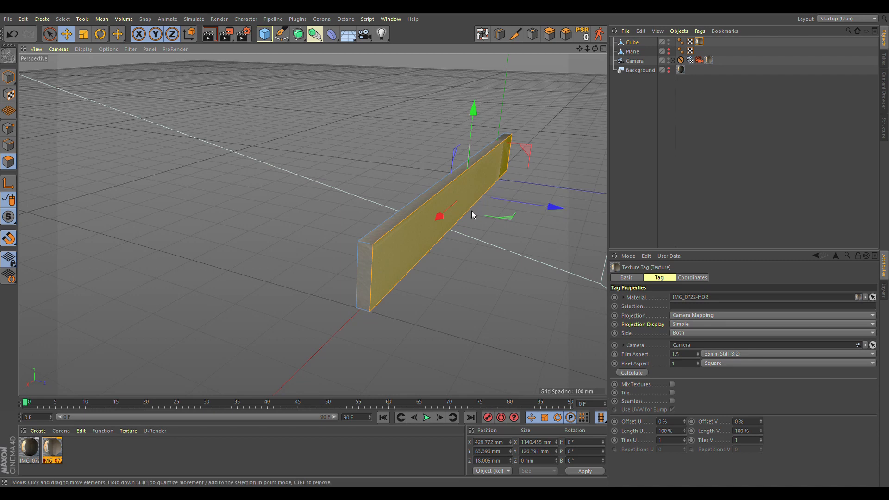
{"action": "left_click_drag", "start_coordinate": [472, 211], "coordinate": [338, 212], "text": "alt"}
{"action": "right_click_drag", "start_coordinate": [341, 203], "coordinate": [402, 193], "text": "alt"}
{"action": "left_click_drag", "start_coordinate": [366, 190], "coordinate": [391, 222], "text": "alt"}
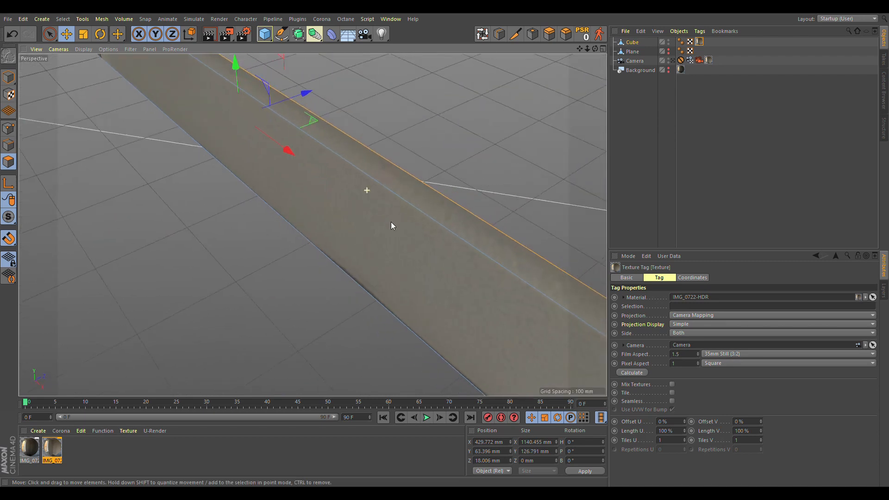
{"action": "mouse_move", "coordinate": [304, 89]}
{"action": "left_mouse_down"}
{"action": "mouse_move", "coordinate": [424, 61]}
{"action": "mouse_move", "coordinate": [304, 99]}
{"action": "left_mouse_up"}
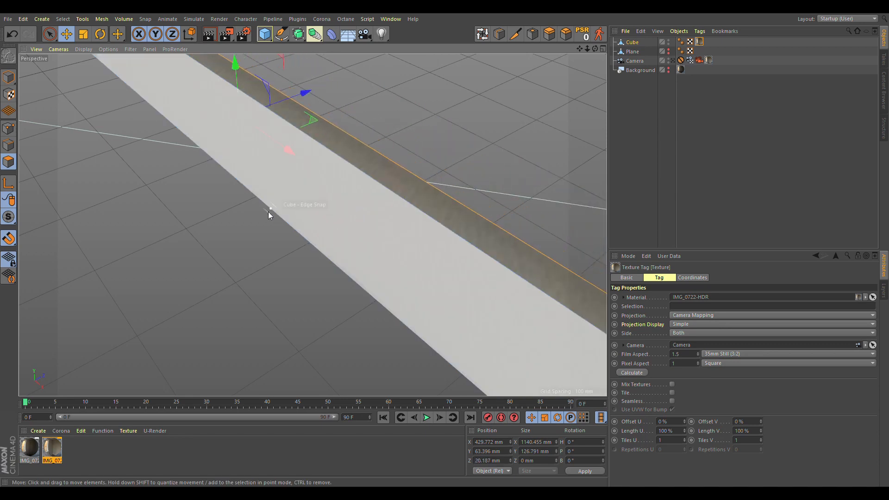
Step: Select the strip's end face on the positive X side and extend it to about X 2260 mm
{"action": "left_click_drag", "start_coordinate": [268, 212], "coordinate": [334, 202], "text": "alt"}
{"action": "right_click_drag", "start_coordinate": [334, 202], "coordinate": [287, 206], "text": "alt"}
{"action": "left_click_drag", "start_coordinate": [287, 205], "coordinate": [305, 215], "text": "alt"}
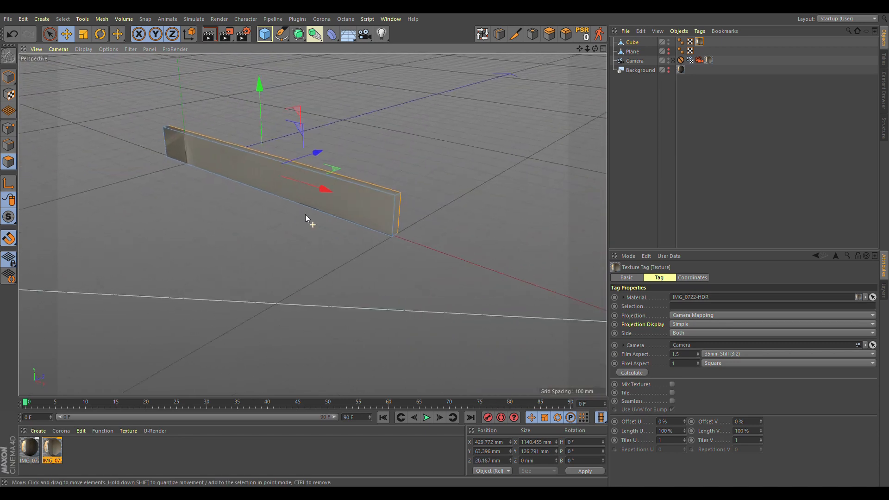
{"action": "left_click", "coordinate": [398, 212]}
{"action": "left_click_drag", "start_coordinate": [474, 238], "coordinate": [612, 283]}
{"action": "middle_click_drag", "start_coordinate": [368, 213], "coordinate": [237, 144], "text": "alt"}
{"action": "left_click_drag", "start_coordinate": [237, 145], "coordinate": [449, 138], "text": "alt"}
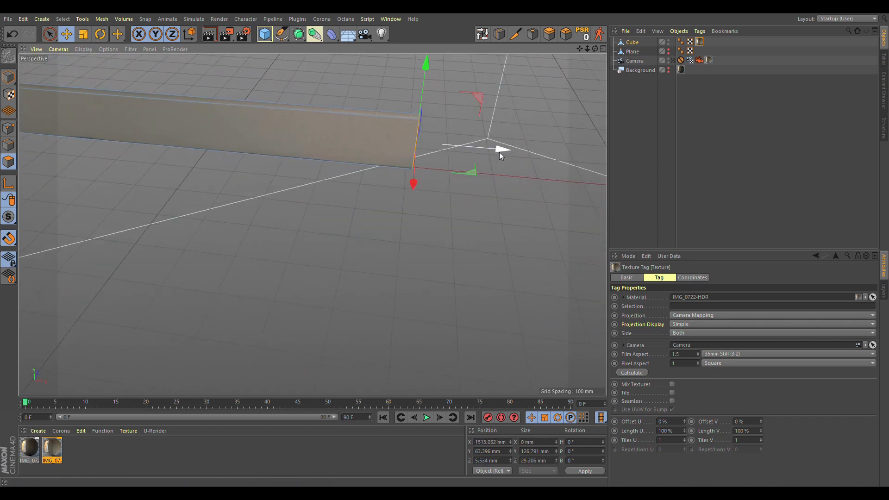
{"action": "left_click_drag", "start_coordinate": [500, 152], "coordinate": [715, 171]}
{"action": "middle_click_drag", "start_coordinate": [444, 158], "coordinate": [187, 190], "text": "alt"}
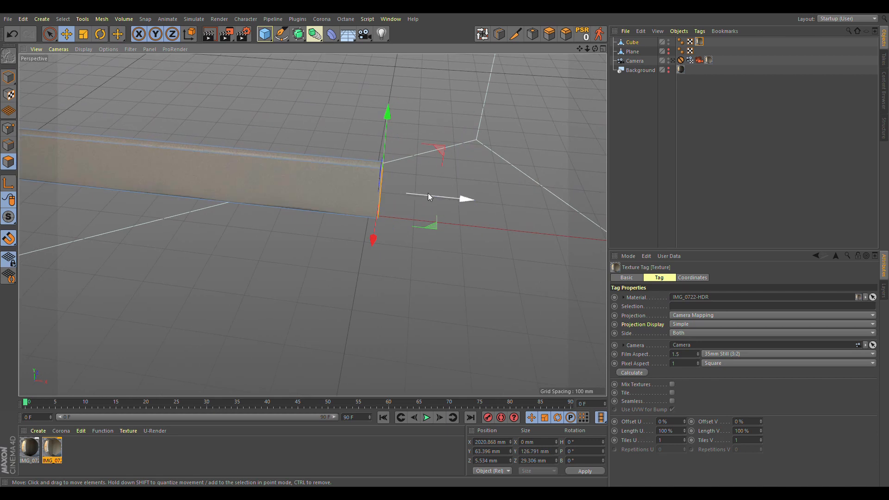
{"action": "mouse_move", "coordinate": [472, 201]}
{"action": "left_mouse_down"}
{"action": "mouse_move", "coordinate": [705, 225]}
{"action": "mouse_move", "coordinate": [586, 213]}
{"action": "left_mouse_up"}
{"action": "right_click_drag", "start_coordinate": [422, 207], "coordinate": [361, 226], "text": "alt"}
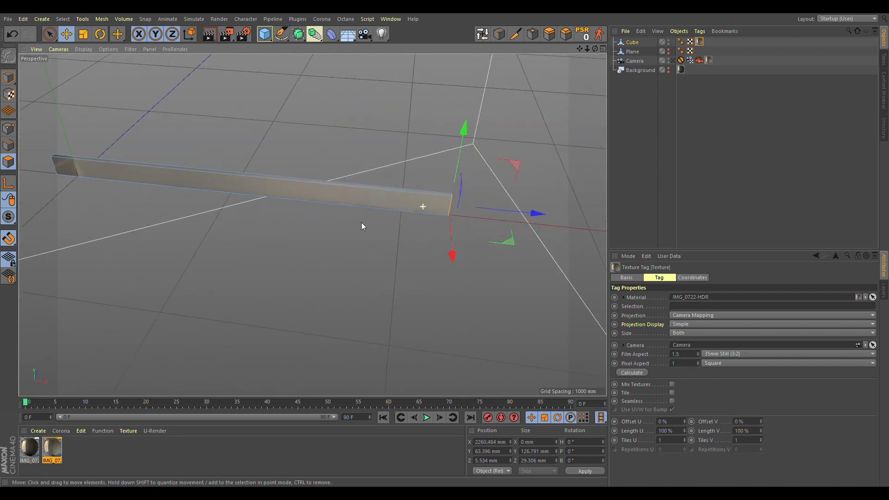
{"action": "left_click_drag", "start_coordinate": [361, 226], "coordinate": [339, 201], "text": "alt"}
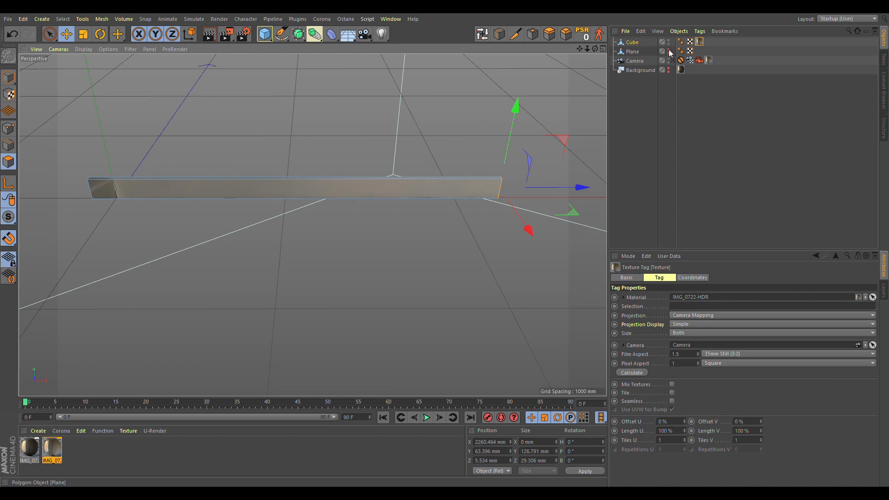
Step: Show the wall plane and give it a single copy of the camera-mapped IMG_0722-HDR texture tag
{"action": "left_click", "coordinate": [668, 49]}
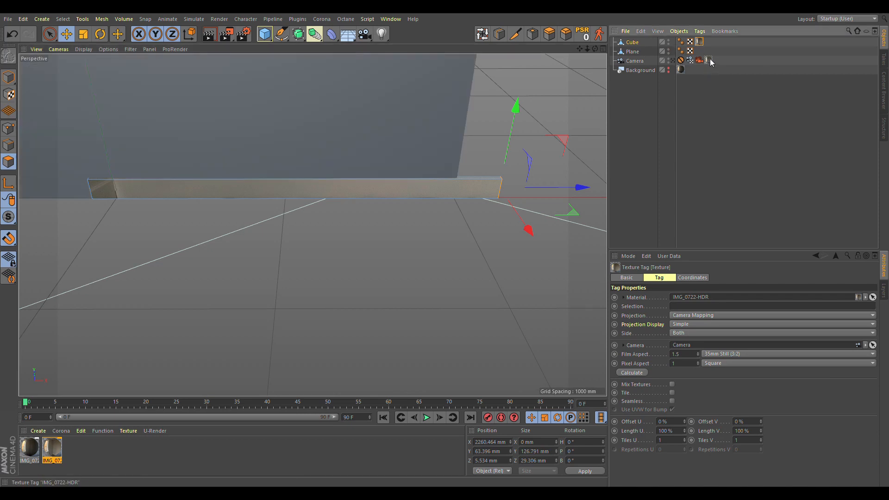
{"action": "left_click_drag", "start_coordinate": [708, 58], "coordinate": [709, 52], "text": "ctrl"}
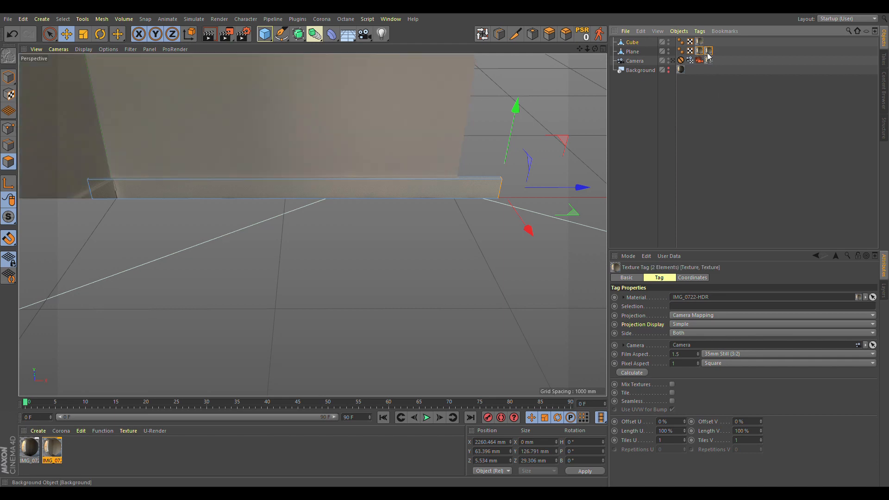
{"action": "key", "text": "Delete"}
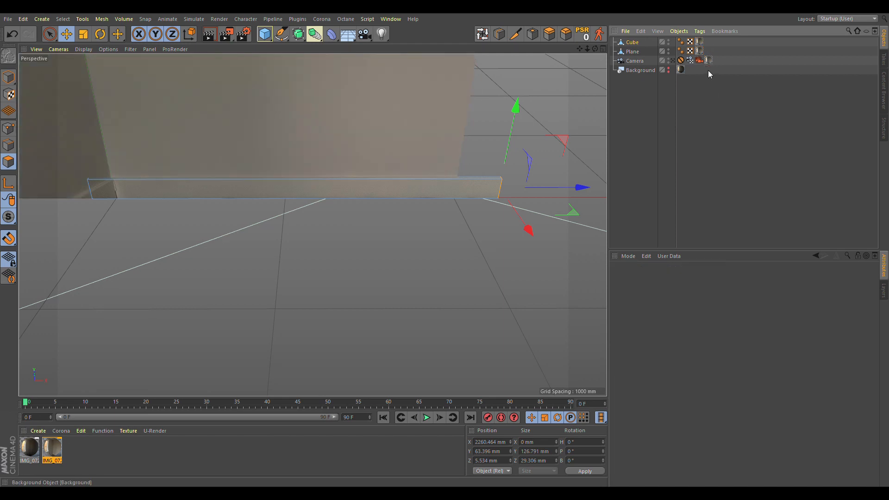
{"action": "left_click_drag", "start_coordinate": [244, 146], "coordinate": [215, 127], "text": "alt"}
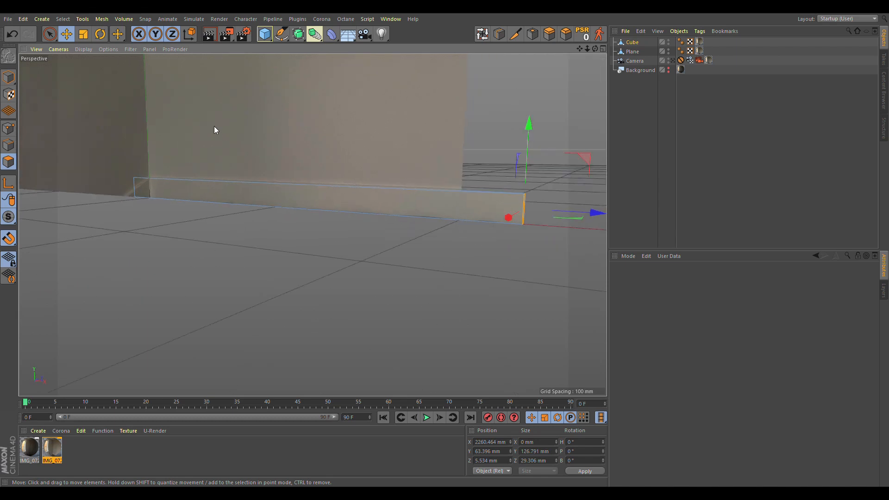
{"action": "middle_click_drag", "start_coordinate": [215, 127], "coordinate": [329, 305], "text": "alt"}
{"action": "left_click_drag", "start_coordinate": [328, 309], "coordinate": [324, 218], "text": "alt"}
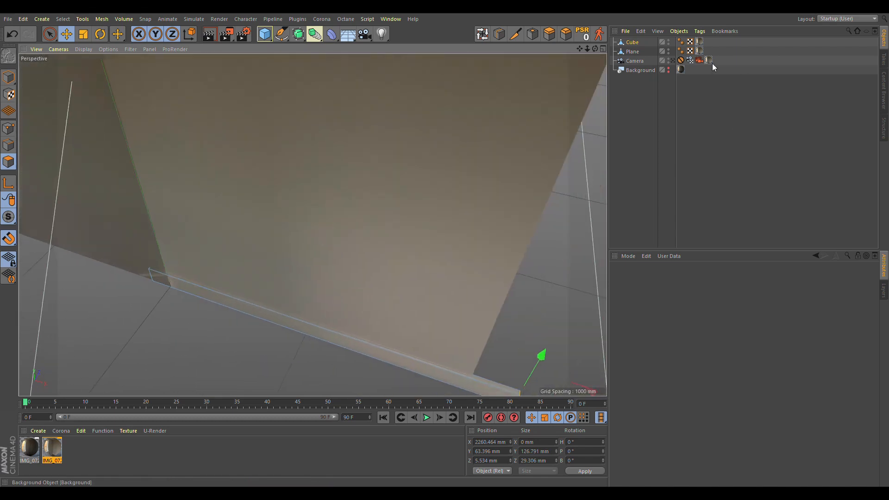
Step: Move the whole wall plane back in the top view to the strip's rear face at about Z 20.187 mm
{"action": "left_click", "coordinate": [632, 52]}
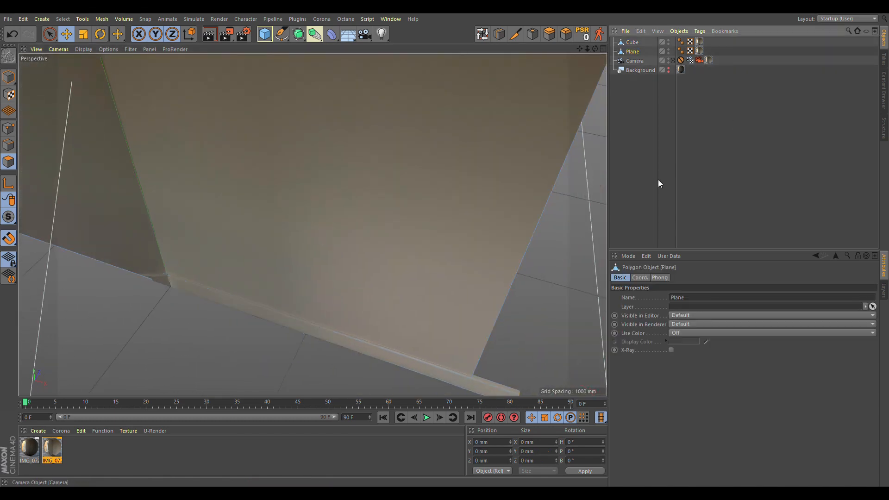
{"action": "middle_click", "coordinate": [448, 207]}
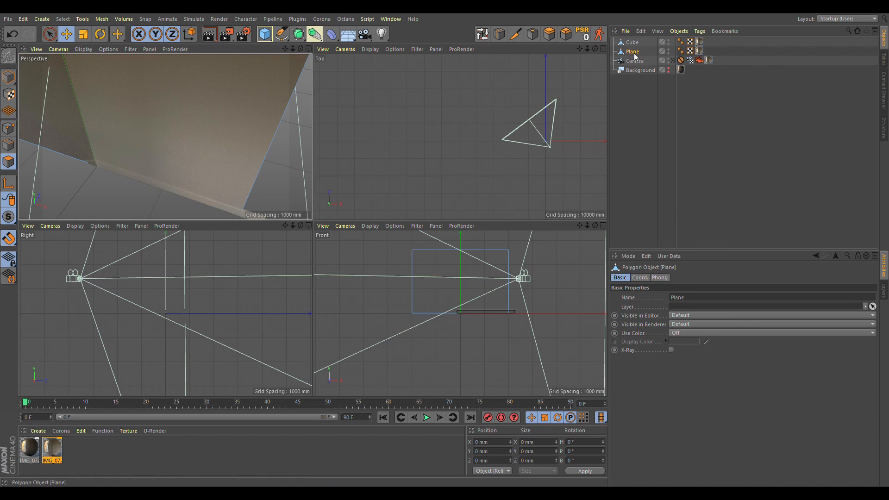
{"action": "middle_click", "coordinate": [242, 140]}
{"action": "middle_click", "coordinate": [479, 167]}
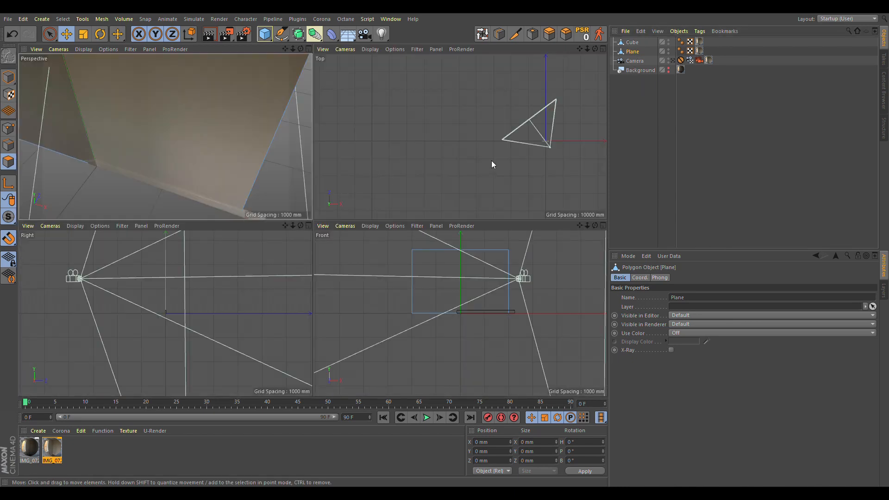
{"action": "middle_click", "coordinate": [491, 162]}
{"action": "scroll", "coordinate": [491, 241], "scroll_direction": "up", "scroll_amount": 10}
{"action": "middle_click_drag", "start_coordinate": [385, 175], "coordinate": [212, 230], "text": "alt"}
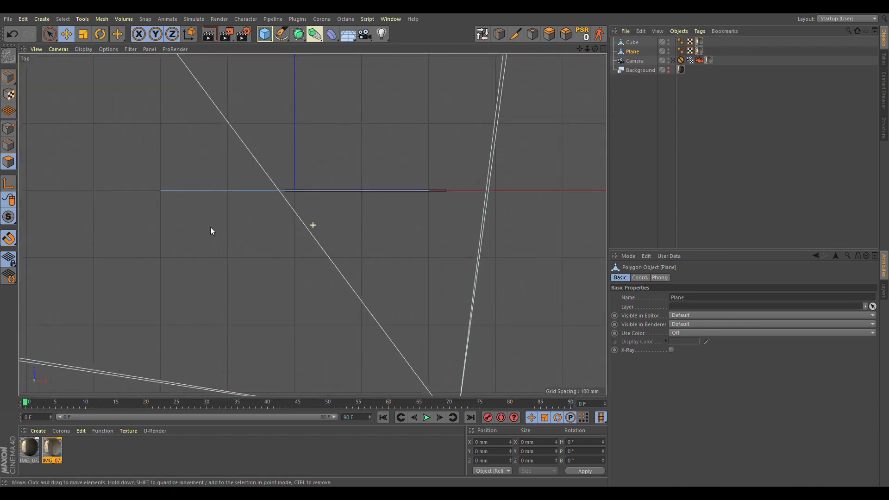
{"action": "left_click", "coordinate": [8, 78]}
{"action": "left_click", "coordinate": [71, 32]}
{"action": "right_click_drag", "start_coordinate": [302, 183], "coordinate": [443, 179], "text": "alt"}
{"action": "left_click_drag", "start_coordinate": [189, 204], "coordinate": [191, 182]}
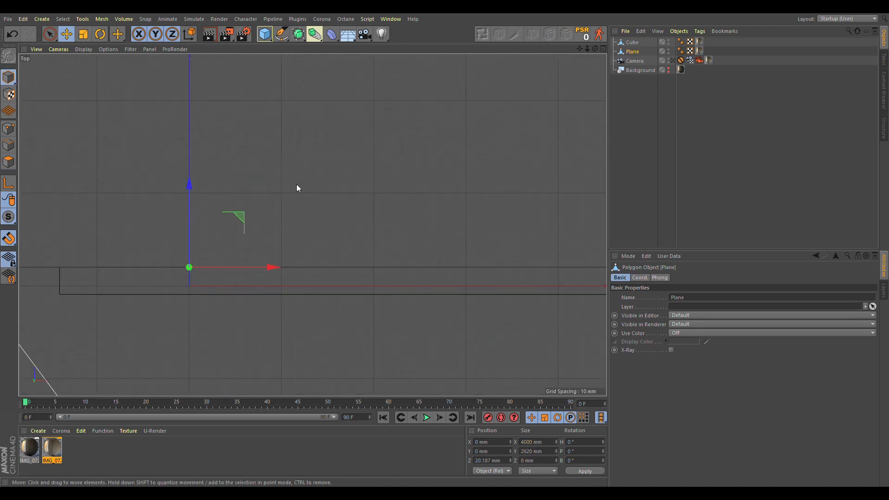
Step: Check from several perspective angles how the wall plane meets the floor-level strip and the room corner
{"action": "middle_click", "coordinate": [296, 184]}
{"action": "middle_click", "coordinate": [142, 129]}
{"action": "middle_click_drag", "start_coordinate": [325, 307], "coordinate": [290, 231], "text": "alt"}
{"action": "left_click_drag", "start_coordinate": [313, 265], "coordinate": [263, 242], "text": "alt"}
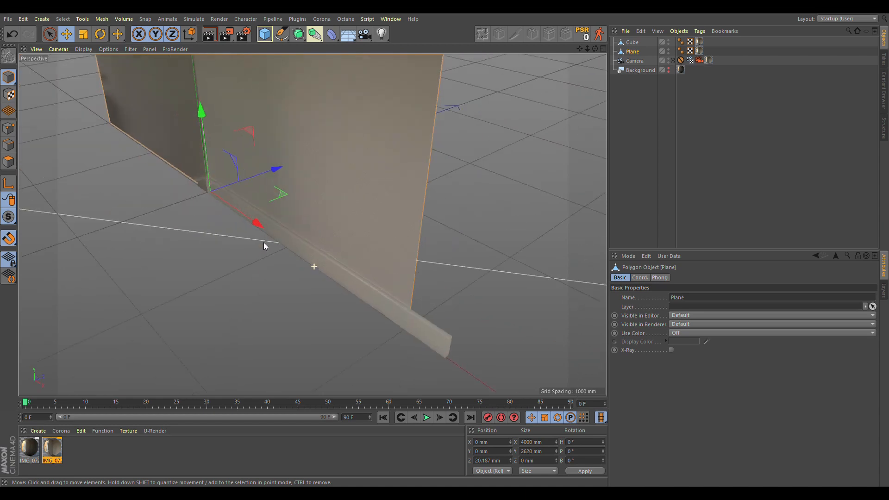
{"action": "right_click_drag", "start_coordinate": [325, 282], "coordinate": [412, 268], "text": "alt"}
{"action": "mouse_move", "coordinate": [412, 268]}
{"action": "left_mouse_down", "text": "alt"}
{"action": "mouse_move", "coordinate": [424, 264]}
{"action": "mouse_move", "coordinate": [369, 234]}
{"action": "mouse_move", "coordinate": [322, 223]}
{"action": "mouse_move", "coordinate": [494, 254]}
{"action": "mouse_move", "coordinate": [555, 250]}
{"action": "mouse_move", "coordinate": [524, 258]}
{"action": "mouse_move", "coordinate": [506, 298]}
{"action": "mouse_move", "coordinate": [390, 216]}
{"action": "left_mouse_up", "text": "alt"}
{"action": "right_click_drag", "start_coordinate": [385, 216], "coordinate": [276, 250], "text": "alt"}
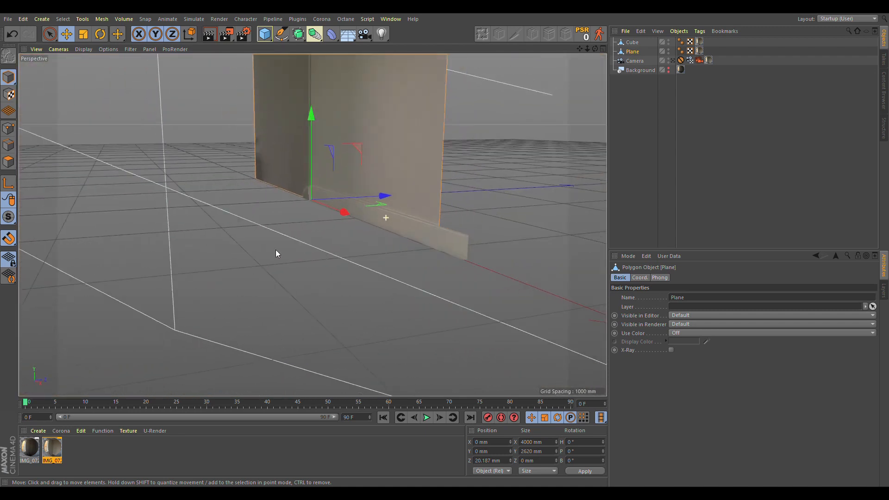
{"action": "mouse_move", "coordinate": [294, 227]}
{"action": "left_mouse_down", "text": "alt"}
{"action": "mouse_move", "coordinate": [359, 238]}
{"action": "mouse_move", "coordinate": [147, 210]}
{"action": "left_mouse_up", "text": "alt"}
{"action": "left_click_drag", "start_coordinate": [91, 180], "coordinate": [388, 285], "text": "alt"}
{"action": "right_click_drag", "start_coordinate": [387, 282], "coordinate": [337, 233], "text": "alt"}
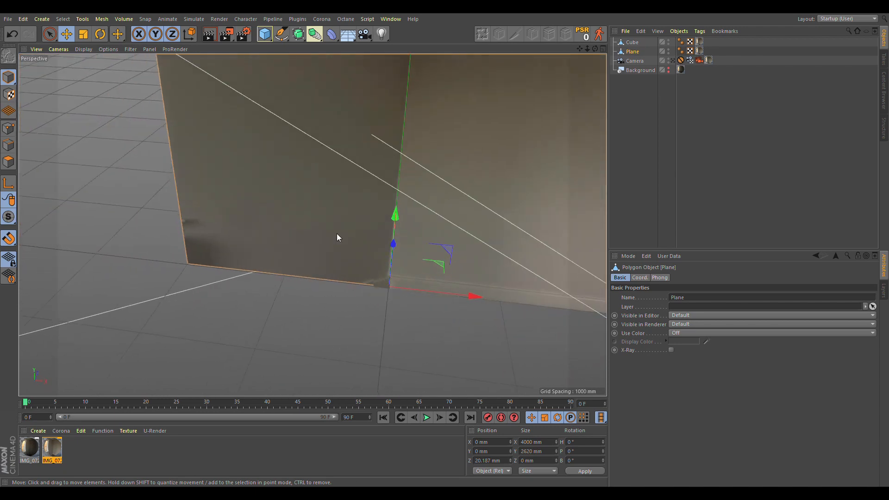
Step: Select the wall plane's vertical edge on the negative X side and move it to the room corner at about X -7 mm
{"action": "left_click", "coordinate": [147, 172]}
{"action": "left_click", "coordinate": [8, 145]}
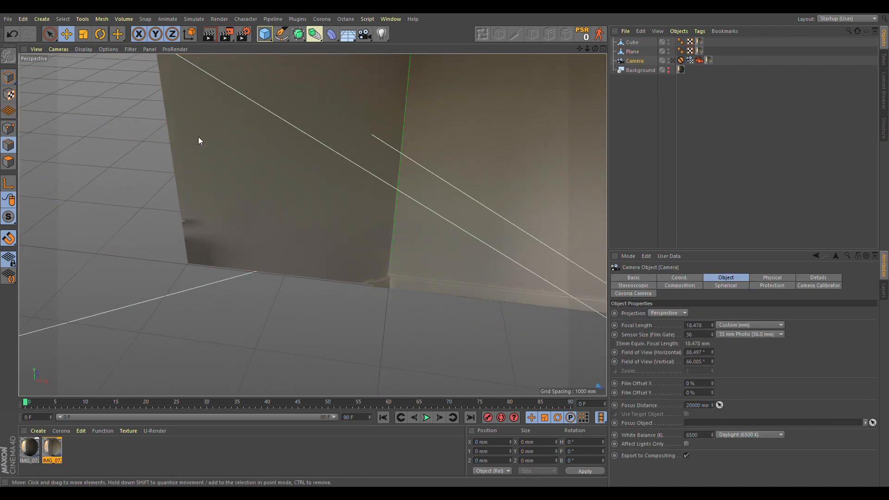
{"action": "left_click", "coordinate": [8, 77]}
{"action": "left_click", "coordinate": [185, 139]}
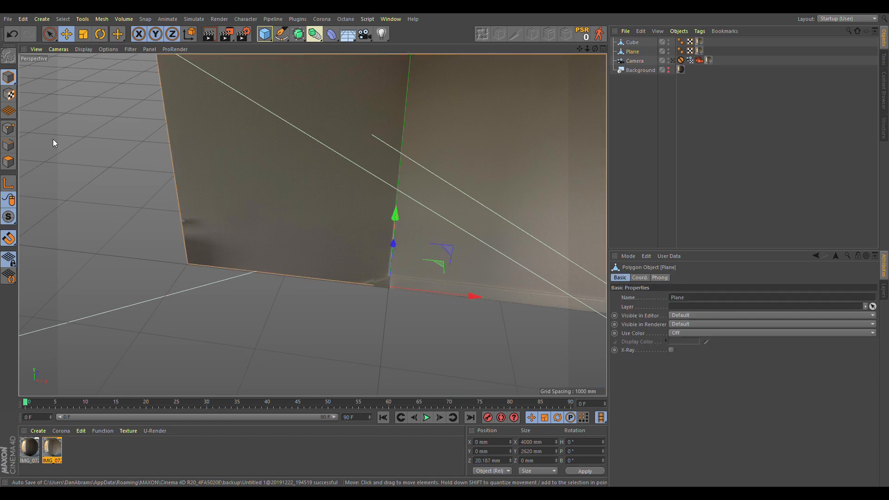
{"action": "left_click", "coordinate": [8, 145]}
{"action": "left_click", "coordinate": [174, 140]}
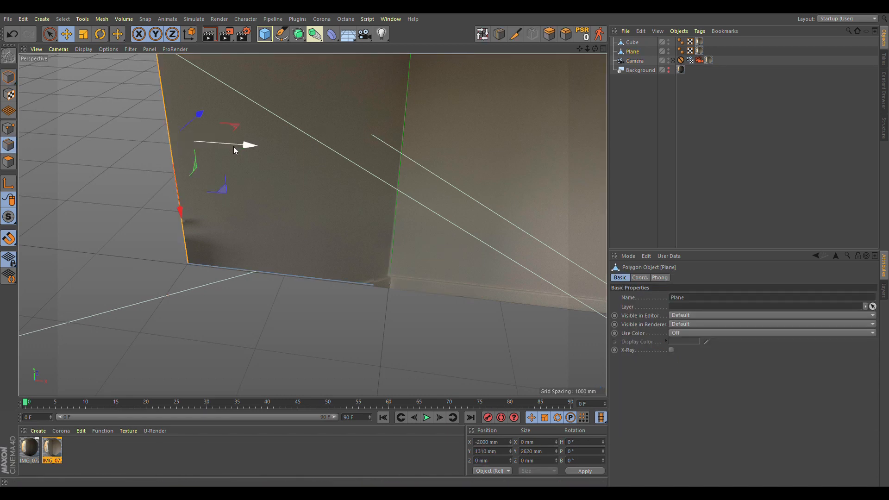
{"action": "left_click_drag", "start_coordinate": [233, 146], "coordinate": [448, 203]}
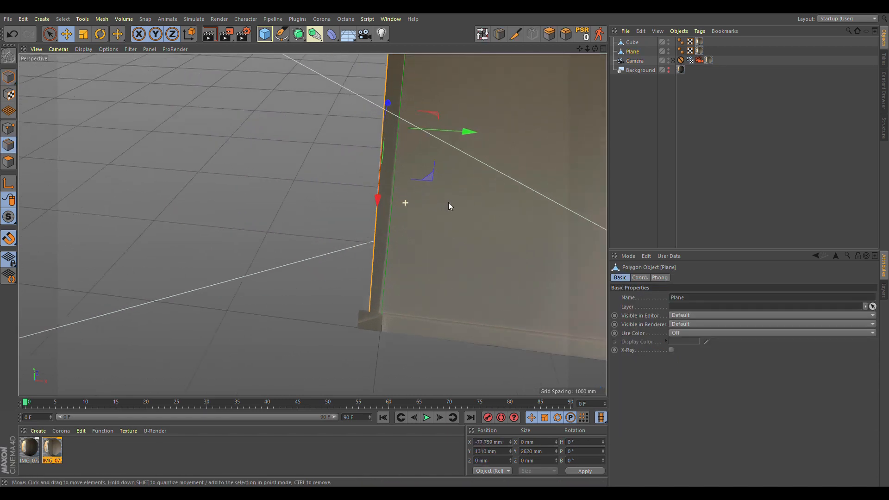
{"action": "right_click_drag", "start_coordinate": [448, 203], "coordinate": [482, 181], "text": "alt"}
{"action": "middle_click_drag", "start_coordinate": [393, 143], "coordinate": [366, 263], "text": "alt"}
{"action": "left_click_drag", "start_coordinate": [404, 156], "coordinate": [440, 155]}
Step: Extrude the wall's corner edge toward the camera to about Z -3424 mm to form the window wall
{"action": "left_click_drag", "start_coordinate": [397, 199], "coordinate": [313, 225], "text": "alt"}
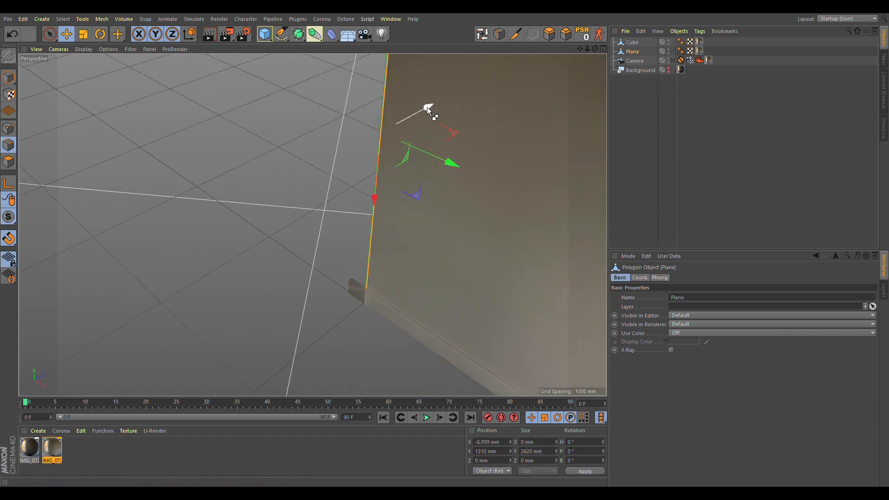
{"action": "left_click_drag", "start_coordinate": [427, 107], "coordinate": [48, 321]}
{"action": "right_click_drag", "start_coordinate": [347, 187], "coordinate": [201, 261], "text": "alt"}
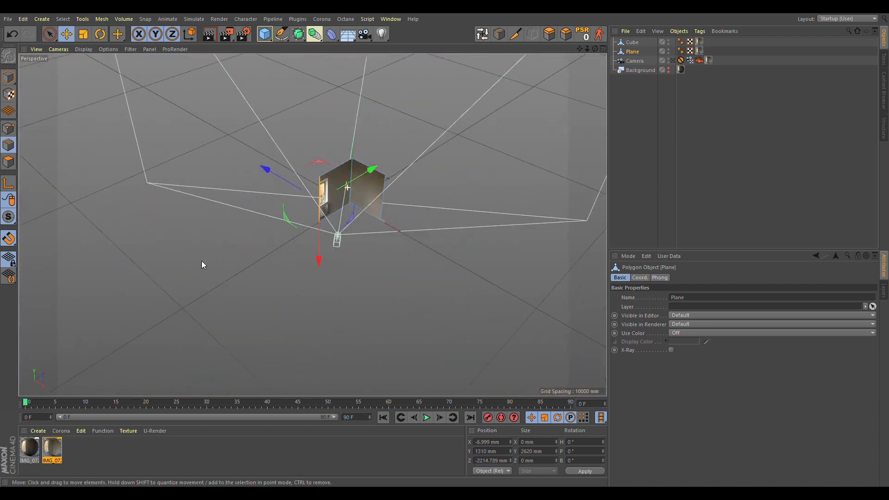
{"action": "right_click_drag", "start_coordinate": [307, 224], "coordinate": [403, 169], "text": "alt"}
{"action": "left_click_drag", "start_coordinate": [402, 113], "coordinate": [343, 174]}
{"action": "left_click_drag", "start_coordinate": [347, 232], "coordinate": [304, 240], "text": "alt"}
{"action": "right_click_drag", "start_coordinate": [296, 222], "coordinate": [368, 209], "text": "alt"}
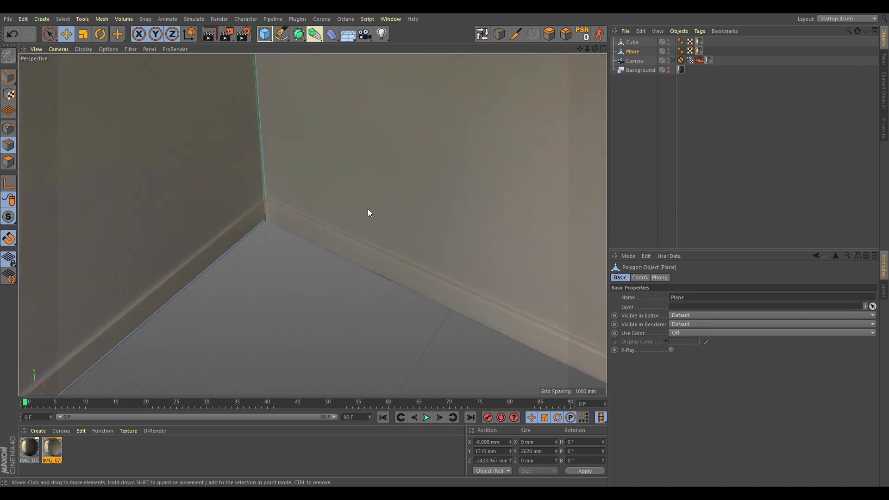
{"action": "right_click_drag", "start_coordinate": [293, 213], "coordinate": [239, 236], "text": "alt"}
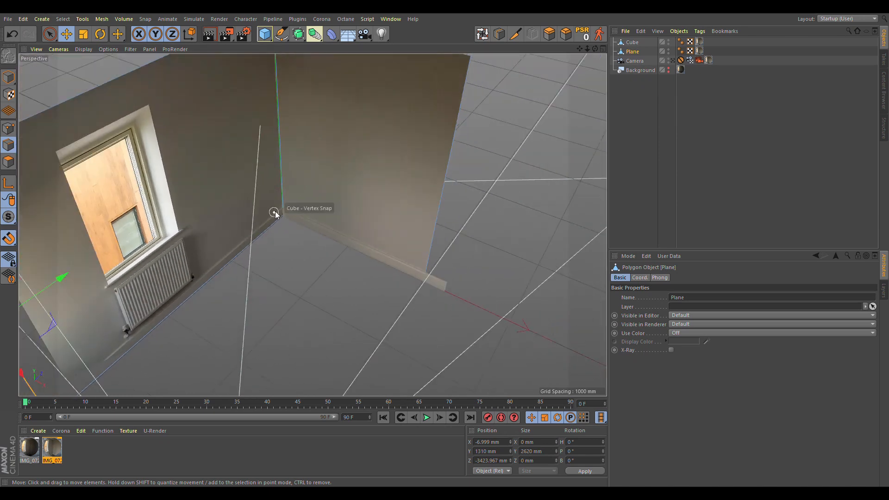
Step: Add an editable single-segment 4000 × 4000 mm floor plane and copy the strip's camera-mapped texture tag onto it
{"action": "left_click", "coordinate": [349, 61]}
{"action": "left_click_drag", "start_coordinate": [673, 316], "coordinate": [522, 300]}
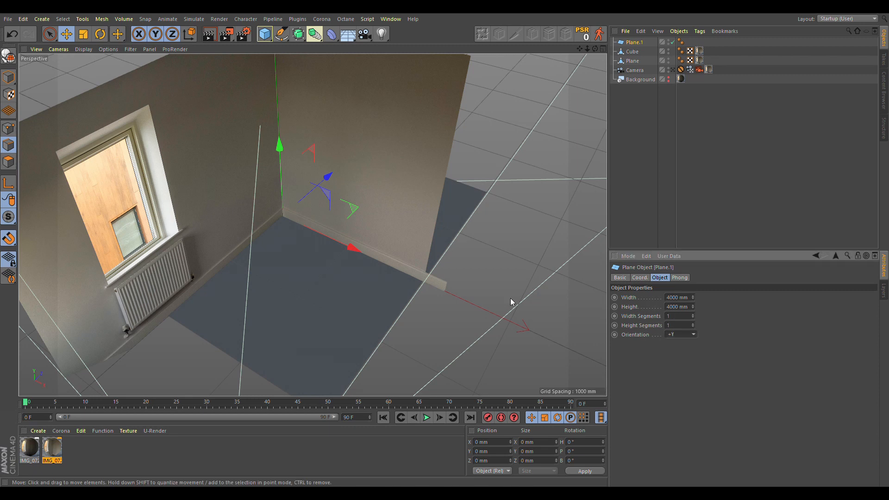
{"action": "left_click", "coordinate": [9, 55]}
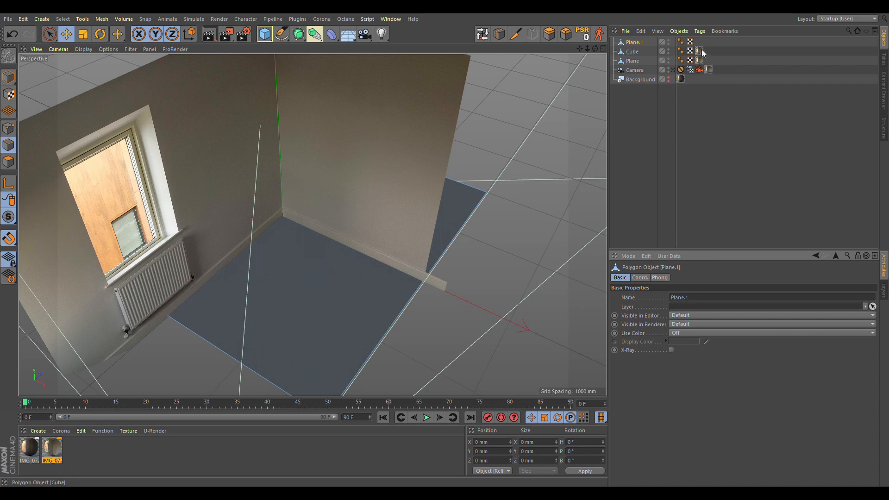
{"action": "left_click_drag", "start_coordinate": [700, 51], "coordinate": [700, 41], "text": "ctrl"}
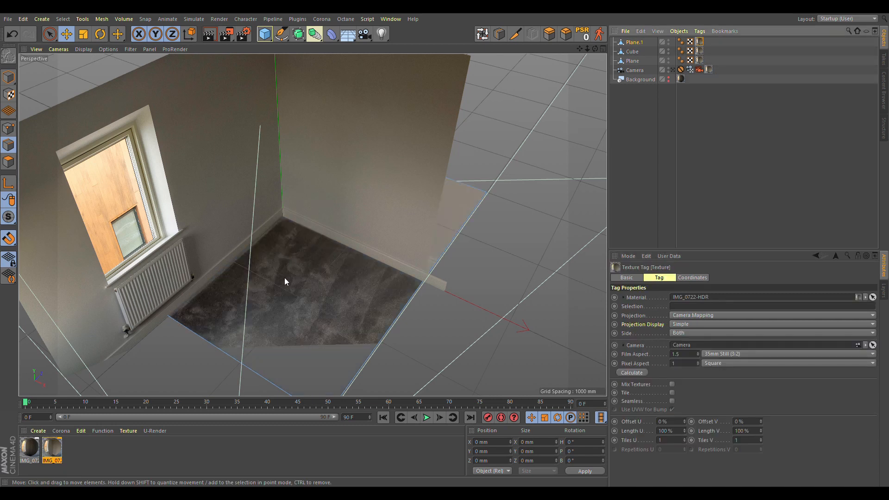
Step: Align the floor plane's rear edge with the back wall and its negative X edge with the window wall
{"action": "middle_click", "coordinate": [463, 181]}
{"action": "middle_click", "coordinate": [487, 149]}
{"action": "scroll", "coordinate": [493, 152], "scroll_direction": "down", "scroll_amount": 8}
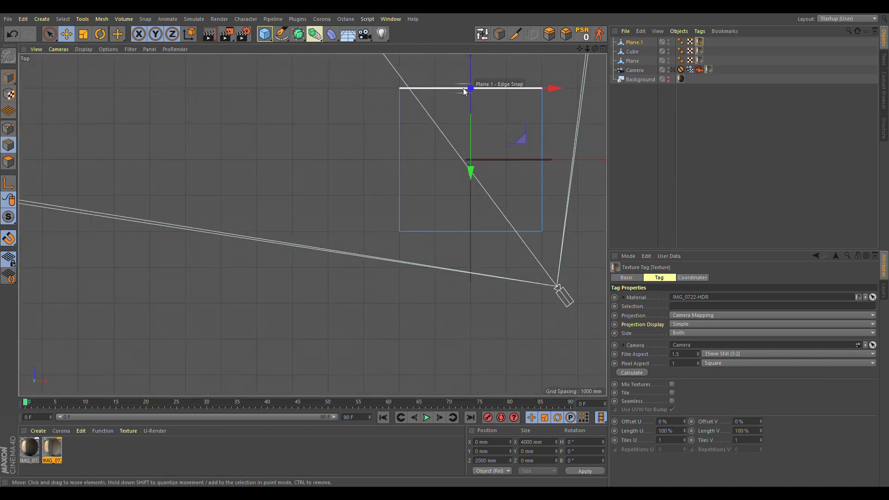
{"action": "left_click_drag", "start_coordinate": [472, 172], "coordinate": [399, 196]}
{"action": "left_click_drag", "start_coordinate": [482, 195], "coordinate": [554, 199]}
Step: Widen the floor to about 3097 mm by moving its positive X edge, and move its front edge to about Z -3934 mm
{"action": "left_click", "coordinate": [539, 179]}
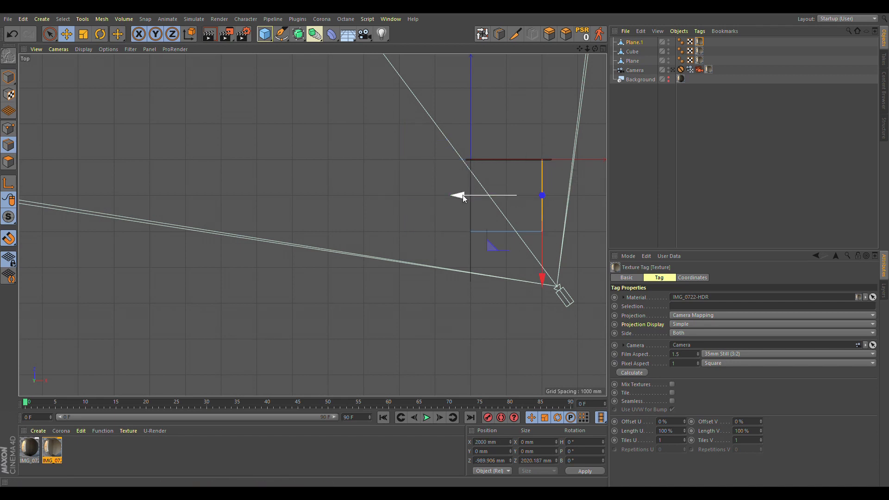
{"action": "left_click_drag", "start_coordinate": [463, 195], "coordinate": [501, 196]}
{"action": "left_click", "coordinate": [546, 232]}
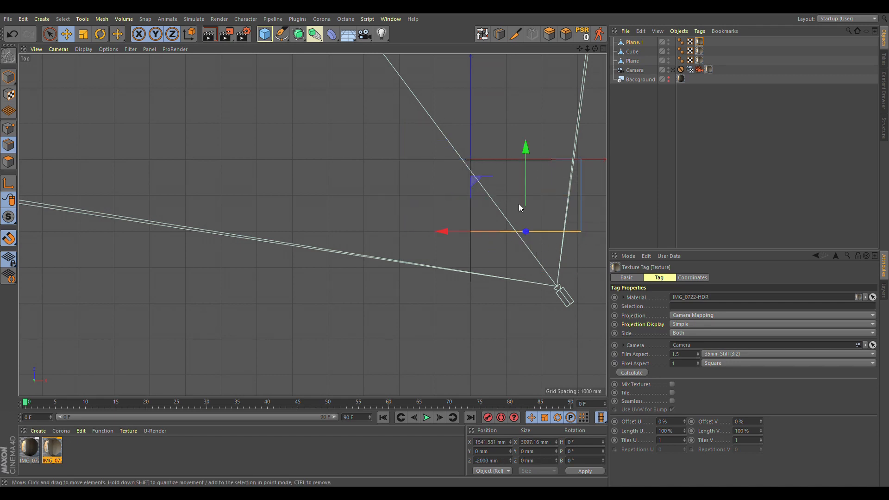
{"action": "left_click_drag", "start_coordinate": [528, 146], "coordinate": [525, 215]}
Step: Cut the skirting strip's window-wall end diagonally at 45° from its rear corner, using Line Cut with Visible Only disabled
{"action": "middle_click", "coordinate": [280, 218]}
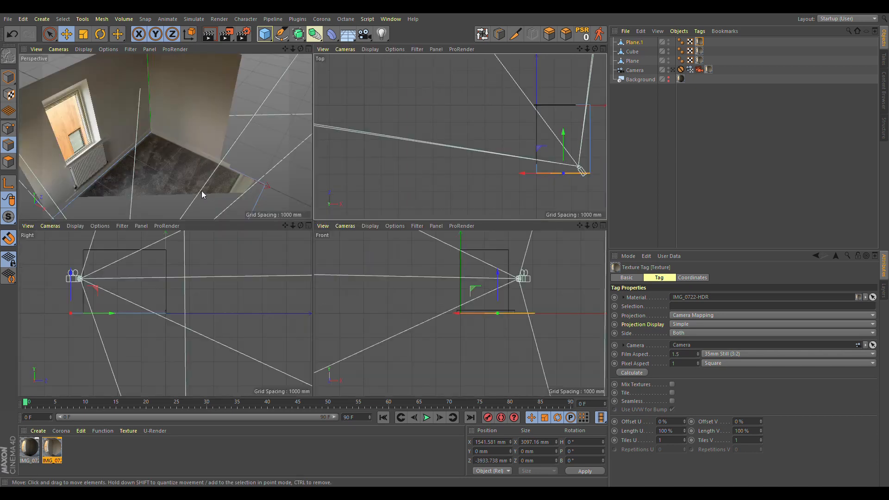
{"action": "middle_click", "coordinate": [202, 191]}
{"action": "left_click_drag", "start_coordinate": [373, 277], "coordinate": [351, 307], "text": "alt"}
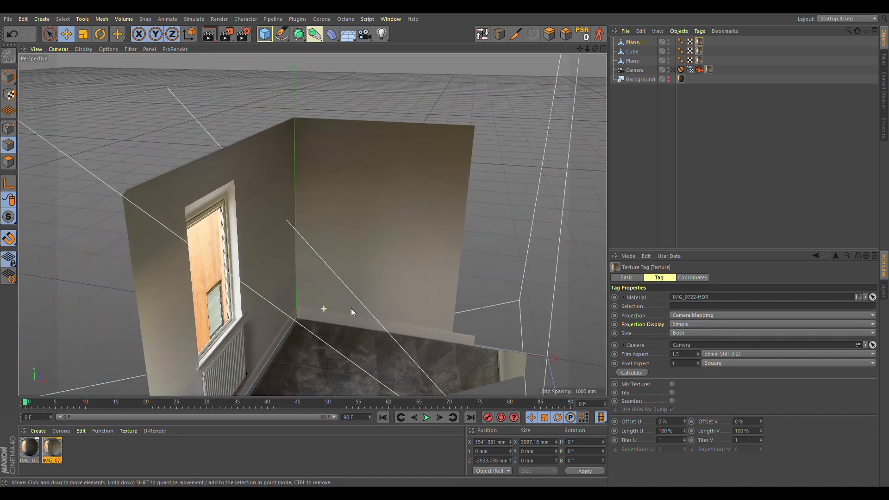
{"action": "left_click", "coordinate": [630, 55]}
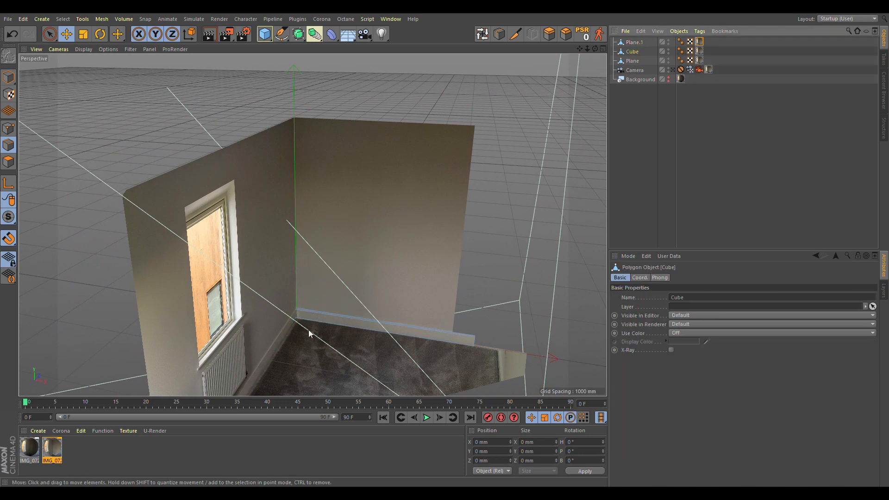
{"action": "left_click_drag", "start_coordinate": [278, 327], "coordinate": [293, 307], "text": "alt"}
{"action": "scroll", "coordinate": [266, 301], "scroll_direction": "up", "scroll_amount": 3}
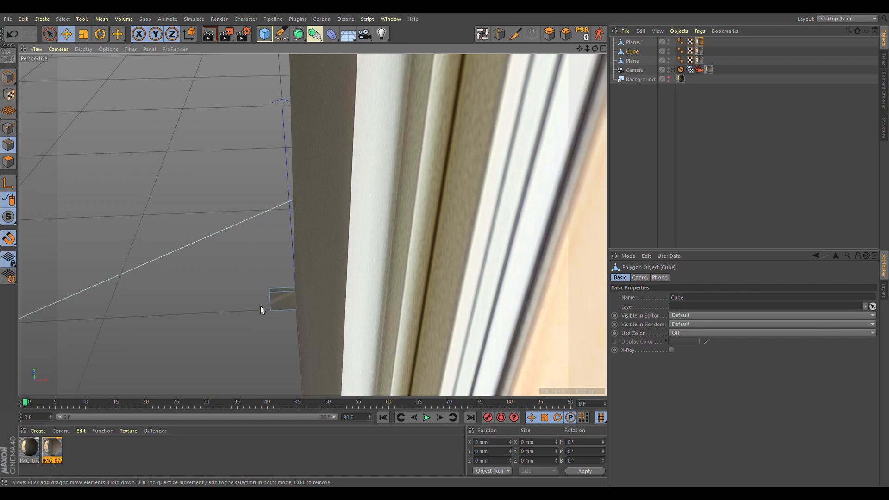
{"action": "middle_click", "coordinate": [312, 284]}
{"action": "middle_click", "coordinate": [372, 178]}
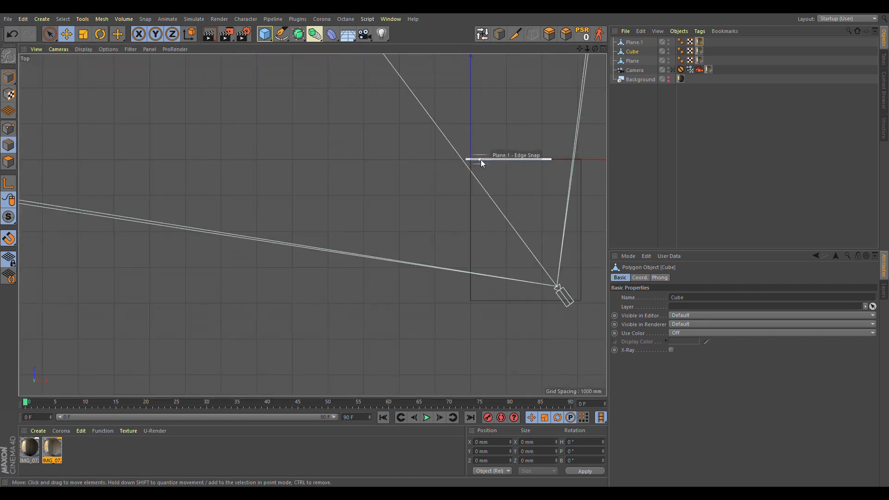
{"action": "scroll", "coordinate": [480, 159], "scroll_direction": "up", "scroll_amount": 5}
{"action": "scroll", "coordinate": [481, 159], "scroll_direction": "up", "scroll_amount": 2}
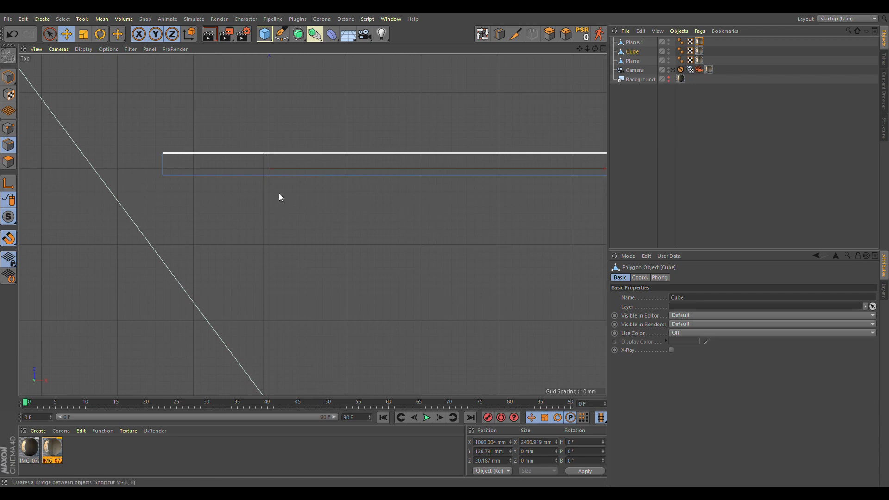
{"action": "key", "text": "k"}
{"action": "key", "text": "k"}
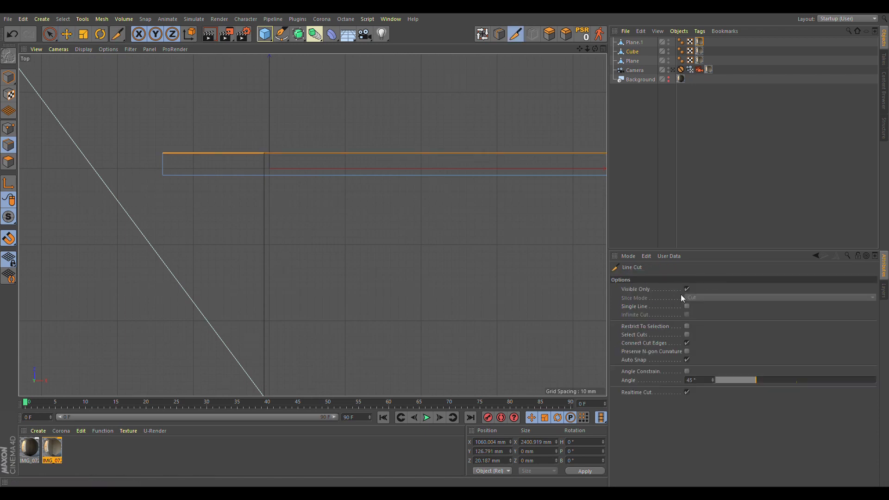
{"action": "left_click", "coordinate": [687, 289]}
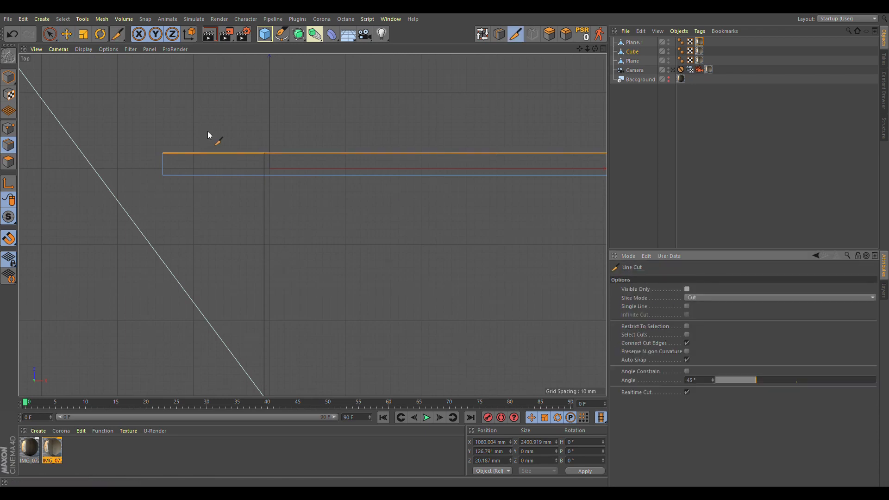
{"action": "left_click", "coordinate": [163, 153]}
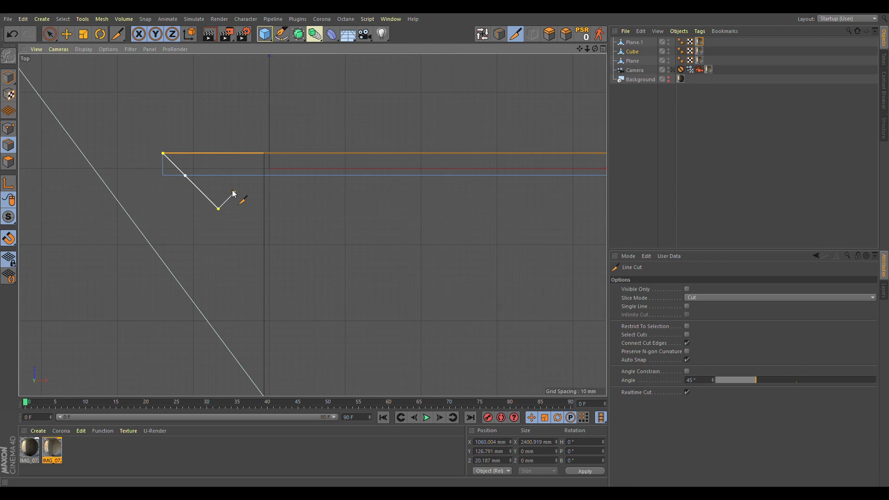
Step: Select and delete the skirting strip's corner piece beyond the 45° cut
{"action": "left_click", "coordinate": [49, 36]}
{"action": "left_click", "coordinate": [164, 171]}
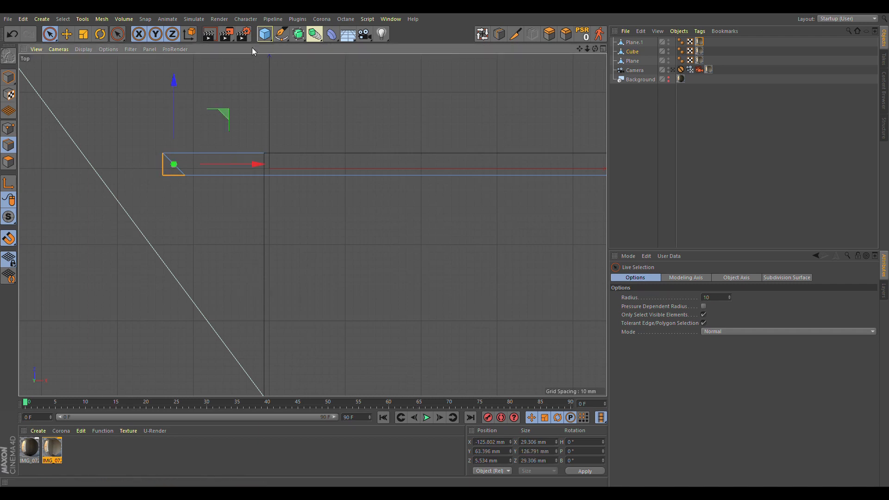
{"action": "left_click", "coordinate": [213, 145]}
{"action": "middle_click", "coordinate": [216, 171]}
{"action": "middle_click", "coordinate": [192, 141]}
{"action": "key", "text": "s"}
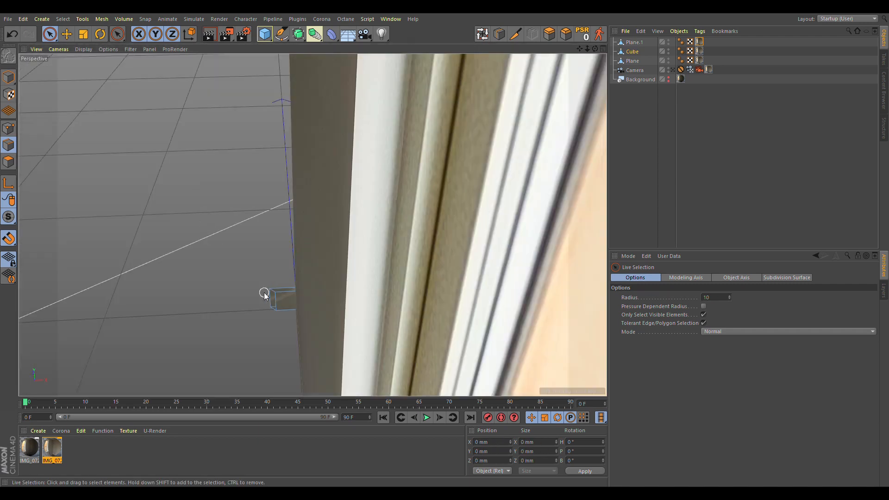
{"action": "right_click_drag", "start_coordinate": [262, 297], "coordinate": [287, 299], "text": "alt"}
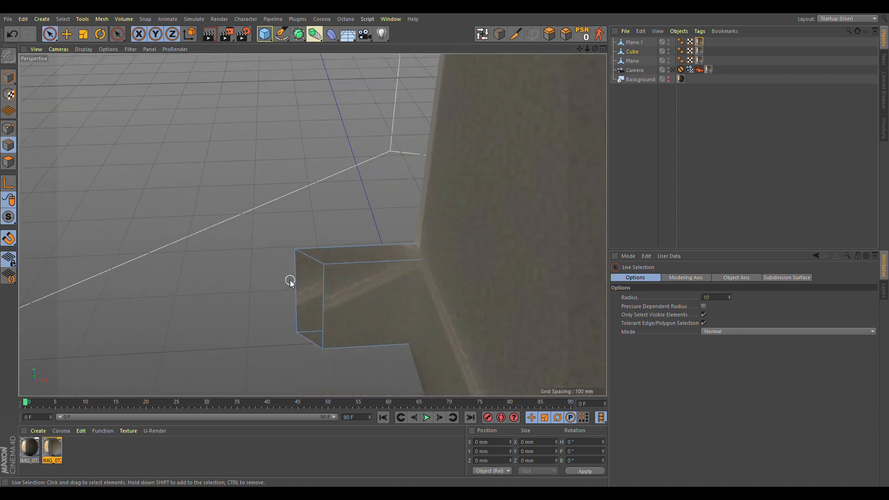
{"action": "left_click_drag", "start_coordinate": [290, 281], "coordinate": [362, 264], "text": "alt"}
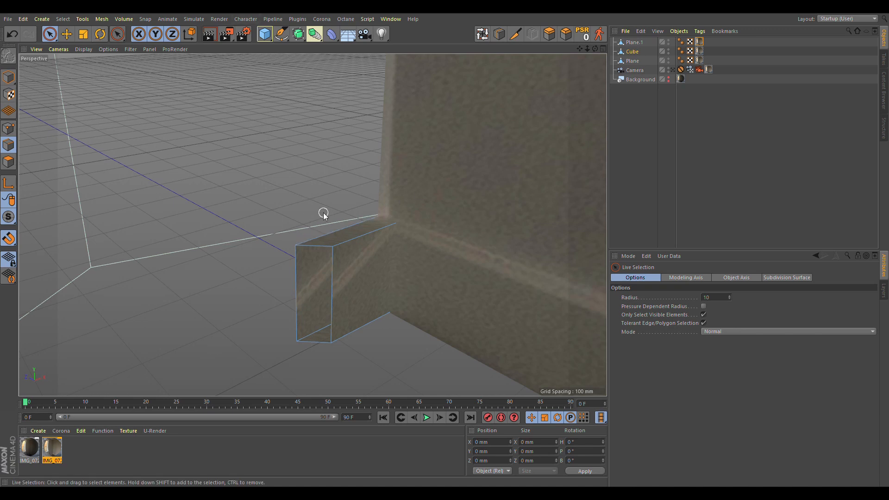
Step: Try to move the mitred end's edge loop along X to about -90 mm, and undo back to before the corner deletion
{"action": "left_click", "coordinate": [66, 34]}
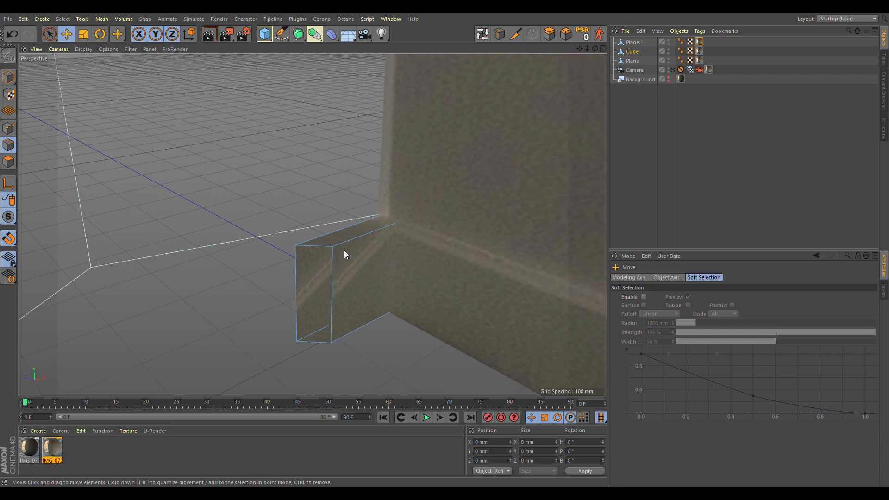
{"action": "key", "text": "u"}
{"action": "key", "text": "l"}
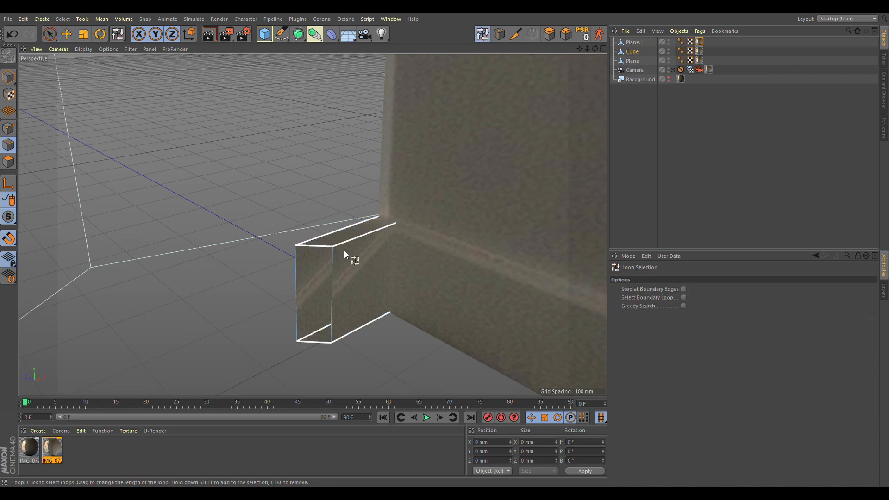
{"action": "left_click", "coordinate": [332, 277]}
{"action": "left_click", "coordinate": [68, 38]}
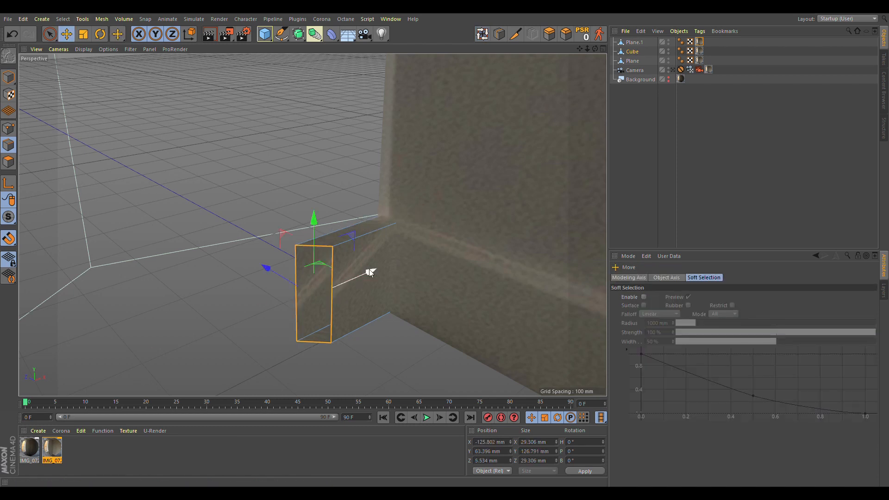
{"action": "left_click_drag", "start_coordinate": [369, 269], "coordinate": [394, 271]}
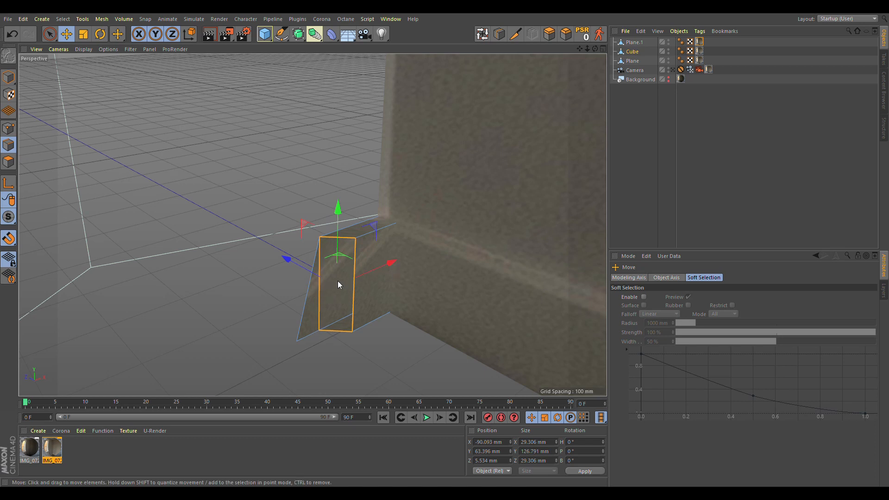
{"action": "left_click_drag", "start_coordinate": [325, 296], "coordinate": [349, 305], "text": "alt"}
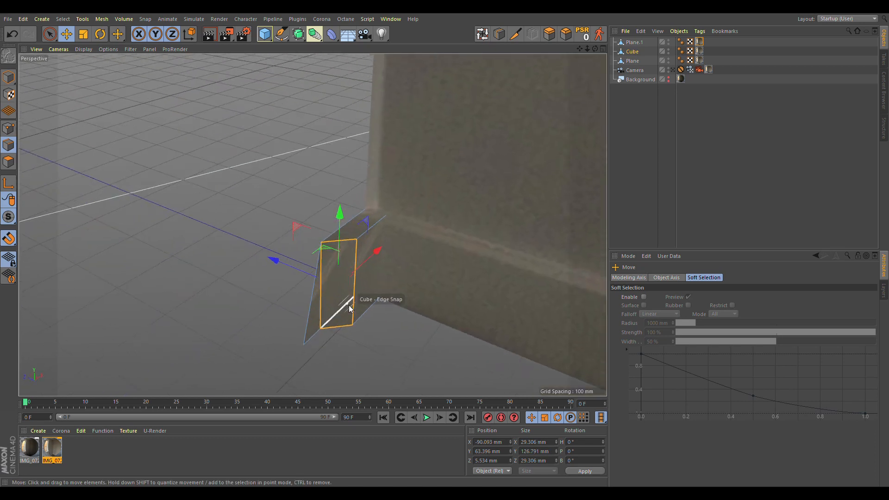
{"action": "key", "text": "ctrl+z"}
{"action": "key", "text": "ctrl+z"}
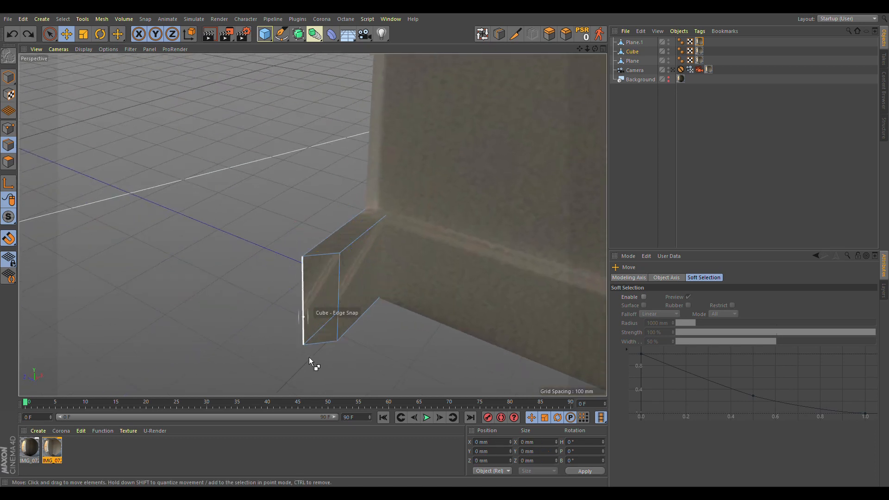
{"action": "key", "text": "ctrl+y"}
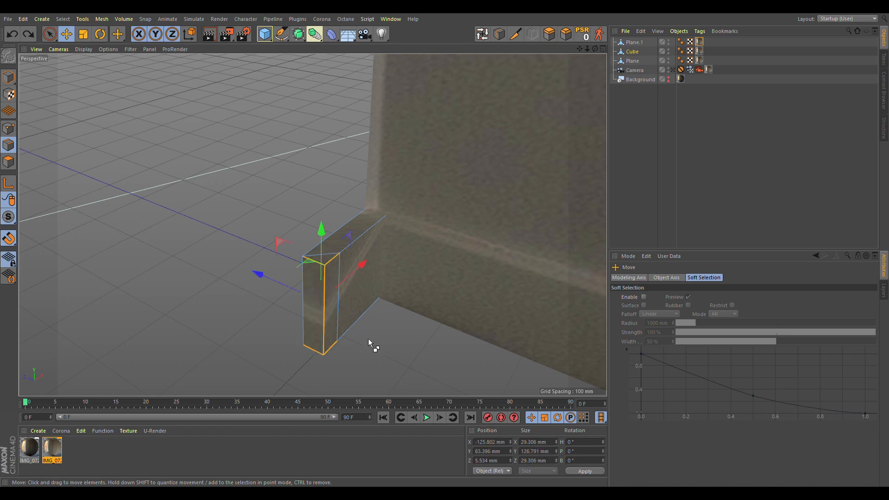
Step: Delete the strip's corner edges beyond the mitre cut, including the leftover edges at the top and bottom
{"action": "left_click_drag", "start_coordinate": [318, 325], "coordinate": [303, 349], "text": "alt"}
{"action": "left_click", "coordinate": [50, 34]}
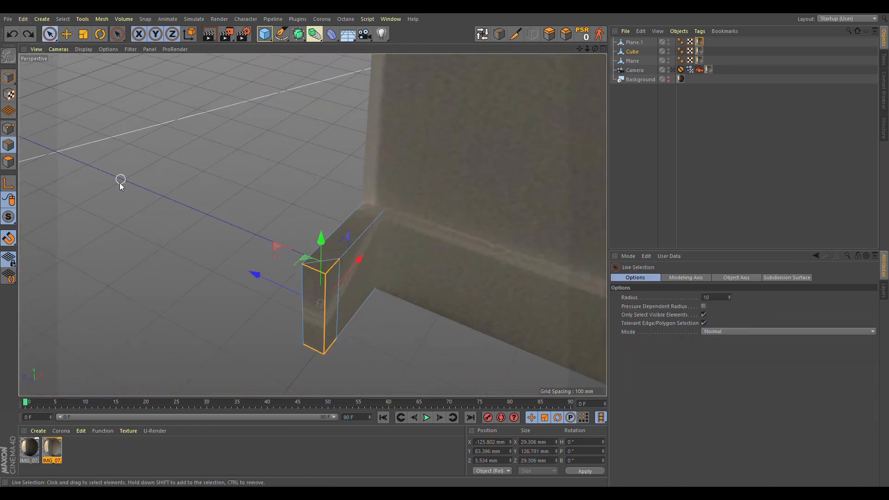
{"action": "key", "text": "Delete"}
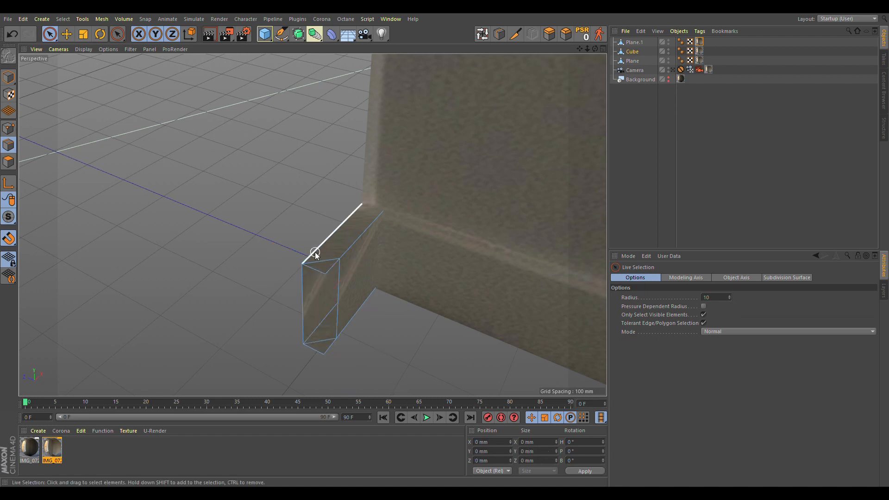
{"action": "left_click", "coordinate": [327, 277]}
{"action": "left_click", "coordinate": [325, 350]}
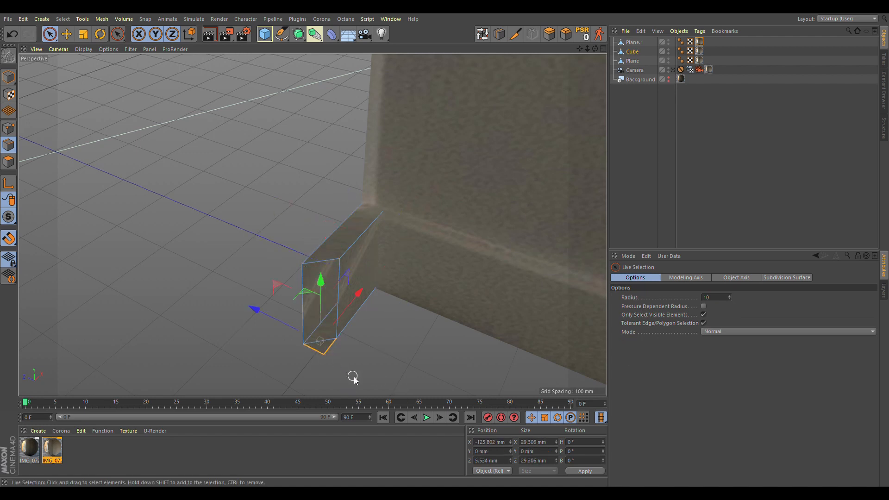
{"action": "key", "text": "Delete"}
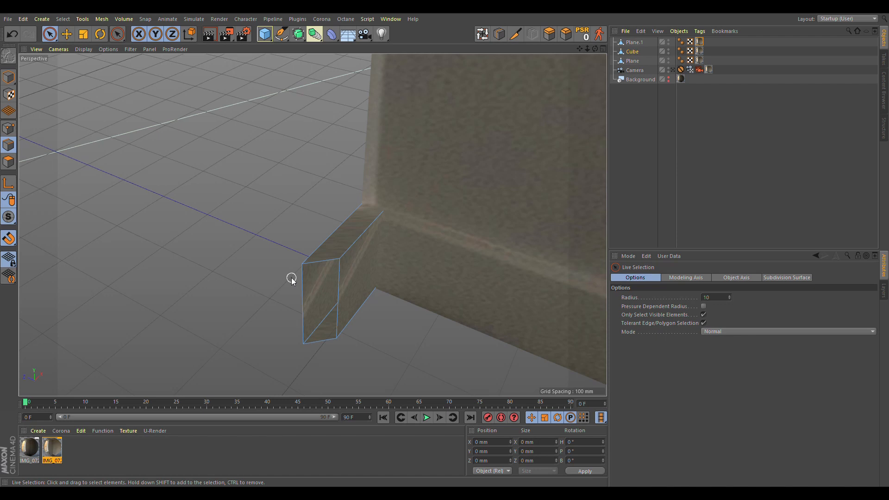
Step: Try to move the loop-selected mitred end of the strip along X to about -71 mm, and undo the move
{"action": "key", "text": "u"}
{"action": "key", "text": "l"}
{"action": "left_click", "coordinate": [345, 284]}
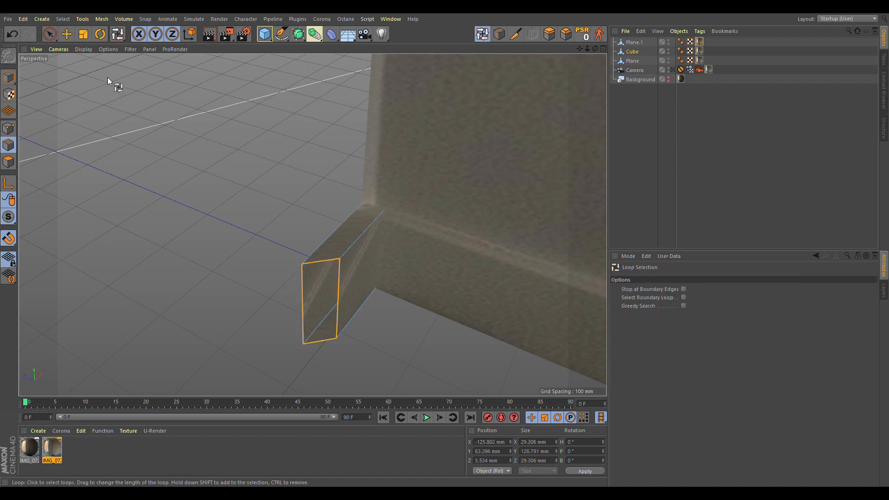
{"action": "key", "text": "e"}
{"action": "left_click_drag", "start_coordinate": [360, 258], "coordinate": [412, 222]}
{"action": "mouse_move", "coordinate": [417, 278]}
{"action": "left_mouse_down", "text": "alt"}
{"action": "mouse_move", "coordinate": [481, 260]}
{"action": "mouse_move", "coordinate": [447, 201]}
{"action": "mouse_move", "coordinate": [391, 229]}
{"action": "mouse_move", "coordinate": [418, 278]}
{"action": "left_mouse_up", "text": "alt"}
{"action": "left_click_drag", "start_coordinate": [250, 272], "coordinate": [389, 324]}
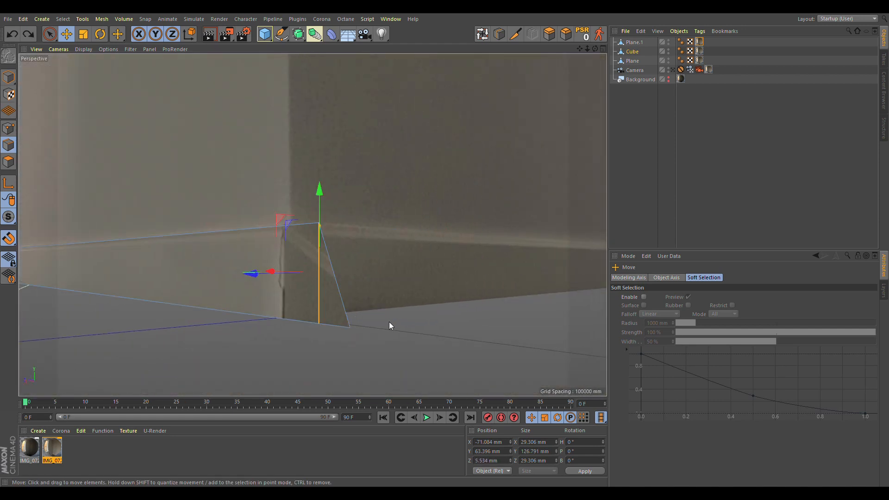
{"action": "key", "text": "ctrl+z"}
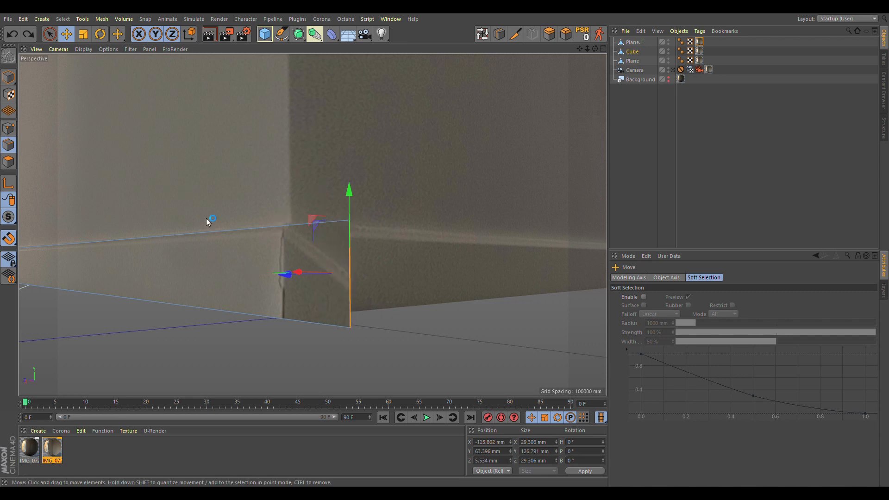
{"action": "left_click_drag", "start_coordinate": [300, 276], "coordinate": [204, 298], "text": "alt"}
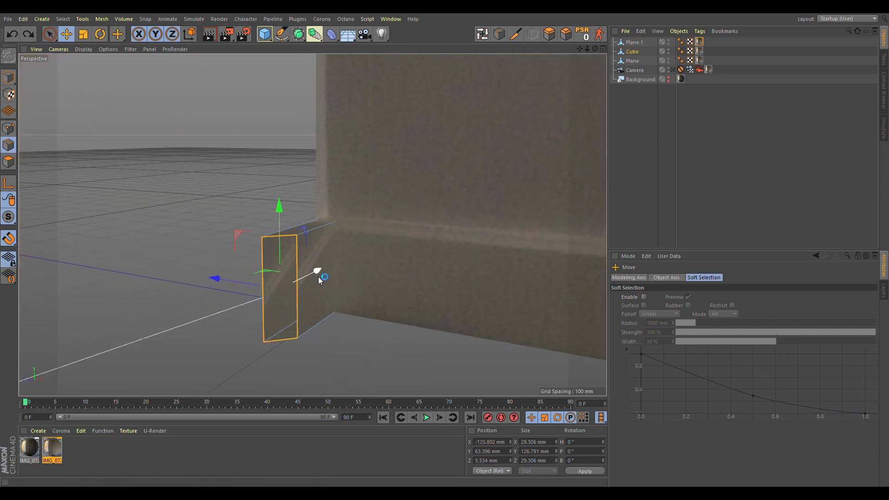
{"action": "mouse_move", "coordinate": [319, 280]}
{"action": "left_mouse_down"}
{"action": "mouse_move", "coordinate": [362, 262]}
{"action": "mouse_move", "coordinate": [331, 283]}
{"action": "left_mouse_up"}
{"action": "left_click_drag", "start_coordinate": [332, 280], "coordinate": [334, 276]}
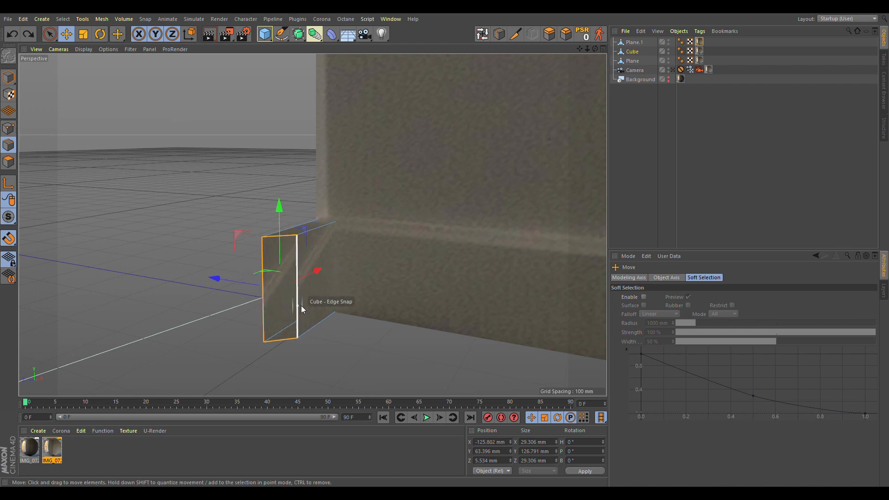
Step: Loop-select the skirting strip's mitred end and move it along X to about 20.6 mm, toward the window wall corner
{"action": "left_click", "coordinate": [301, 305]}
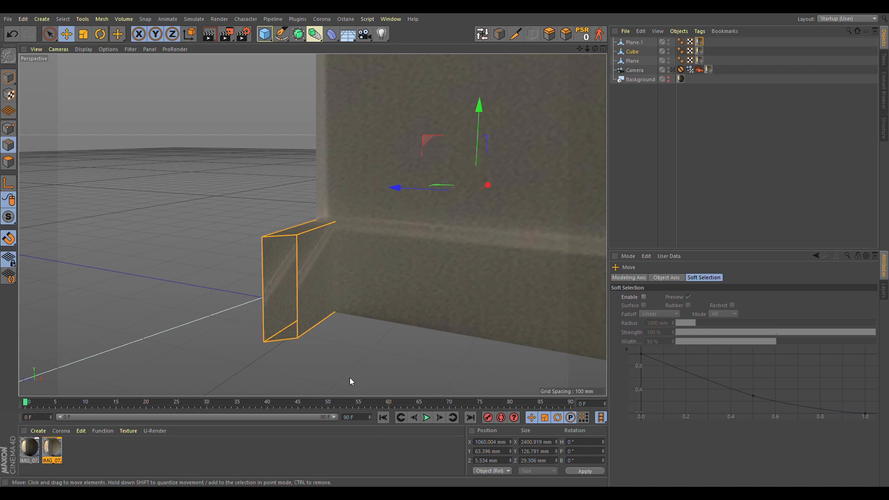
{"action": "key", "text": "u"}
{"action": "key", "text": "l"}
{"action": "left_click", "coordinate": [296, 275]}
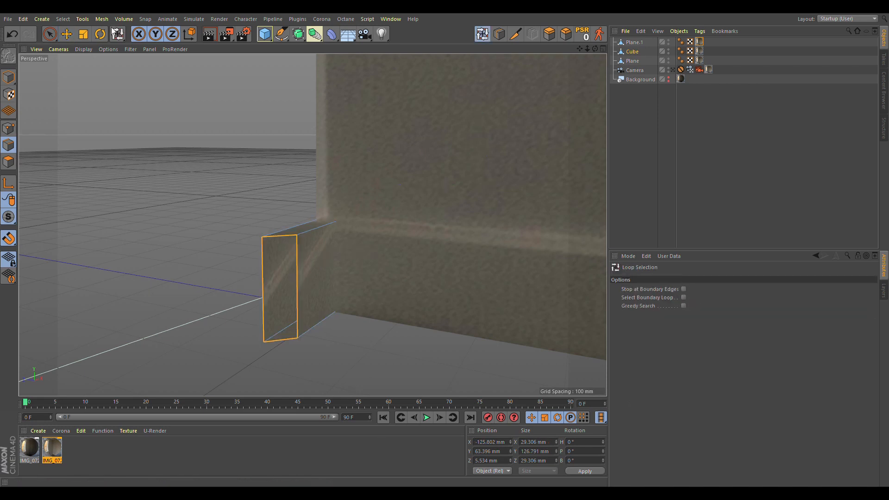
{"action": "key", "text": "e"}
{"action": "left_click_drag", "start_coordinate": [317, 269], "coordinate": [307, 235]}
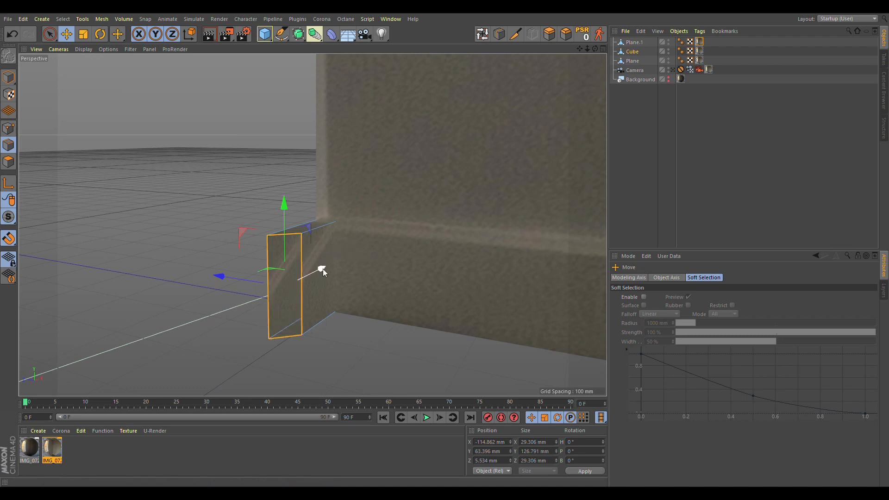
{"action": "mouse_move", "coordinate": [323, 269]}
{"action": "left_mouse_down"}
{"action": "mouse_move", "coordinate": [400, 232]}
{"action": "mouse_move", "coordinate": [298, 289]}
{"action": "mouse_move", "coordinate": [315, 273]}
{"action": "left_mouse_up"}
{"action": "middle_click", "coordinate": [377, 219]}
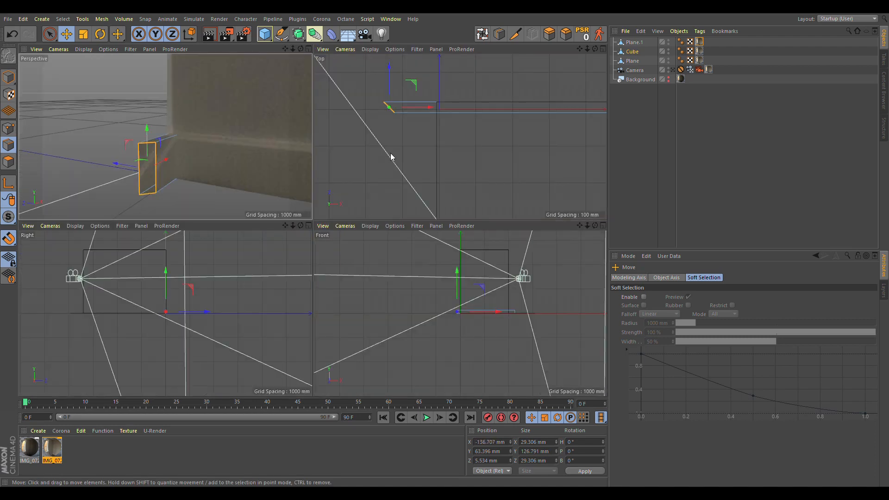
{"action": "middle_click", "coordinate": [391, 155]}
{"action": "left_click_drag", "start_coordinate": [246, 166], "coordinate": [365, 165]}
{"action": "middle_click", "coordinate": [366, 165]}
{"action": "middle_click", "coordinate": [267, 199]}
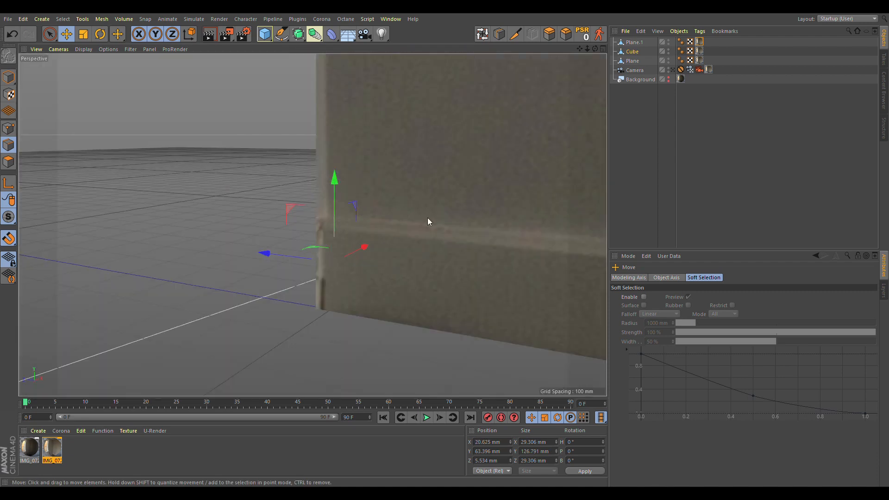
{"action": "left_click_drag", "start_coordinate": [427, 218], "coordinate": [500, 232], "text": "alt"}
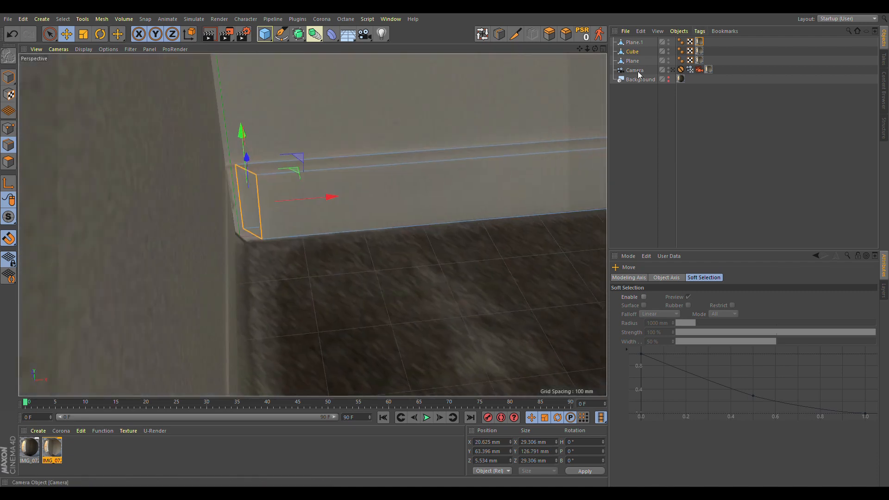
Step: Check the strip's mitred end against the room photo through the camera, and move that end along X to about 9.7 mm
{"action": "left_click", "coordinate": [674, 70]}
{"action": "left_click", "coordinate": [675, 70]}
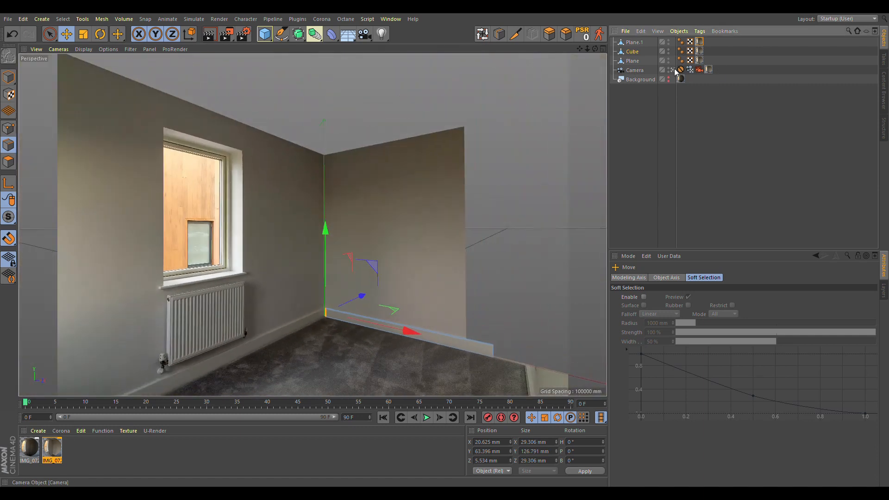
{"action": "left_click", "coordinate": [675, 70]}
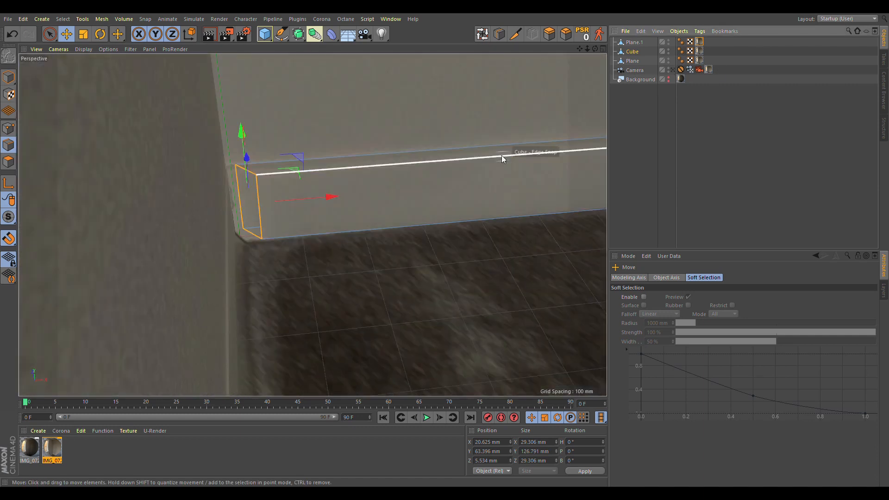
{"action": "left_click_drag", "start_coordinate": [349, 187], "coordinate": [278, 148], "text": "alt"}
{"action": "mouse_move", "coordinate": [596, 49]}
{"action": "left_mouse_down"}
{"action": "mouse_move", "coordinate": [606, 48]}
{"action": "mouse_move", "coordinate": [542, 51]}
{"action": "mouse_move", "coordinate": [611, 45]}
{"action": "left_mouse_up"}
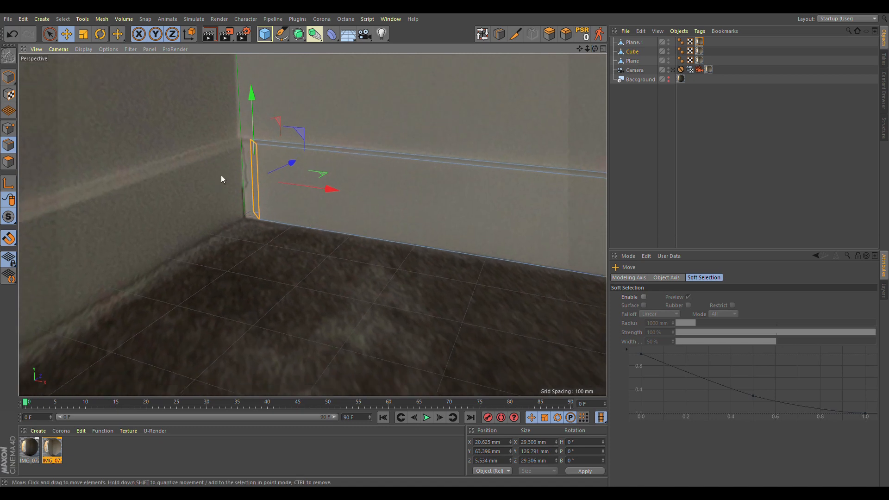
{"action": "right_click_drag", "start_coordinate": [226, 169], "coordinate": [277, 166], "text": "alt"}
{"action": "left_click_drag", "start_coordinate": [276, 167], "coordinate": [285, 198], "text": "alt"}
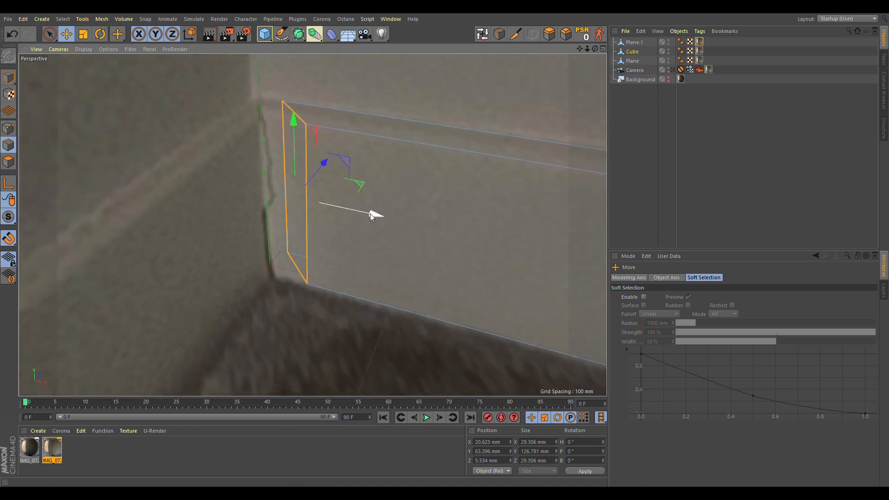
{"action": "mouse_move", "coordinate": [370, 215]}
{"action": "left_mouse_down"}
{"action": "mouse_move", "coordinate": [349, 211]}
{"action": "mouse_move", "coordinate": [361, 213]}
{"action": "left_mouse_up"}
Step: In the top view, move the mitred end to about X -7.0 mm and Z 20.2 mm, aligning its back corner with the wall corner
{"action": "key", "text": "F5"}
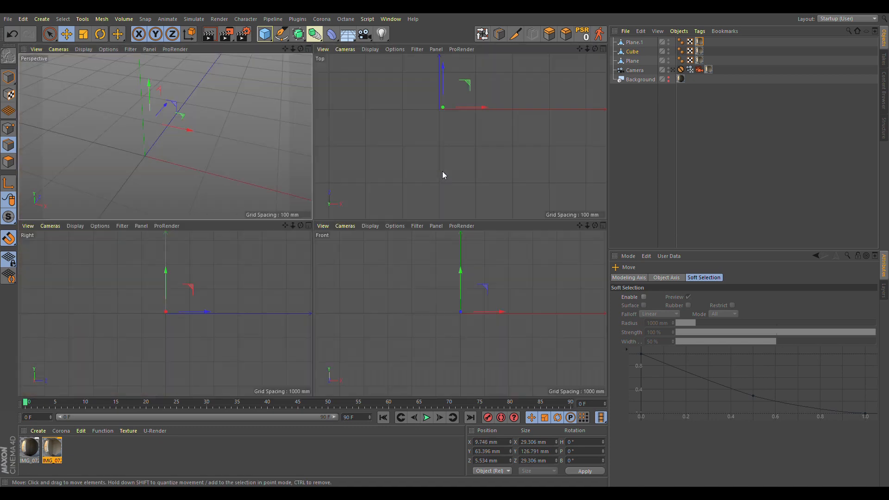
{"action": "key", "text": "F2"}
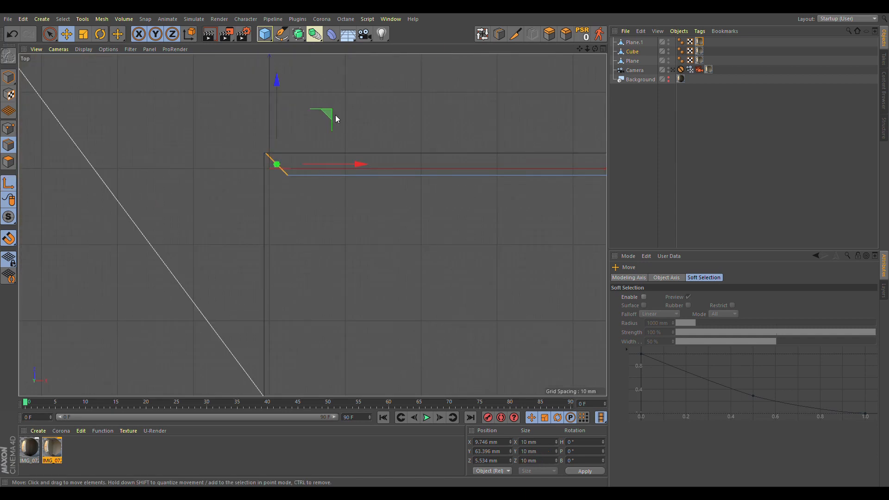
{"action": "left_click_drag", "start_coordinate": [328, 113], "coordinate": [318, 102]}
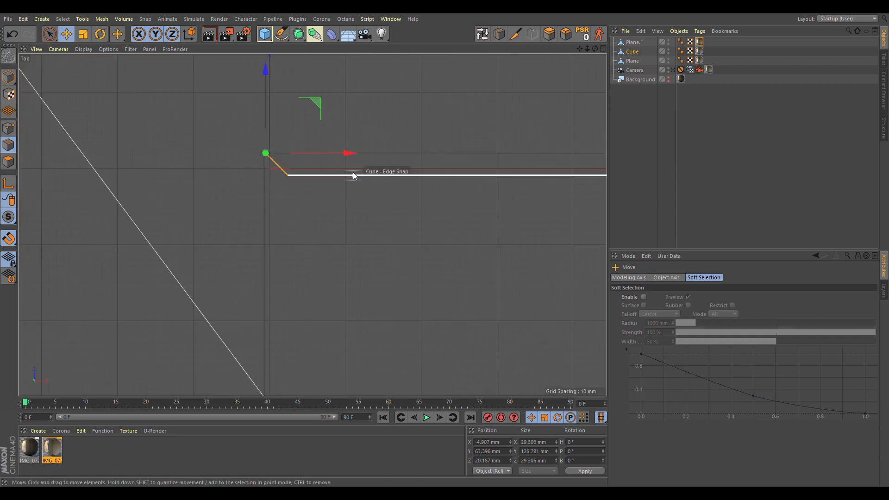
{"action": "mouse_move", "coordinate": [347, 148]}
{"action": "left_mouse_down"}
{"action": "mouse_move", "coordinate": [367, 155]}
{"action": "mouse_move", "coordinate": [349, 152]}
{"action": "left_mouse_up"}
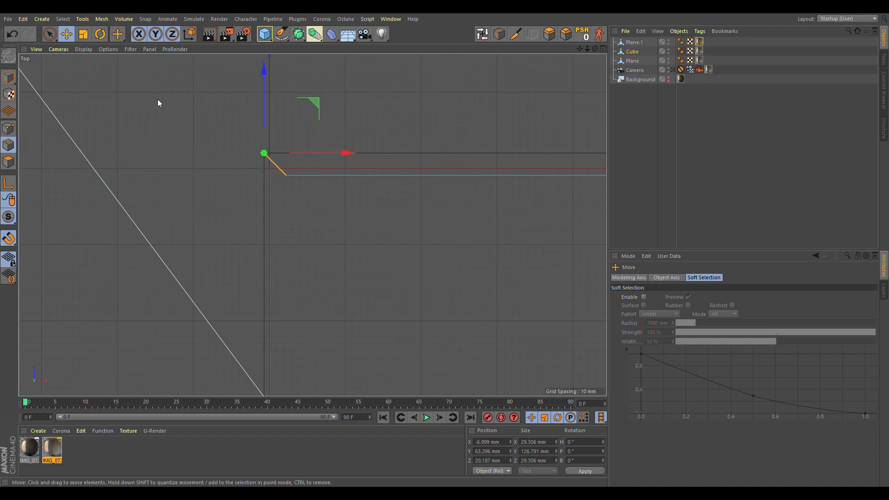
Step: Extrude the mitred end loop along Z to about -175.1 mm, starting the skirting return along the window wall
{"action": "middle_click", "coordinate": [158, 99]}
{"action": "middle_click", "coordinate": [157, 116]}
{"action": "left_click_drag", "start_coordinate": [260, 191], "coordinate": [239, 191], "text": "alt"}
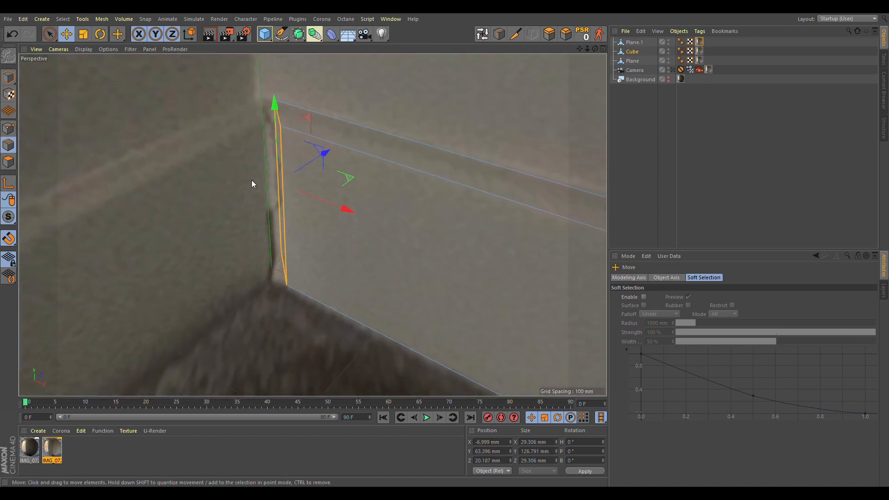
{"action": "middle_click_drag", "start_coordinate": [251, 180], "coordinate": [280, 145], "text": "alt"}
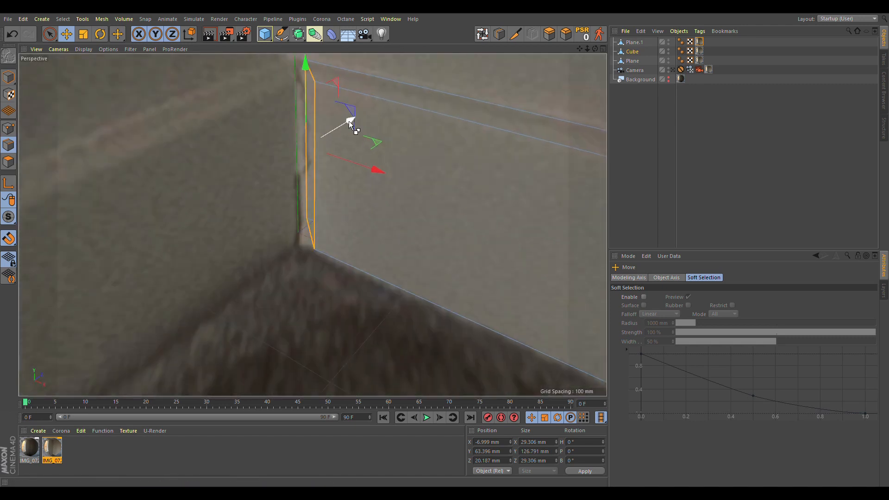
{"action": "left_click_drag", "start_coordinate": [349, 121], "coordinate": [129, 241]}
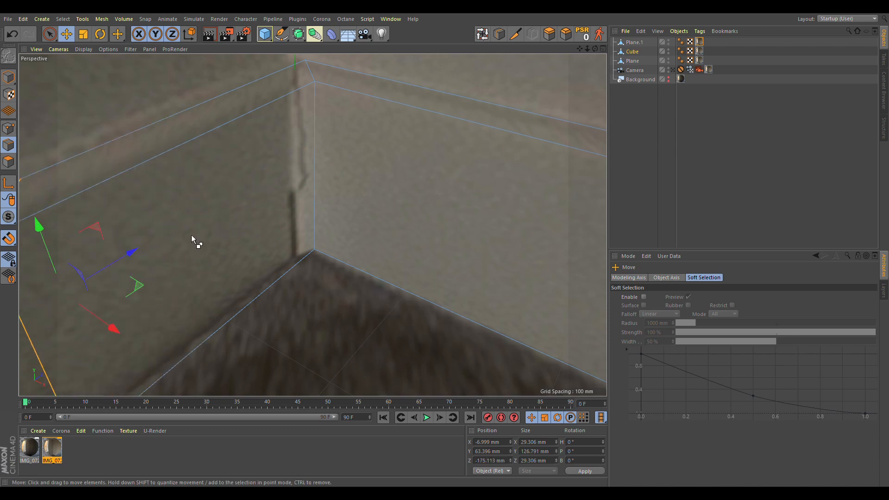
Step: Scale the extruded end loop along Z to 0 mm so the return's end is flat and square
{"action": "left_click_drag", "start_coordinate": [312, 225], "coordinate": [242, 234], "text": "alt"}
{"action": "middle_click_drag", "start_coordinate": [241, 234], "coordinate": [375, 183], "text": "alt"}
{"action": "left_click_drag", "start_coordinate": [372, 187], "coordinate": [391, 167], "text": "alt"}
{"action": "right_click_drag", "start_coordinate": [391, 166], "coordinate": [348, 185], "text": "alt"}
{"action": "left_click_drag", "start_coordinate": [348, 184], "coordinate": [405, 173], "text": "alt"}
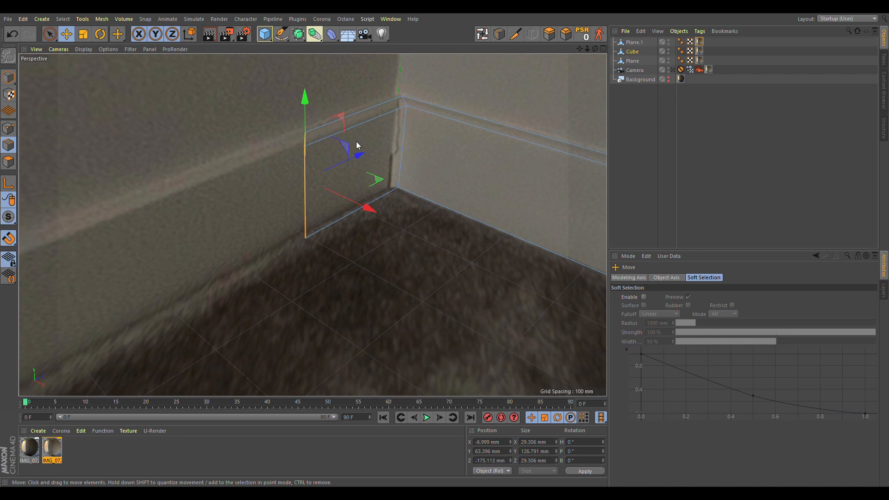
{"action": "left_click", "coordinate": [86, 35]}
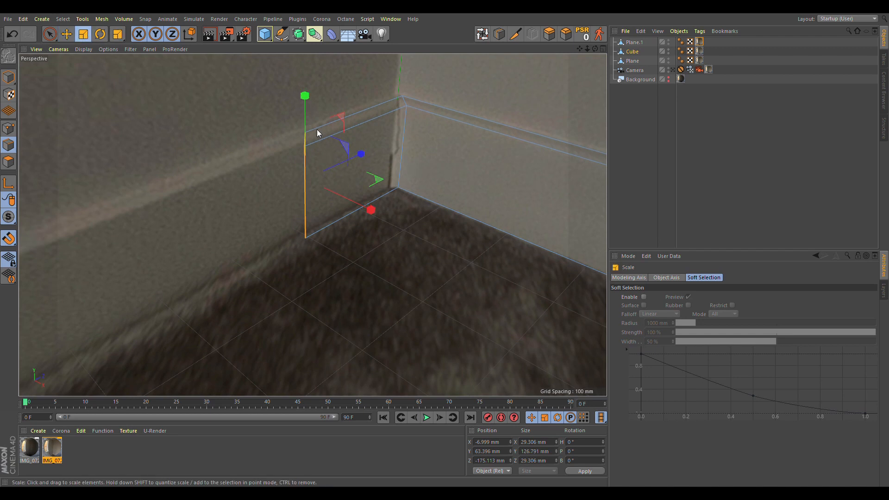
{"action": "left_click", "coordinate": [362, 154]}
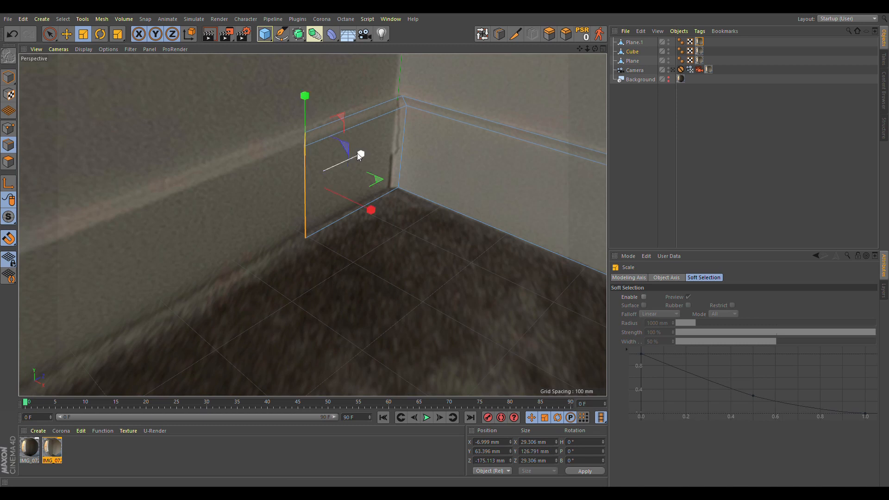
{"action": "left_click_drag", "start_coordinate": [363, 156], "coordinate": [299, 178]}
{"action": "key", "text": "ctrl+z"}
{"action": "left_click_drag", "start_coordinate": [362, 155], "coordinate": [311, 193]}
Step: Move the return's flattened end along Z to about -357.2 mm, lengthening the skirting under the window wall
{"action": "left_click", "coordinate": [72, 34]}
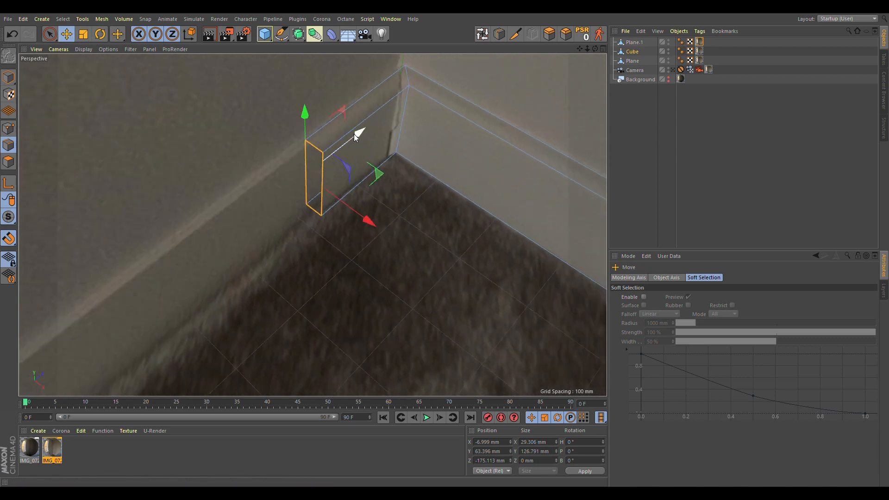
{"action": "left_click_drag", "start_coordinate": [360, 130], "coordinate": [253, 231]}
{"action": "left_click_drag", "start_coordinate": [329, 215], "coordinate": [292, 175], "text": "alt"}
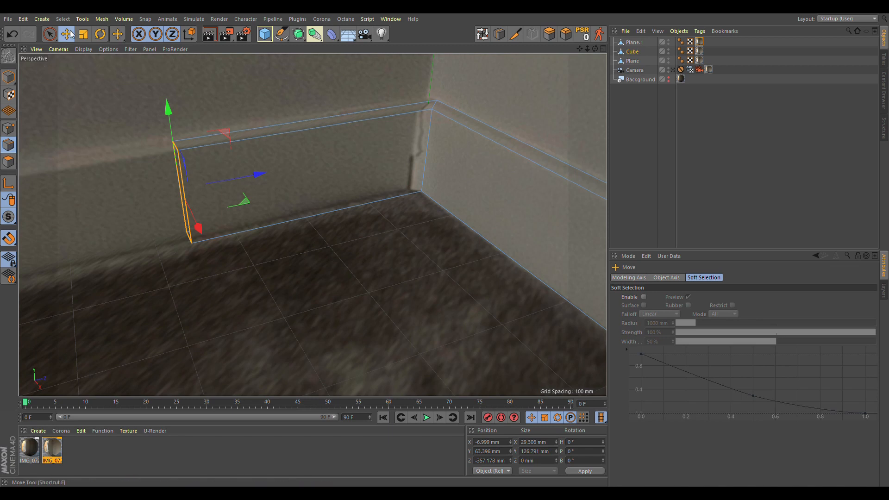
Step: Rectangle-select all edges of the return section, including the mitred corner, and move them along X to about -4.8 mm
{"action": "key", "text": "0"}
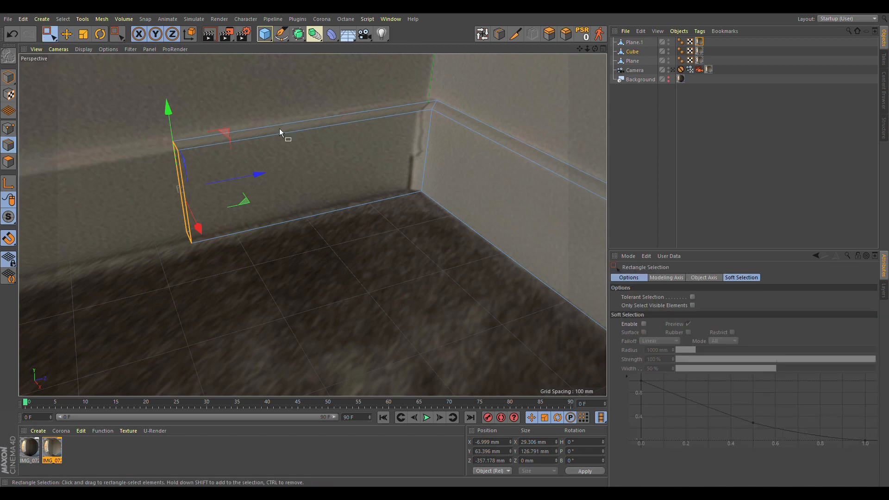
{"action": "left_click_drag", "start_coordinate": [132, 71], "coordinate": [511, 258]}
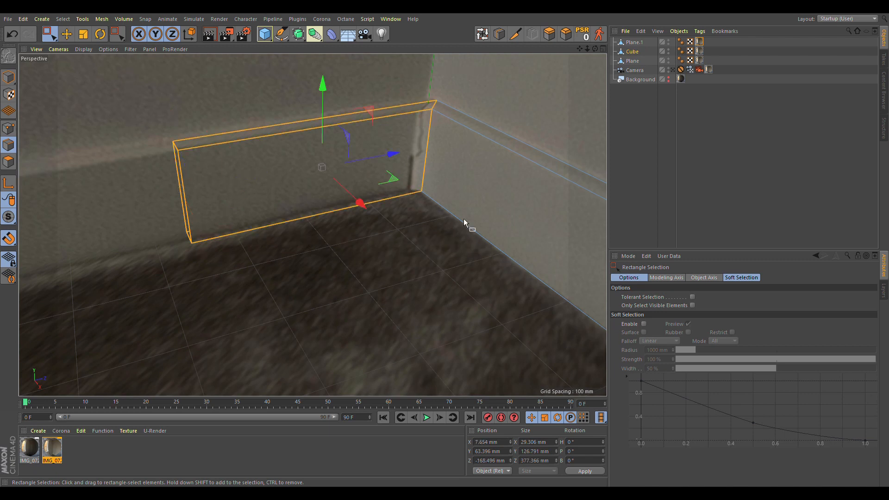
{"action": "left_click_drag", "start_coordinate": [299, 189], "coordinate": [362, 201], "text": "alt"}
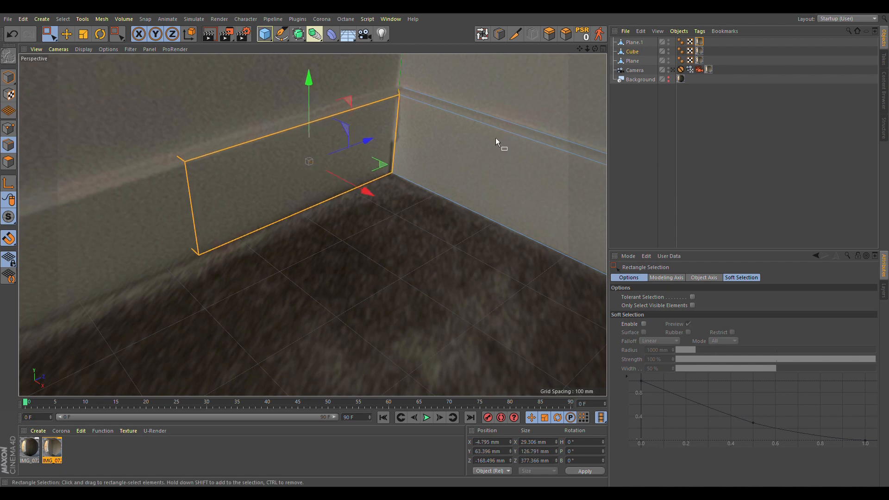
Step: Select the window wall polygon of Plane and move only its modeling axis along Z to about -303.8 mm, near the corner
{"action": "left_click", "coordinate": [648, 43]}
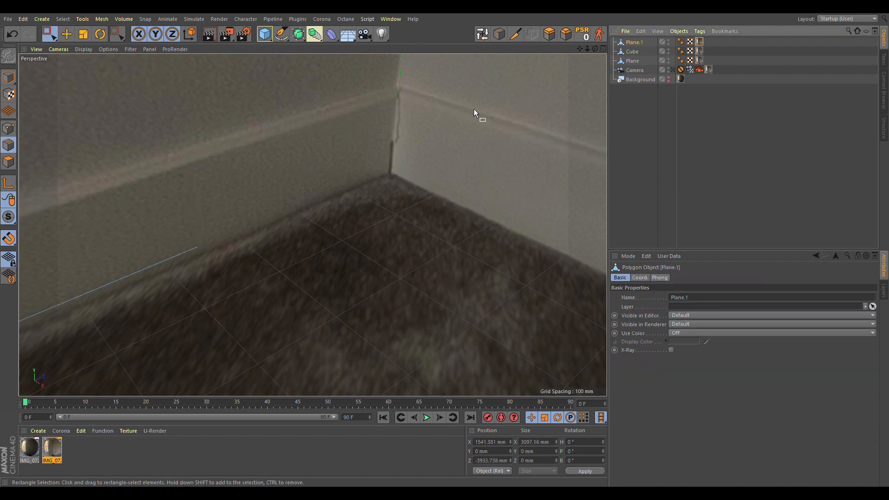
{"action": "left_click", "coordinate": [632, 61]}
{"action": "left_click", "coordinate": [9, 162]}
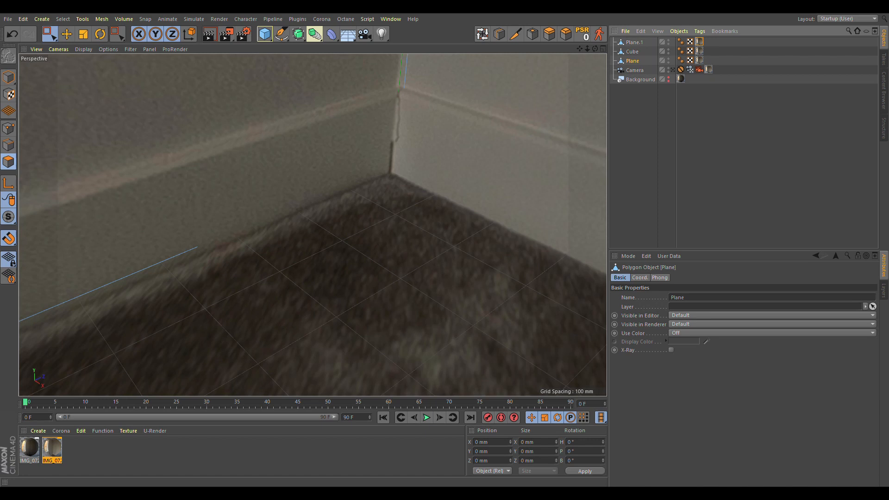
{"action": "left_click", "coordinate": [66, 34]}
{"action": "left_click", "coordinate": [193, 105]}
{"action": "middle_click", "coordinate": [353, 138]}
{"action": "middle_click", "coordinate": [353, 141]}
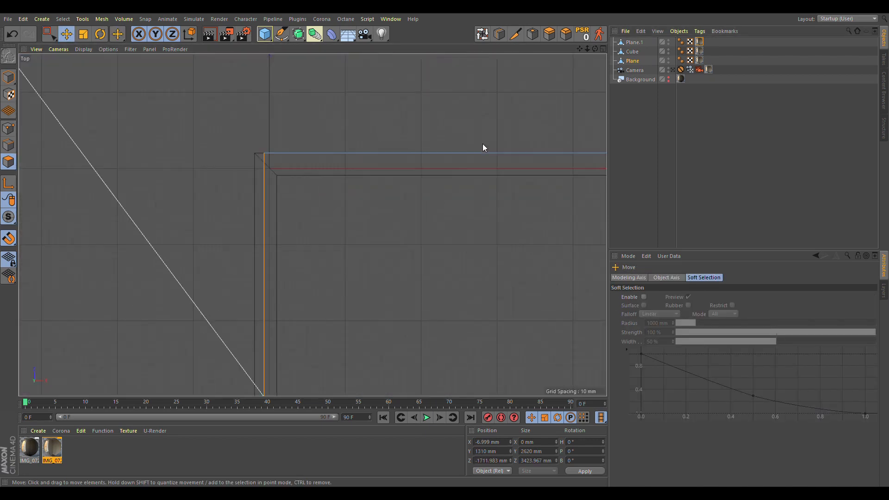
{"action": "scroll", "coordinate": [483, 145], "scroll_direction": "down", "scroll_amount": 4}
{"action": "middle_click_drag", "start_coordinate": [437, 280], "coordinate": [426, 163], "text": "alt"}
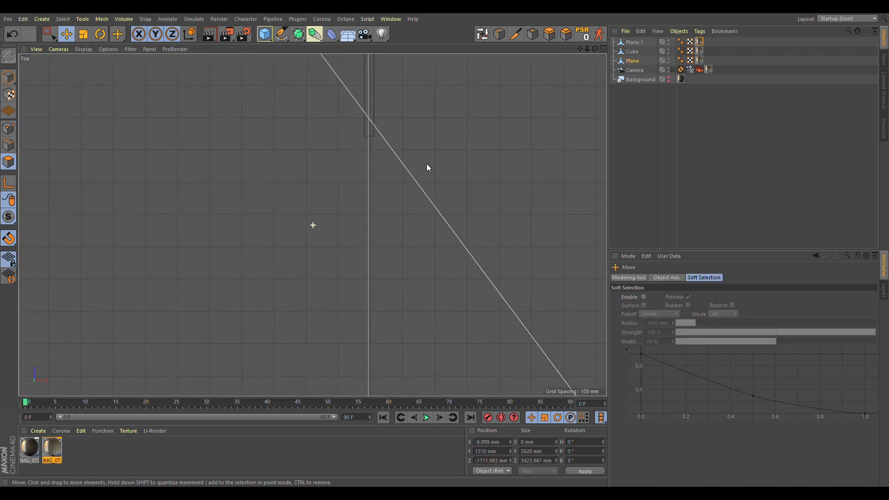
{"action": "scroll", "coordinate": [426, 196], "scroll_direction": "down", "scroll_amount": 10}
{"action": "scroll", "coordinate": [426, 198], "scroll_direction": "up", "scroll_amount": 4}
{"action": "key", "text": "l"}
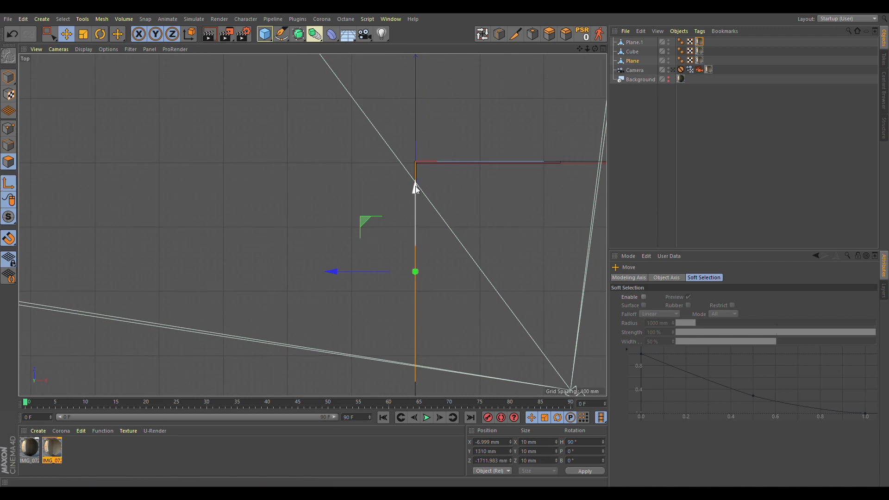
{"action": "left_click_drag", "start_coordinate": [415, 185], "coordinate": [432, 96]}
Step: Move the window wall polygon along X to about -19.4 mm, in line with the back edge of the skirting return
{"action": "middle_click", "coordinate": [252, 102]}
{"action": "middle_click", "coordinate": [272, 139]}
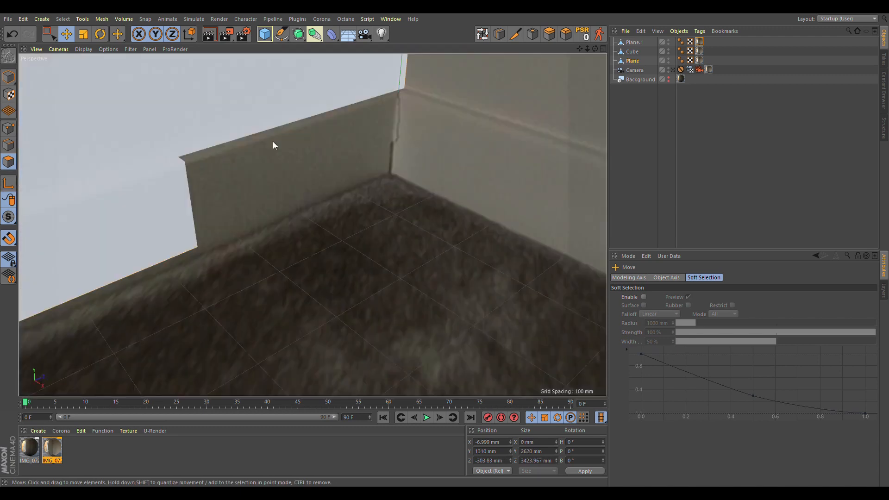
{"action": "middle_click", "coordinate": [419, 161]}
{"action": "left_click_drag", "start_coordinate": [468, 114], "coordinate": [480, 138]}
{"action": "scroll", "coordinate": [547, 113], "scroll_direction": "up", "scroll_amount": 15}
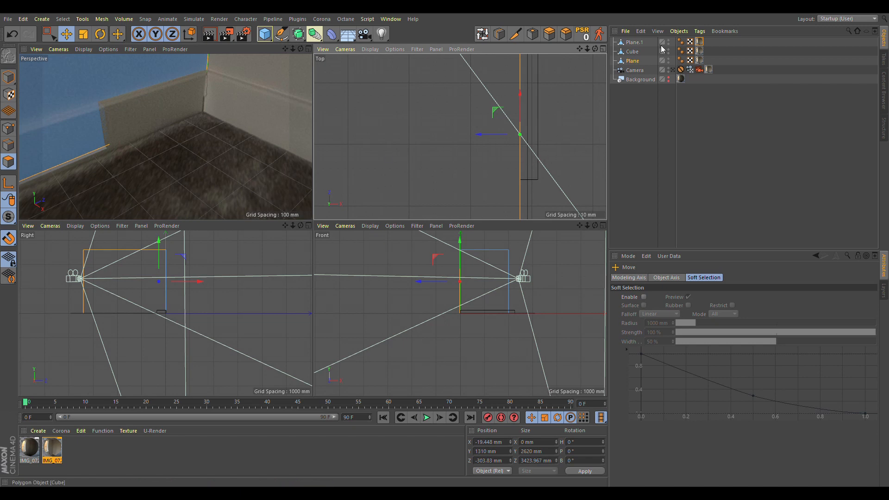
Step: Select the floor plane's edge along the window wall and move it along X to about -19.4 mm to meet the wall
{"action": "left_click", "coordinate": [641, 44]}
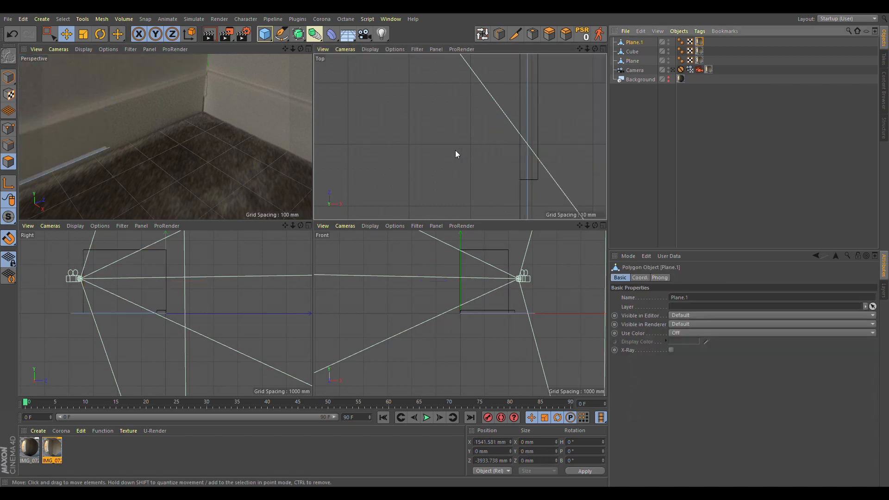
{"action": "left_click", "coordinate": [8, 145]}
{"action": "left_click", "coordinate": [528, 137]}
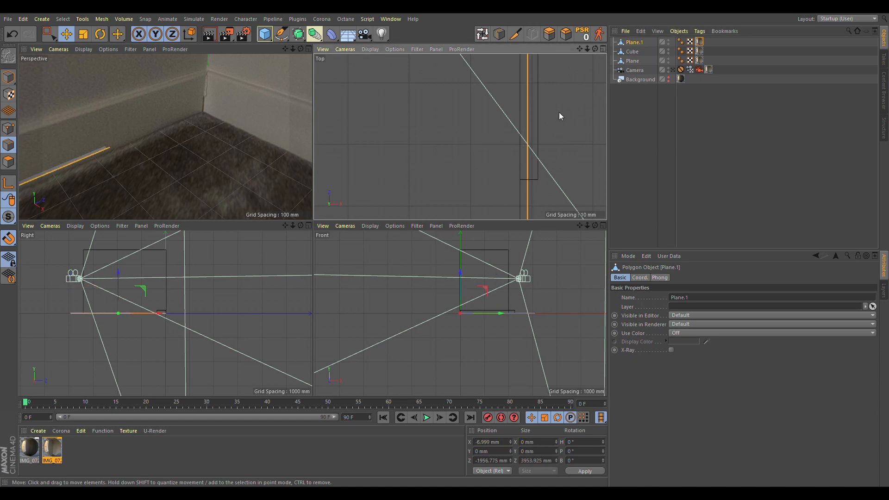
{"action": "scroll", "coordinate": [546, 121], "scroll_direction": "down", "scroll_amount": 10}
{"action": "middle_click_drag", "start_coordinate": [522, 93], "coordinate": [512, 74], "text": "alt"}
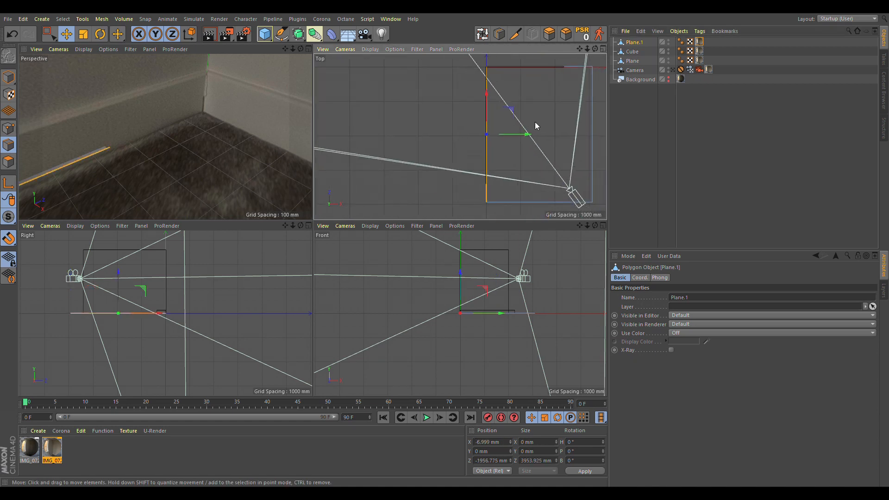
{"action": "left_click_drag", "start_coordinate": [525, 134], "coordinate": [524, 135]}
{"action": "middle_click", "coordinate": [213, 113]}
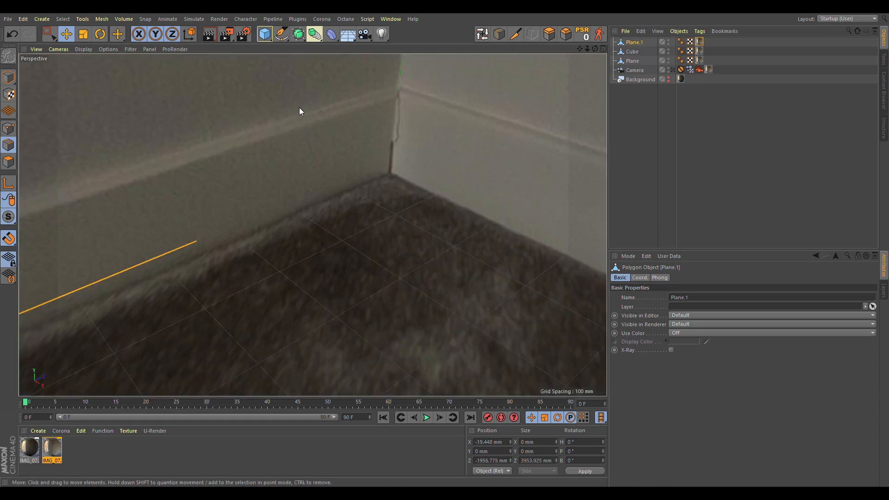
{"action": "middle_click", "coordinate": [588, 142]}
{"action": "middle_click", "coordinate": [218, 128]}
{"action": "left_click_drag", "start_coordinate": [350, 200], "coordinate": [334, 189], "text": "alt"}
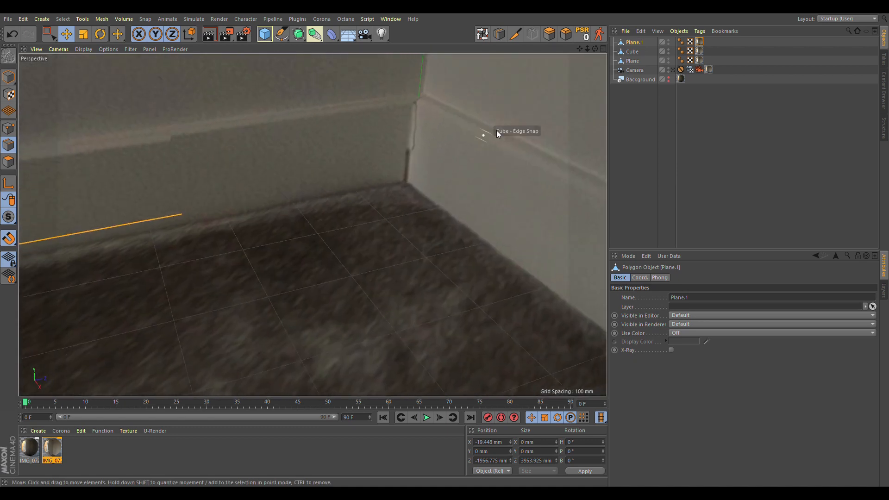
Step: Rectangle-select the Cube skirting return's free end and move it along Z to about -559.7 mm along the window wall
{"action": "left_click", "coordinate": [633, 51]}
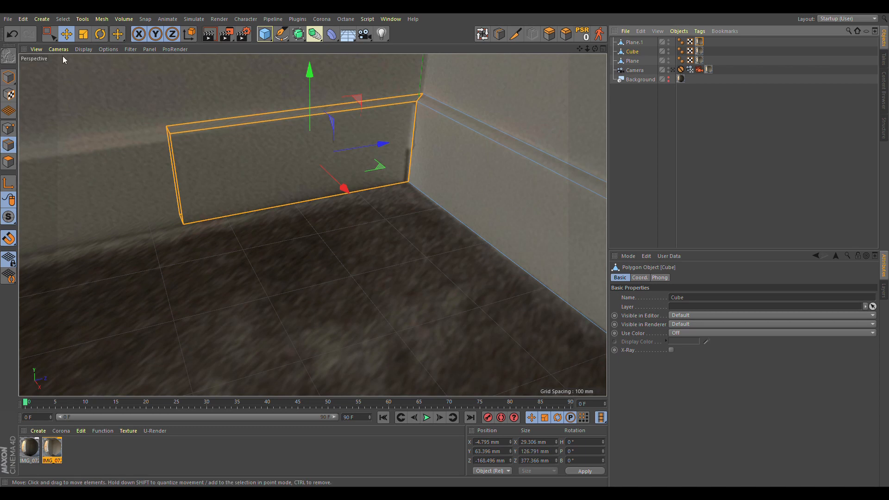
{"action": "left_click", "coordinate": [49, 34]}
{"action": "left_click_drag", "start_coordinate": [127, 96], "coordinate": [217, 257]}
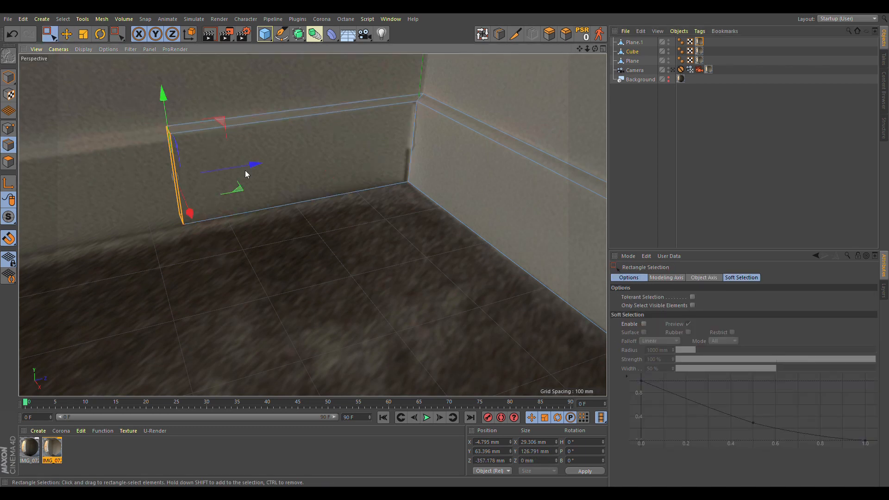
{"action": "left_click_drag", "start_coordinate": [247, 168], "coordinate": [74, 199]}
{"action": "scroll", "coordinate": [218, 201], "scroll_direction": "down", "scroll_amount": 10}
{"action": "middle_click_drag", "start_coordinate": [156, 234], "coordinate": [382, 201], "text": "alt"}
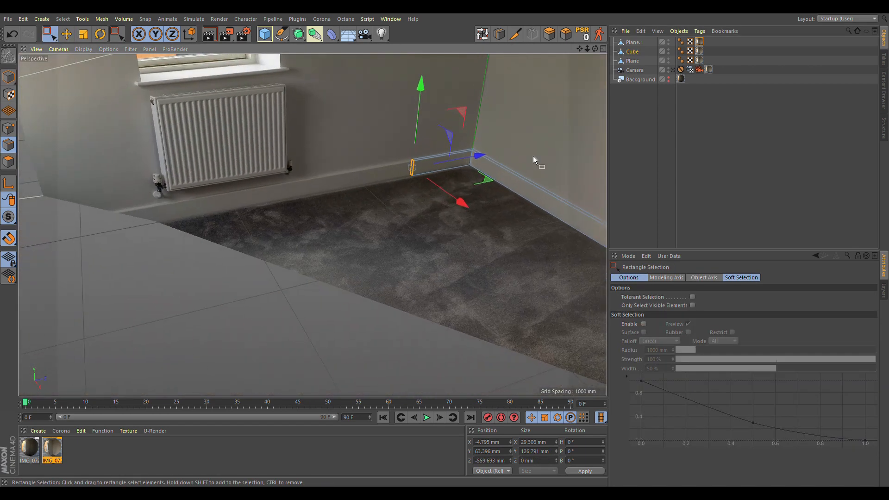
Step: Extend the end face of the skirting board along the window wall to about Z -2930 mm
{"action": "left_click_drag", "start_coordinate": [483, 155], "coordinate": [179, 208]}
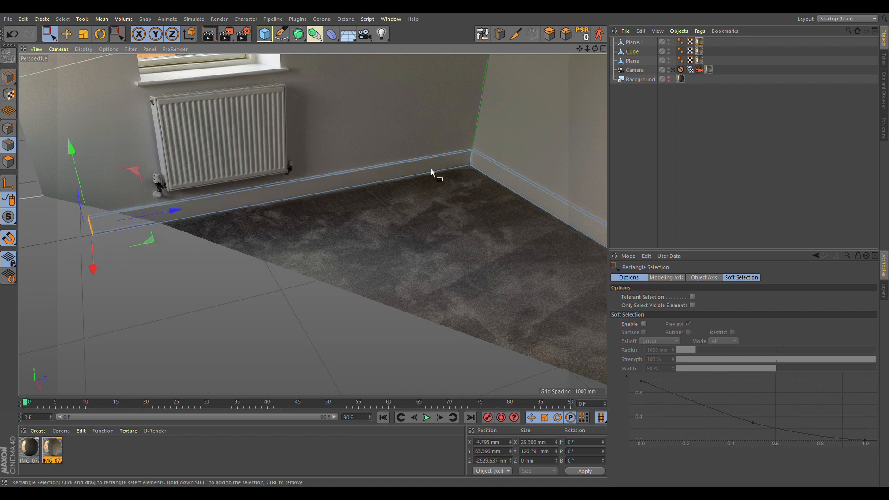
{"action": "left_click_drag", "start_coordinate": [427, 168], "coordinate": [408, 68], "text": "alt"}
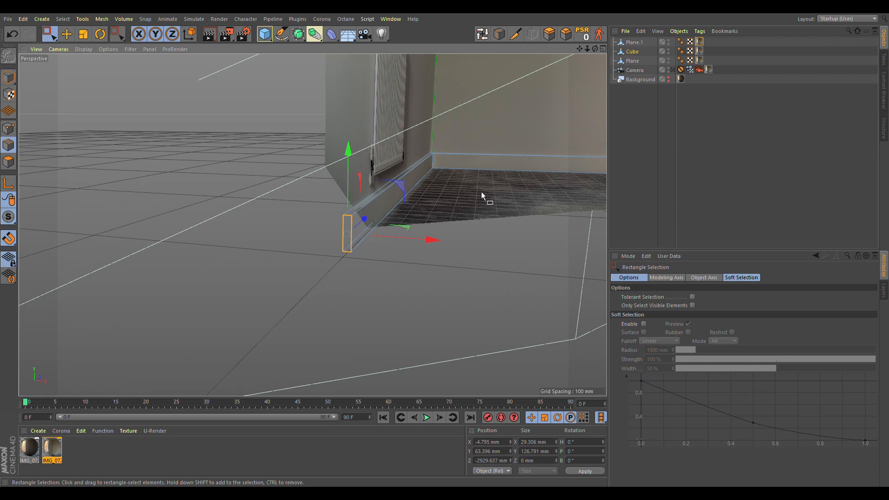
{"action": "left_click_drag", "start_coordinate": [412, 181], "coordinate": [358, 195], "text": "alt"}
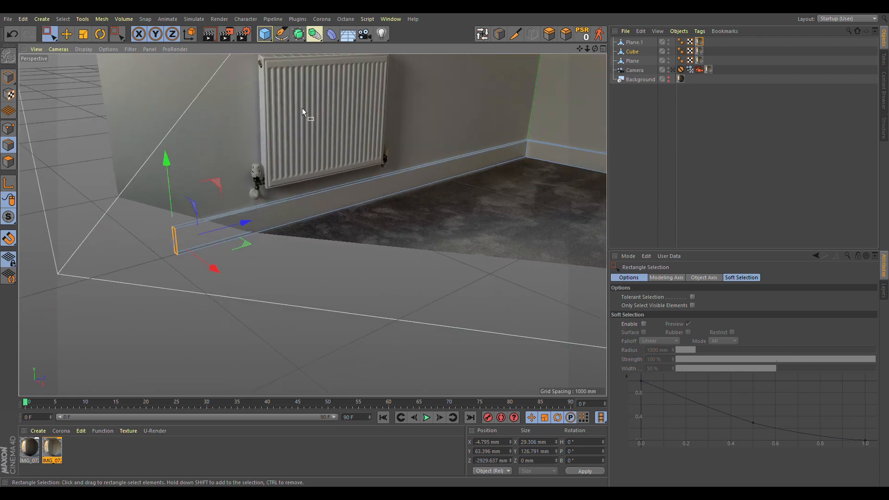
Step: Examine the camera-projected texture on the radiator, walls and skirting board from several angles and distances
{"action": "mouse_move", "coordinate": [283, 96]}
{"action": "left_mouse_down", "text": "alt"}
{"action": "mouse_move", "coordinate": [318, 91]}
{"action": "mouse_move", "coordinate": [286, 96]}
{"action": "left_mouse_up", "text": "alt"}
{"action": "right_click_drag", "start_coordinate": [257, 183], "coordinate": [337, 166], "text": "alt"}
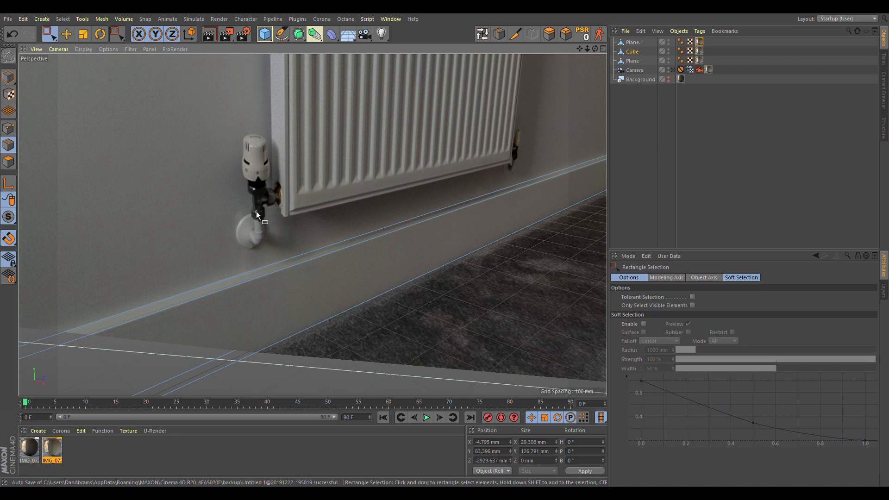
{"action": "left_click_drag", "start_coordinate": [343, 139], "coordinate": [289, 315], "text": "alt"}
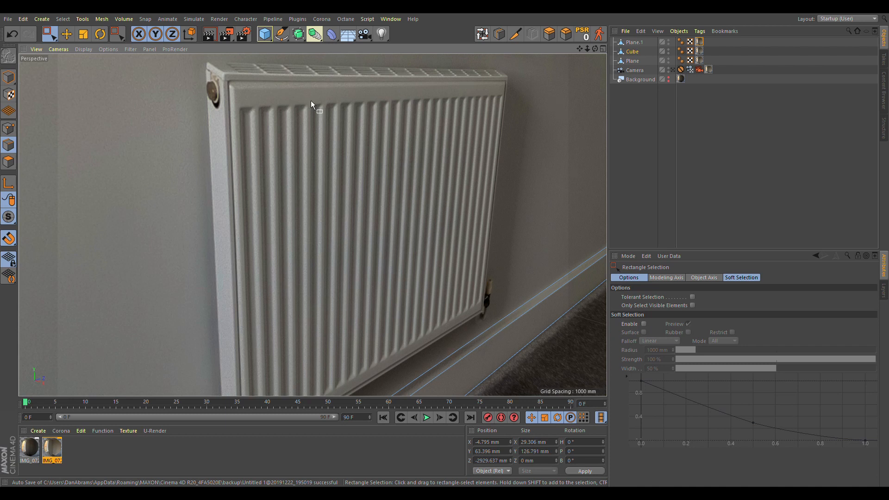
{"action": "right_click_drag", "start_coordinate": [446, 84], "coordinate": [413, 139], "text": "alt"}
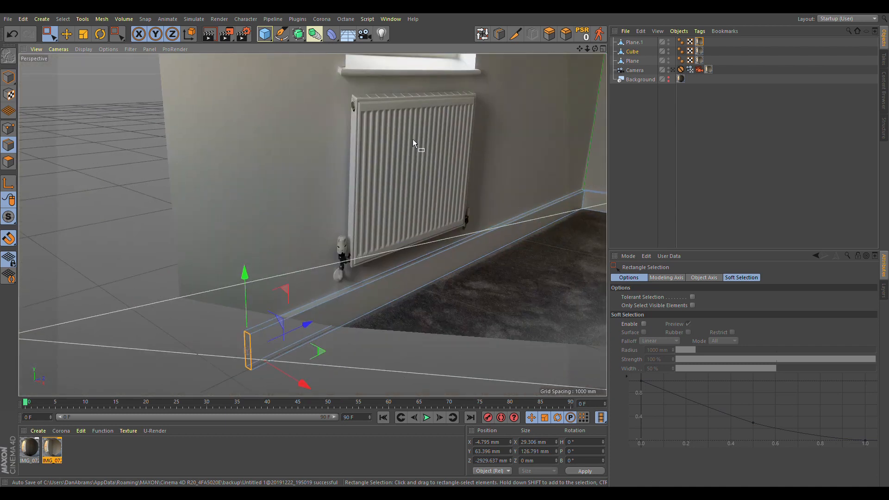
{"action": "middle_click_drag", "start_coordinate": [413, 139], "coordinate": [263, 171], "text": "alt"}
{"action": "right_click_drag", "start_coordinate": [262, 171], "coordinate": [522, 227], "text": "alt"}
{"action": "middle_click_drag", "start_coordinate": [521, 227], "coordinate": [429, 208], "text": "alt"}
{"action": "left_click_drag", "start_coordinate": [429, 208], "coordinate": [473, 215], "text": "alt"}
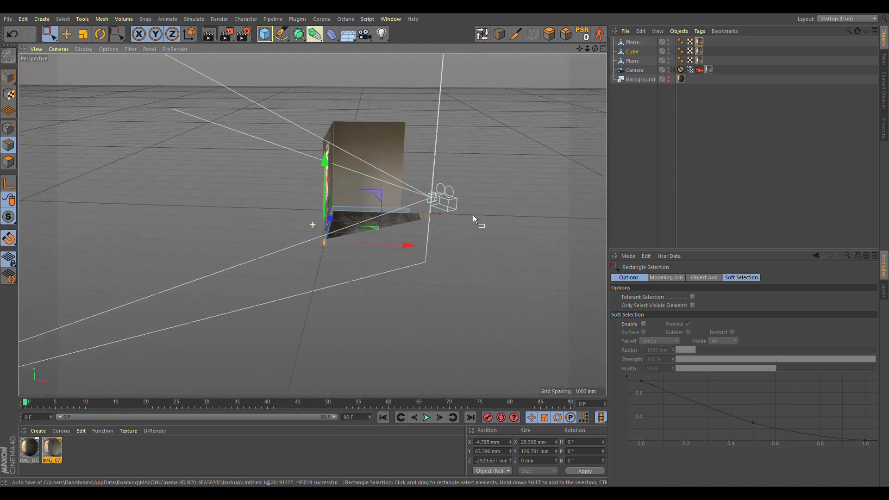
Step: Select the skirting board's end edges at the far side of the end wall and show them in the Top view
{"action": "right_click_drag", "start_coordinate": [390, 215], "coordinate": [524, 186], "text": "alt"}
{"action": "middle_click_drag", "start_coordinate": [431, 193], "coordinate": [315, 256], "text": "alt"}
{"action": "left_click_drag", "start_coordinate": [315, 257], "coordinate": [320, 288], "text": "alt"}
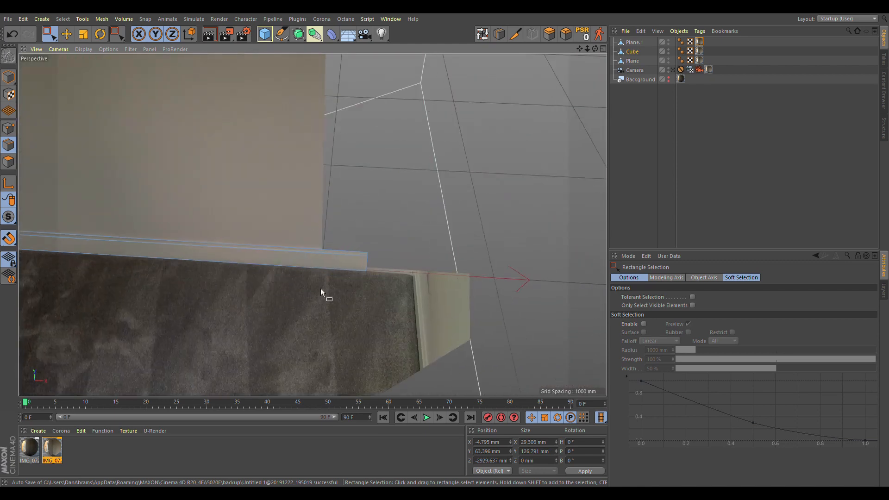
{"action": "left_click", "coordinate": [633, 52]}
{"action": "left_click_drag", "start_coordinate": [417, 245], "coordinate": [345, 252], "text": "alt"}
{"action": "left_click_drag", "start_coordinate": [347, 243], "coordinate": [388, 290]}
{"action": "middle_click", "coordinate": [387, 291]}
{"action": "middle_click", "coordinate": [455, 176]}
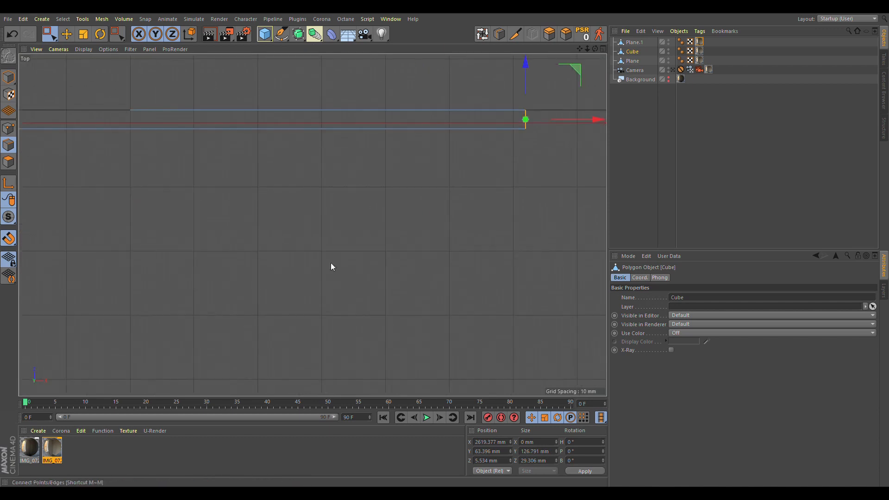
Step: Cut a diagonal mitre across the end of the skirting board with Line Cut, starting from its outer corner
{"action": "key", "text": "k"}
{"action": "key", "text": "k"}
{"action": "left_click", "coordinate": [525, 111]}
{"action": "left_click", "coordinate": [485, 151]}
{"action": "key", "text": "Escape"}
{"action": "key", "text": "9"}
{"action": "left_click", "coordinate": [533, 127]}
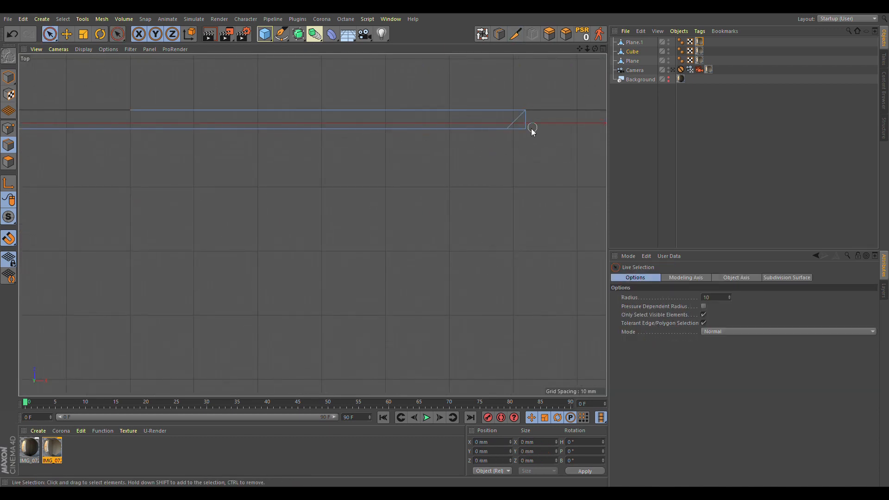
Step: Try to extrude the mitred end of the skirting board along the third wall
{"action": "middle_click", "coordinate": [487, 153]}
{"action": "middle_click", "coordinate": [273, 190]}
{"action": "key", "text": "u"}
{"action": "key", "text": "l"}
{"action": "left_click", "coordinate": [463, 310]}
{"action": "key", "text": "e"}
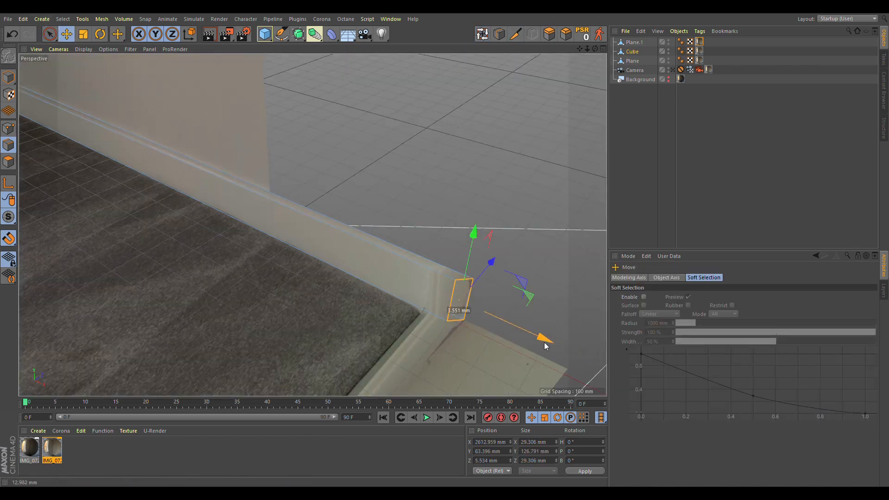
{"action": "left_click_drag", "start_coordinate": [494, 270], "coordinate": [410, 359], "text": "ctrl"}
{"action": "left_click_drag", "start_coordinate": [305, 309], "coordinate": [482, 255], "text": "alt"}
{"action": "key", "text": "t"}
{"action": "key", "text": "0"}
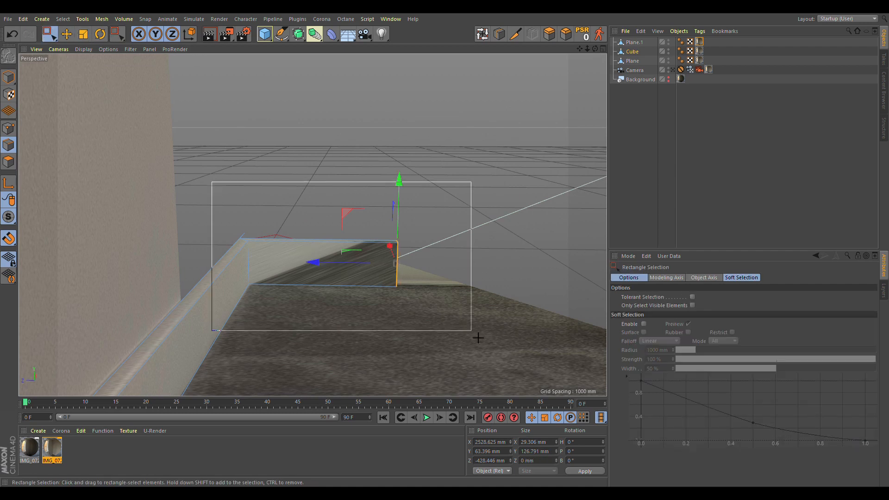
{"action": "left_click_drag", "start_coordinate": [213, 183], "coordinate": [471, 327]}
{"action": "key", "text": "s"}
{"action": "key", "text": "ctrl+z"}
Step: Select the whole skirting board mesh and optimize it
{"action": "key", "text": "ctrl+a"}
{"action": "key", "text": "u"}
{"action": "key", "text": "o"}
Step: Loop-select the skirting's open mitred end, move it to the room corner in the photo and extrude it along the third wall
{"action": "key", "text": "u"}
{"action": "key", "text": "l"}
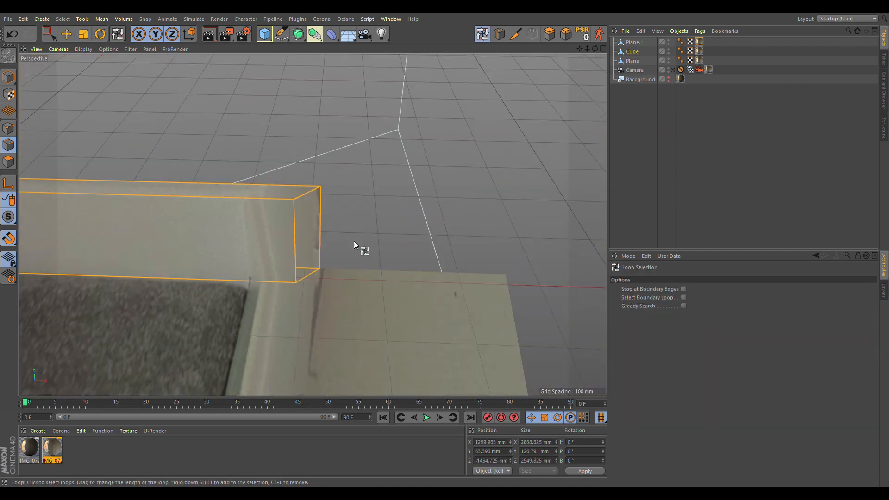
{"action": "left_click", "coordinate": [318, 232]}
{"action": "left_click", "coordinate": [69, 36]}
{"action": "left_click_drag", "start_coordinate": [388, 239], "coordinate": [317, 247]}
{"action": "left_click_drag", "start_coordinate": [246, 191], "coordinate": [206, 321], "text": "ctrl"}
{"action": "left_click", "coordinate": [84, 35]}
{"action": "left_click_drag", "start_coordinate": [301, 139], "coordinate": [352, 199], "text": "alt"}
Step: Select the open end of the third-wall skirting and move it further along the wall
{"action": "left_click", "coordinate": [54, 40]}
{"action": "left_click_drag", "start_coordinate": [138, 57], "coordinate": [320, 231]}
{"action": "left_click_drag", "start_coordinate": [274, 112], "coordinate": [303, 127]}
{"action": "scroll", "coordinate": [253, 221], "scroll_direction": "down", "scroll_amount": 4}
{"action": "left_click_drag", "start_coordinate": [254, 221], "coordinate": [234, 203], "text": "alt"}
{"action": "key", "text": "u"}
{"action": "key", "text": "l"}
{"action": "left_click", "coordinate": [307, 193]}
{"action": "left_click", "coordinate": [67, 34]}
{"action": "left_click_drag", "start_coordinate": [270, 174], "coordinate": [393, 241]}
Step: Align the vertical outer edge of the wall object Plane with the skirting's mitred corner at about X 2561 mm
{"action": "left_click", "coordinate": [635, 42]}
{"action": "left_click", "coordinate": [635, 70]}
{"action": "left_click", "coordinate": [635, 61]}
{"action": "left_click", "coordinate": [67, 78]}
{"action": "left_click_drag", "start_coordinate": [70, 78], "coordinate": [122, 139], "text": "alt"}
{"action": "left_click_drag", "start_coordinate": [135, 187], "coordinate": [266, 186]}
{"action": "left_click_drag", "start_coordinate": [278, 208], "coordinate": [324, 278], "text": "alt"}
{"action": "left_click_drag", "start_coordinate": [216, 109], "coordinate": [166, 118]}
{"action": "key", "text": "F2"}
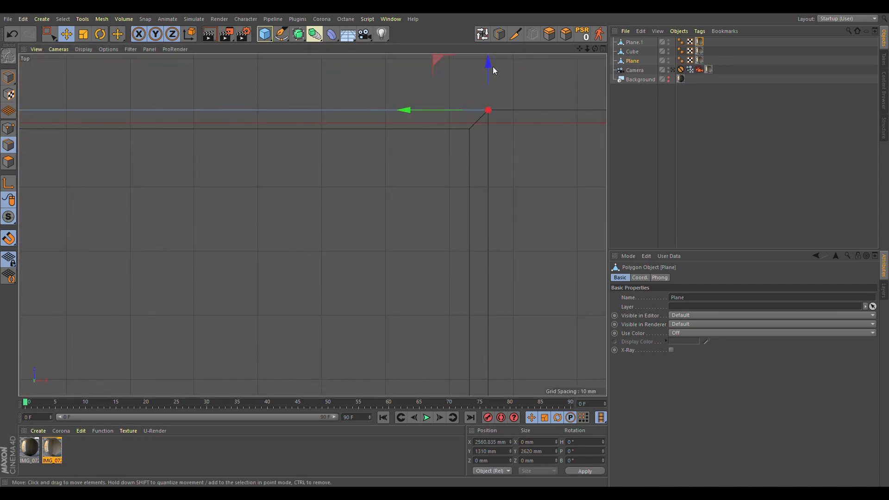
{"action": "left_click_drag", "start_coordinate": [491, 67], "coordinate": [491, 74]}
Step: Extrude the wall's vertical corner edge to about Z -2490 mm to form the third wall
{"action": "key", "text": "F1"}
{"action": "left_click_drag", "start_coordinate": [231, 94], "coordinate": [456, 148], "text": "ctrl"}
{"action": "left_click_drag", "start_coordinate": [456, 148], "coordinate": [500, 209], "text": "alt"}
{"action": "left_click_drag", "start_coordinate": [500, 208], "coordinate": [324, 217], "text": "alt"}
{"action": "left_click_drag", "start_coordinate": [324, 217], "coordinate": [435, 199], "text": "alt"}
Step: Fit the side edge of the floor Plane.1 to the third wall and place a copy at Y 2620 mm as the ceiling
{"action": "left_click", "coordinate": [633, 51]}
{"action": "left_click_drag", "start_coordinate": [162, 285], "coordinate": [209, 293]}
{"action": "left_click", "coordinate": [634, 42]}
{"action": "left_click_drag", "start_coordinate": [301, 191], "coordinate": [352, 250], "text": "alt"}
{"action": "left_click_drag", "start_coordinate": [324, 260], "coordinate": [373, 241]}
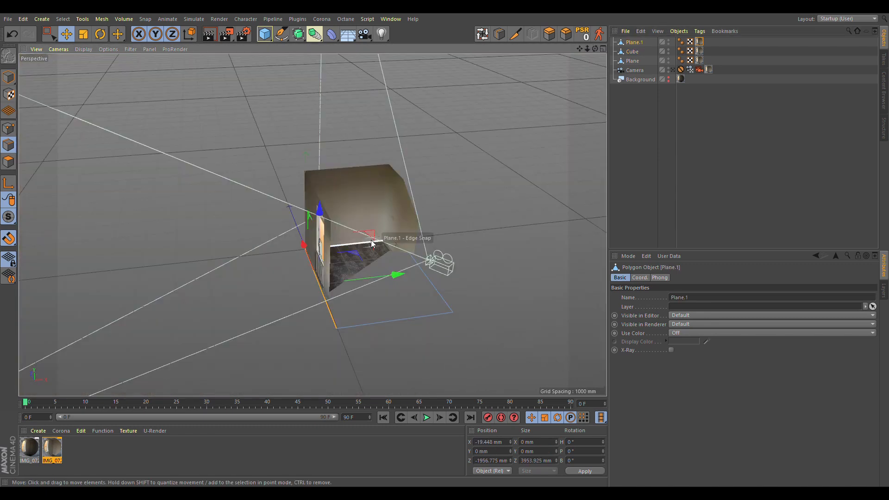
{"action": "key", "text": "F2"}
{"action": "scroll", "coordinate": [489, 86], "scroll_direction": "down", "scroll_amount": 8}
{"action": "left_click_drag", "start_coordinate": [457, 281], "coordinate": [408, 280]}
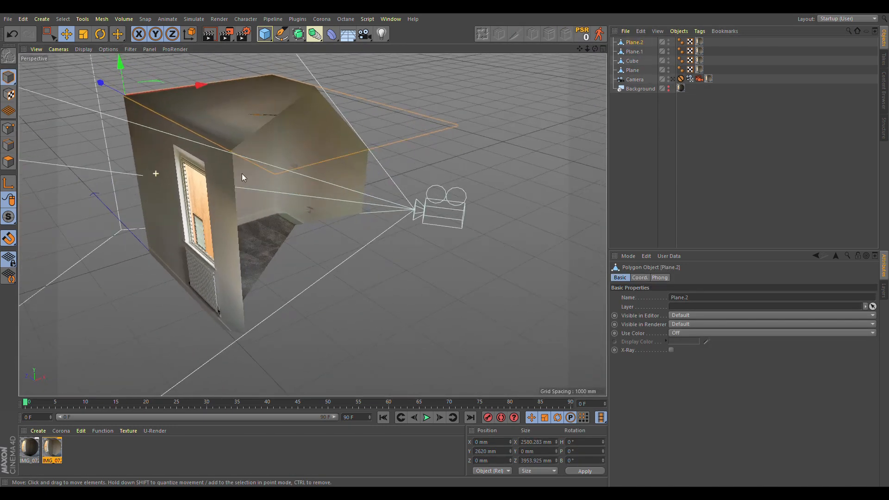
Step: Examine the projected room, ceiling and camera from several angles and in the Front view
{"action": "left_click_drag", "start_coordinate": [242, 173], "coordinate": [172, 150], "text": "alt"}
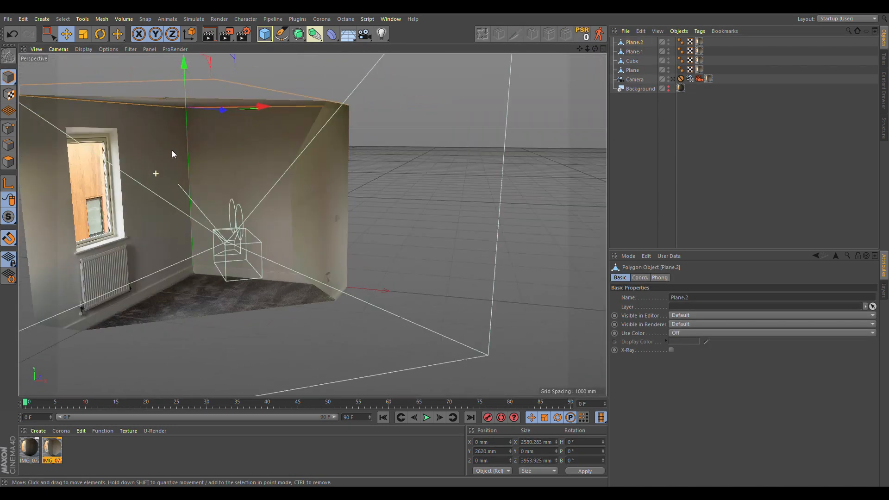
{"action": "left_click_drag", "start_coordinate": [370, 321], "coordinate": [228, 218], "text": "alt"}
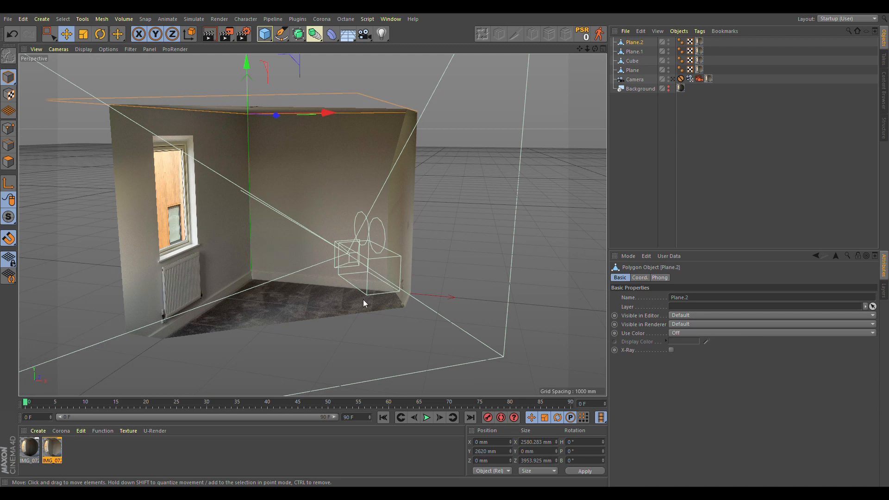
{"action": "left_click_drag", "start_coordinate": [307, 251], "coordinate": [335, 277], "text": "alt"}
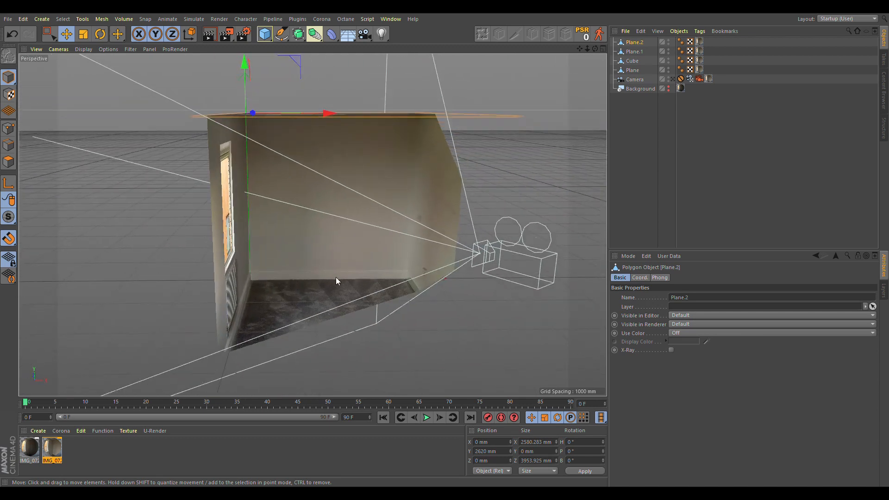
{"action": "left_click_drag", "start_coordinate": [304, 214], "coordinate": [143, 246], "text": "alt"}
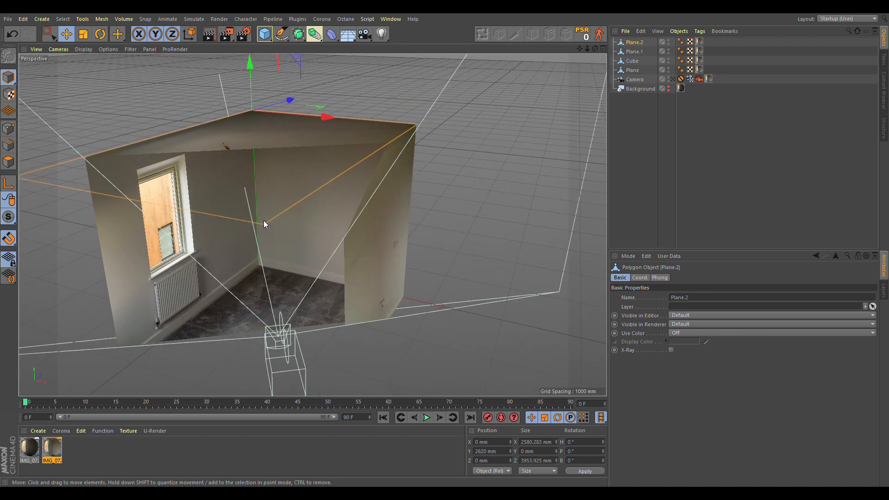
{"action": "left_click_drag", "start_coordinate": [256, 245], "coordinate": [293, 201], "text": "alt"}
{"action": "left_click_drag", "start_coordinate": [301, 260], "coordinate": [294, 310], "text": "alt"}
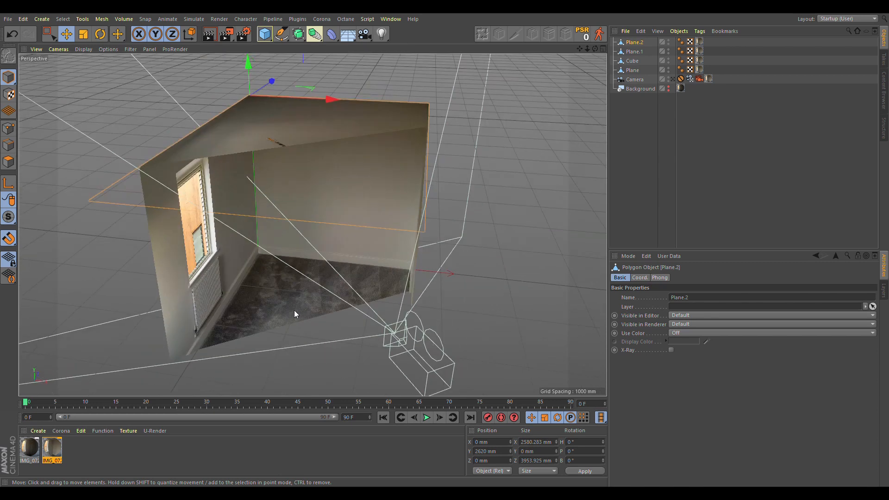
{"action": "middle_click", "coordinate": [370, 202]}
{"action": "middle_click", "coordinate": [452, 291]}
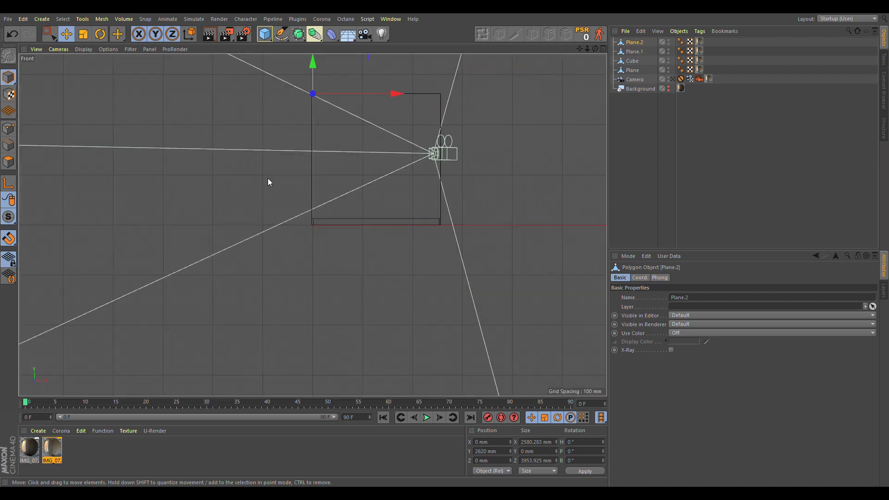
{"action": "middle_click", "coordinate": [241, 117]}
{"action": "middle_click", "coordinate": [210, 107]}
{"action": "left_click_drag", "start_coordinate": [237, 154], "coordinate": [227, 108], "text": "alt"}
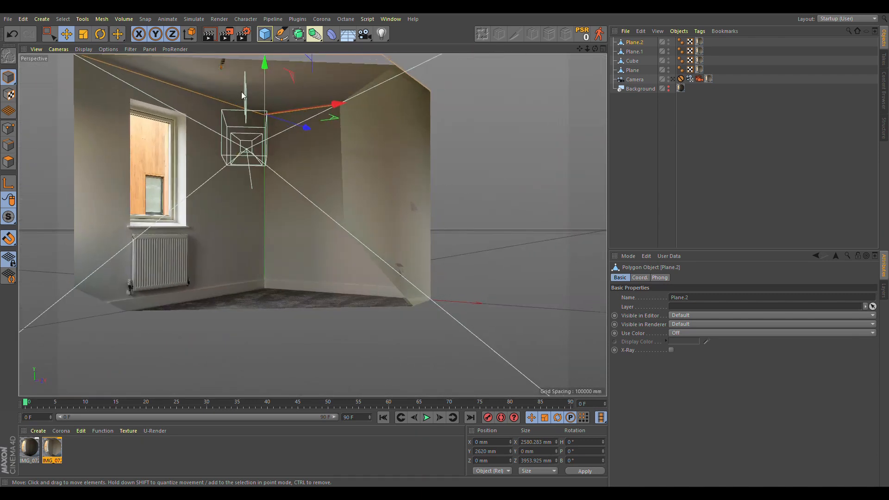
Step: Raise the ceiling Plane.2 to about Y 2713 mm
{"action": "right_click_drag", "start_coordinate": [248, 90], "coordinate": [374, 93], "text": "alt"}
{"action": "left_click_drag", "start_coordinate": [305, 147], "coordinate": [271, 139], "text": "alt"}
{"action": "left_click_drag", "start_coordinate": [277, 85], "coordinate": [278, 69]}
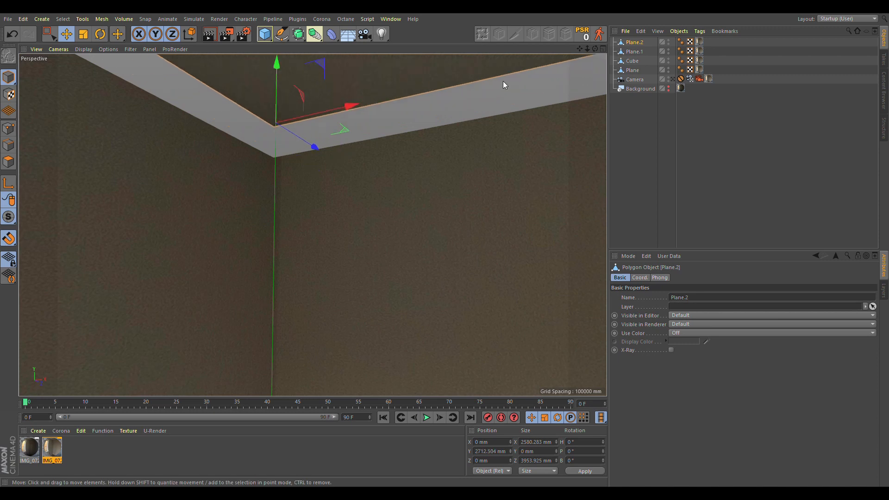
Step: Select all top edges of the wall object Plane and raise them to about Y 2673 mm
{"action": "left_click", "coordinate": [636, 70]}
{"action": "left_click", "coordinate": [8, 145]}
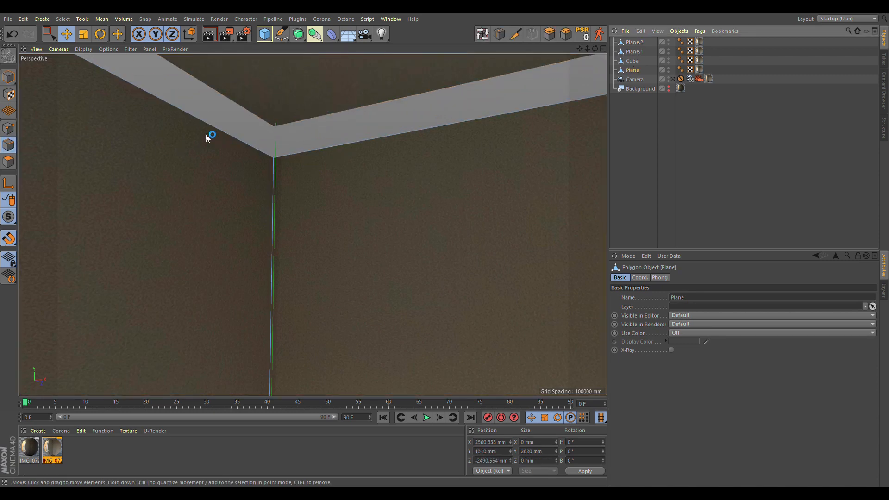
{"action": "key", "text": "F2"}
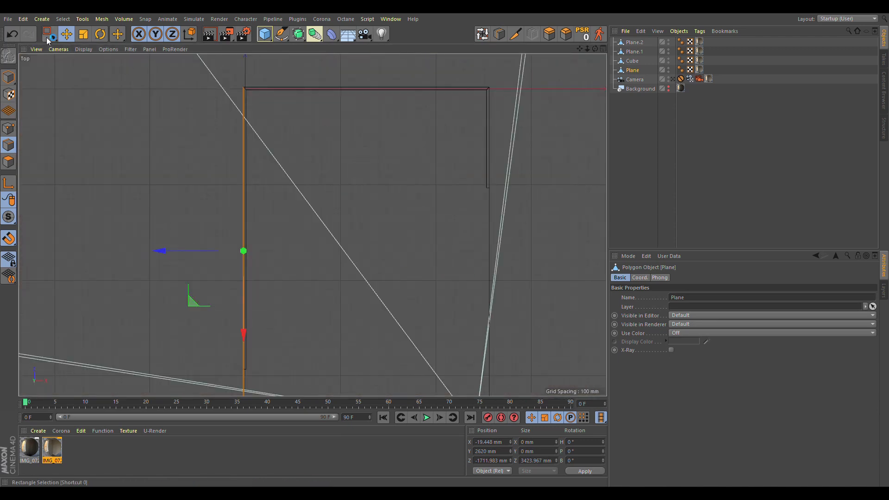
{"action": "middle_click", "coordinate": [178, 117]}
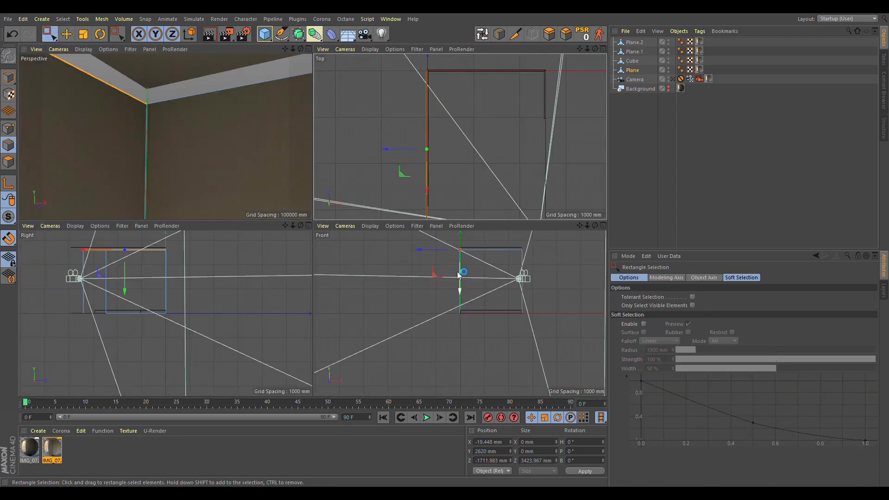
{"action": "middle_click", "coordinate": [451, 262]}
{"action": "left_click_drag", "start_coordinate": [462, 120], "coordinate": [491, 115]}
{"action": "middle_click", "coordinate": [327, 160]}
{"action": "middle_click", "coordinate": [150, 118]}
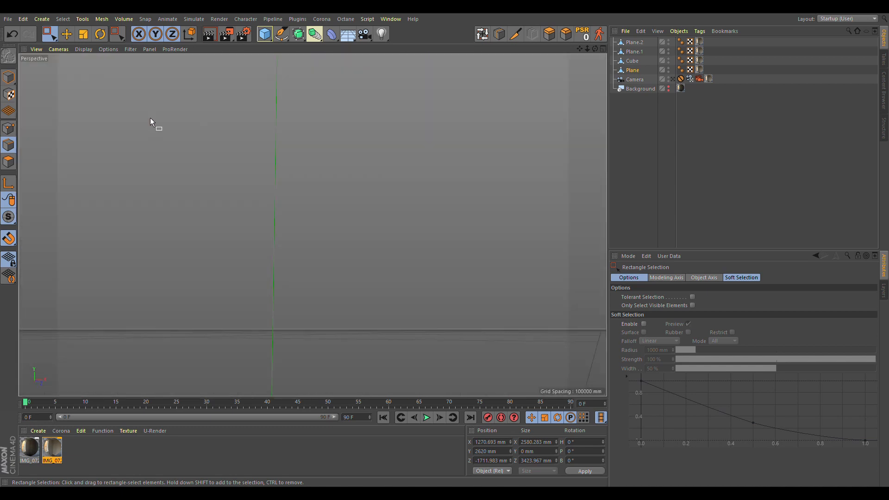
{"action": "scroll", "coordinate": [465, 180], "scroll_direction": "down", "scroll_amount": 4}
{"action": "middle_click_drag", "start_coordinate": [447, 194], "coordinate": [321, 215], "text": "alt"}
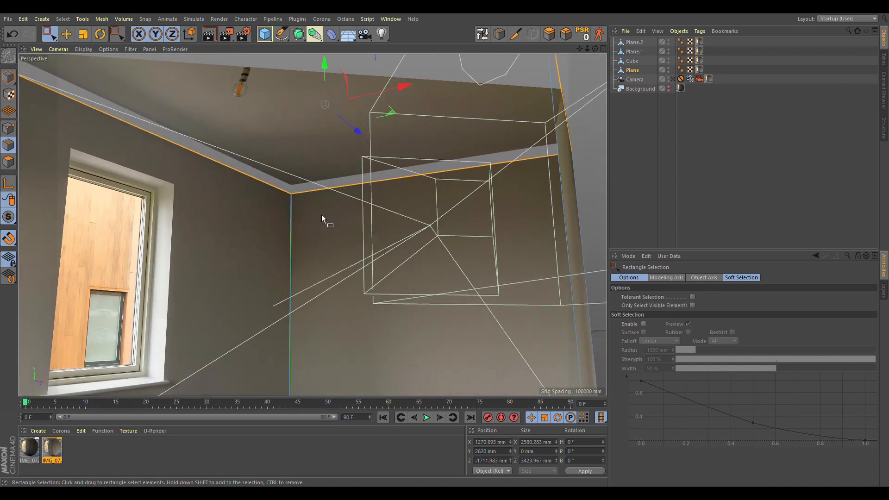
{"action": "mouse_move", "coordinate": [339, 148]}
{"action": "right_mouse_down", "text": "alt"}
{"action": "mouse_move", "coordinate": [382, 139]}
{"action": "mouse_move", "coordinate": [355, 146]}
{"action": "right_mouse_up", "text": "alt"}
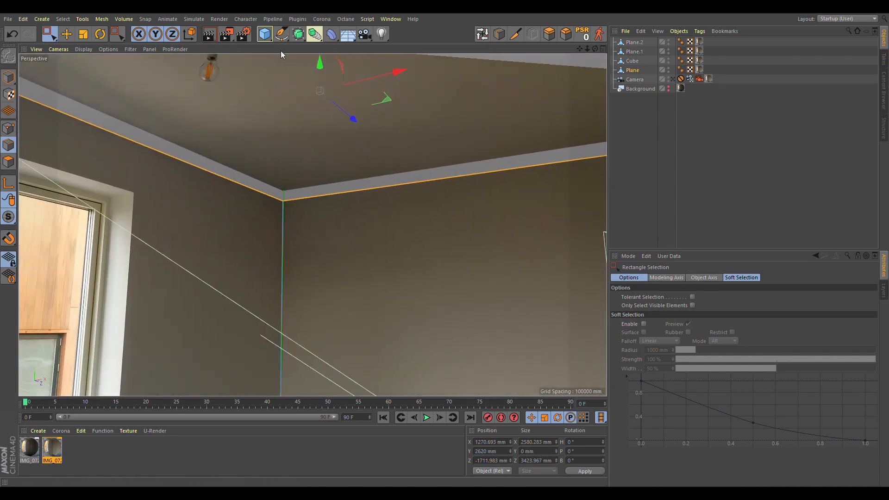
{"action": "mouse_move", "coordinate": [323, 67]}
{"action": "left_mouse_down"}
{"action": "mouse_move", "coordinate": [319, 54]}
{"action": "mouse_move", "coordinate": [313, 79]}
{"action": "left_mouse_up"}
Step: Reposition the selection's axis near the ceiling corner and lower the walls' top edges to about Y 2649 mm
{"action": "right_click_drag", "start_coordinate": [317, 180], "coordinate": [333, 174], "text": "alt"}
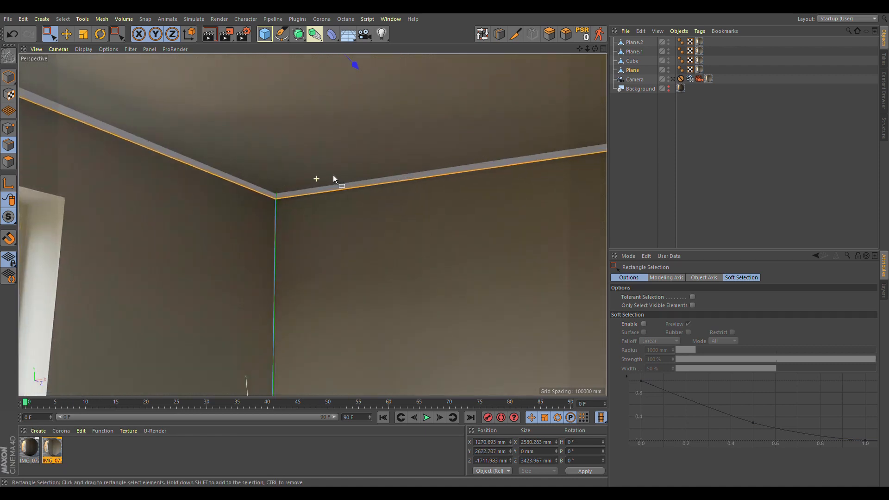
{"action": "left_click_drag", "start_coordinate": [332, 175], "coordinate": [340, 158], "text": "alt"}
{"action": "middle_click_drag", "start_coordinate": [339, 158], "coordinate": [329, 274], "text": "alt"}
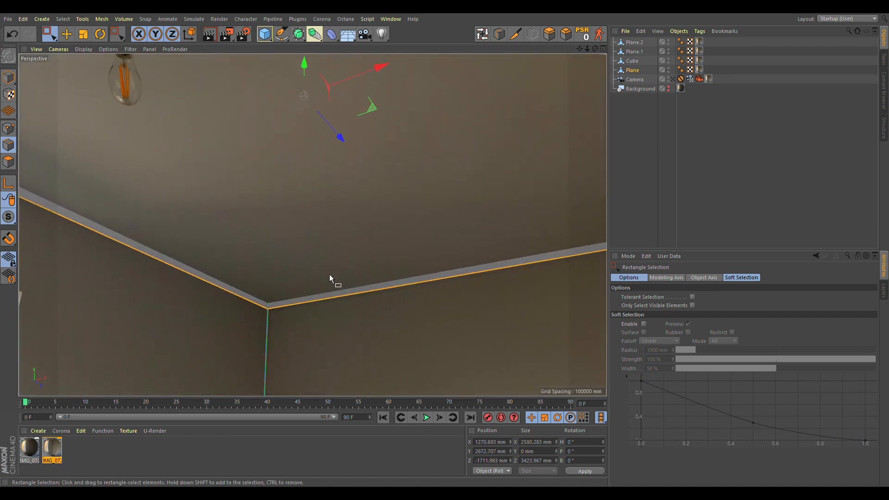
{"action": "left_click_drag", "start_coordinate": [363, 109], "coordinate": [338, 304]}
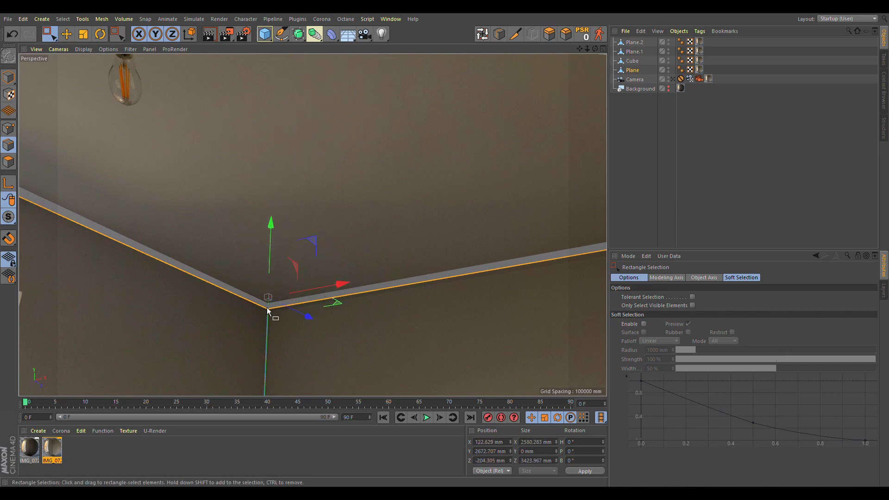
{"action": "scroll", "coordinate": [266, 311], "scroll_direction": "up", "scroll_amount": 3}
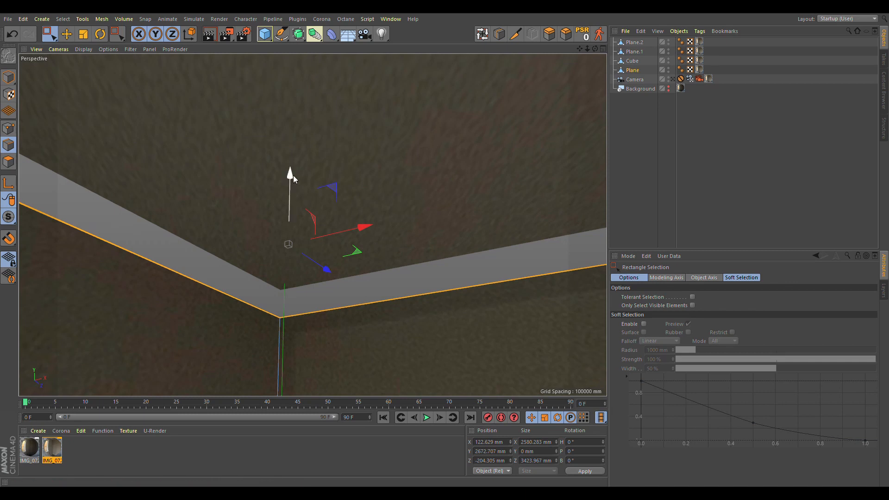
{"action": "left_click_drag", "start_coordinate": [290, 176], "coordinate": [292, 201]}
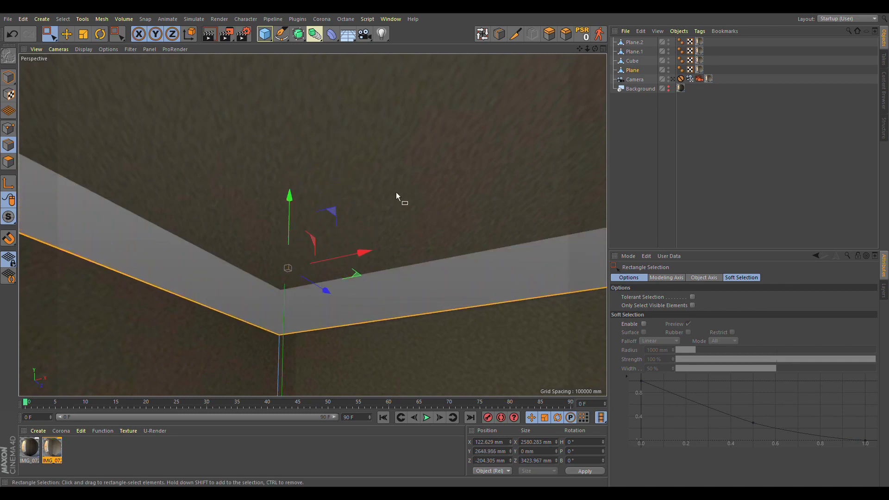
Step: Lower the ceiling Plane.2 in the Front view and snap it to the walls' top corner at about Y 2649 mm
{"action": "scroll", "coordinate": [396, 192], "scroll_direction": "down", "scroll_amount": 3}
{"action": "left_click", "coordinate": [634, 43]}
{"action": "middle_click", "coordinate": [482, 156]}
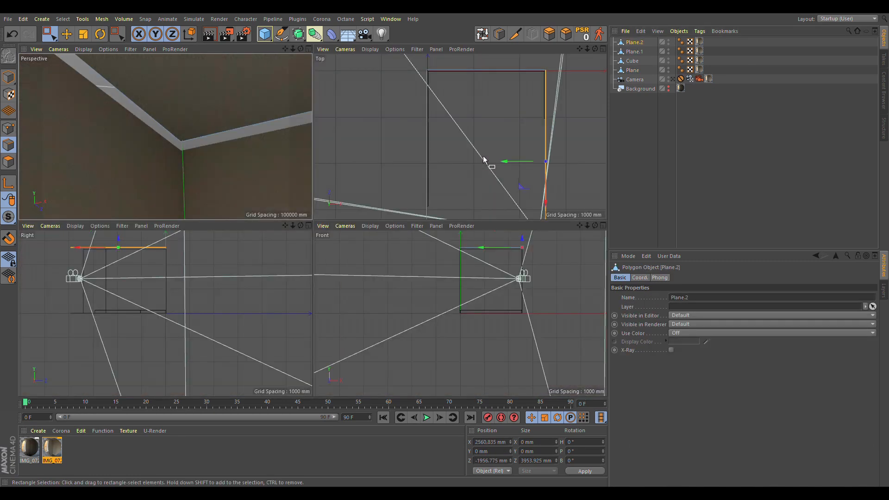
{"action": "middle_click", "coordinate": [490, 181]}
{"action": "middle_click", "coordinate": [417, 320]}
{"action": "middle_click", "coordinate": [415, 327]}
{"action": "left_click", "coordinate": [9, 77]}
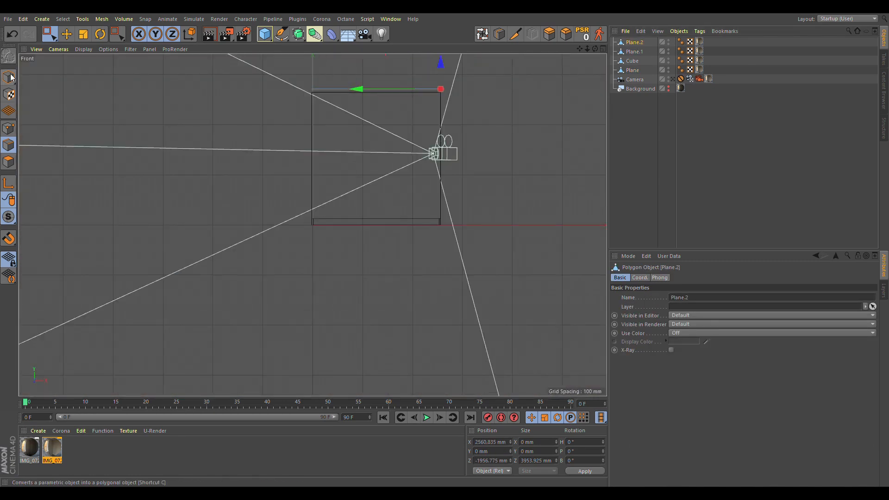
{"action": "left_click_drag", "start_coordinate": [312, 66], "coordinate": [315, 60]}
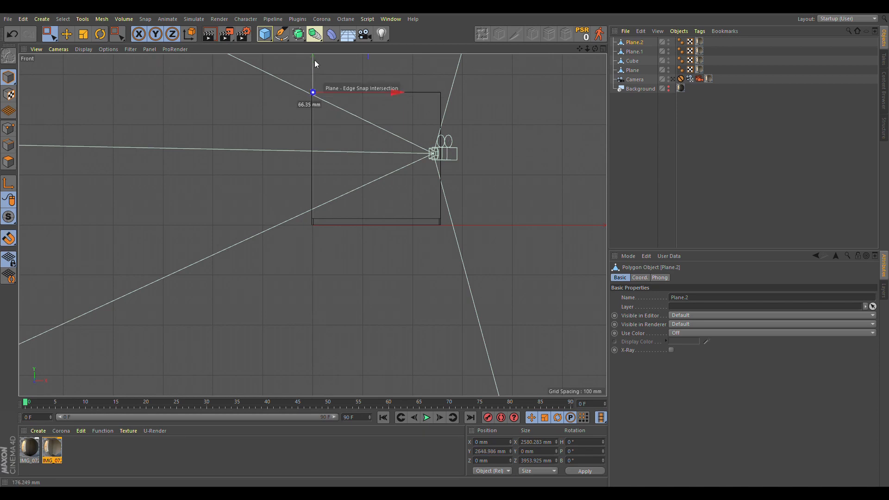
{"action": "middle_click", "coordinate": [315, 60]}
{"action": "middle_click", "coordinate": [165, 133]}
{"action": "left_click", "coordinate": [726, 186]}
Step: Examine the projected room's skirting board corner, right-hand wall and floor from several angles
{"action": "left_click_drag", "start_coordinate": [408, 221], "coordinate": [390, 240], "text": "alt"}
{"action": "right_click_drag", "start_coordinate": [390, 239], "coordinate": [291, 275], "text": "alt"}
{"action": "left_click_drag", "start_coordinate": [291, 275], "coordinate": [341, 301], "text": "alt"}
{"action": "right_click_drag", "start_coordinate": [390, 362], "coordinate": [491, 336], "text": "alt"}
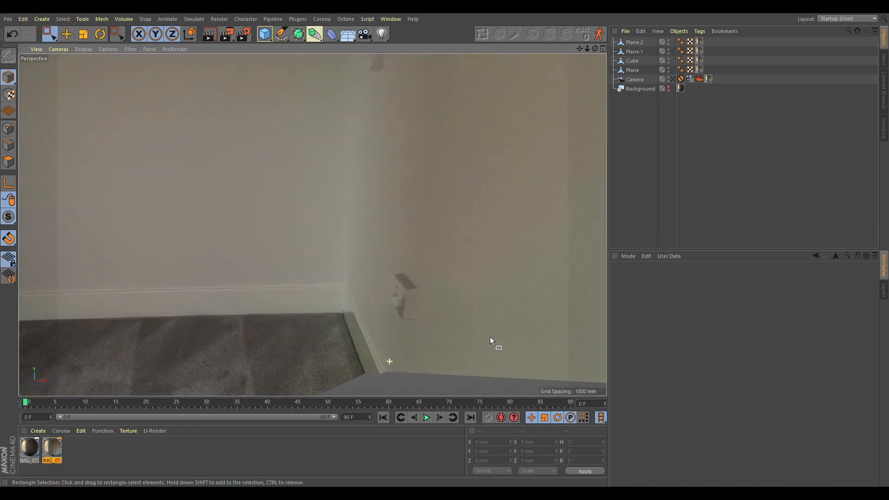
{"action": "mouse_move", "coordinate": [391, 337]}
{"action": "left_mouse_down", "text": "alt"}
{"action": "mouse_move", "coordinate": [411, 321]}
{"action": "mouse_move", "coordinate": [386, 324]}
{"action": "left_mouse_up", "text": "alt"}
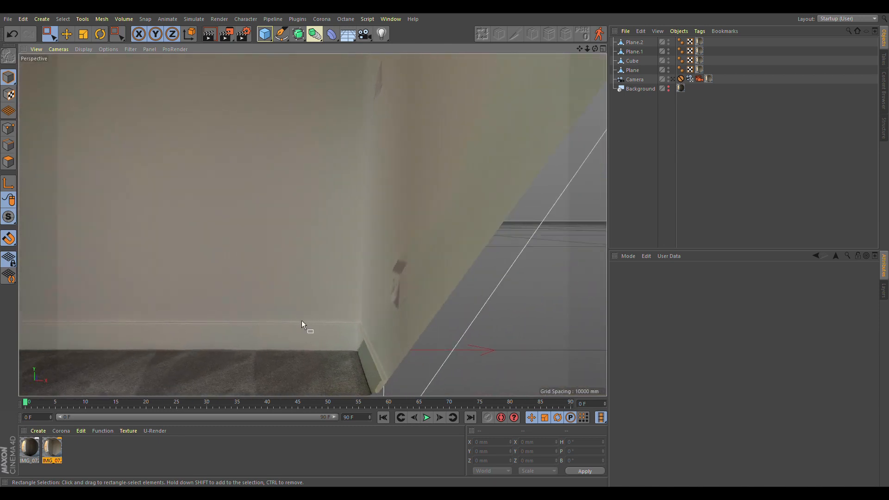
{"action": "middle_click_drag", "start_coordinate": [301, 320], "coordinate": [393, 324], "text": "alt"}
{"action": "left_click_drag", "start_coordinate": [386, 332], "coordinate": [404, 351], "text": "alt"}
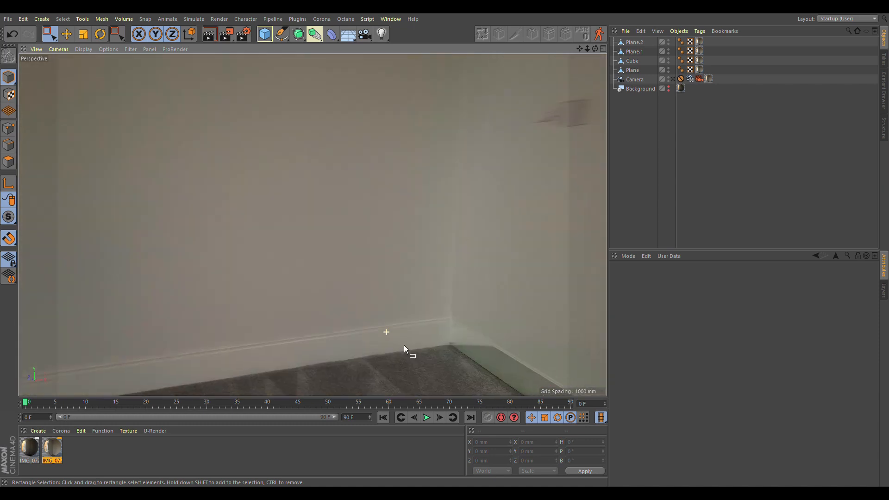
{"action": "right_click_drag", "start_coordinate": [389, 319], "coordinate": [325, 331], "text": "alt"}
{"action": "left_click_drag", "start_coordinate": [324, 332], "coordinate": [302, 319], "text": "alt"}
{"action": "middle_click_drag", "start_coordinate": [302, 318], "coordinate": [379, 234], "text": "alt"}
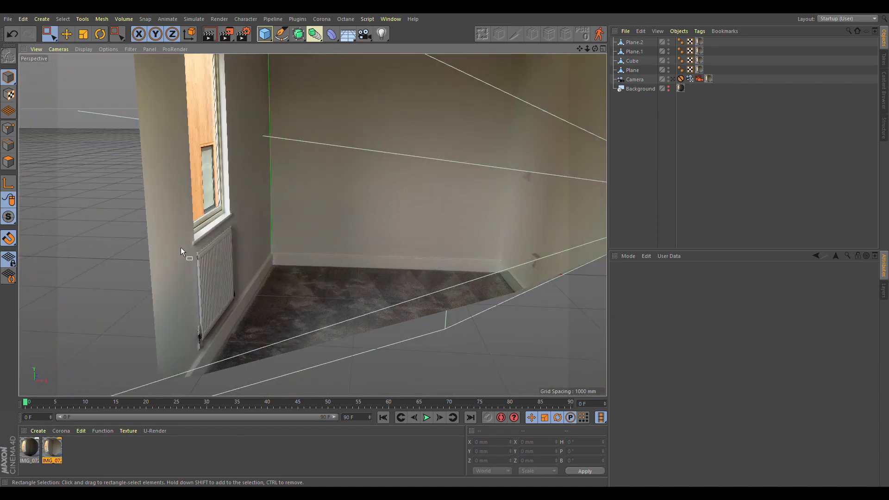
Step: Add an editable cube beside the radiator and scale it uniformly to 272 mm
{"action": "right_click_drag", "start_coordinate": [194, 271], "coordinate": [245, 257], "text": "alt"}
{"action": "left_click_drag", "start_coordinate": [224, 265], "coordinate": [180, 276], "text": "alt"}
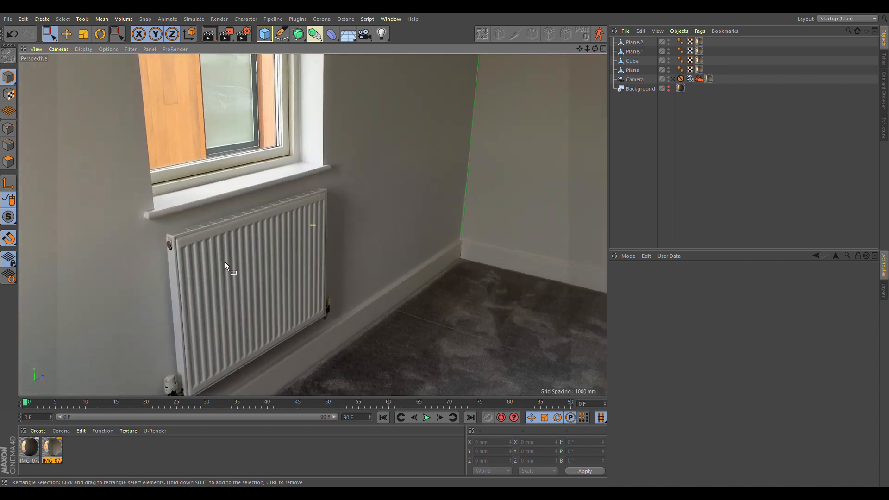
{"action": "middle_click_drag", "start_coordinate": [224, 262], "coordinate": [257, 225], "text": "alt"}
{"action": "left_click", "coordinate": [263, 37]}
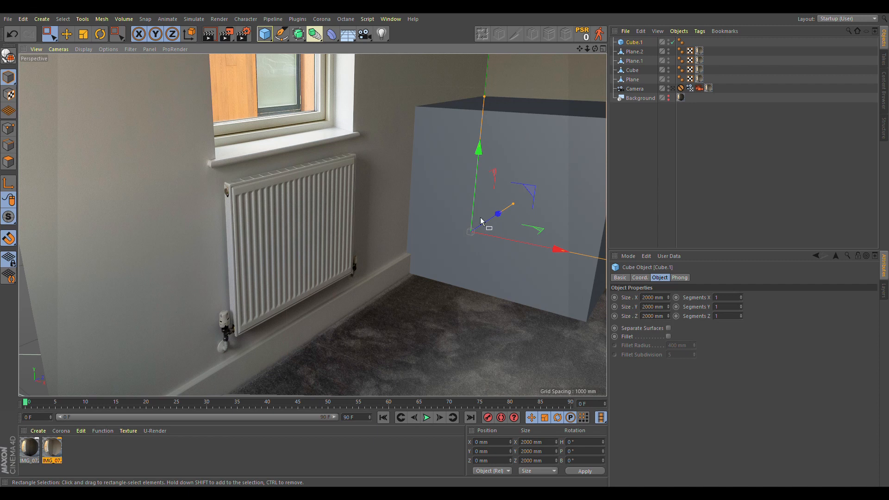
{"action": "left_click", "coordinate": [7, 57]}
{"action": "left_click_drag", "start_coordinate": [498, 213], "coordinate": [401, 277]}
{"action": "left_click_drag", "start_coordinate": [369, 222], "coordinate": [374, 147]}
{"action": "left_click", "coordinate": [83, 36]}
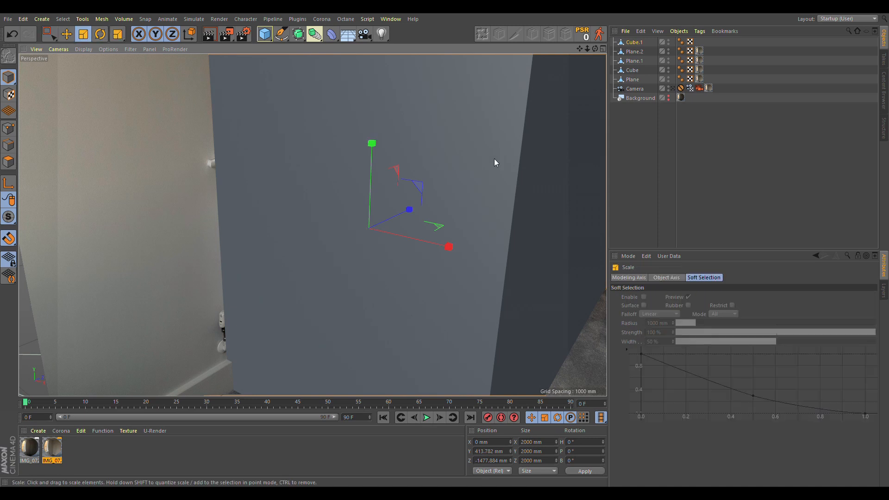
{"action": "left_click_drag", "start_coordinate": [494, 159], "coordinate": [172, 98]}
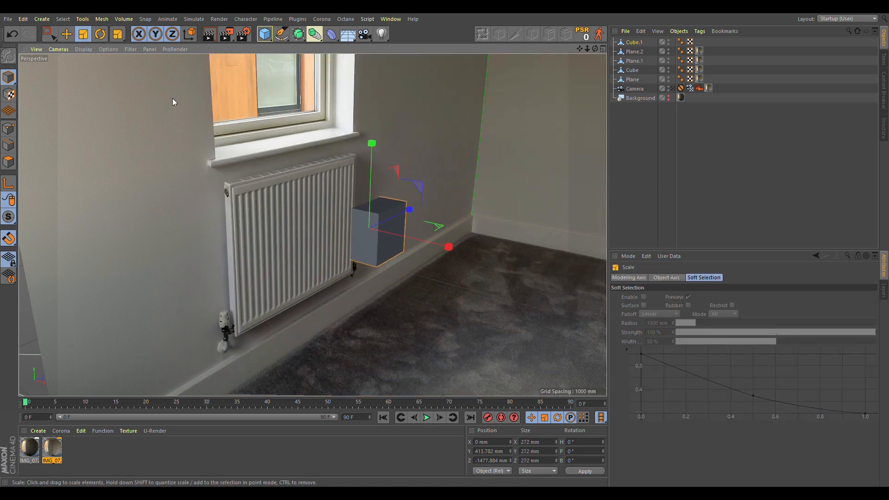
Step: Transfer Plane.2's IMG_0722-HDR texture tag to Cube.1 and position the cube over the radiator at about Y 699 mm, Z -2084 mm
{"action": "left_click", "coordinate": [66, 34]}
{"action": "left_click_drag", "start_coordinate": [373, 144], "coordinate": [375, 88]}
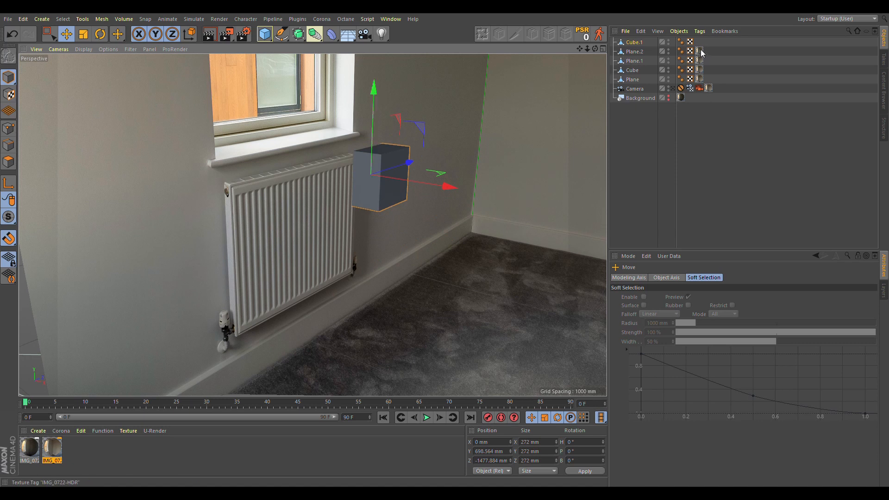
{"action": "left_click_drag", "start_coordinate": [702, 47], "coordinate": [700, 42]}
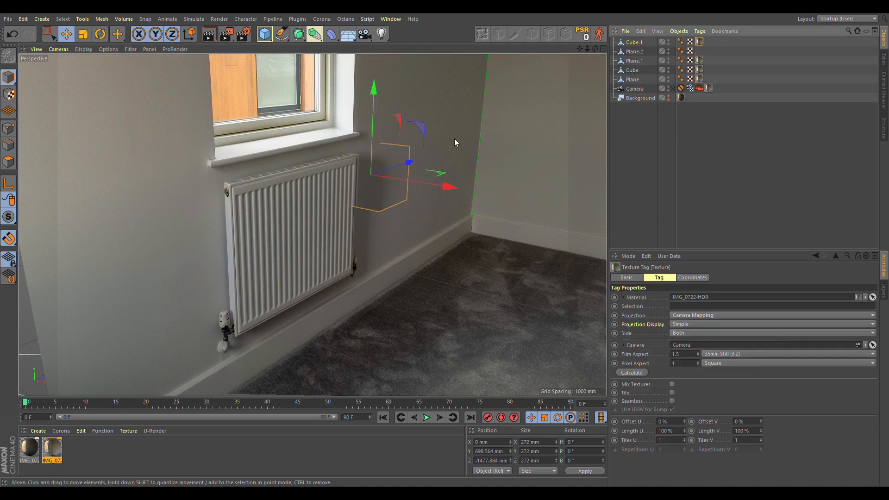
{"action": "left_click_drag", "start_coordinate": [410, 162], "coordinate": [319, 199]}
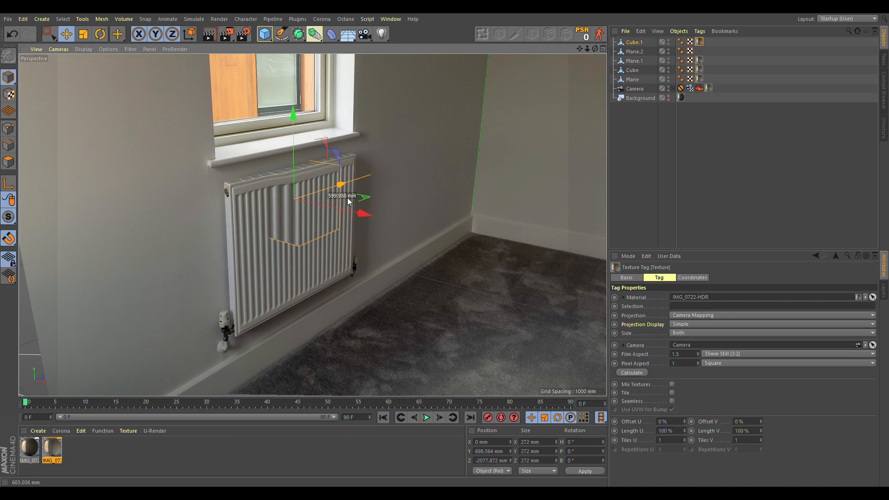
Step: In the Top view, move the cube's wall-side edges inward to about X -19 mm
{"action": "middle_click", "coordinate": [483, 118]}
{"action": "middle_click", "coordinate": [463, 123]}
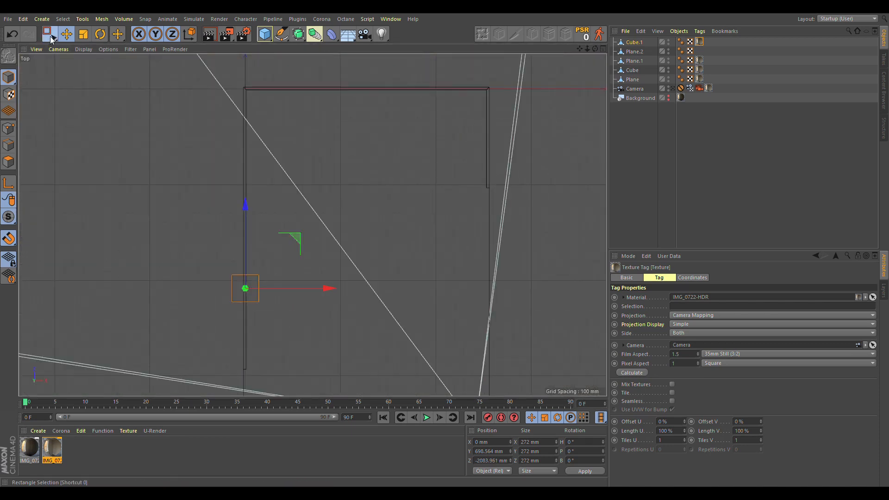
{"action": "key", "text": "0"}
{"action": "left_click", "coordinate": [307, 262]}
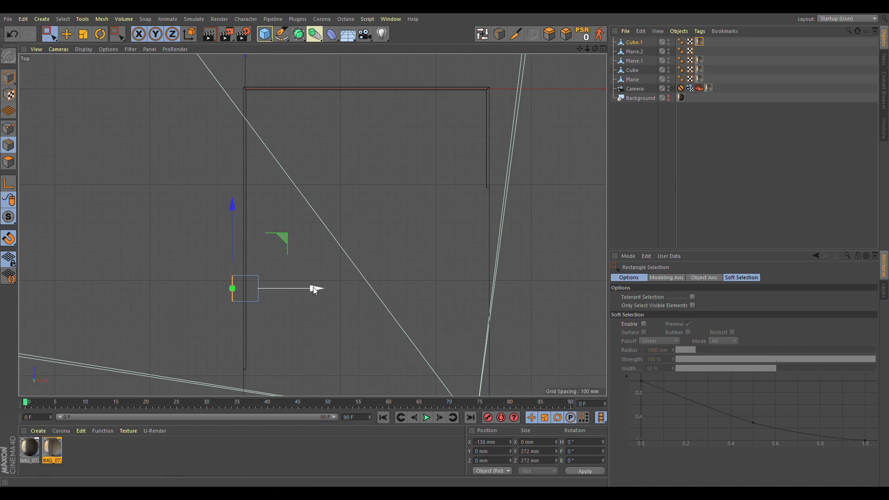
{"action": "left_click_drag", "start_coordinate": [320, 290], "coordinate": [318, 288]}
{"action": "middle_click", "coordinate": [318, 288]}
{"action": "middle_click", "coordinate": [115, 183]}
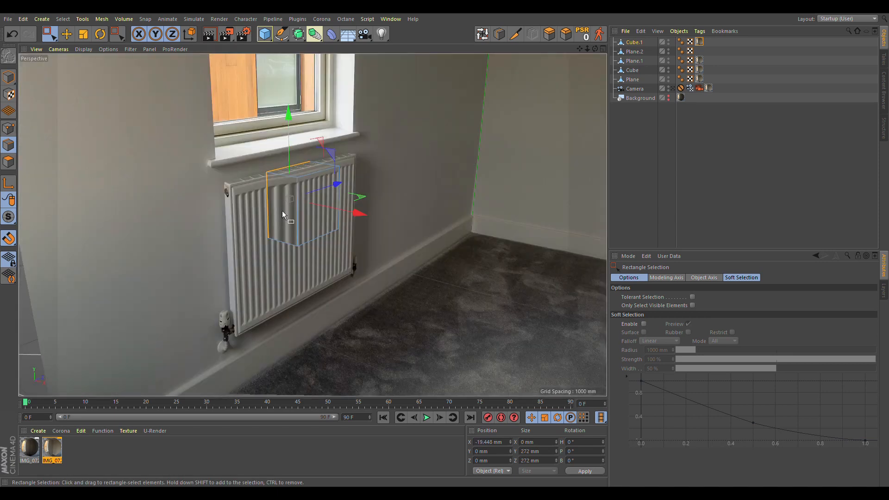
Step: Select the cube's top polygon and lower it to about Y 135 mm to align with the radiator's top
{"action": "left_click", "coordinate": [8, 162]}
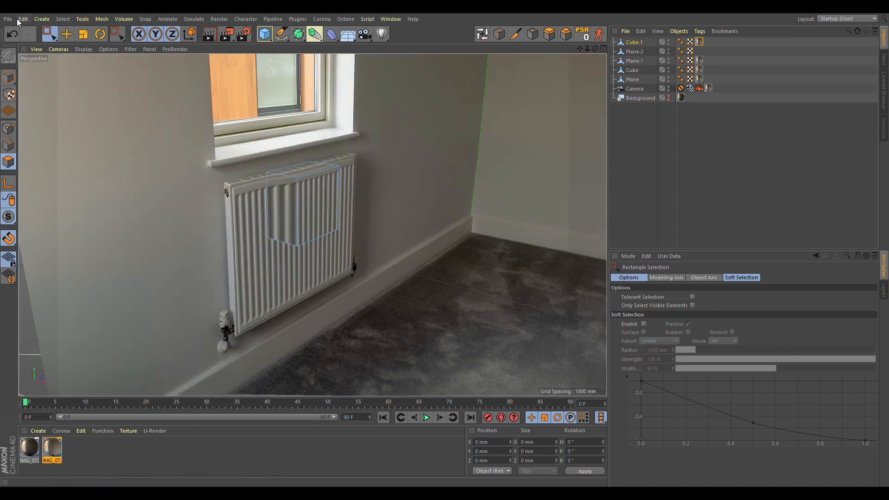
{"action": "left_click", "coordinate": [49, 34]}
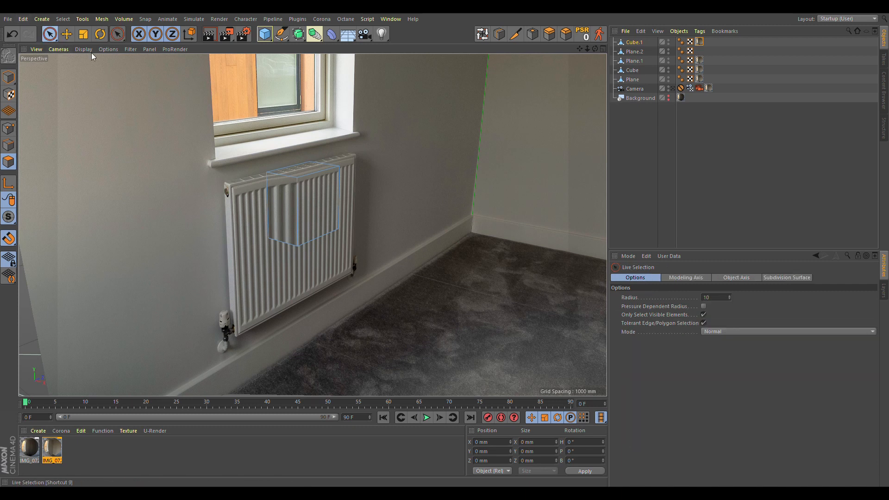
{"action": "left_click", "coordinate": [303, 167]}
{"action": "scroll", "coordinate": [304, 167], "scroll_direction": "up", "scroll_amount": 5}
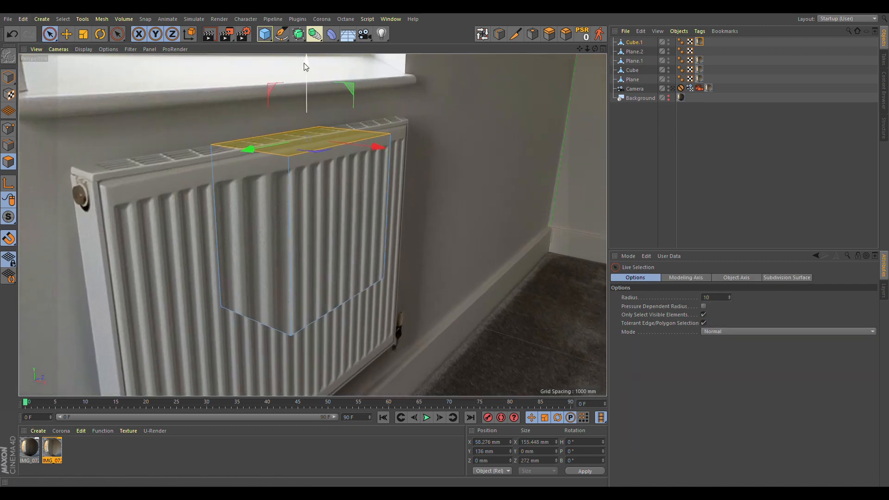
{"action": "left_click_drag", "start_coordinate": [310, 56], "coordinate": [311, 64]}
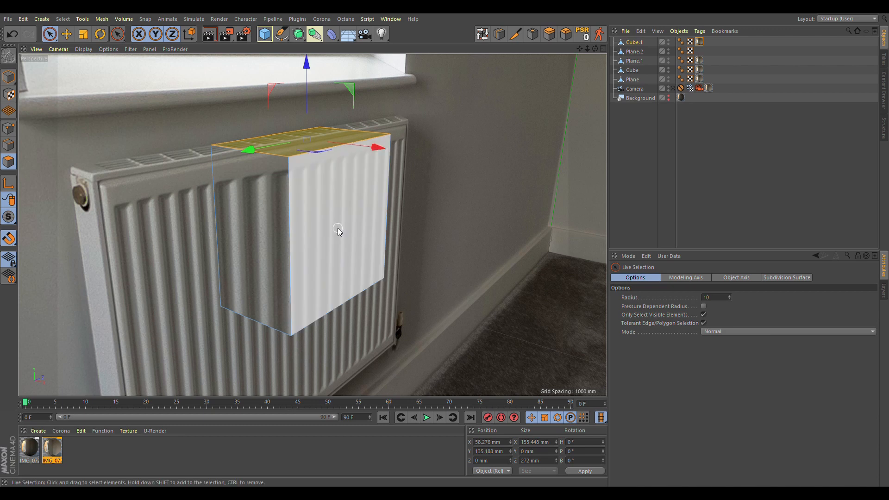
Step: Move the cube's front polygon back toward the wall until the box is about 71 mm deep
{"action": "left_click", "coordinate": [352, 237]}
{"action": "left_click_drag", "start_coordinate": [435, 252], "coordinate": [374, 244]}
{"action": "right_click_drag", "start_coordinate": [308, 149], "coordinate": [375, 122], "text": "alt"}
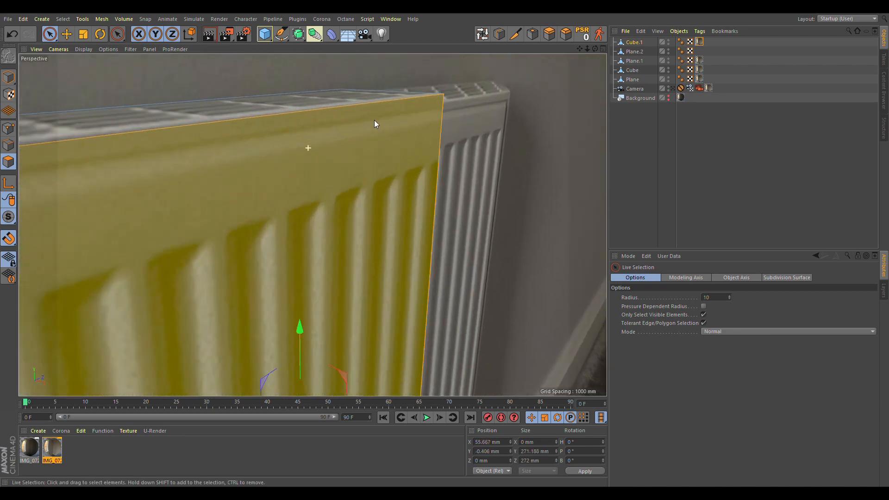
{"action": "mouse_move", "coordinate": [339, 125]}
{"action": "left_mouse_down", "text": "alt"}
{"action": "mouse_move", "coordinate": [319, 152]}
{"action": "mouse_move", "coordinate": [256, 168]}
{"action": "mouse_move", "coordinate": [341, 138]}
{"action": "left_mouse_up", "text": "alt"}
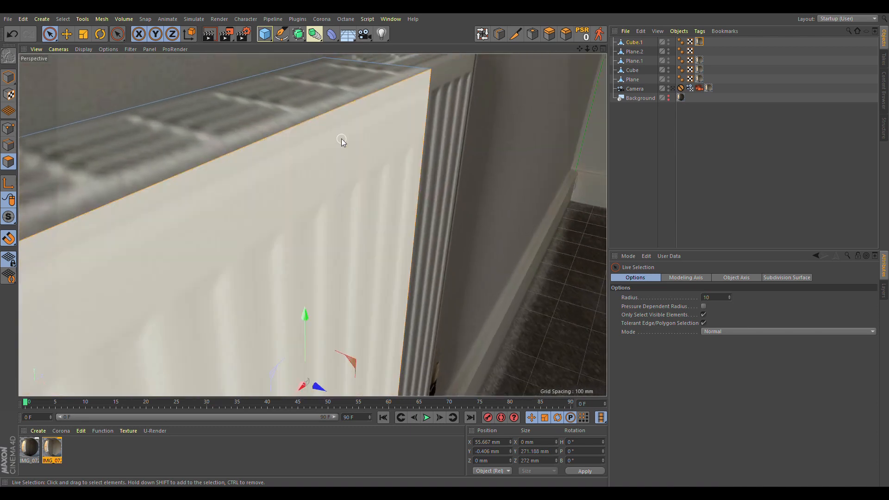
{"action": "right_click_drag", "start_coordinate": [341, 137], "coordinate": [299, 150], "text": "alt"}
{"action": "mouse_move", "coordinate": [397, 307]}
{"action": "left_mouse_down"}
{"action": "mouse_move", "coordinate": [417, 314]}
{"action": "mouse_move", "coordinate": [391, 307]}
{"action": "left_mouse_up"}
Step: Extend the box's window-side end polygon to the radiator's valve end, at about Z -356 mm
{"action": "left_click", "coordinate": [161, 233]}
{"action": "right_click_drag", "start_coordinate": [234, 238], "coordinate": [189, 254], "text": "alt"}
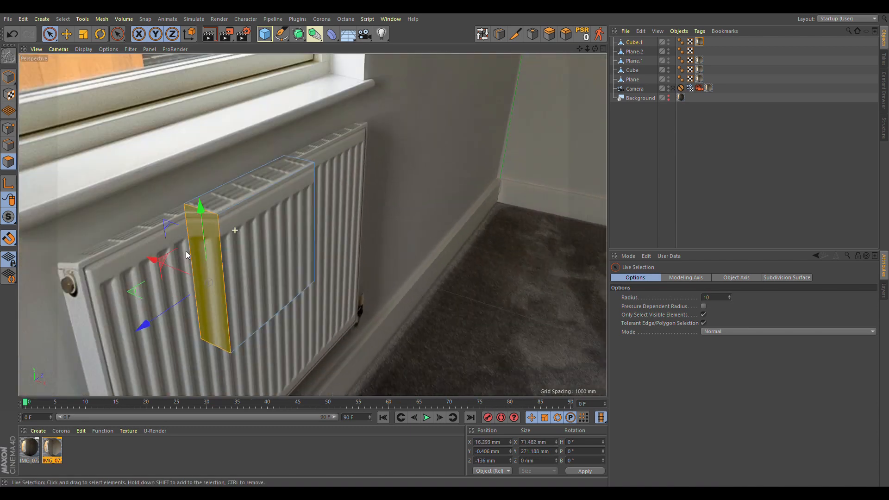
{"action": "middle_click_drag", "start_coordinate": [188, 254], "coordinate": [270, 197], "text": "alt"}
{"action": "left_click_drag", "start_coordinate": [222, 246], "coordinate": [121, 302]}
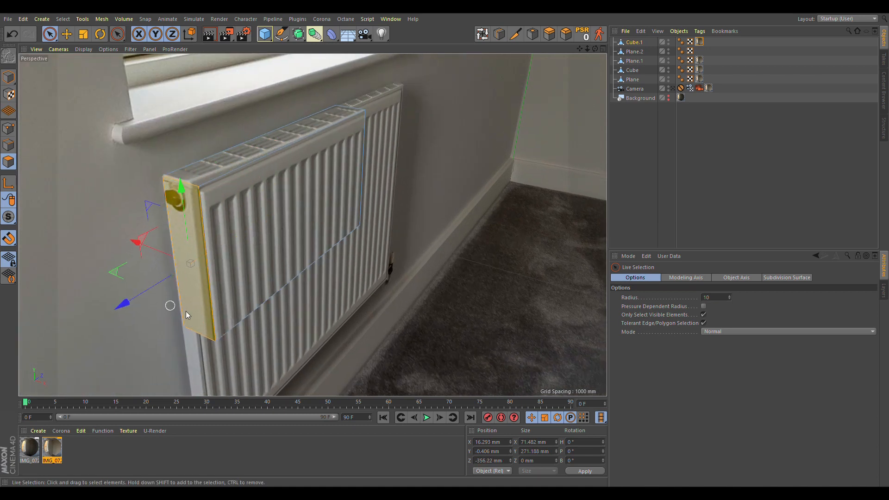
Step: Refine the box's front polygon to about X 45 mm to match the radiator's front edge
{"action": "left_click_drag", "start_coordinate": [229, 316], "coordinate": [244, 203], "text": "alt"}
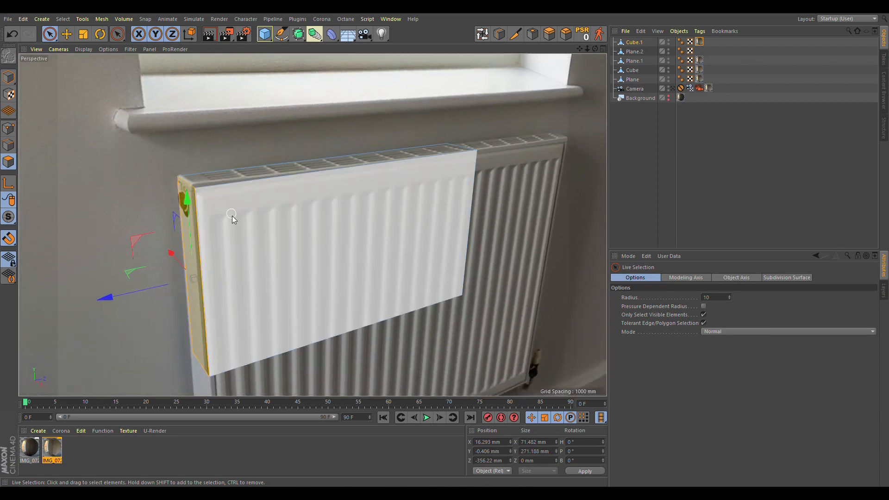
{"action": "left_click", "coordinate": [242, 223]}
{"action": "left_click_drag", "start_coordinate": [409, 285], "coordinate": [406, 282]}
{"action": "left_click", "coordinate": [395, 315]}
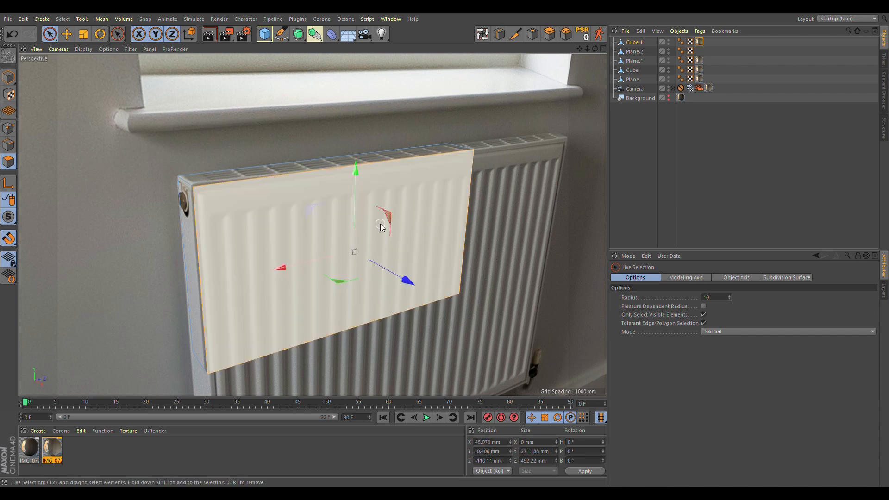
Step: Pull the box's bottom polygon down to the radiator's lower edge, making the box about 600 mm tall
{"action": "middle_click_drag", "start_coordinate": [284, 308], "coordinate": [343, 194], "text": "alt"}
{"action": "left_click_drag", "start_coordinate": [315, 214], "coordinate": [355, 159], "text": "alt"}
{"action": "left_click", "coordinate": [352, 262]}
{"action": "left_click_drag", "start_coordinate": [352, 261], "coordinate": [376, 386], "text": "alt"}
{"action": "middle_click_drag", "start_coordinate": [397, 162], "coordinate": [429, 70], "text": "alt"}
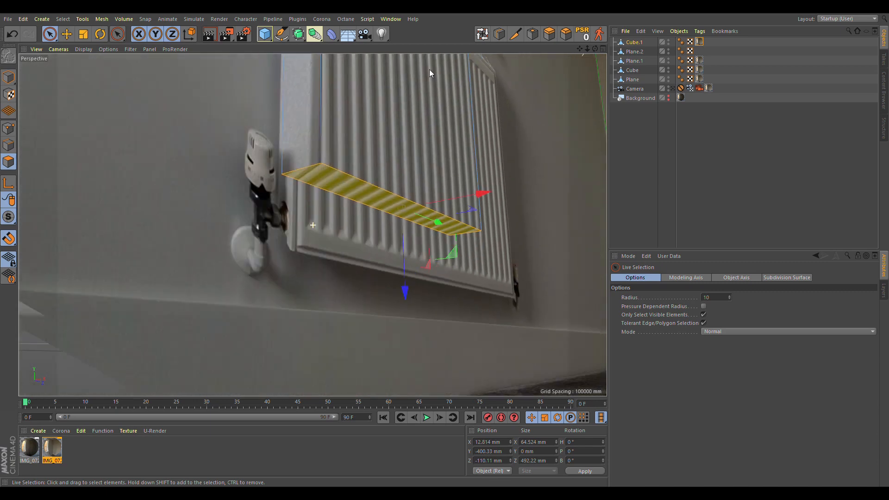
{"action": "left_click_drag", "start_coordinate": [405, 297], "coordinate": [417, 338]}
Step: Extend the box's remaining end polygon to the radiator's far end, at about Z 443 mm
{"action": "left_click_drag", "start_coordinate": [422, 190], "coordinate": [252, 264], "text": "alt"}
{"action": "left_click", "coordinate": [357, 270]}
{"action": "right_click_drag", "start_coordinate": [426, 210], "coordinate": [250, 259], "text": "alt"}
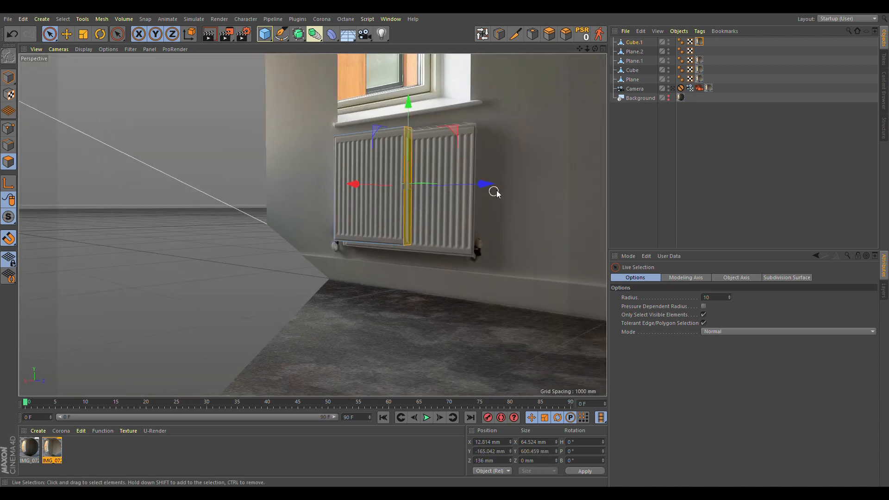
{"action": "left_click_drag", "start_coordinate": [488, 183], "coordinate": [546, 182]}
{"action": "left_click_drag", "start_coordinate": [435, 145], "coordinate": [499, 176], "text": "alt"}
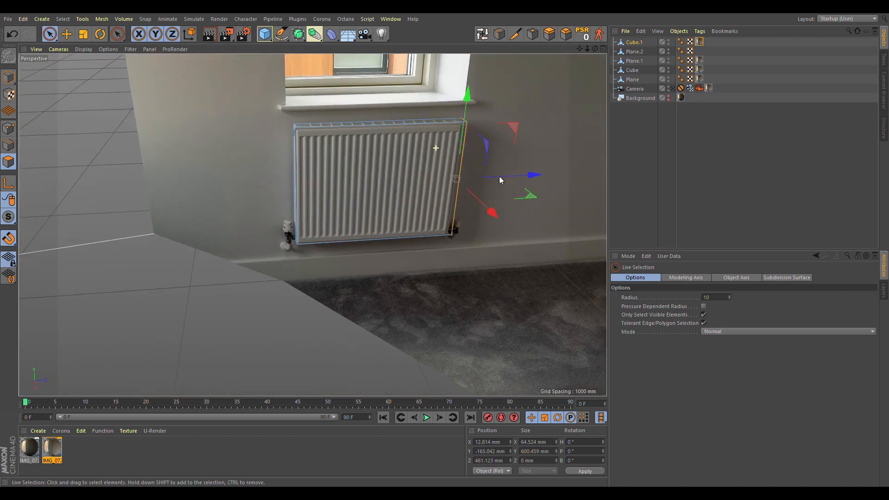
{"action": "right_click_drag", "start_coordinate": [499, 176], "coordinate": [537, 151], "text": "alt"}
{"action": "left_click_drag", "start_coordinate": [515, 206], "coordinate": [509, 207]}
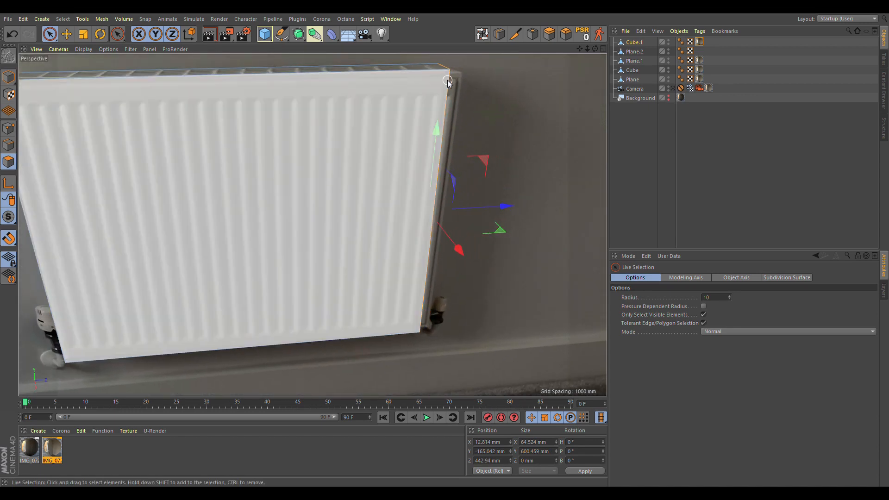
Step: Check the radiator box's far upper corner up close, and view the deselected model through the projection camera
{"action": "right_click_drag", "start_coordinate": [462, 77], "coordinate": [491, 70], "text": "alt"}
{"action": "mouse_move", "coordinate": [490, 70]}
{"action": "left_mouse_down", "text": "alt"}
{"action": "mouse_move", "coordinate": [432, 78]}
{"action": "mouse_move", "coordinate": [479, 72]}
{"action": "left_mouse_up", "text": "alt"}
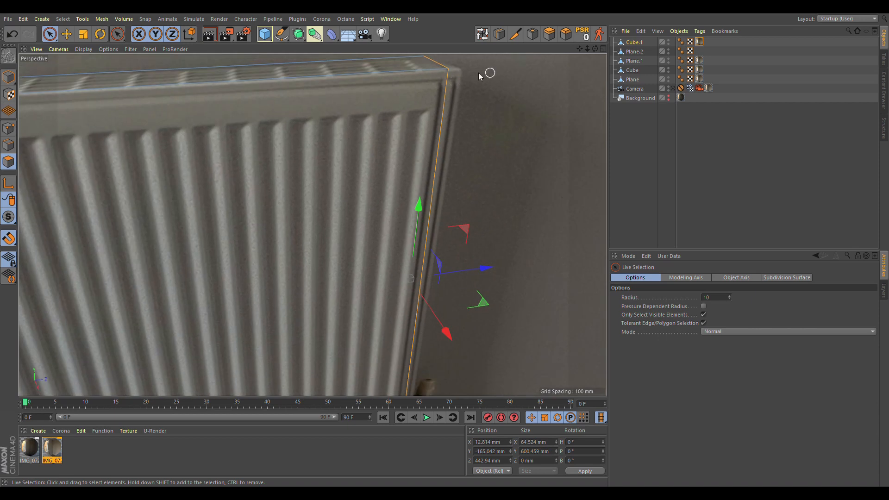
{"action": "mouse_move", "coordinate": [457, 108]}
{"action": "left_mouse_down", "text": "alt"}
{"action": "mouse_move", "coordinate": [379, 97]}
{"action": "mouse_move", "coordinate": [443, 115]}
{"action": "mouse_move", "coordinate": [450, 106]}
{"action": "left_mouse_up", "text": "alt"}
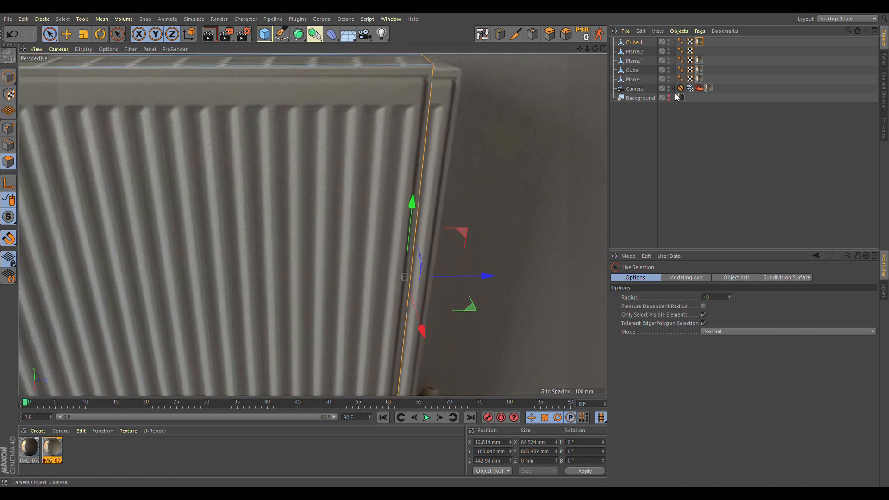
{"action": "left_click", "coordinate": [672, 88]}
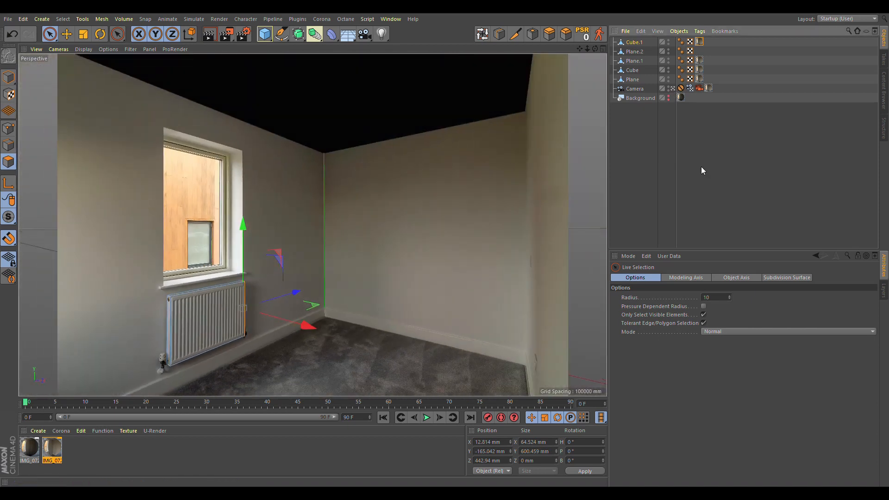
{"action": "left_click", "coordinate": [701, 171]}
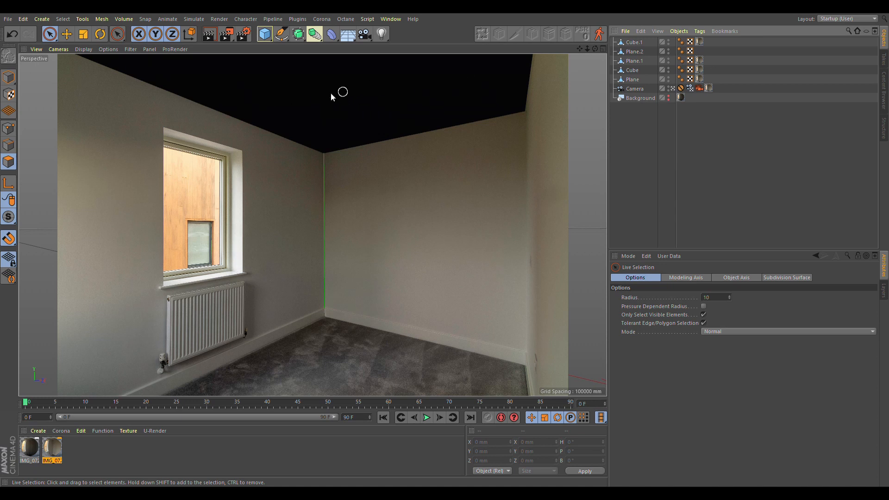
Step: Copy the camera-mapped texture tag from Cube.1 to the ceiling plane Plane.2
{"action": "left_click", "coordinate": [674, 89]}
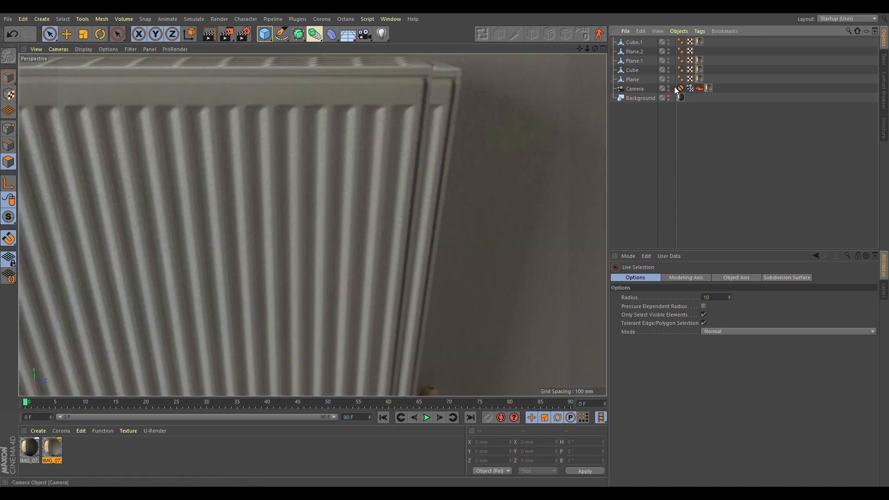
{"action": "left_click_drag", "start_coordinate": [310, 241], "coordinate": [393, 194], "text": "alt"}
{"action": "right_click_drag", "start_coordinate": [425, 187], "coordinate": [314, 244], "text": "alt"}
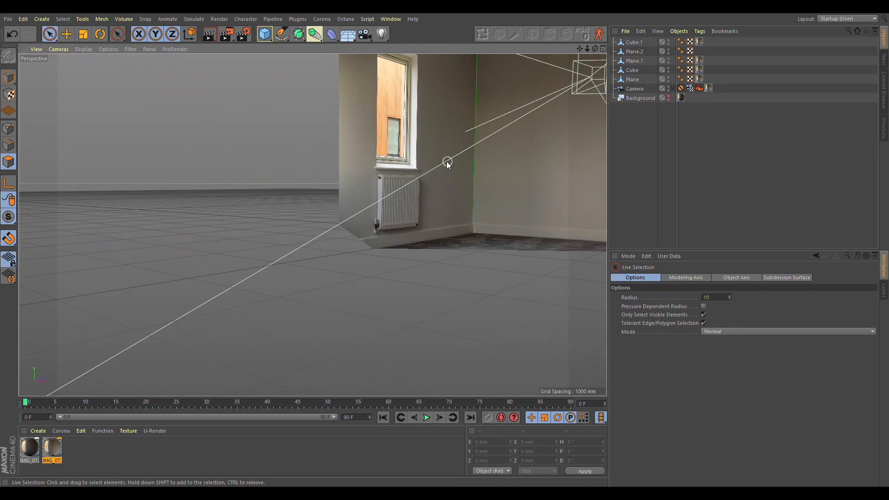
{"action": "middle_click_drag", "start_coordinate": [449, 163], "coordinate": [309, 282], "text": "alt"}
{"action": "left_click_drag", "start_coordinate": [309, 281], "coordinate": [343, 250], "text": "alt"}
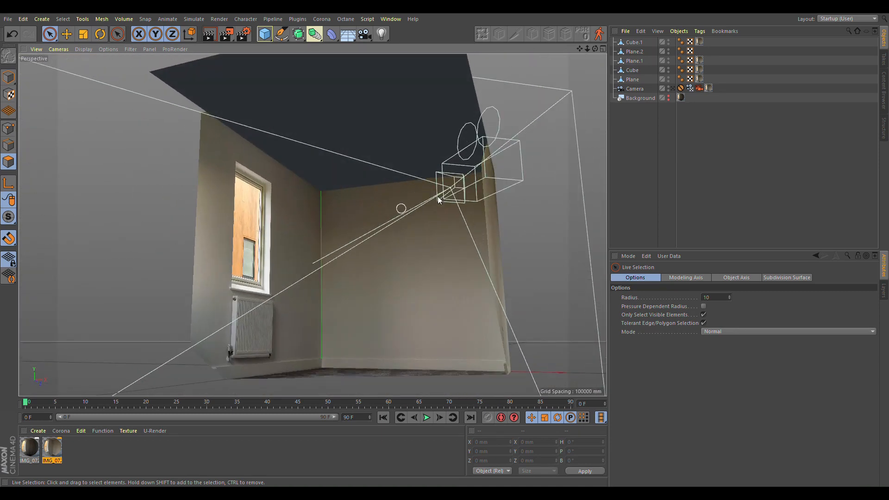
{"action": "left_click_drag", "start_coordinate": [701, 44], "coordinate": [701, 50], "text": "ctrl"}
{"action": "left_click", "coordinate": [712, 108]}
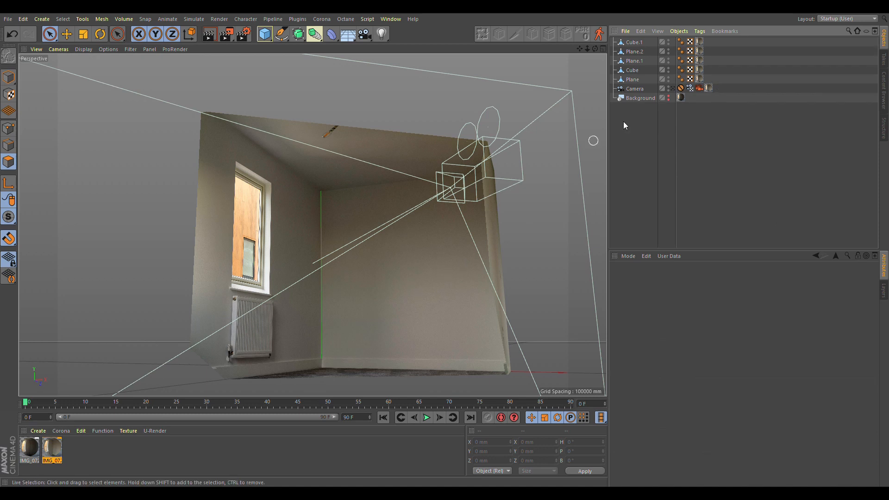
Step: Examine the textured room from outside and compare it with the view through the projection camera
{"action": "left_click_drag", "start_coordinate": [392, 217], "coordinate": [341, 259], "text": "alt"}
{"action": "middle_click_drag", "start_coordinate": [327, 284], "coordinate": [369, 196], "text": "alt"}
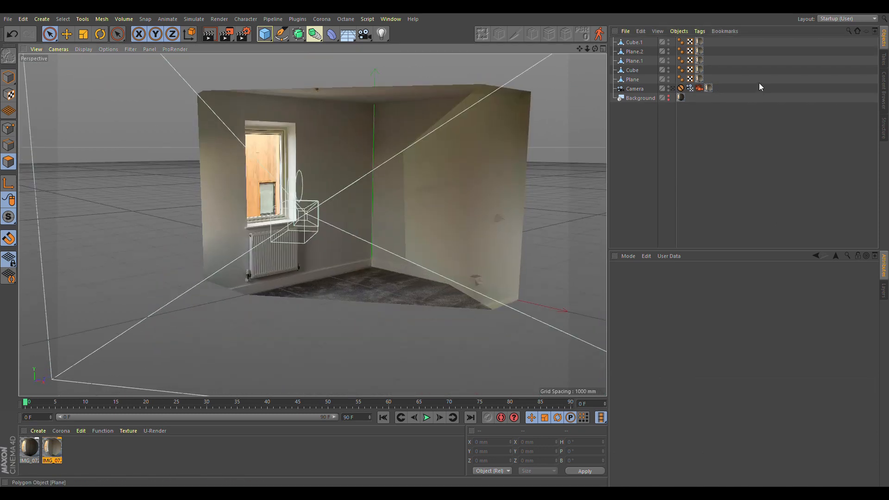
{"action": "left_click", "coordinate": [672, 88]}
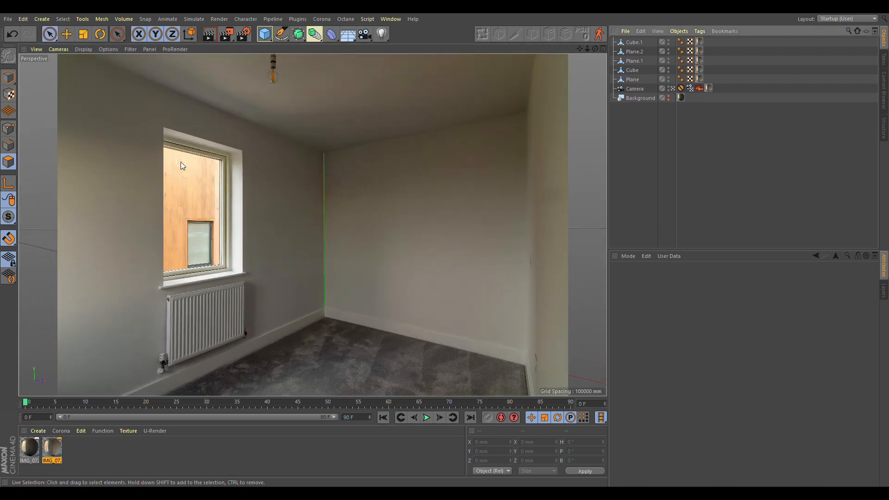
{"action": "left_click", "coordinate": [673, 88]}
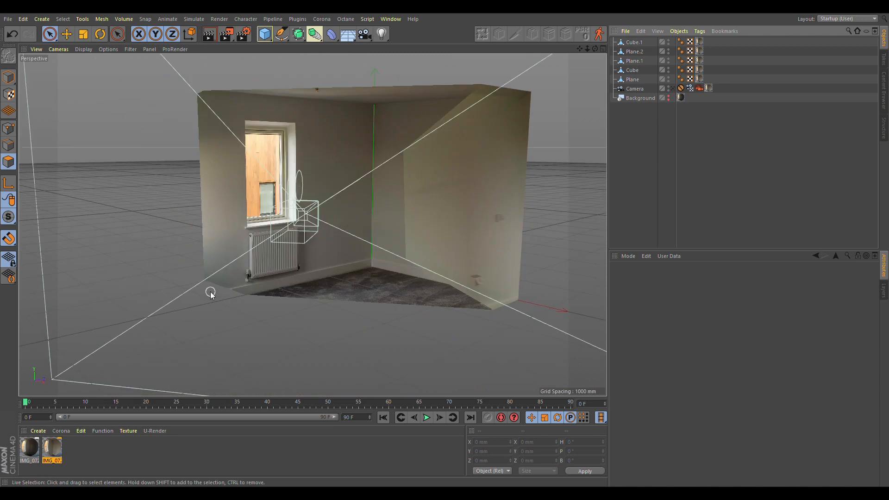
{"action": "left_click_drag", "start_coordinate": [254, 241], "coordinate": [319, 250], "text": "alt"}
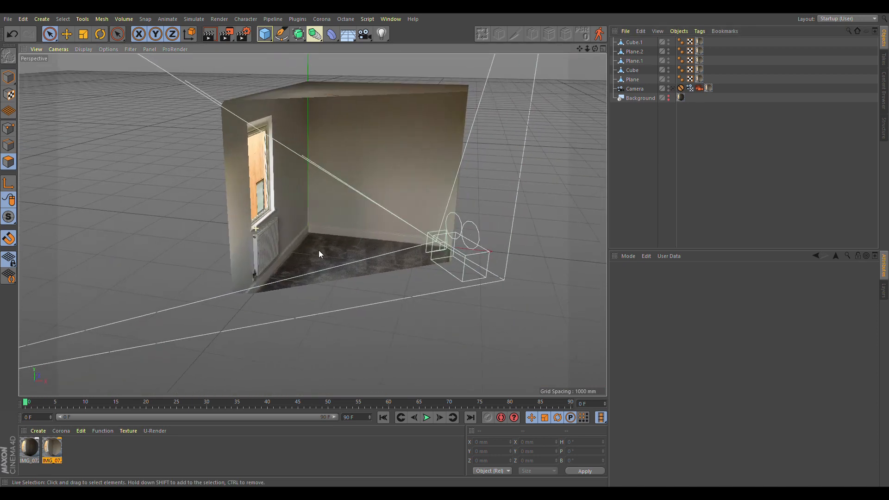
Step: Rename Plane as Walls, Cube as Skirting and Plane.1 as Floor
{"action": "left_click", "coordinate": [633, 79]}
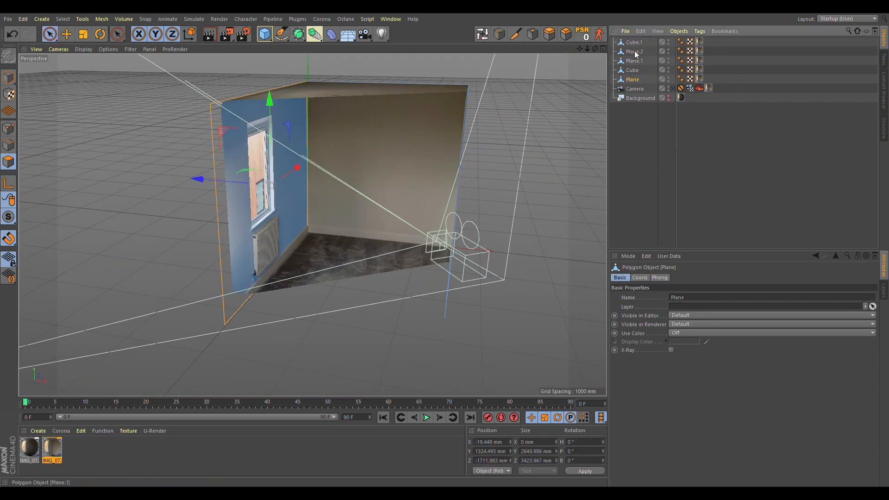
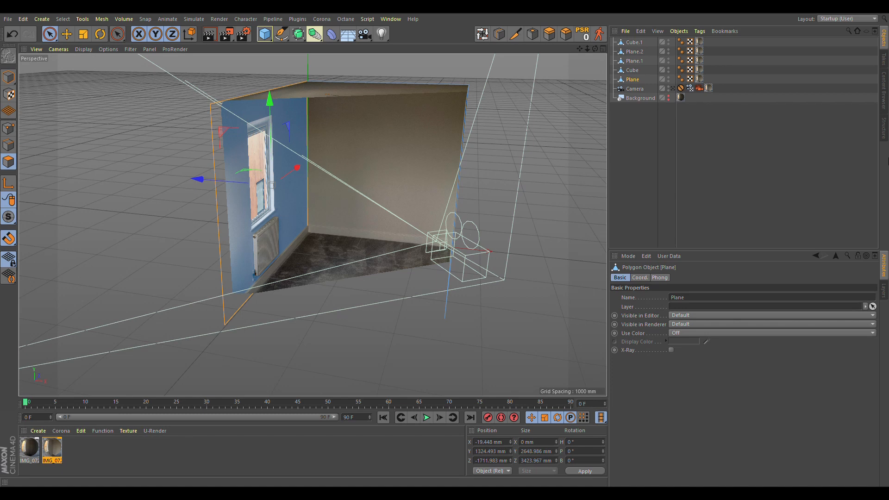
{"action": "left_click", "coordinate": [632, 71]}
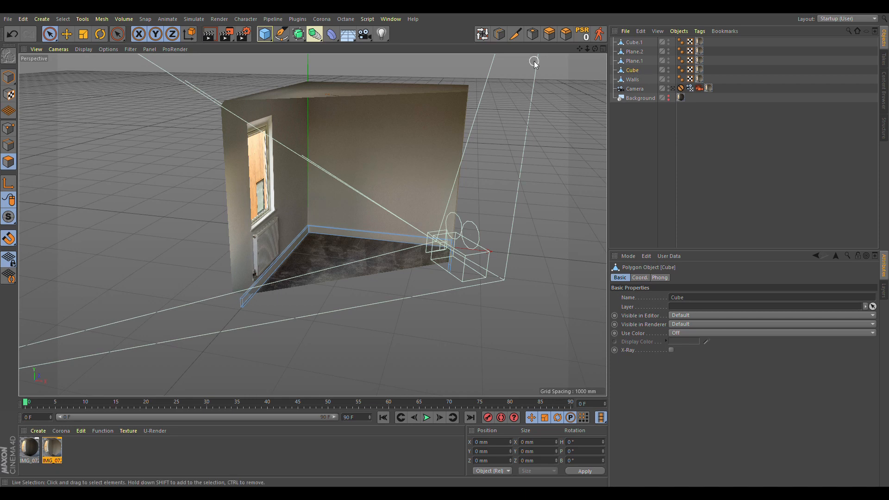
{"action": "left_click", "coordinate": [633, 62]}
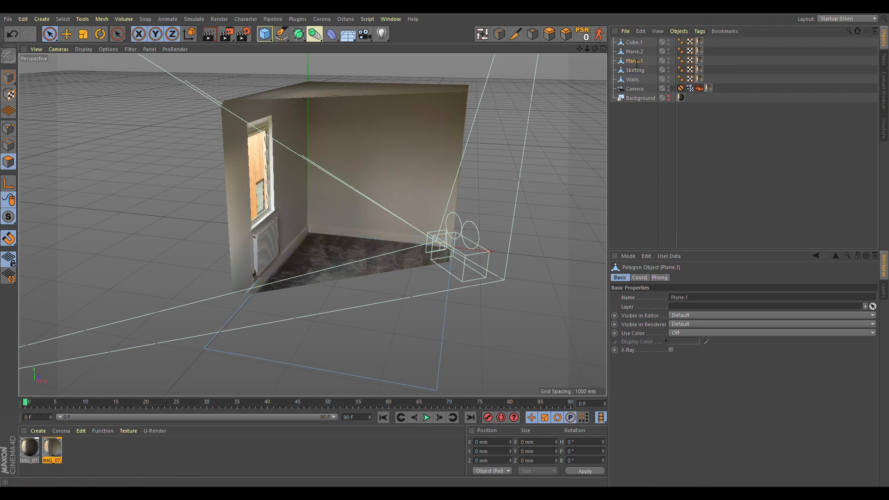
{"action": "type", "text": "Floor"}
{"action": "key", "text": "Return"}
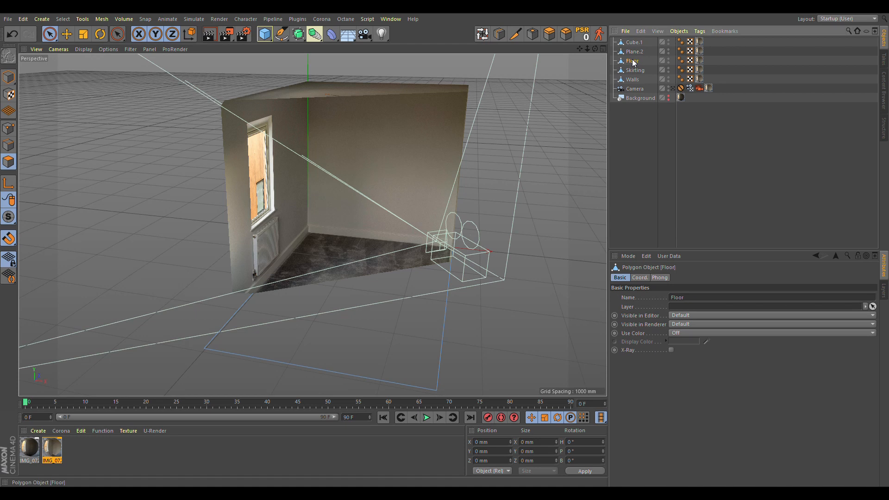
Step: Rename Plane.2 as Ceiling and Cube.1 as Radiator
{"action": "left_click", "coordinate": [636, 53]}
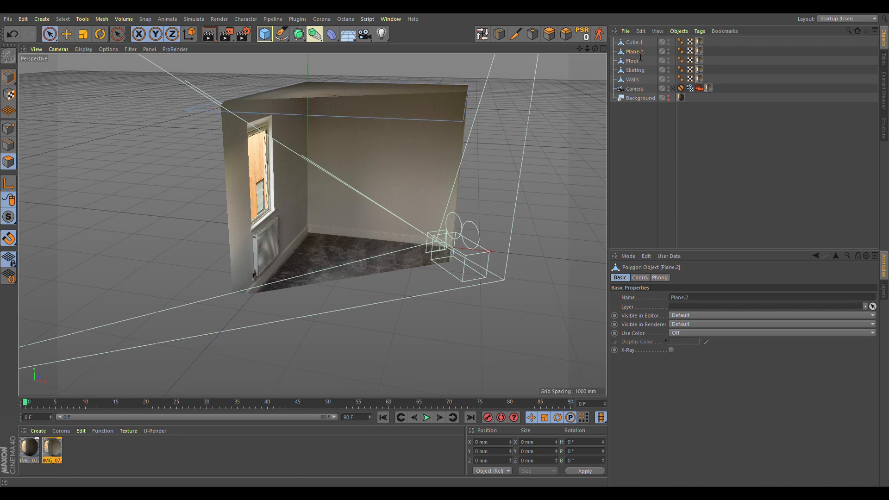
{"action": "double_click", "coordinate": [634, 51]}
{"action": "type", "text": "Ceiling"}
{"action": "key", "text": "Return"}
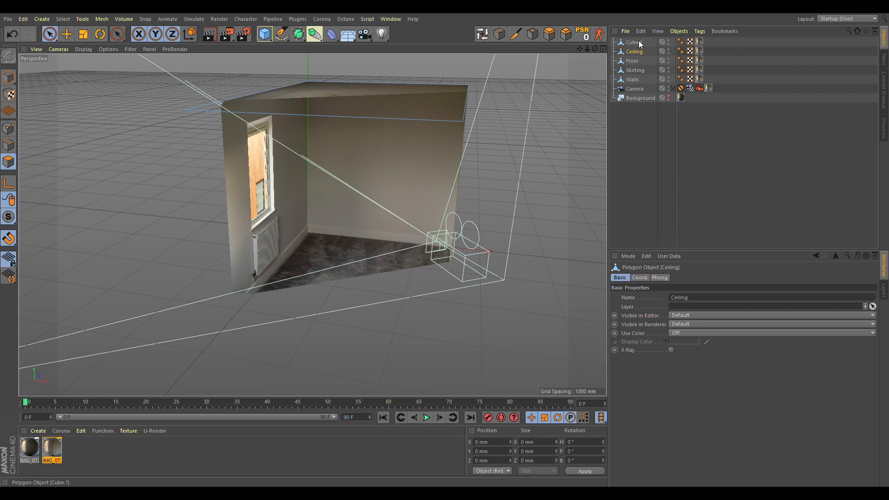
{"action": "left_click", "coordinate": [639, 43]}
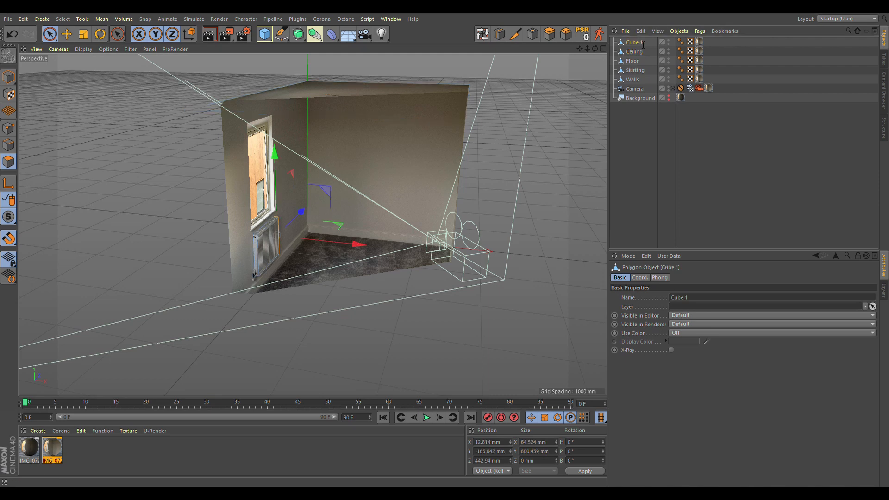
{"action": "type", "text": "Radiator"}
{"action": "key", "text": "Return"}
Step: Extrude the window wall's polygon of the Walls object outward by 540 mm with caps created
{"action": "left_click", "coordinate": [632, 79]}
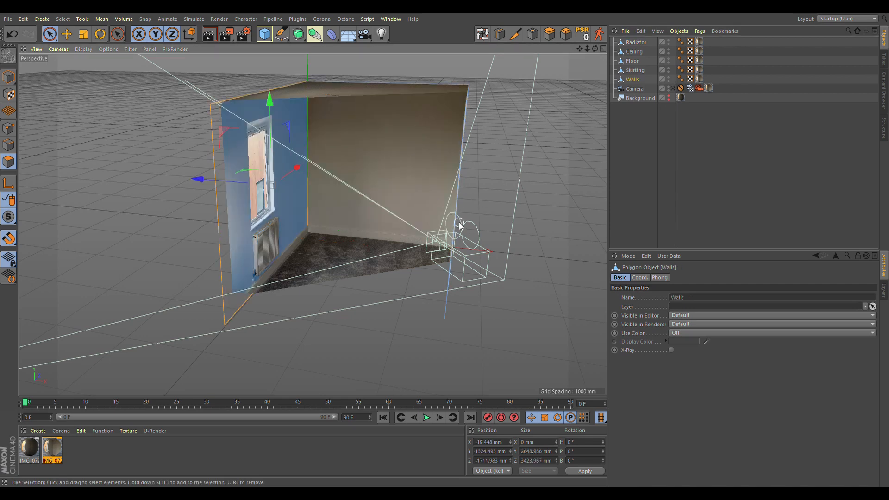
{"action": "left_click_drag", "start_coordinate": [294, 211], "coordinate": [276, 228], "text": "alt"}
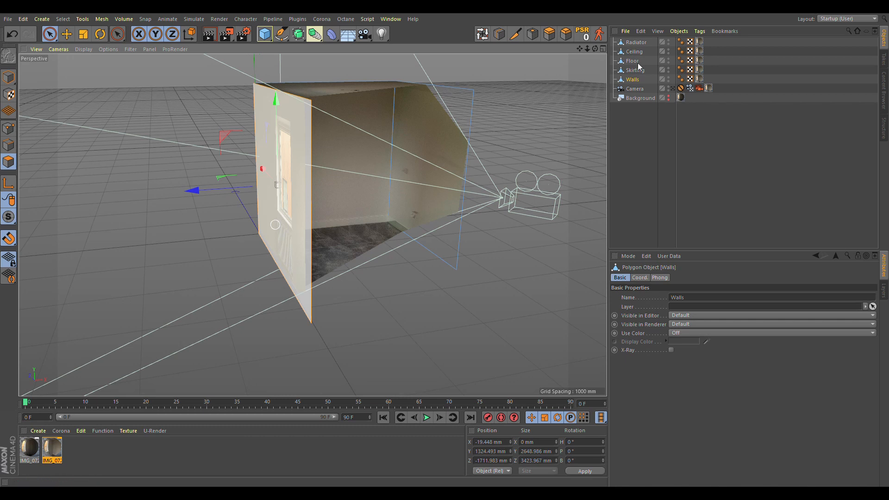
{"action": "left_click", "coordinate": [548, 34]}
{"action": "key", "text": "d"}
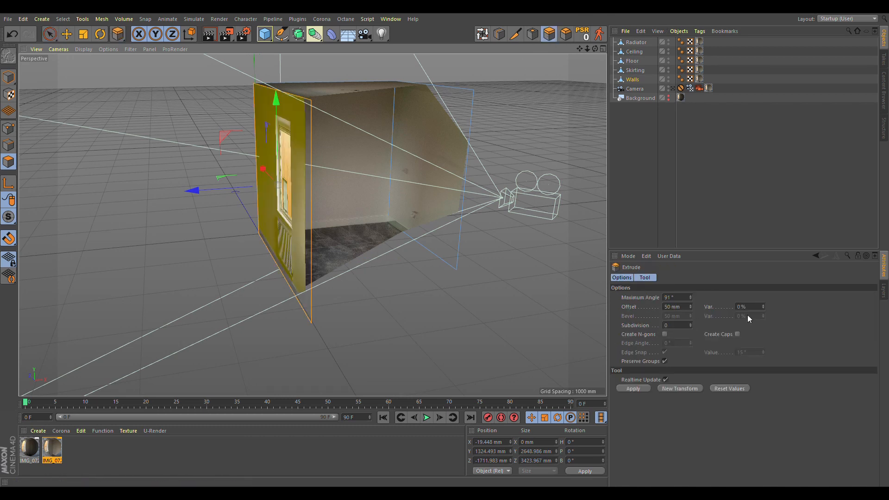
{"action": "left_click", "coordinate": [737, 333]}
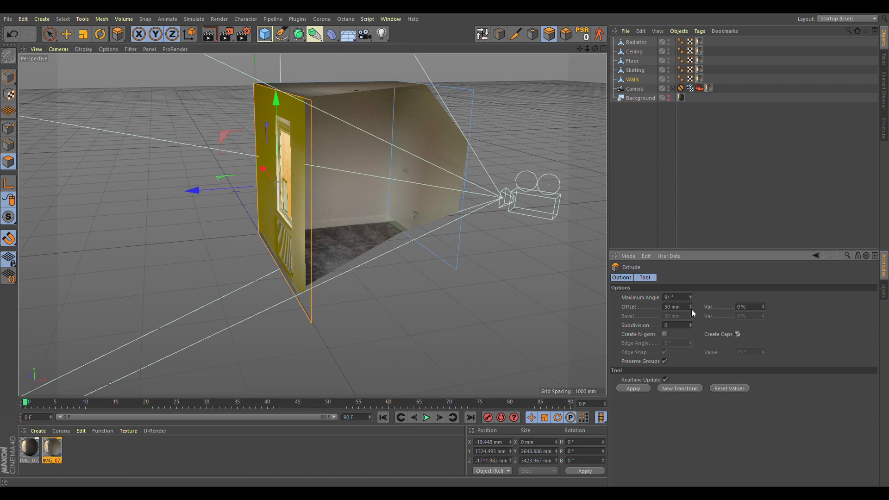
{"action": "left_click", "coordinate": [686, 307]}
{"action": "type", "text": "540"}
{"action": "key", "text": "Return"}
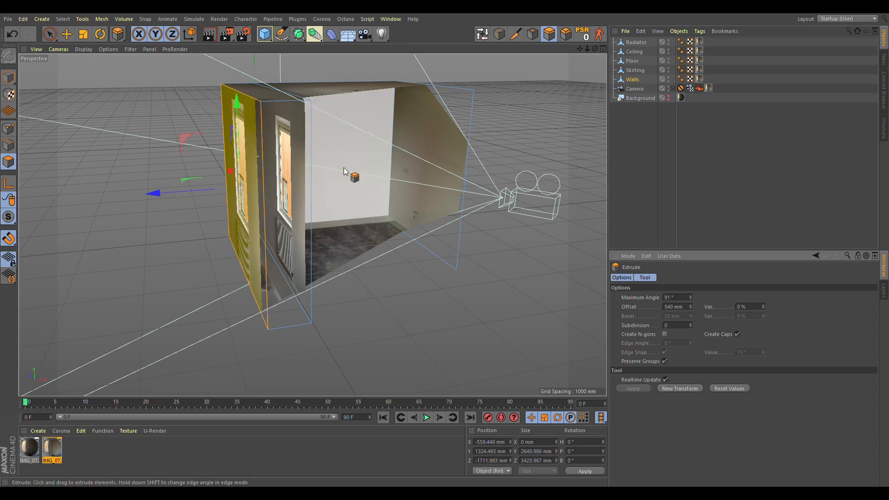
{"action": "left_click_drag", "start_coordinate": [273, 164], "coordinate": [206, 160], "text": "alt"}
{"action": "left_click", "coordinate": [746, 154]}
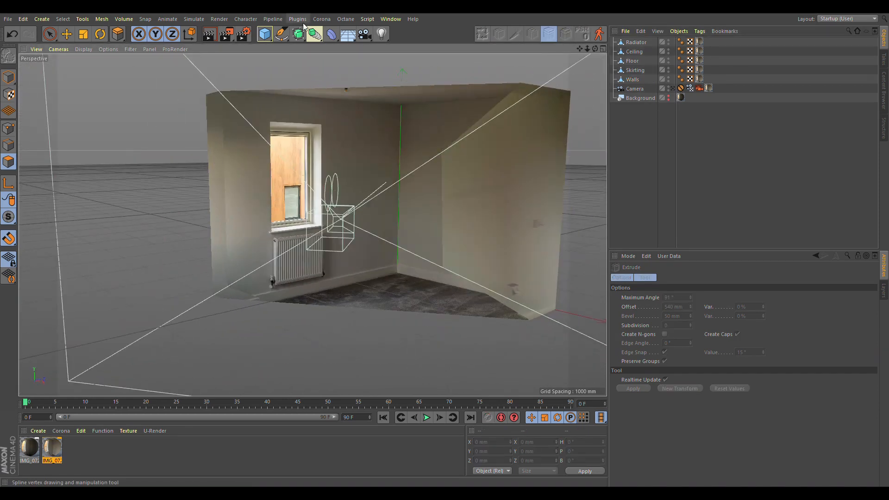
Step: Add a cube, make it editable and scale it down uniformly to about 734 mm
{"action": "left_click", "coordinate": [265, 34]}
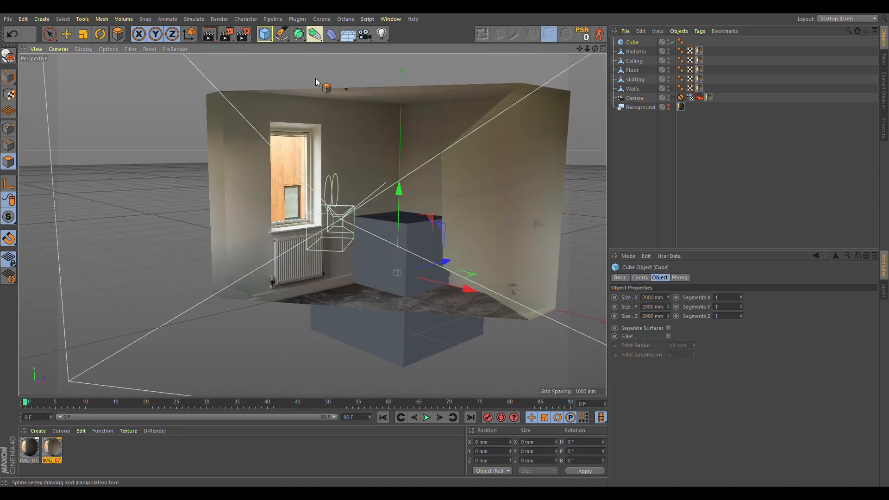
{"action": "left_click", "coordinate": [8, 55]}
{"action": "left_click", "coordinate": [83, 34]}
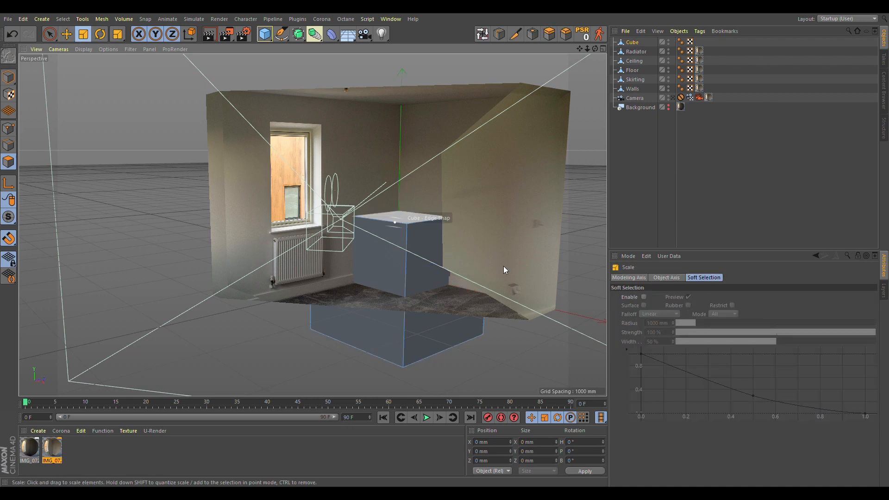
{"action": "left_click", "coordinate": [9, 77]}
{"action": "left_click_drag", "start_coordinate": [480, 224], "coordinate": [259, 352]}
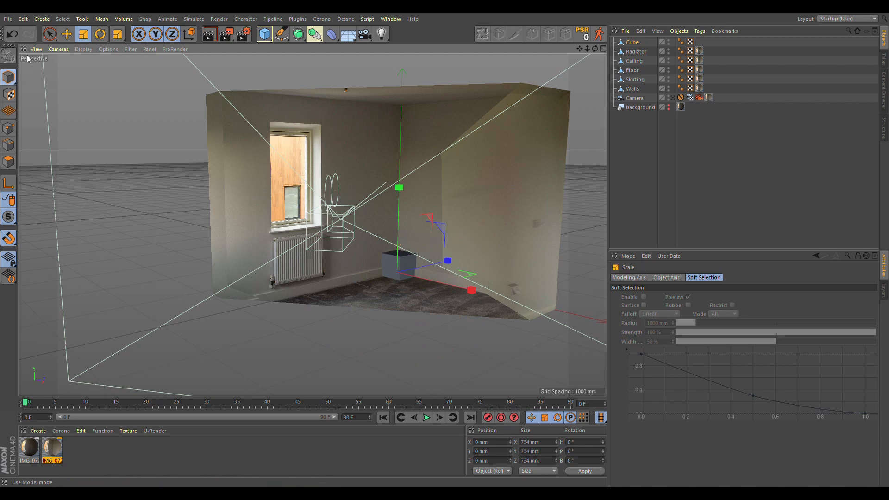
Step: Move the cube into the window wall over the window, at about X -132, Y 1835, Z -2100 mm
{"action": "left_click", "coordinate": [67, 33]}
{"action": "left_click_drag", "start_coordinate": [395, 186], "coordinate": [395, 81]}
{"action": "left_click_drag", "start_coordinate": [448, 155], "coordinate": [446, 176]}
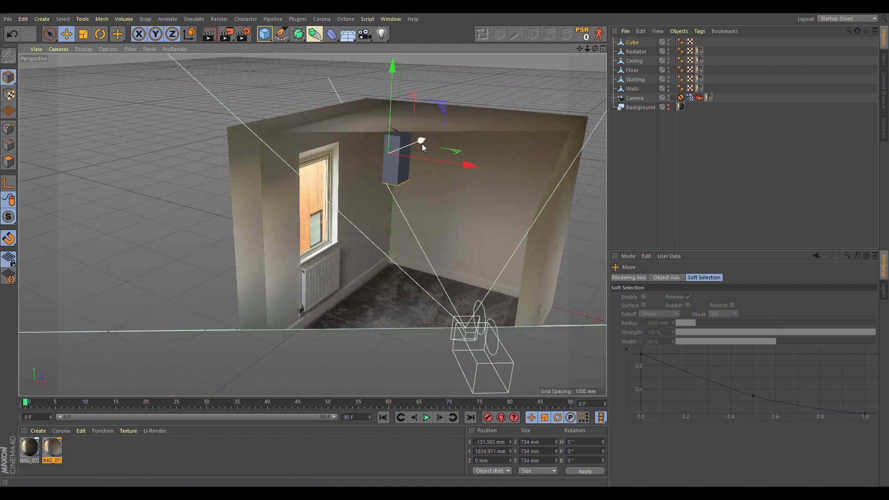
{"action": "left_click_drag", "start_coordinate": [422, 145], "coordinate": [353, 171]}
{"action": "right_click_drag", "start_coordinate": [334, 212], "coordinate": [372, 196], "text": "alt"}
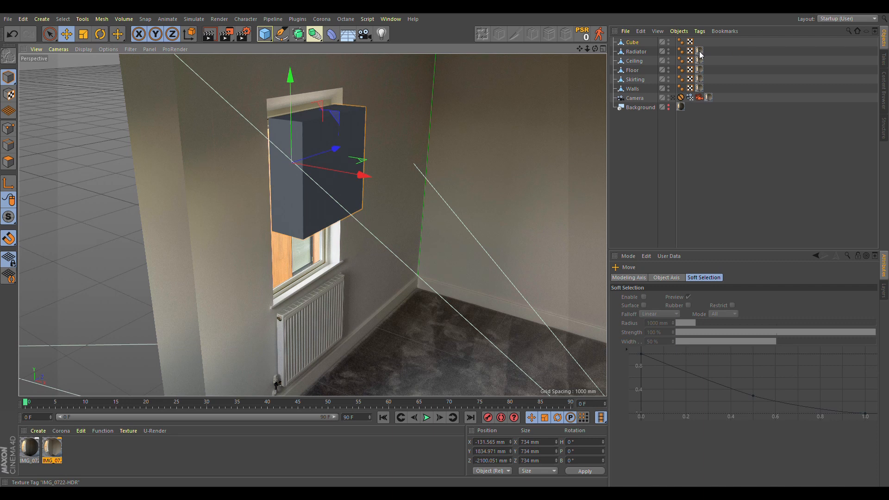
Step: Copy the Radiator's camera-mapped texture tag to the cube and raise the cube to the window opening's upper edge, at about Y 1948 mm
{"action": "left_click_drag", "start_coordinate": [700, 51], "coordinate": [700, 40], "text": "ctrl"}
{"action": "left_click_drag", "start_coordinate": [364, 122], "coordinate": [306, 132], "text": "alt"}
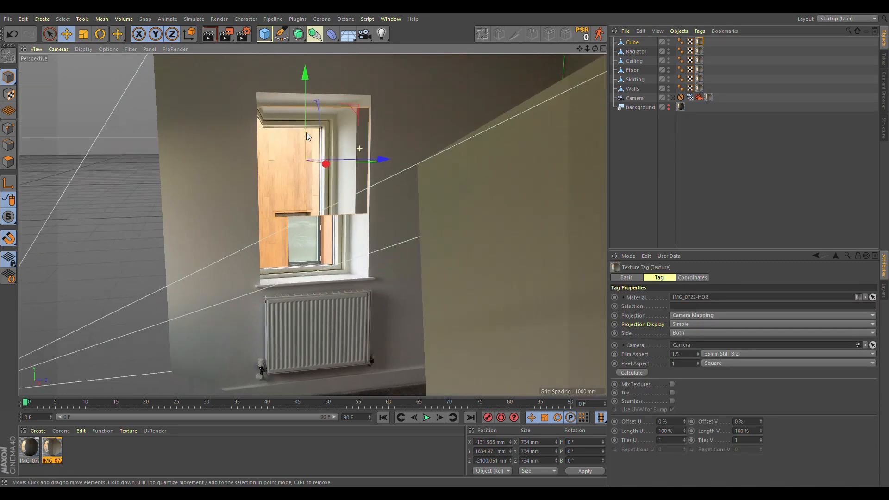
{"action": "right_click_drag", "start_coordinate": [294, 119], "coordinate": [352, 115], "text": "alt"}
{"action": "left_click_drag", "start_coordinate": [352, 116], "coordinate": [377, 131], "text": "alt"}
{"action": "middle_click_drag", "start_coordinate": [371, 146], "coordinate": [394, 197], "text": "alt"}
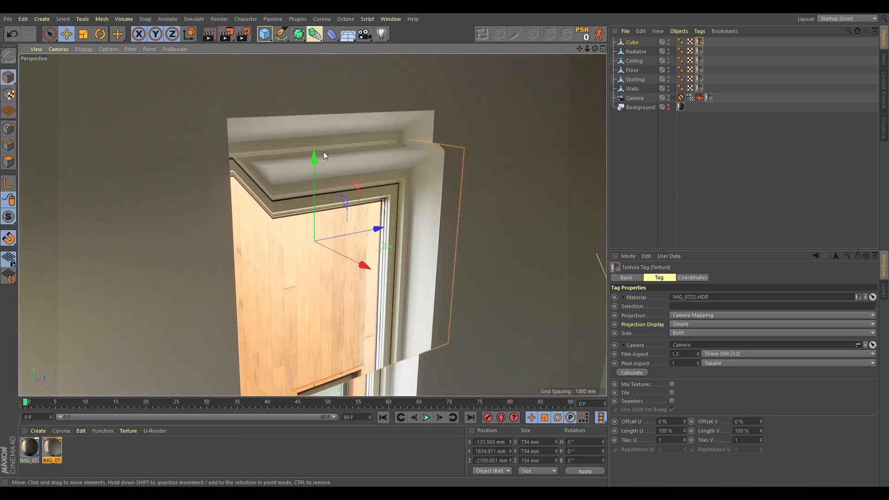
{"action": "left_click_drag", "start_coordinate": [315, 157], "coordinate": [259, 182]}
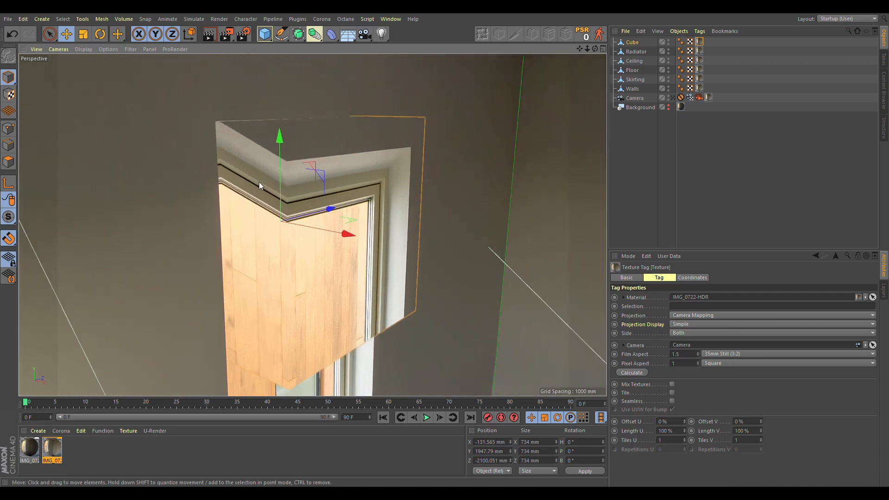
Step: Add a Boole as parent of Walls and place the cube below Walls inside it to cut the window opening
{"action": "left_click", "coordinate": [15, 161]}
{"action": "left_click", "coordinate": [634, 89]}
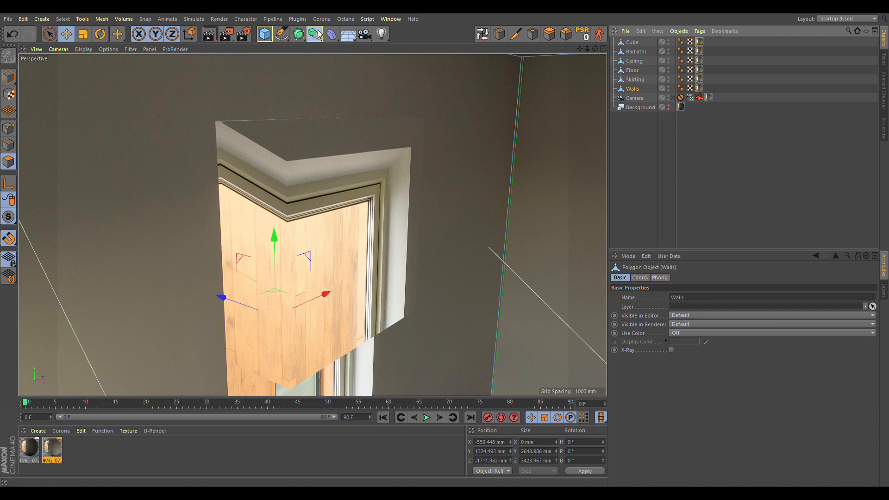
{"action": "left_click", "coordinate": [506, 43], "text": "alt"}
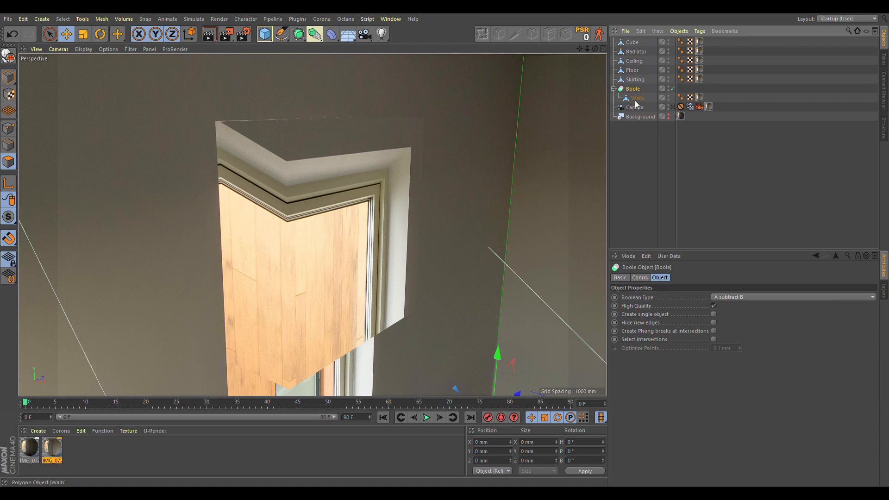
{"action": "left_click", "coordinate": [633, 42]}
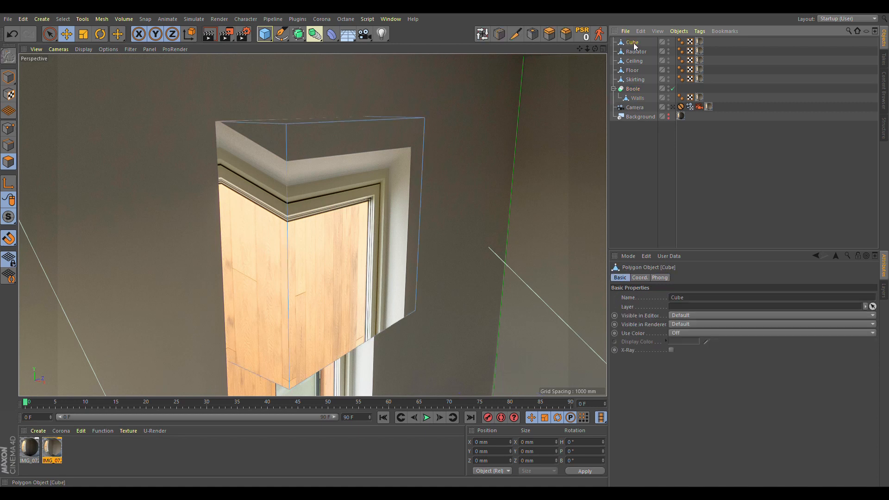
{"action": "left_click_drag", "start_coordinate": [637, 99], "coordinate": [638, 101]}
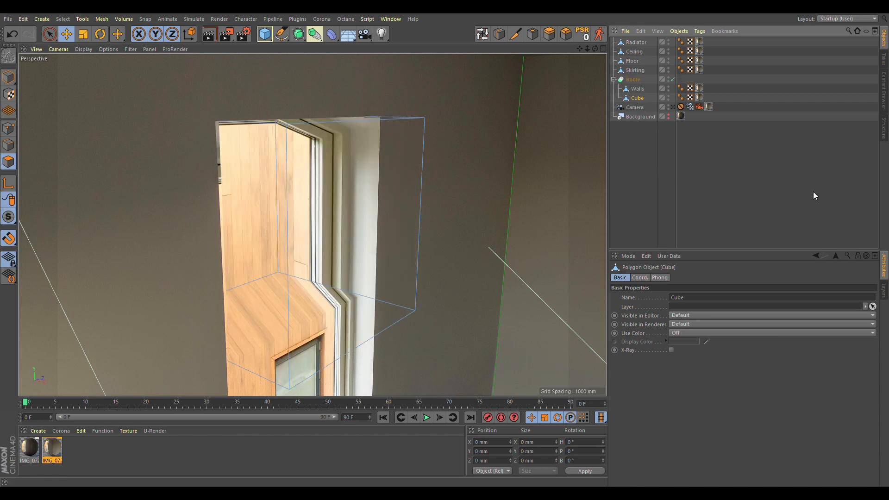
Step: Move the cube's outer face inward along X to about 54 mm so the recess depth matches the photographed window frame
{"action": "left_click_drag", "start_coordinate": [332, 203], "coordinate": [419, 215], "text": "alt"}
{"action": "left_click", "coordinate": [256, 202]}
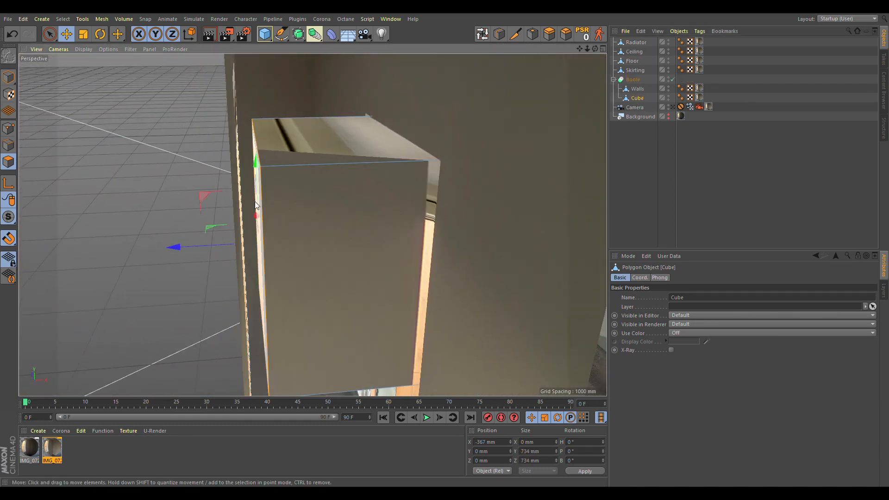
{"action": "left_click_drag", "start_coordinate": [359, 234], "coordinate": [250, 225], "text": "alt"}
{"action": "left_click_drag", "start_coordinate": [316, 225], "coordinate": [406, 263]}
{"action": "left_click_drag", "start_coordinate": [512, 275], "coordinate": [392, 180], "text": "alt"}
{"action": "scroll", "coordinate": [392, 184], "scroll_direction": "up", "scroll_amount": 5}
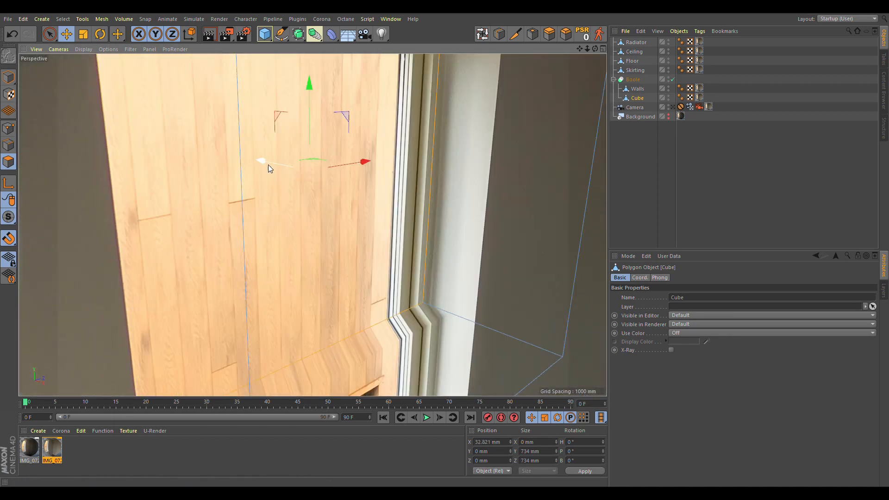
{"action": "left_click_drag", "start_coordinate": [266, 163], "coordinate": [266, 182]}
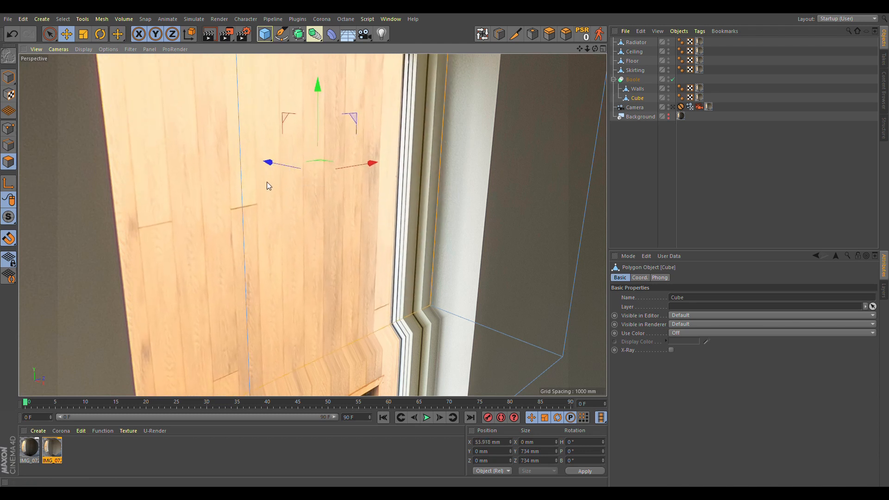
Step: Lower the cube's top face slightly to the window opening's upper edge, making the cube about 729 mm high
{"action": "scroll", "coordinate": [259, 204], "scroll_direction": "down", "scroll_amount": 8}
{"action": "left_click", "coordinate": [369, 99]}
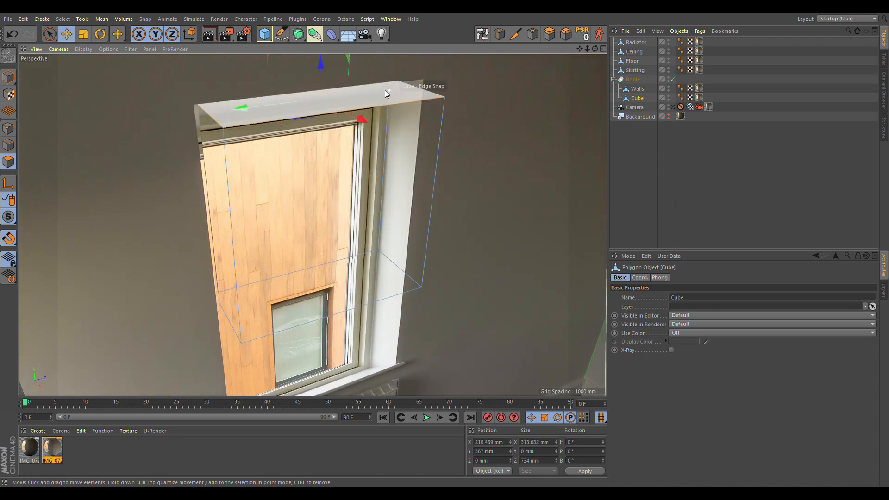
{"action": "scroll", "coordinate": [346, 99], "scroll_direction": "up", "scroll_amount": 8}
{"action": "left_click_drag", "start_coordinate": [341, 99], "coordinate": [350, 178], "text": "alt"}
{"action": "left_click_drag", "start_coordinate": [350, 62], "coordinate": [349, 65]}
Step: Move the cube's side face at the window's left edge to about Z -378 mm to align with the photographed opening
{"action": "left_click_drag", "start_coordinate": [160, 182], "coordinate": [179, 371], "text": "alt"}
{"action": "left_click", "coordinate": [179, 199]}
{"action": "middle_click_drag", "start_coordinate": [179, 370], "coordinate": [178, 284], "text": "alt"}
{"action": "left_click_drag", "start_coordinate": [179, 287], "coordinate": [131, 301]}
{"action": "left_click_drag", "start_coordinate": [320, 257], "coordinate": [288, 255], "text": "alt"}
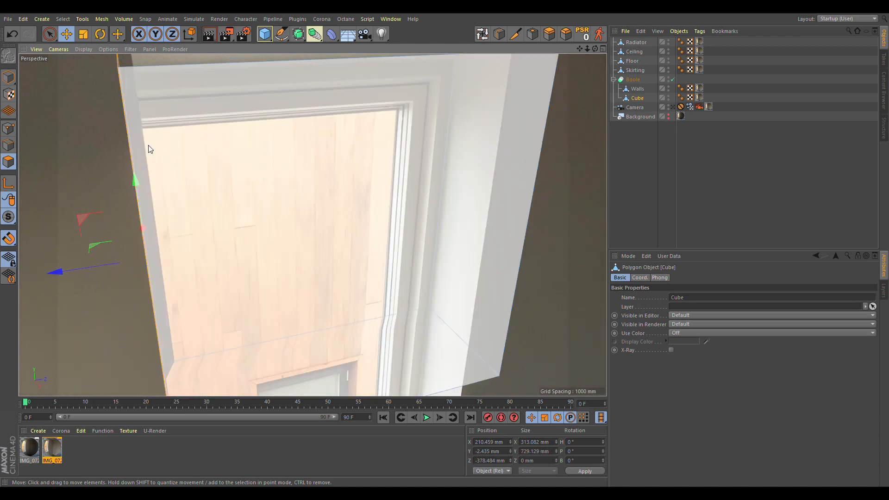
{"action": "middle_click_drag", "start_coordinate": [149, 146], "coordinate": [202, 178], "text": "alt"}
{"action": "scroll", "coordinate": [191, 177], "scroll_direction": "up", "scroll_amount": 5}
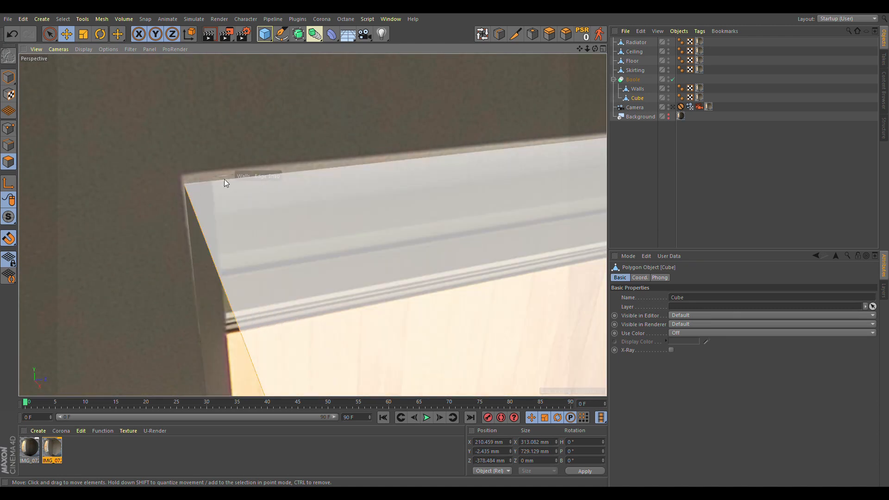
Step: Extend the cube's opposite side face to the window's right edge, making the cube about 855 mm wide along Z
{"action": "left_click_drag", "start_coordinate": [224, 178], "coordinate": [287, 168], "text": "alt"}
{"action": "scroll", "coordinate": [406, 198], "scroll_direction": "down", "scroll_amount": 4}
{"action": "left_click_drag", "start_coordinate": [406, 198], "coordinate": [228, 210], "text": "alt"}
{"action": "left_click", "coordinate": [375, 269]}
{"action": "middle_click_drag", "start_coordinate": [413, 309], "coordinate": [415, 236], "text": "alt"}
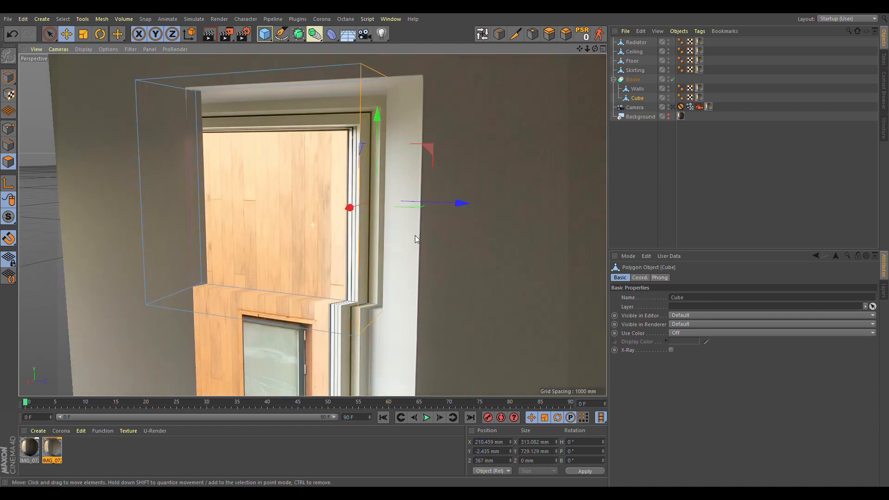
{"action": "left_click_drag", "start_coordinate": [464, 206], "coordinate": [503, 208]}
Step: Lower the cube's bottom face until the opening reaches the photographed window sill above the radiator
{"action": "left_click_drag", "start_coordinate": [249, 311], "coordinate": [306, 357], "text": "alt"}
{"action": "left_click", "coordinate": [321, 286]}
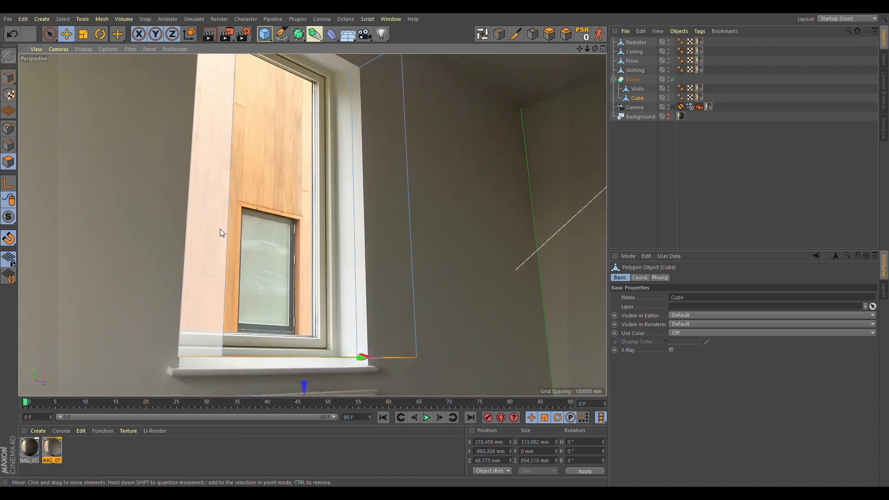
{"action": "left_click_drag", "start_coordinate": [220, 229], "coordinate": [269, 244], "text": "alt"}
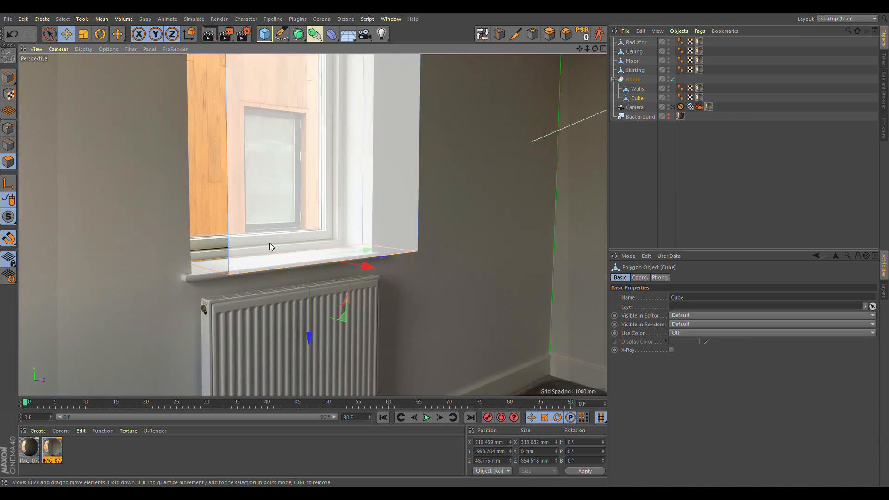
{"action": "right_click_drag", "start_coordinate": [254, 287], "coordinate": [368, 257], "text": "alt"}
{"action": "left_click_drag", "start_coordinate": [369, 256], "coordinate": [340, 269], "text": "alt"}
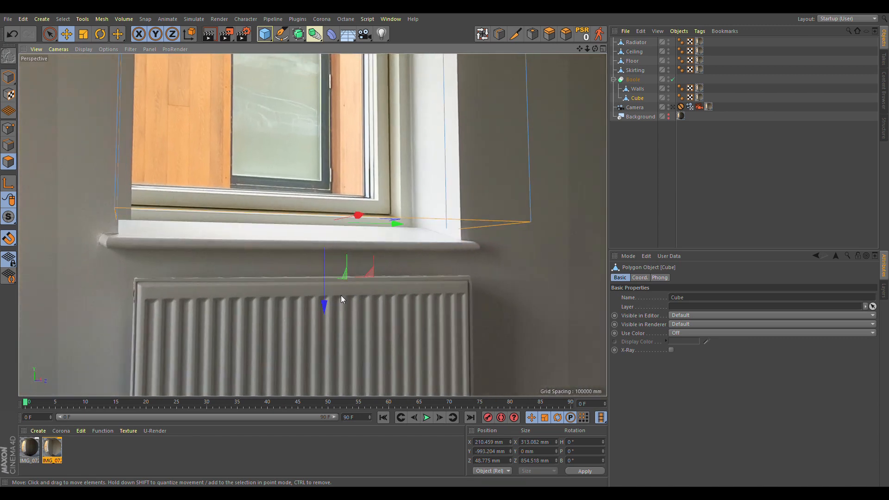
{"action": "left_click_drag", "start_coordinate": [325, 312], "coordinate": [329, 320]}
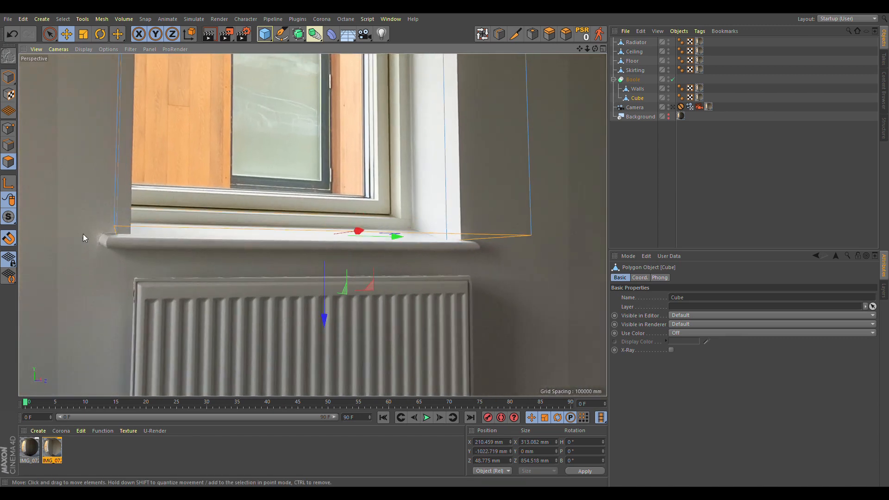
{"action": "left_click_drag", "start_coordinate": [83, 234], "coordinate": [196, 240], "text": "alt"}
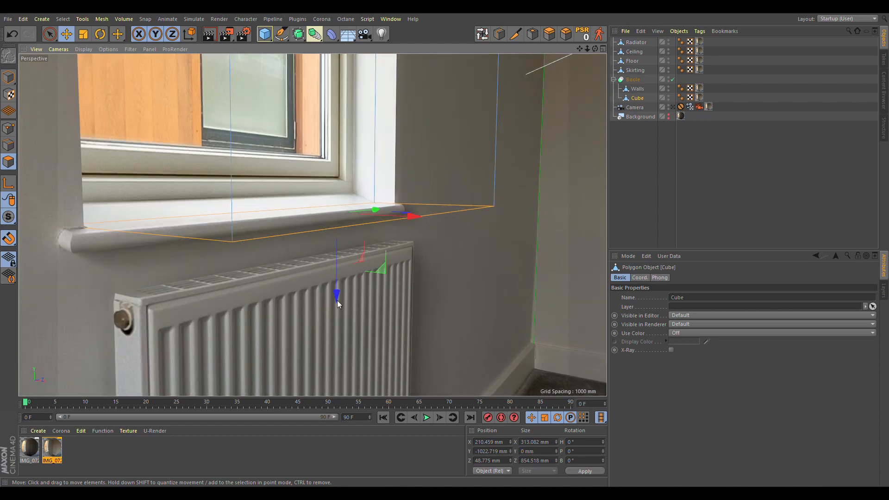
{"action": "left_click_drag", "start_coordinate": [337, 289], "coordinate": [339, 295]}
Step: Deselect the cube and examine the window recess, sill, radiator and overall room projection from several angles
{"action": "left_click_drag", "start_coordinate": [324, 218], "coordinate": [365, 128], "text": "alt"}
{"action": "left_click_drag", "start_coordinate": [326, 151], "coordinate": [481, 168], "text": "alt"}
{"action": "left_click", "coordinate": [756, 180]}
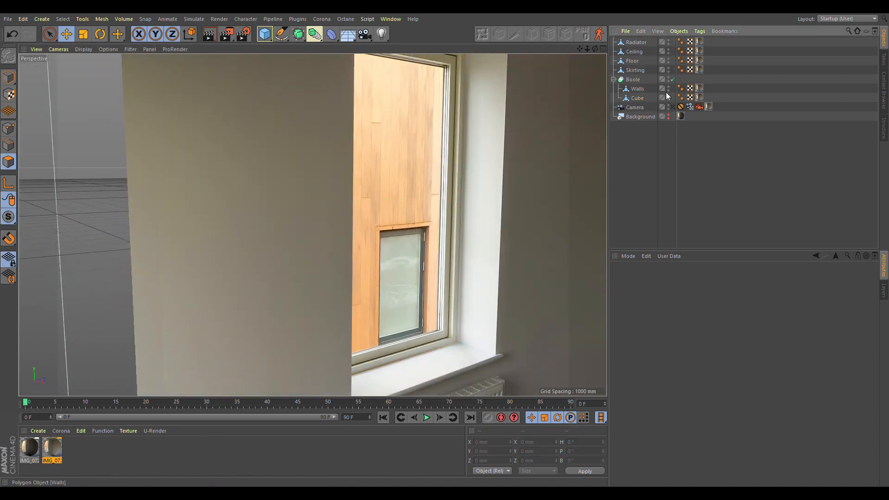
{"action": "left_click_drag", "start_coordinate": [528, 184], "coordinate": [345, 221], "text": "alt"}
{"action": "mouse_move", "coordinate": [362, 265]}
{"action": "left_mouse_down", "text": "alt"}
{"action": "mouse_move", "coordinate": [360, 190]}
{"action": "mouse_move", "coordinate": [341, 254]}
{"action": "mouse_move", "coordinate": [357, 261]}
{"action": "left_mouse_up", "text": "alt"}
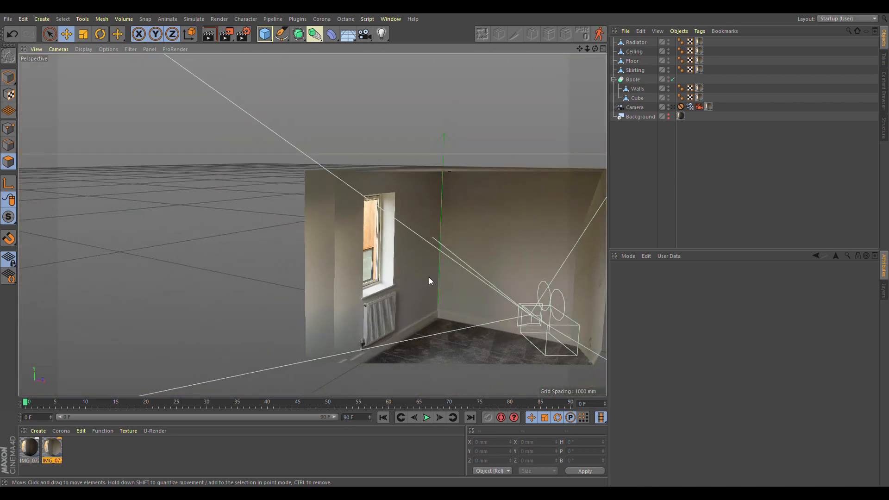
{"action": "left_click_drag", "start_coordinate": [426, 277], "coordinate": [248, 224], "text": "alt"}
{"action": "scroll", "coordinate": [285, 247], "scroll_direction": "up", "scroll_amount": 3}
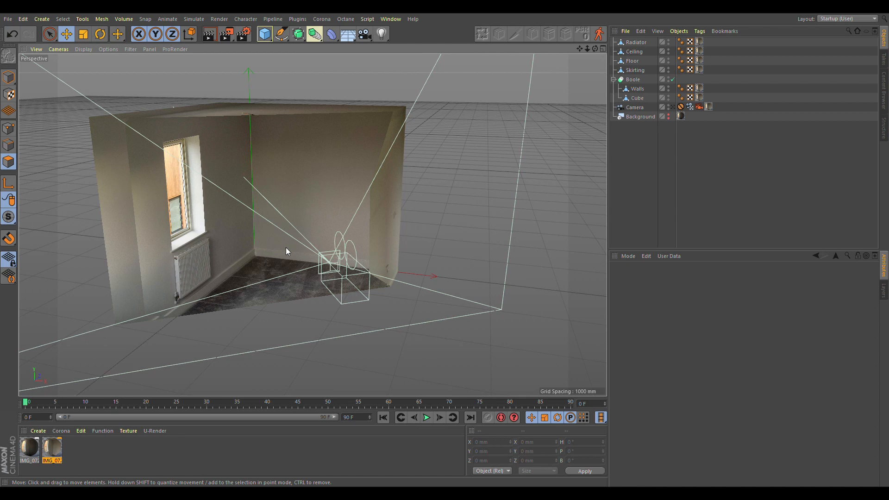
{"action": "scroll", "coordinate": [174, 251], "scroll_direction": "up", "scroll_amount": 6}
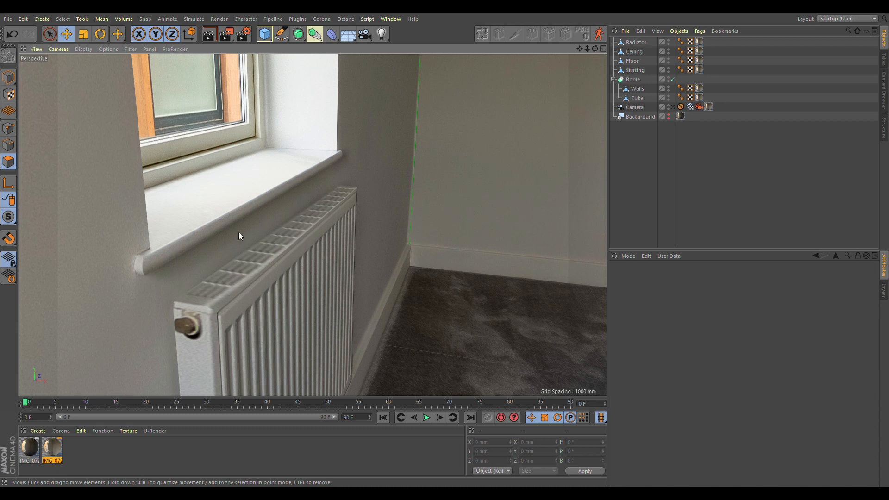
{"action": "left_click_drag", "start_coordinate": [143, 256], "coordinate": [88, 256], "text": "alt"}
{"action": "scroll", "coordinate": [316, 240], "scroll_direction": "down", "scroll_amount": 4}
{"action": "scroll", "coordinate": [352, 272], "scroll_direction": "down", "scroll_amount": 5}
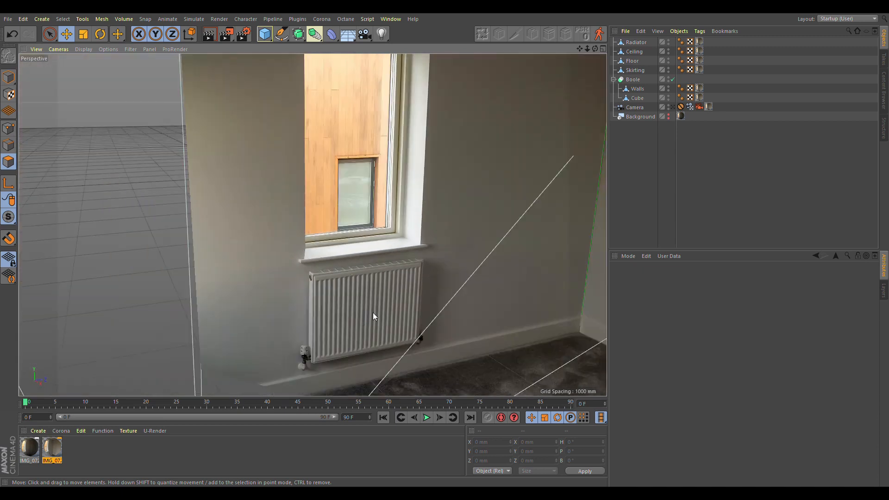
{"action": "middle_click_drag", "start_coordinate": [374, 313], "coordinate": [313, 224], "text": "alt"}
{"action": "left_click_drag", "start_coordinate": [276, 293], "coordinate": [407, 271], "text": "alt"}
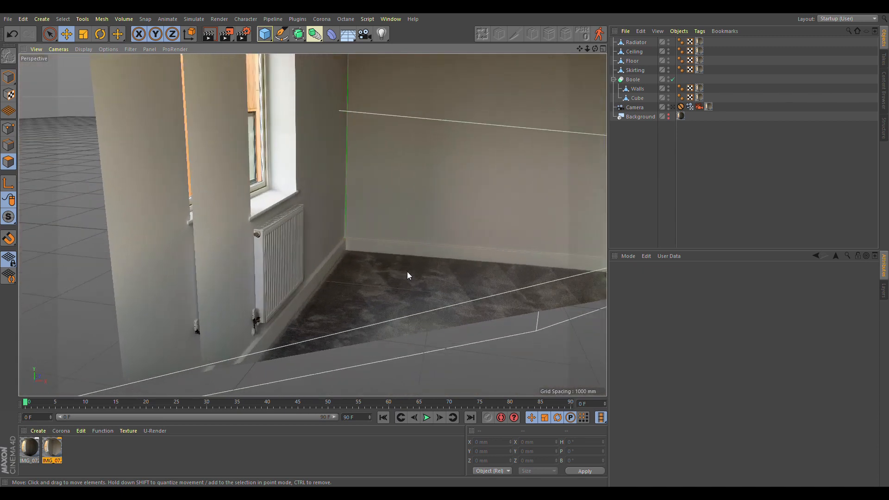
{"action": "middle_click_drag", "start_coordinate": [407, 271], "coordinate": [287, 290], "text": "alt"}
{"action": "scroll", "coordinate": [343, 295], "scroll_direction": "down", "scroll_amount": 5}
{"action": "left_click_drag", "start_coordinate": [345, 295], "coordinate": [311, 308], "text": "alt"}
{"action": "left_click_drag", "start_coordinate": [359, 184], "coordinate": [355, 162], "text": "alt"}
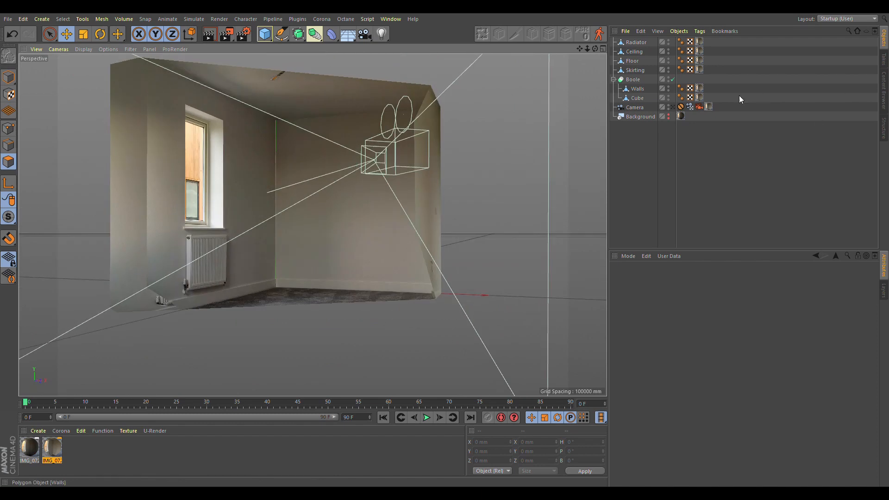
Step: Look through the projection camera and open the Sofas & Armchairs folder in the preset library
{"action": "left_click", "coordinate": [673, 107]}
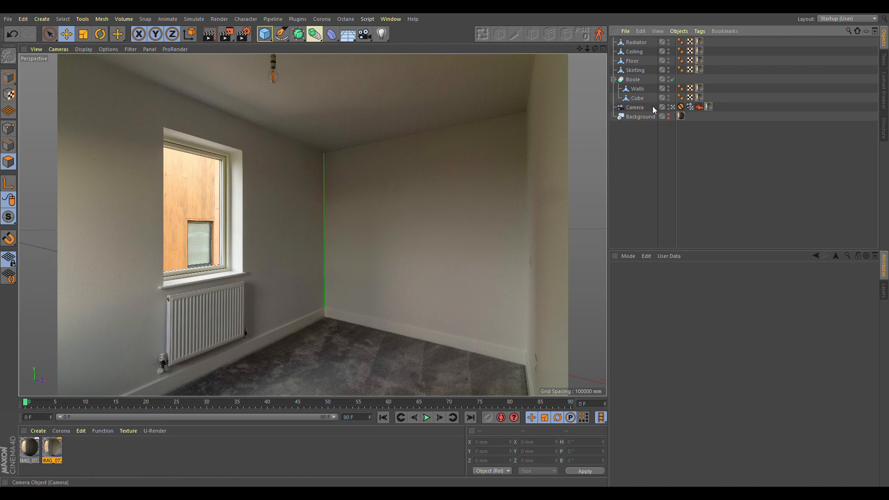
{"action": "left_click", "coordinate": [884, 86]}
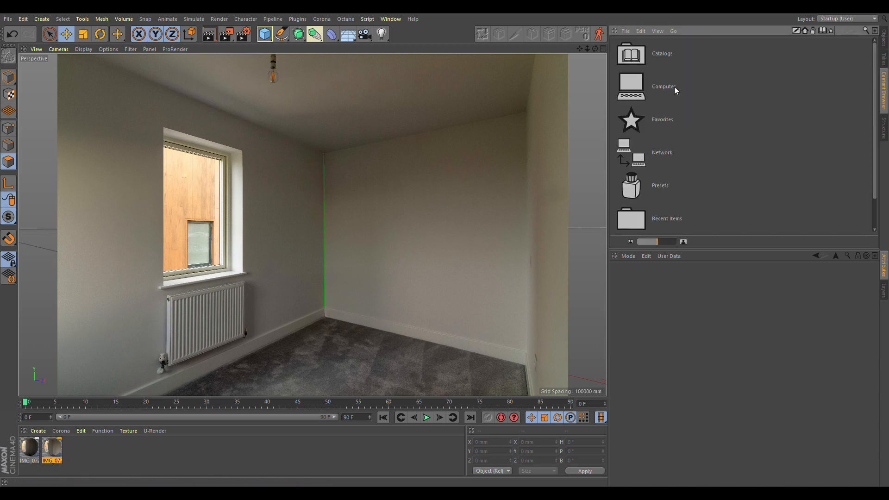
{"action": "double_click", "coordinate": [654, 188]}
{"action": "double_click", "coordinate": [656, 54]}
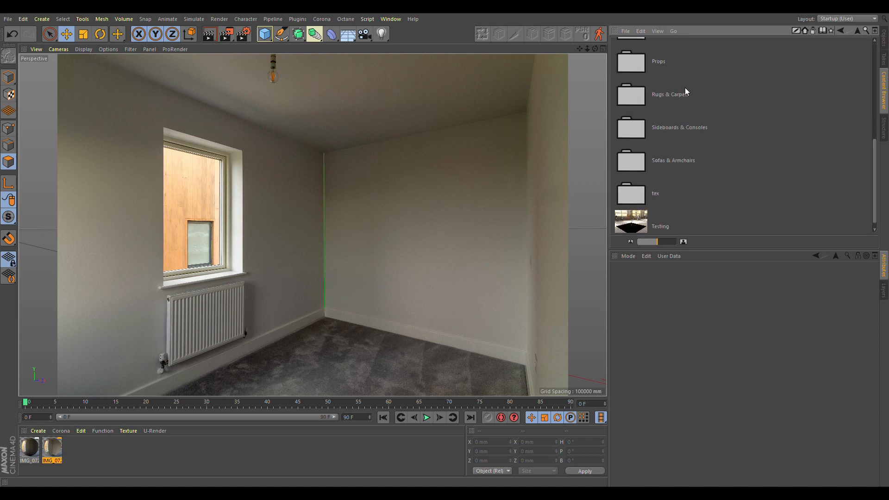
{"action": "double_click", "coordinate": [648, 58]}
{"action": "scroll", "coordinate": [649, 69], "scroll_direction": "down", "scroll_amount": 3}
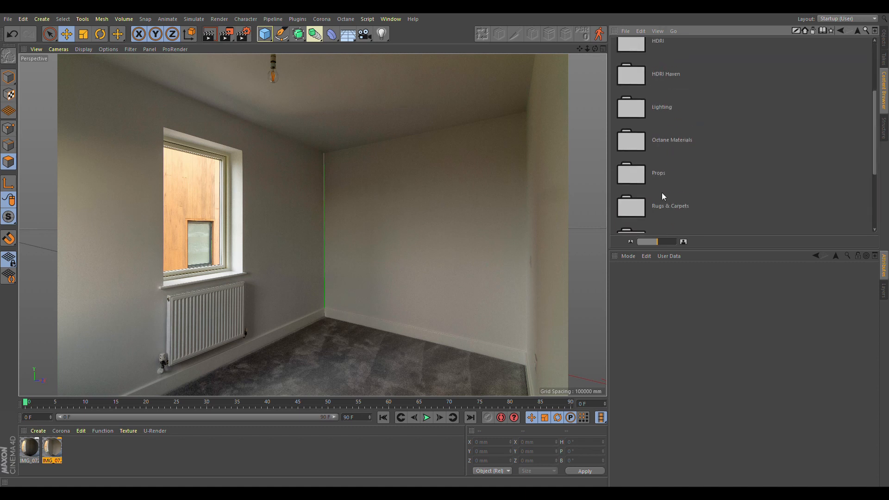
{"action": "scroll", "coordinate": [669, 91], "scroll_direction": "down", "scroll_amount": 2}
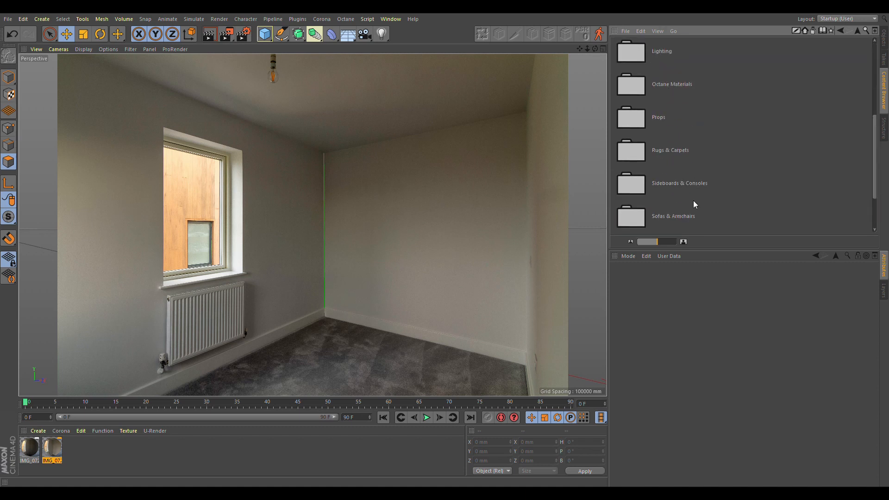
{"action": "double_click", "coordinate": [671, 218]}
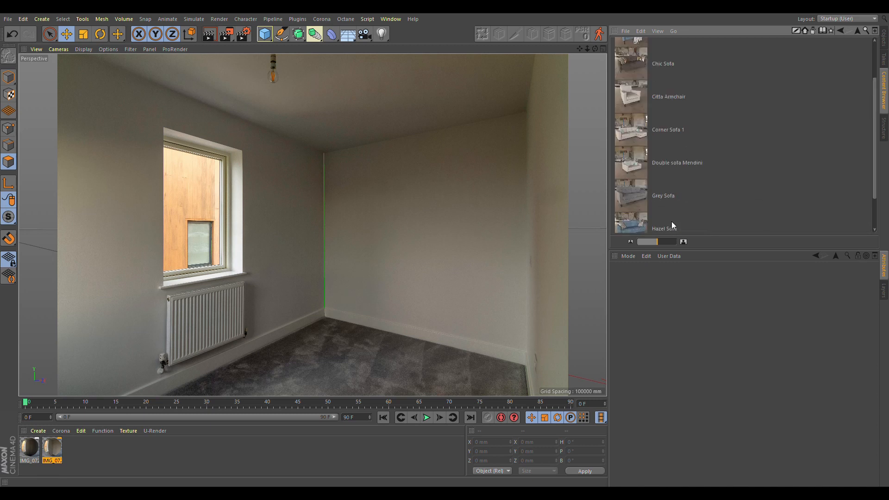
Step: Add the Chic Armchair preset to the scene and move it out of the room corner onto the open carpet
{"action": "scroll", "coordinate": [673, 79], "scroll_direction": "up", "scroll_amount": 3}
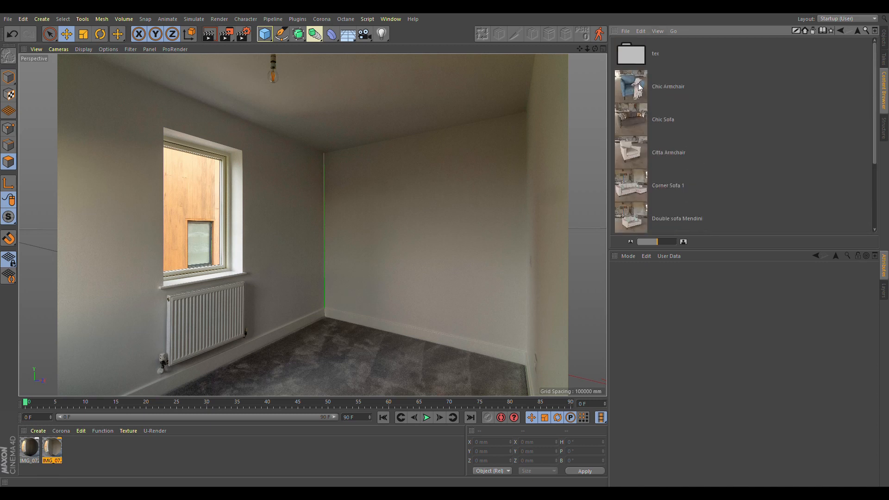
{"action": "left_click_drag", "start_coordinate": [667, 90], "coordinate": [491, 299]}
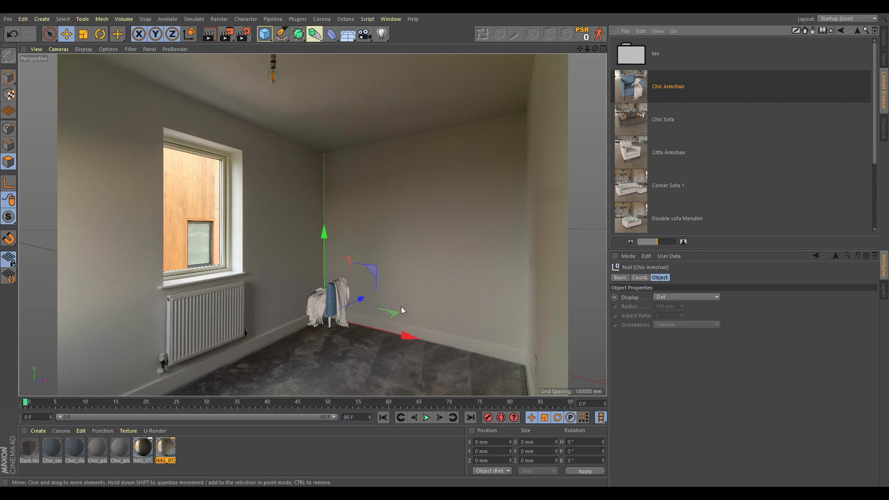
{"action": "left_click_drag", "start_coordinate": [386, 339], "coordinate": [452, 343]}
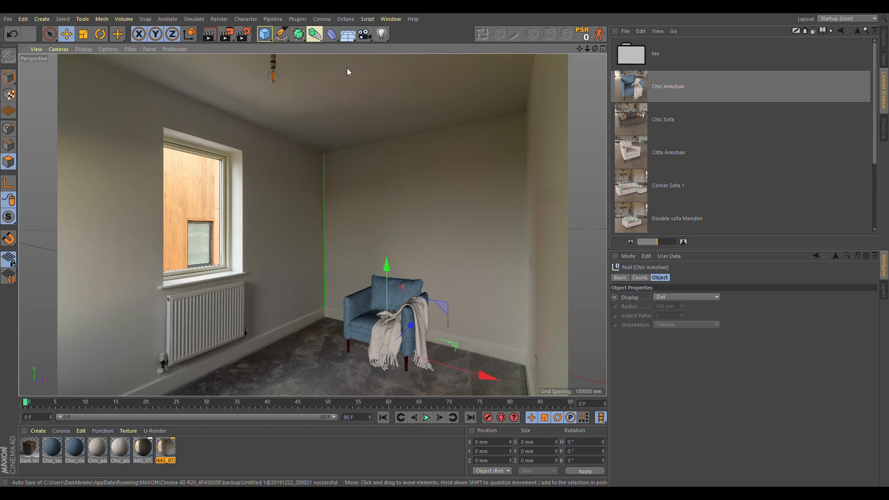
Step: Group Radiator, Ceiling, Floor, Skirting and the Boole with its children under a null named Reference, and hide it
{"action": "left_click", "coordinate": [885, 37]}
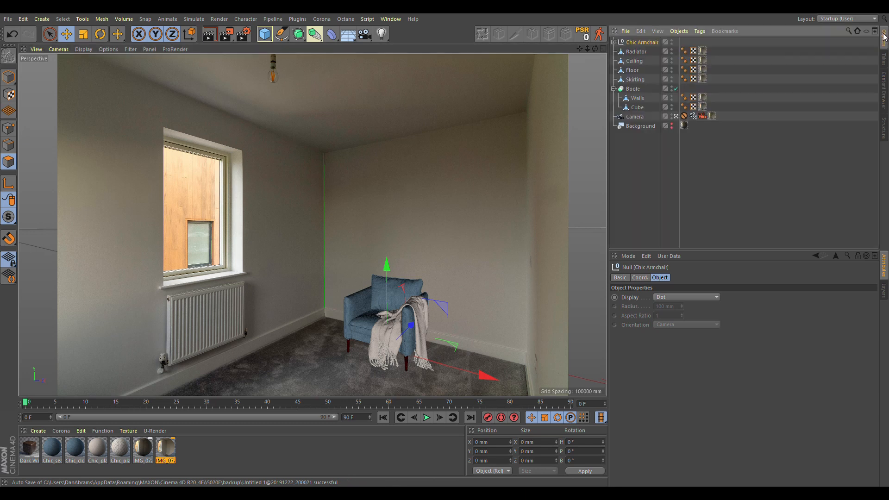
{"action": "left_click", "coordinate": [638, 52]}
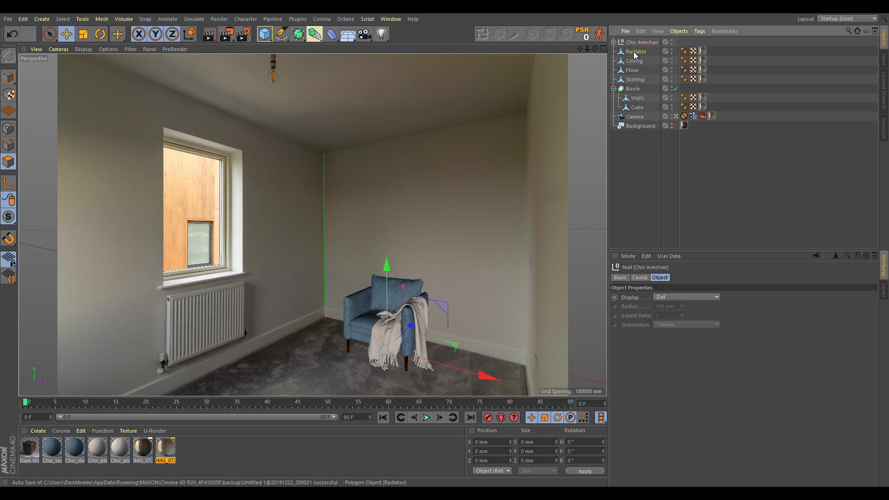
{"action": "left_click", "coordinate": [639, 107], "text": "shift"}
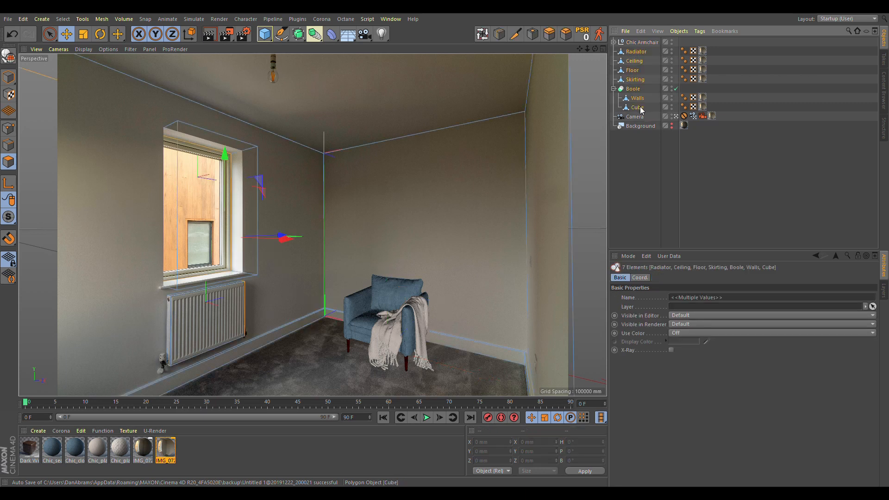
{"action": "key", "text": "alt+g"}
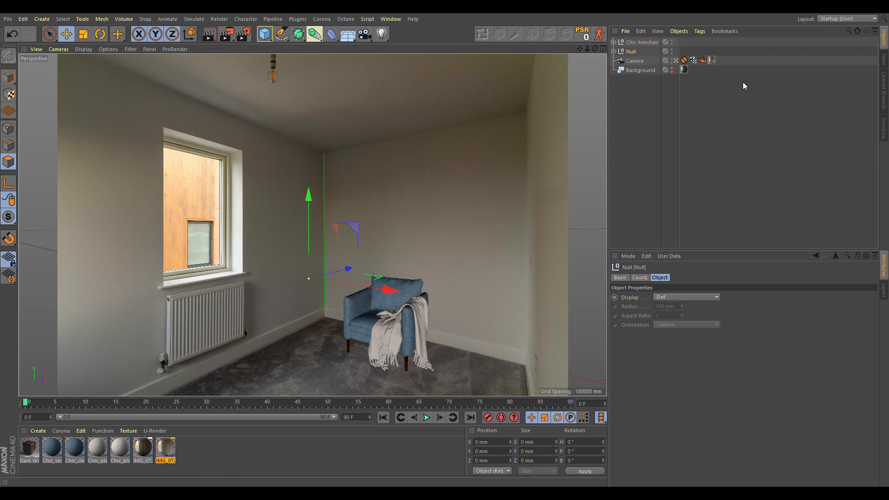
{"action": "type", "text": "Reference"}
{"action": "key", "text": "Return"}
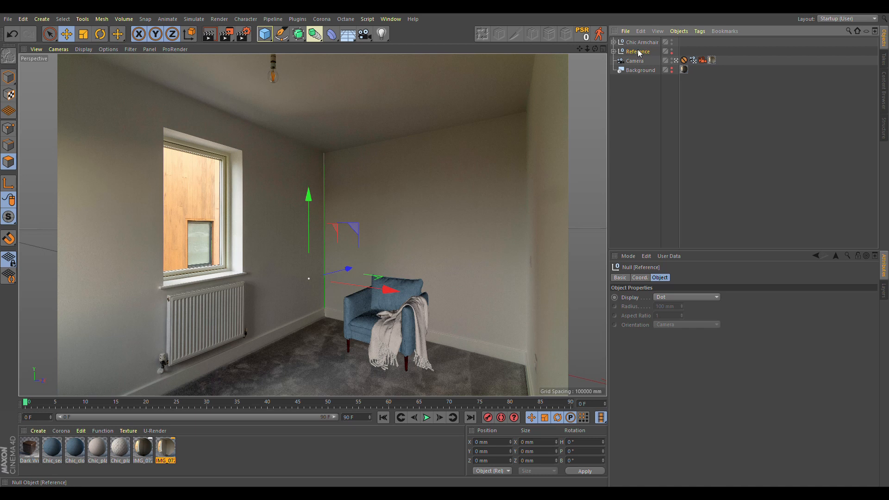
Step: Duplicate the Reference group, make the copy visible and expand its hierarchy
{"action": "key", "text": "ctrl+c"}
{"action": "key", "text": "ctrl+v"}
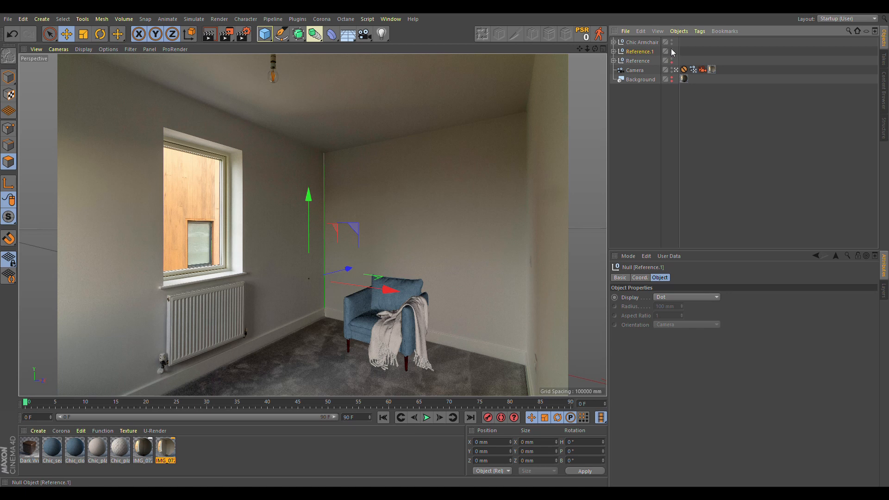
{"action": "left_click", "coordinate": [614, 52]}
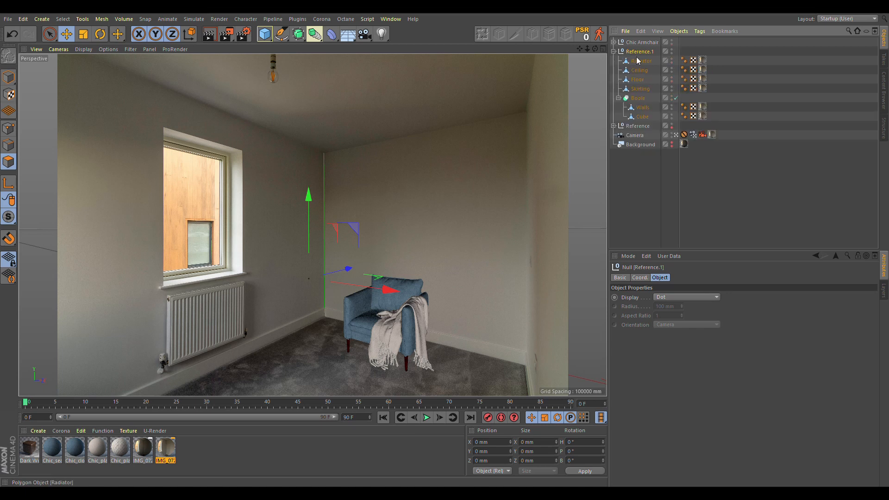
Step: Rename the duplicated Reference.1 group as Shadow
{"action": "left_click", "coordinate": [703, 69]}
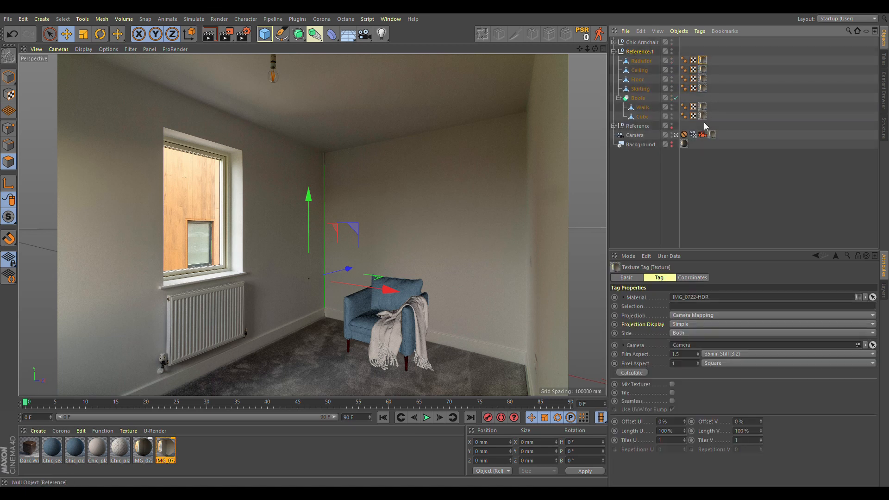
{"action": "left_click", "coordinate": [634, 52]}
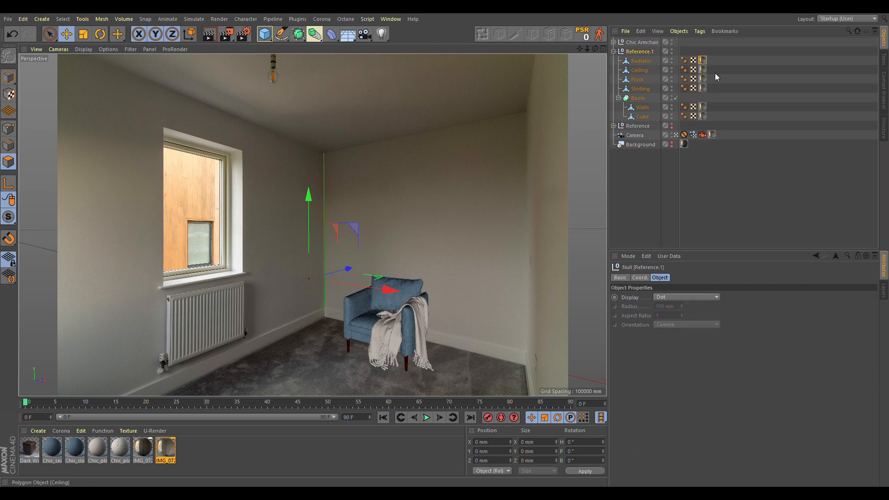
{"action": "type", "text": "Shadow"}
{"action": "key", "text": "Return"}
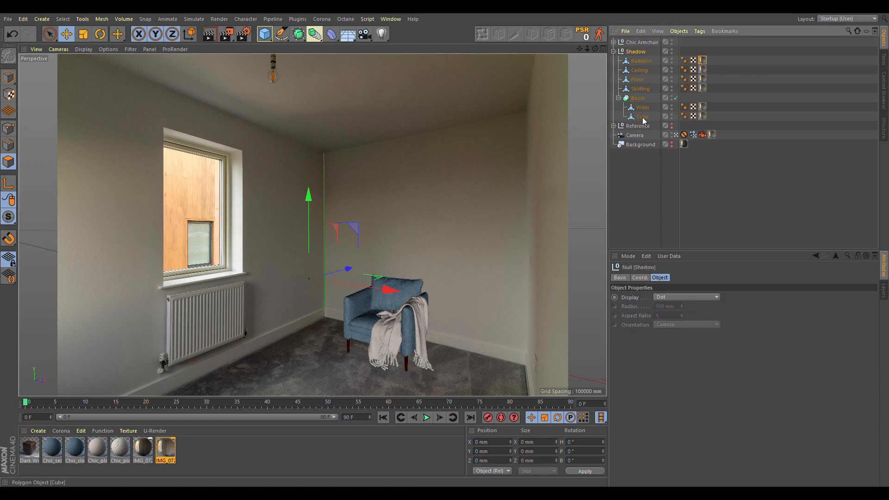
Step: Delete the camera-mapped texture tags from all six objects in the Shadow group, from Radiator to Cube
{"action": "left_click", "coordinate": [703, 61]}
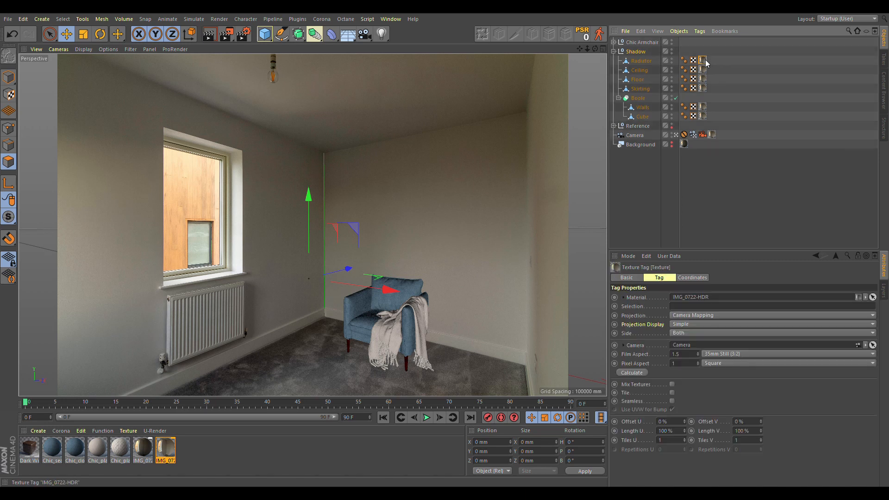
{"action": "left_click", "coordinate": [703, 116], "text": "shift"}
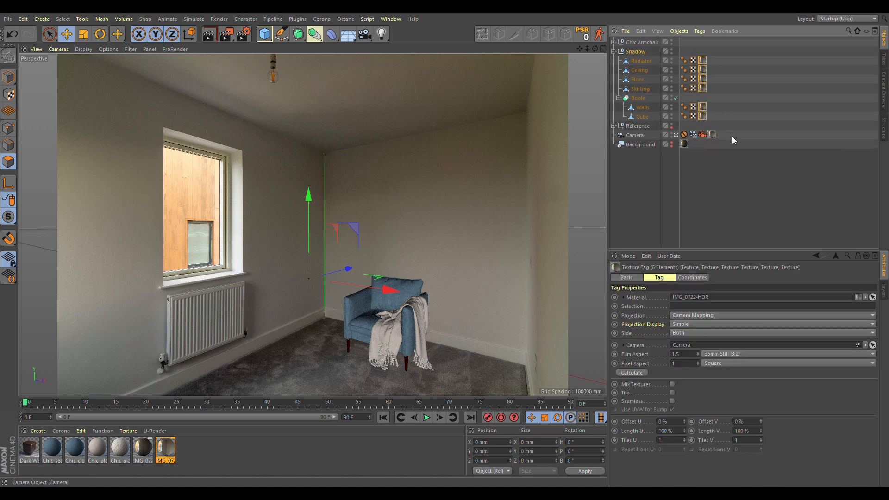
{"action": "key", "text": "Delete"}
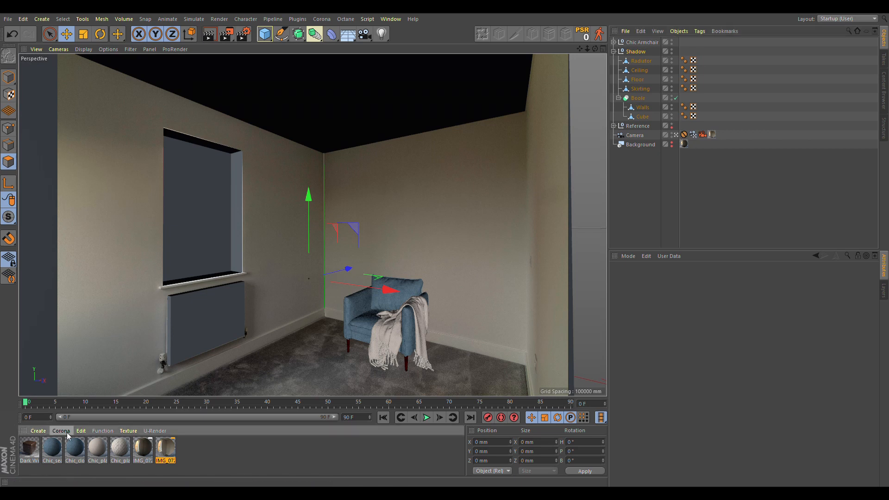
Step: Create a Corona Shadow Catcher material and set its matte mode to Environment
{"action": "left_click", "coordinate": [74, 410]}
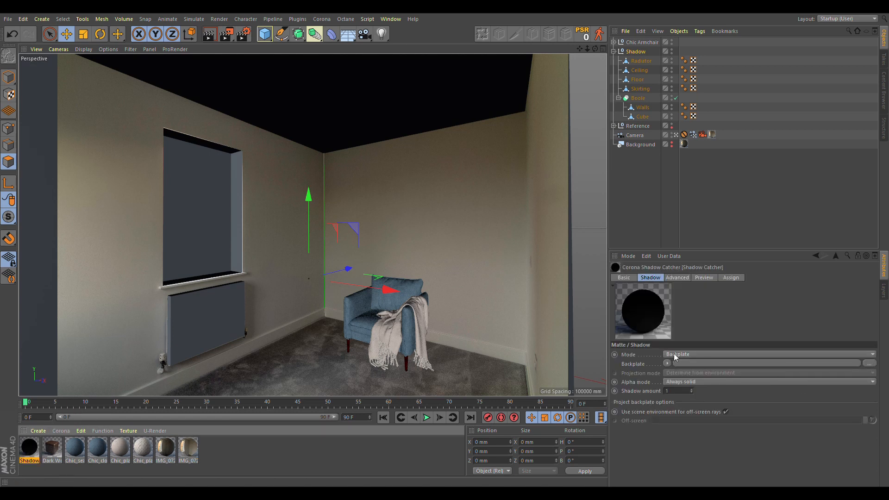
{"action": "left_click", "coordinate": [678, 372]}
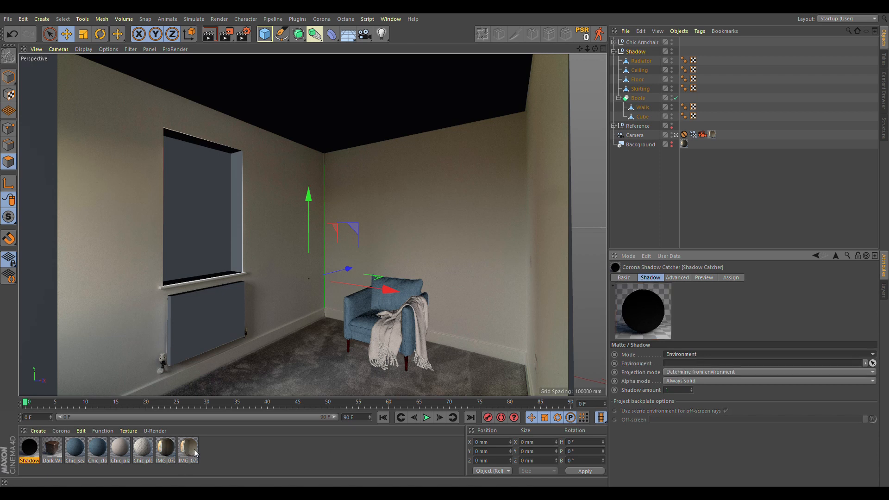
Step: Delete the Background object and the duplicate photo material it used, keeping the IMG_0722-HDR material
{"action": "left_click", "coordinate": [194, 452]}
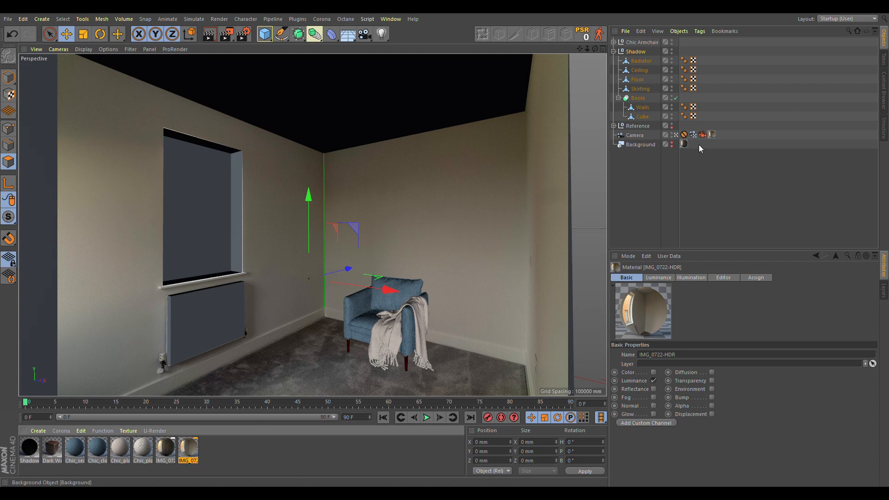
{"action": "left_click", "coordinate": [642, 145]}
{"action": "key", "text": "Delete"}
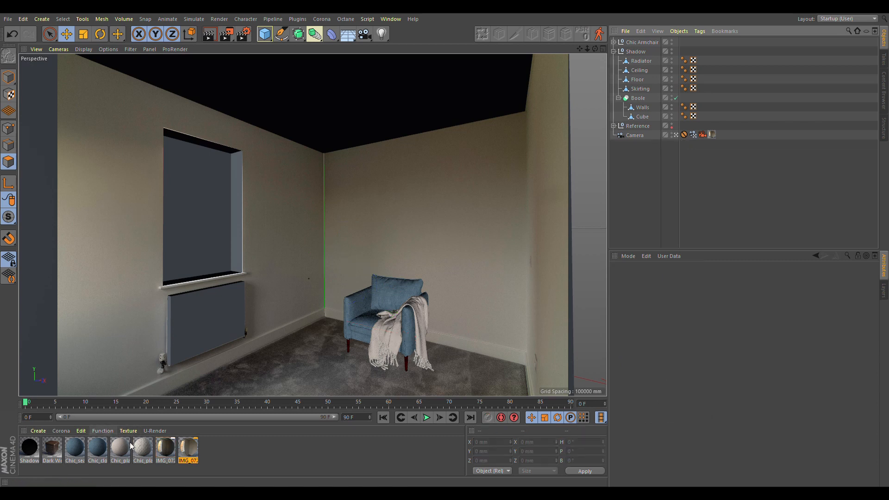
{"action": "left_click", "coordinate": [169, 447]}
{"action": "key", "text": "Delete"}
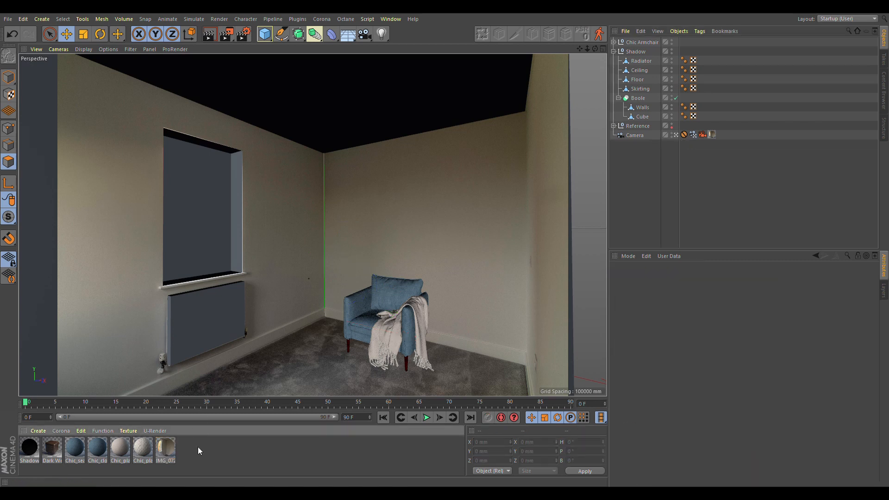
Step: Assign the IMG_0722-HDR material as the Environment of the Shadow Catcher material
{"action": "left_click", "coordinate": [165, 447]}
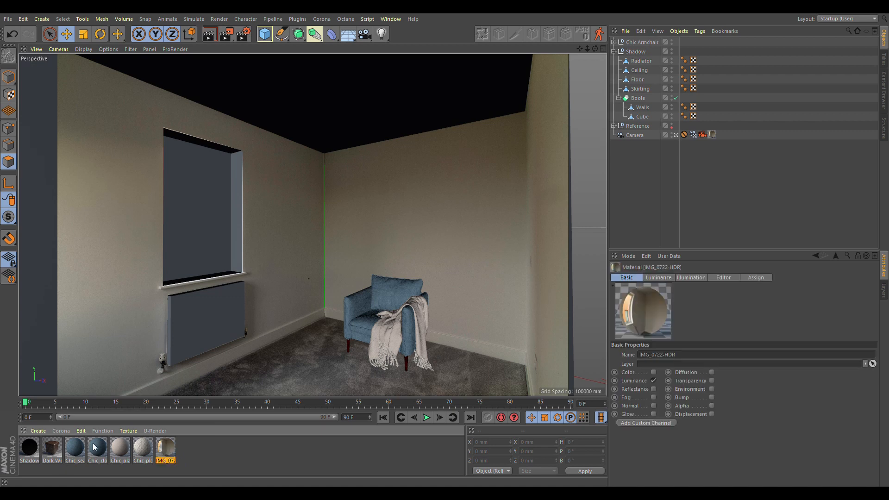
{"action": "left_click", "coordinate": [33, 449]}
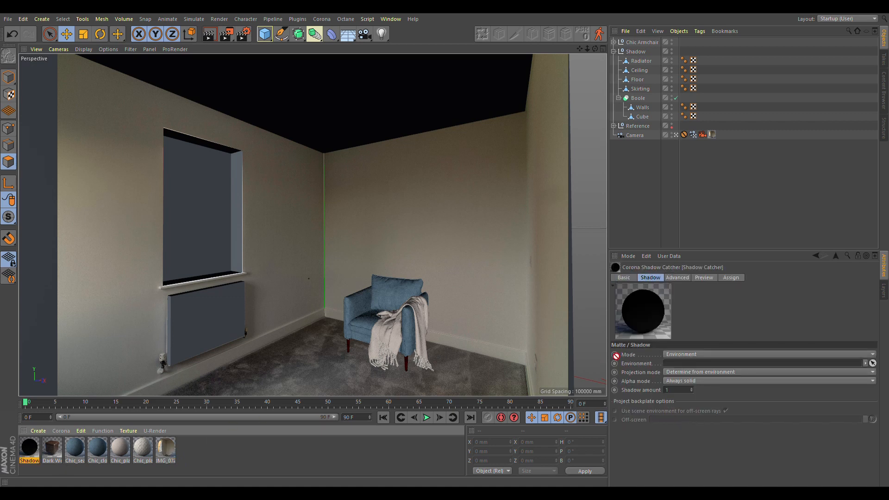
{"action": "left_click_drag", "start_coordinate": [616, 356], "coordinate": [683, 363]}
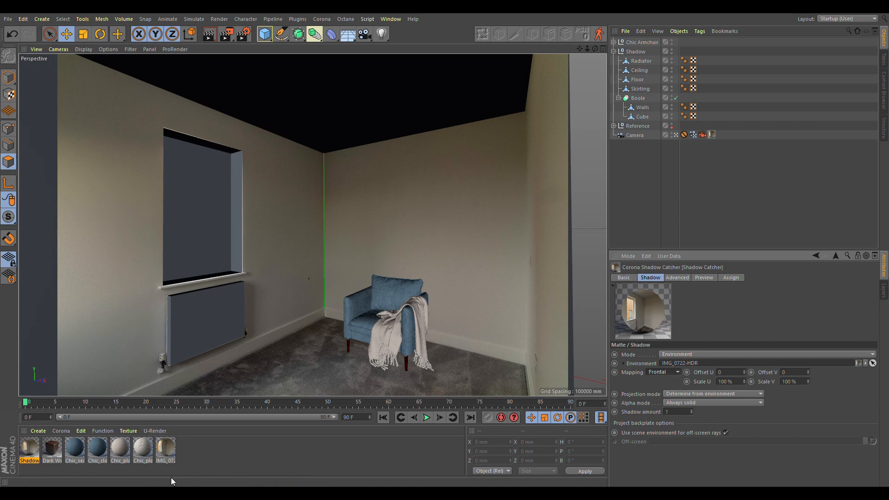
Step: Move the Shadow Catcher to the end of the material list and rename the IMG_0722-HDR material as Reference
{"action": "left_click_drag", "start_coordinate": [34, 454], "coordinate": [196, 454]}
{"action": "left_click", "coordinate": [141, 459]}
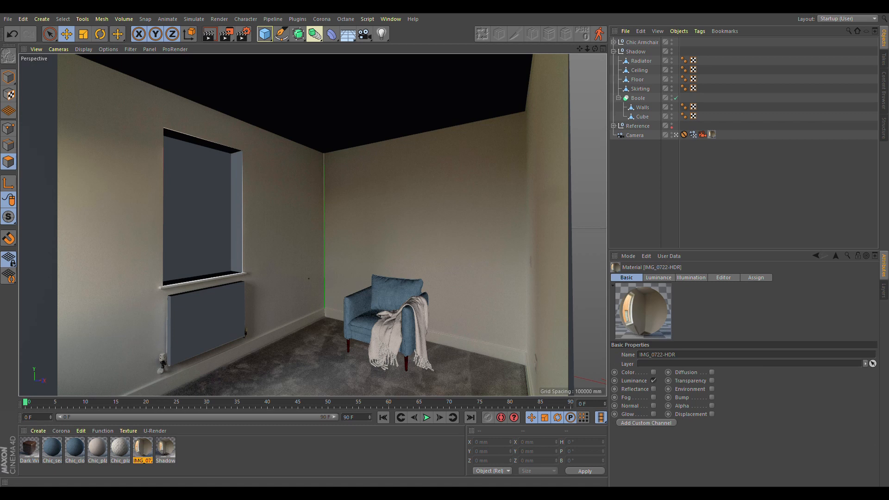
{"action": "type", "text": "Reference"}
{"action": "key", "text": "Return"}
Step: Apply the Shadow Catcher material to the Shadow group's parent null
{"action": "left_click", "coordinate": [164, 444]}
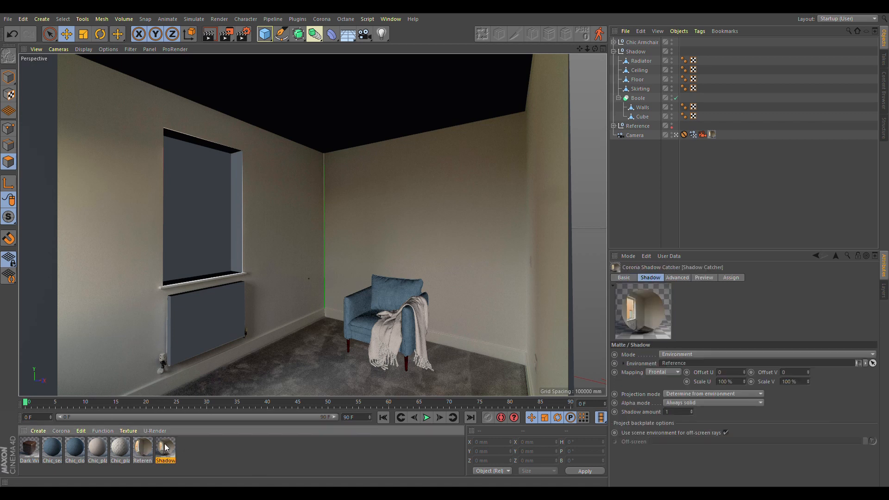
{"action": "left_click", "coordinate": [147, 448]}
{"action": "left_click", "coordinate": [158, 453]}
{"action": "left_click", "coordinate": [622, 53]}
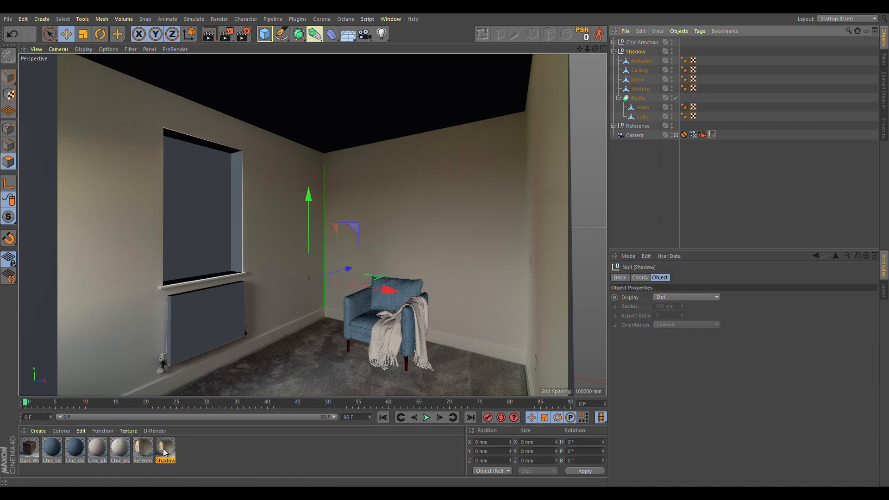
{"action": "left_click_drag", "start_coordinate": [163, 449], "coordinate": [641, 53]}
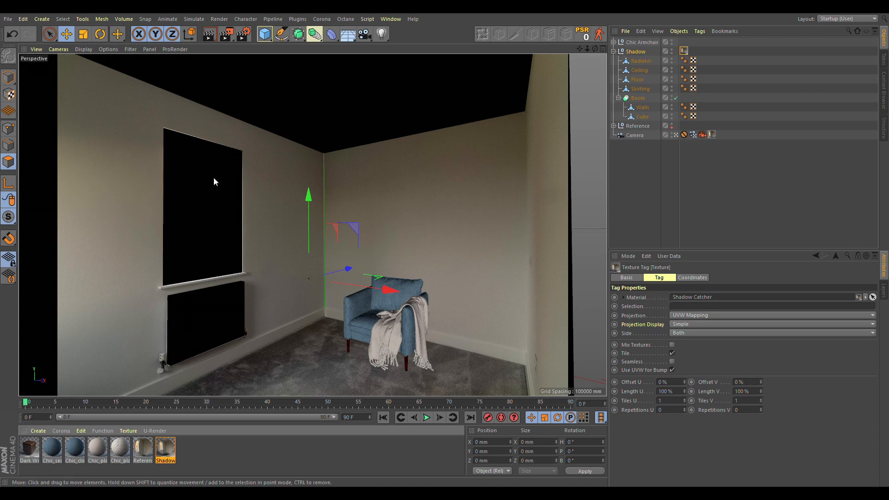
Step: Examine the Reference texture tags on the Reference group's objects and on the camera, and collapse the group again
{"action": "left_click", "coordinate": [614, 126]}
{"action": "left_click", "coordinate": [703, 136]}
{"action": "left_click", "coordinate": [703, 190], "text": "shift"}
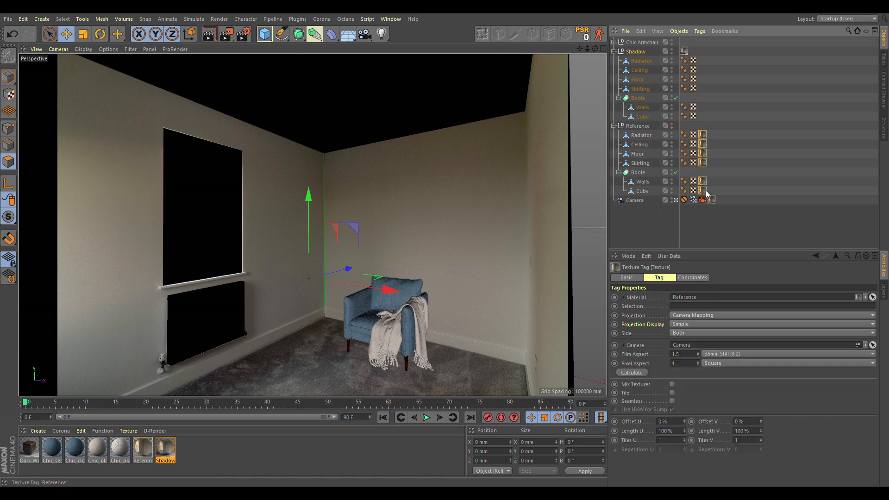
{"action": "left_click", "coordinate": [730, 144]}
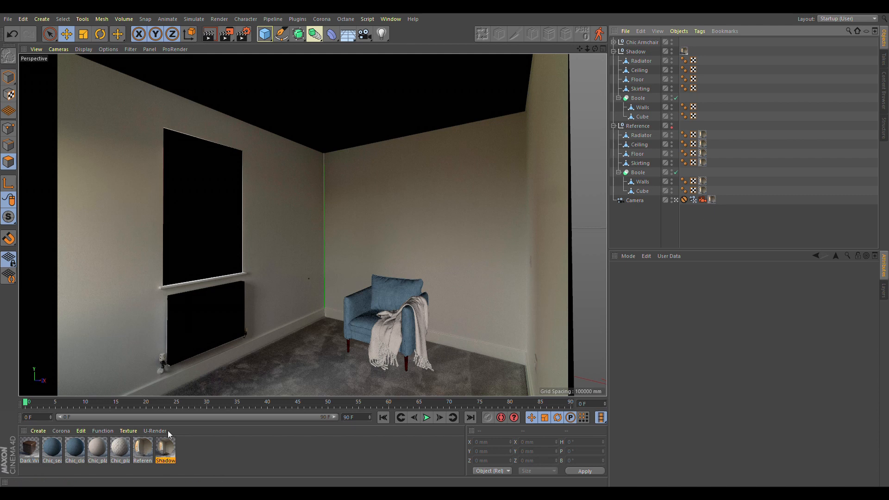
{"action": "left_click", "coordinate": [711, 199]}
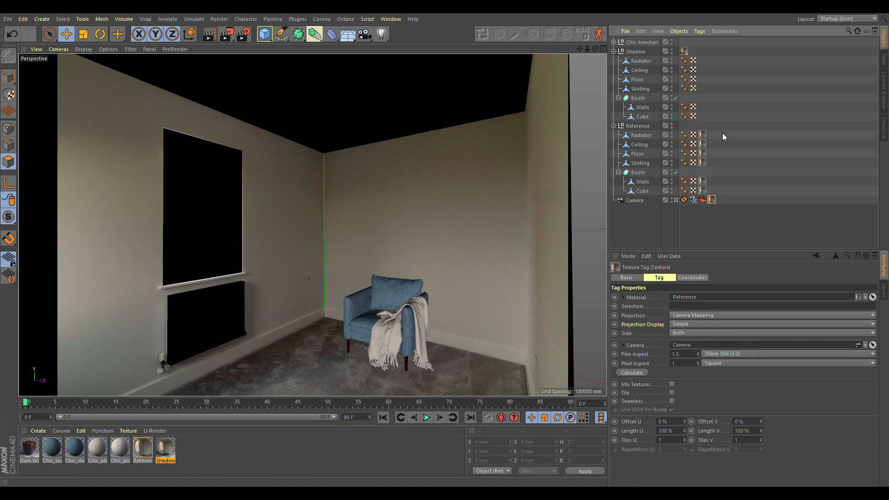
{"action": "left_click", "coordinate": [713, 214]}
{"action": "left_click", "coordinate": [613, 126]}
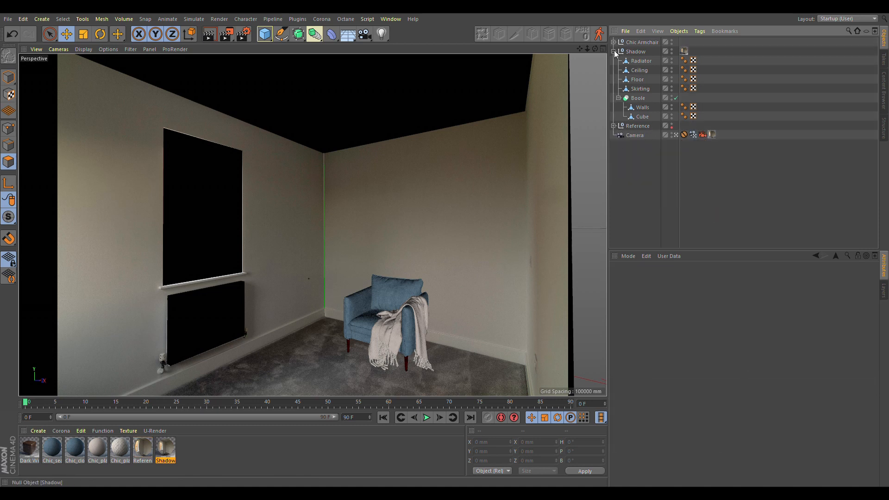
Step: Hide the Shadow group in the viewport while keeping the Reference group shown, and collapse the Shadow hierarchy
{"action": "left_click", "coordinate": [671, 124]}
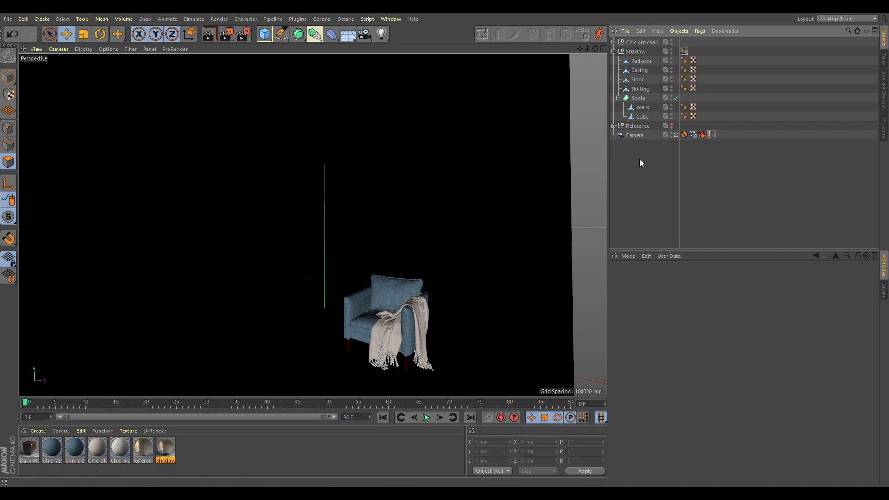
{"action": "left_click", "coordinate": [672, 125]}
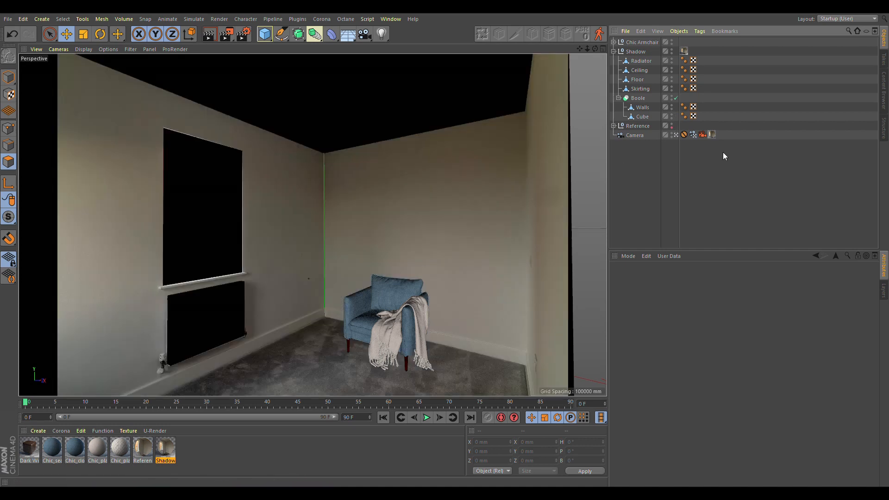
{"action": "left_click", "coordinate": [672, 50]}
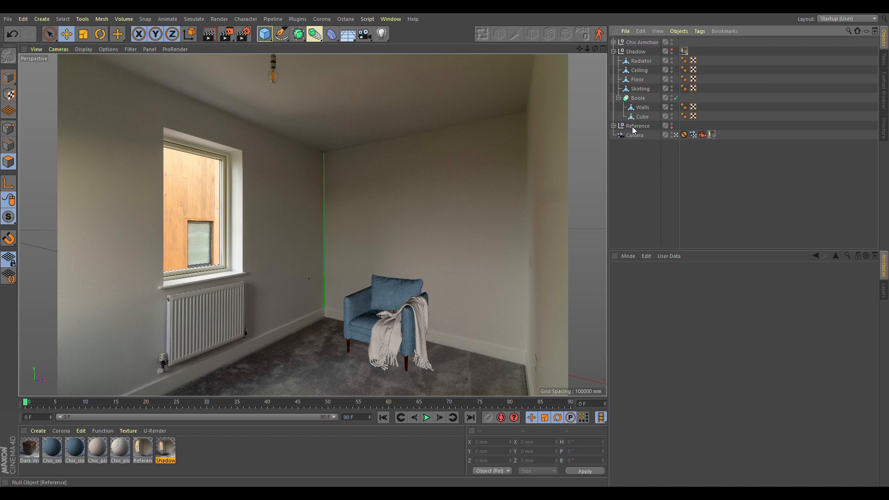
{"action": "left_click", "coordinate": [613, 51]}
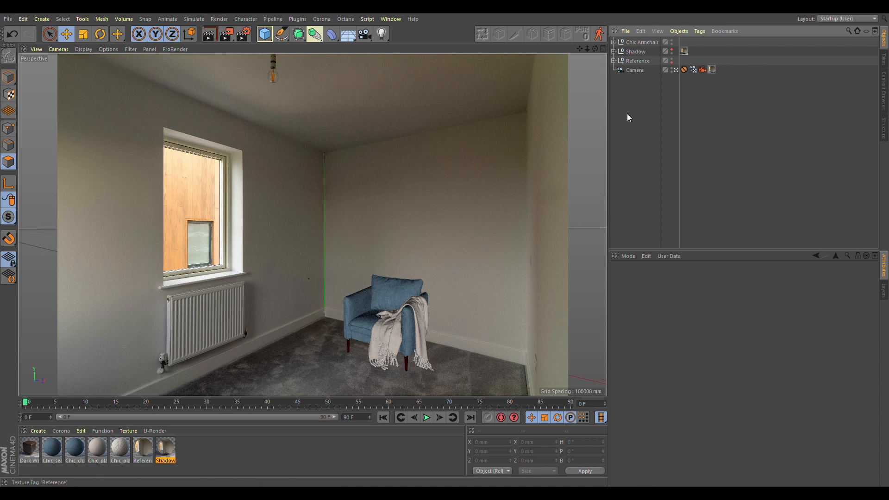
Step: Add a Corona Light and move it to the floor area below the window
{"action": "key", "text": "shift+r"}
{"action": "left_click", "coordinate": [356, 49]}
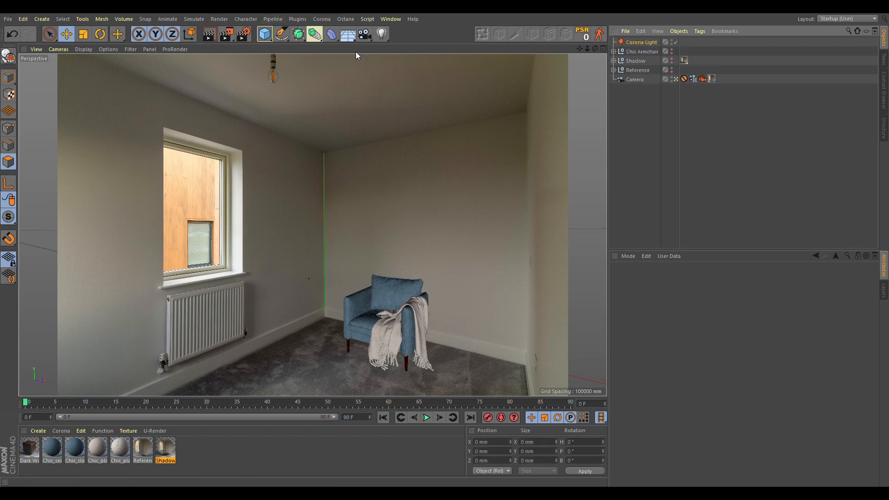
{"action": "left_click_drag", "start_coordinate": [361, 303], "coordinate": [195, 395]}
Step: Rotate the Corona Light parallel to the window wall and raise it into the window opening
{"action": "left_click", "coordinate": [100, 33]}
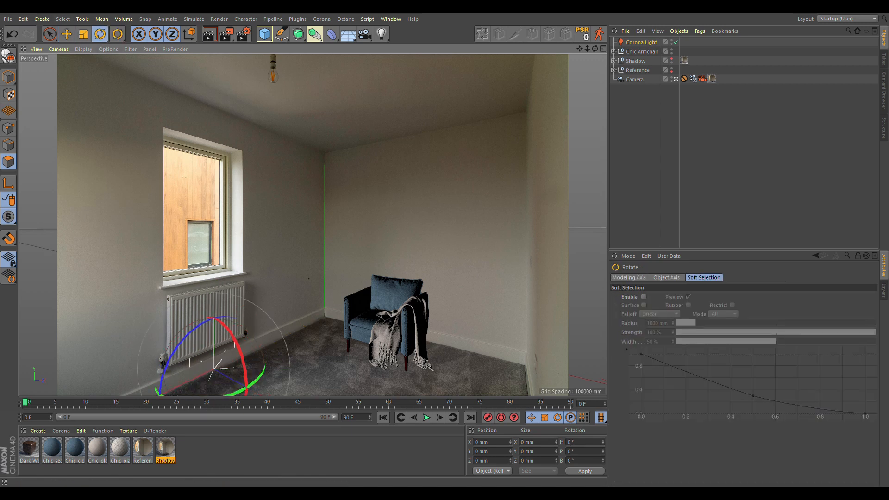
{"action": "left_click", "coordinate": [67, 33]}
{"action": "left_click_drag", "start_coordinate": [215, 285], "coordinate": [204, 133]}
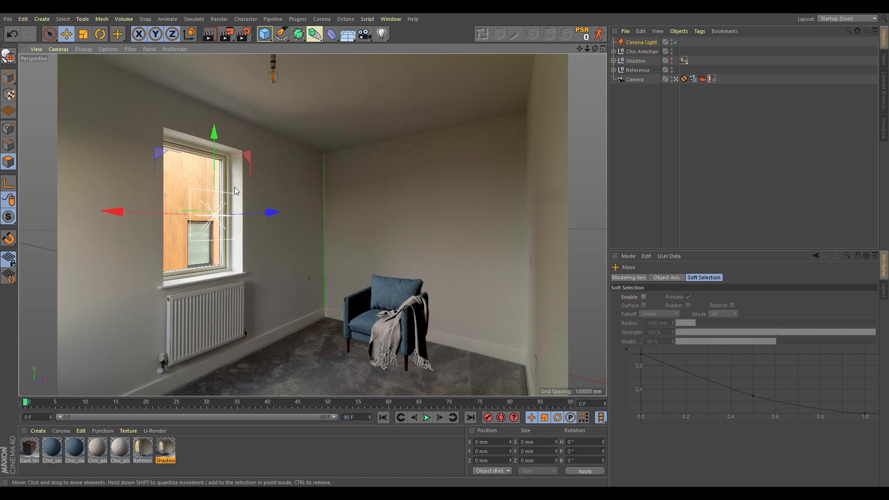
Step: Copy the window Cube's height of 1386.398 mm from the Reference group into the Corona Light's Size Y
{"action": "left_click", "coordinate": [613, 70]}
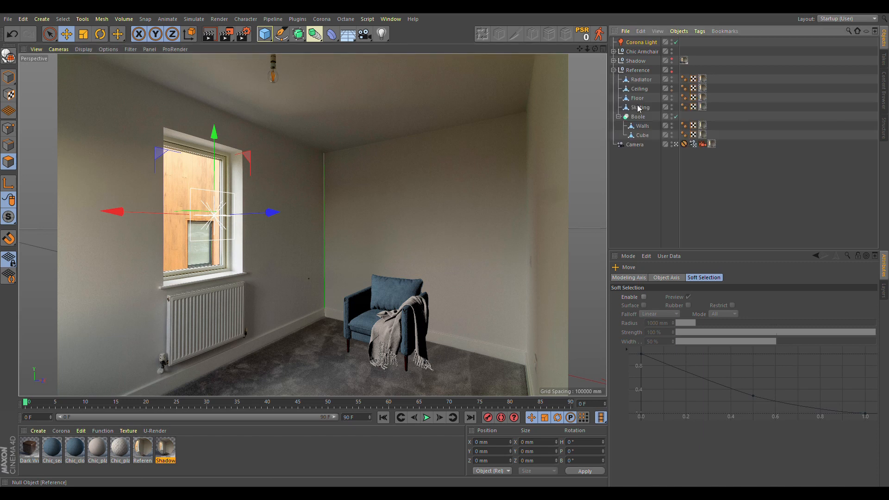
{"action": "left_click", "coordinate": [642, 135]}
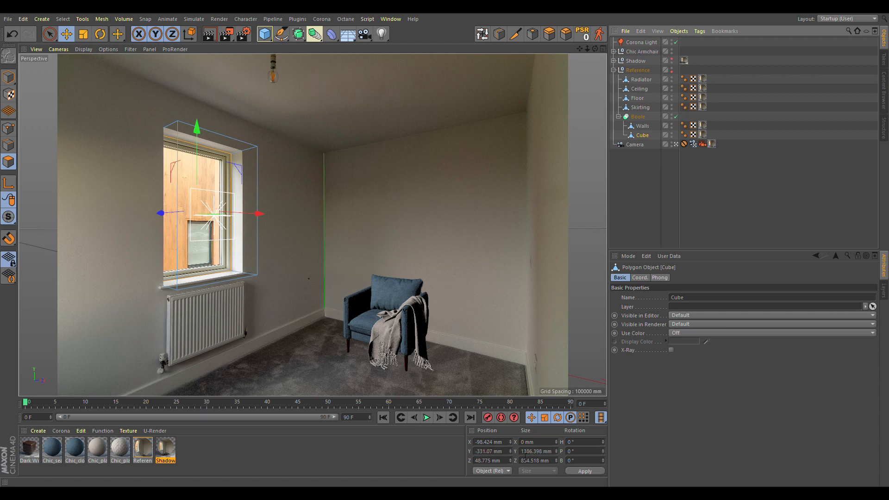
{"action": "left_click", "coordinate": [525, 451]}
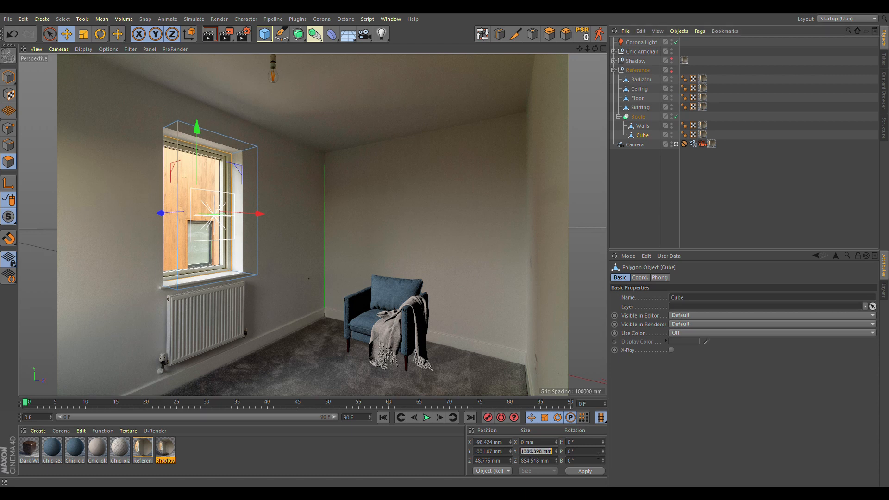
{"action": "left_click", "coordinate": [641, 42]}
{"action": "left_click", "coordinate": [720, 278]}
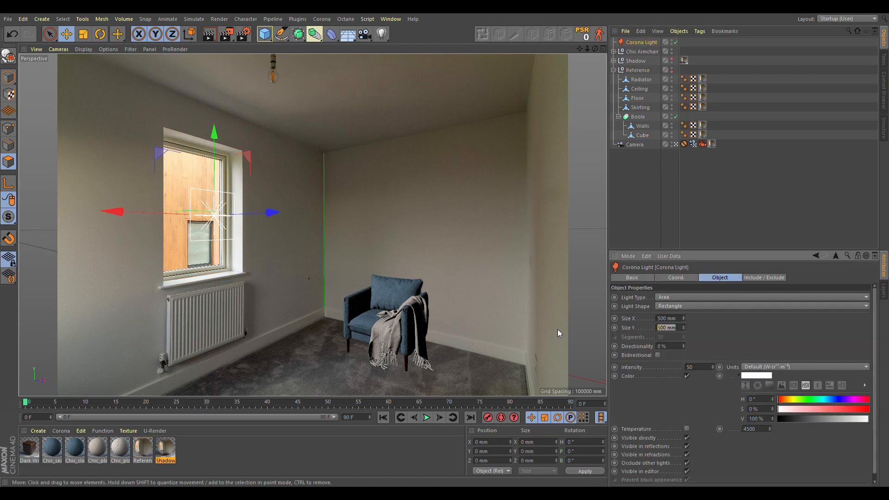
{"action": "key", "text": "ctrl+v"}
{"action": "key", "text": "Return"}
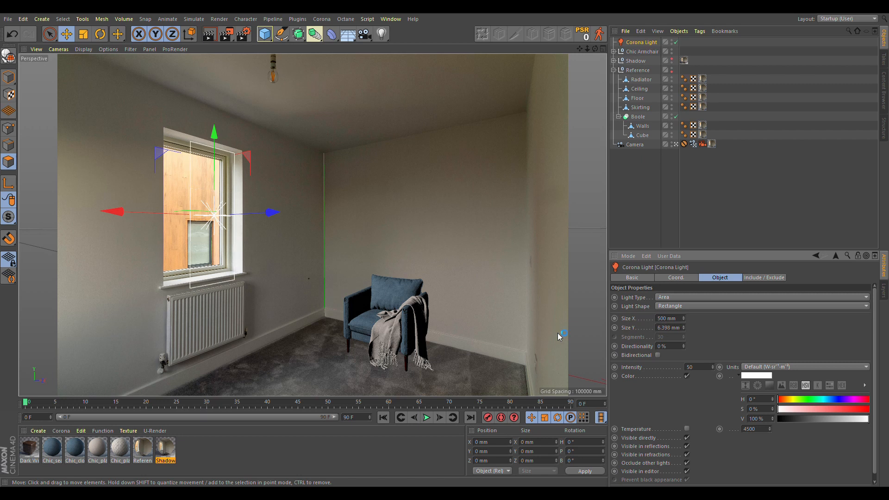
Step: Copy the window Cube's Z size of 854.518 mm into the Corona Light's Size X
{"action": "left_click", "coordinate": [642, 135]}
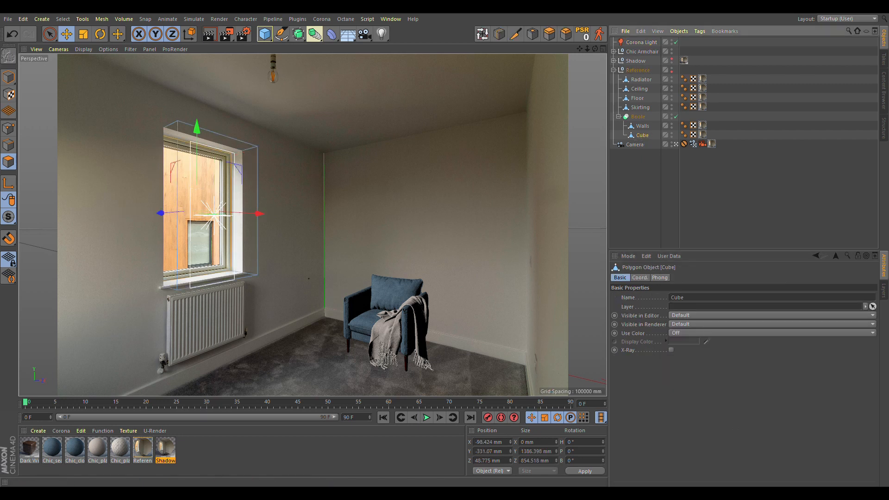
{"action": "double_click", "coordinate": [549, 461]}
{"action": "key", "text": "ctrl+c"}
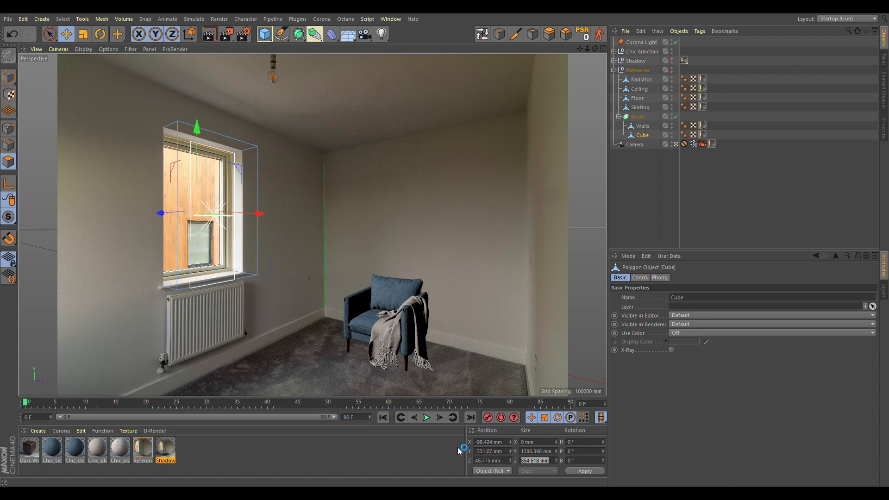
{"action": "left_click", "coordinate": [641, 43]}
{"action": "double_click", "coordinate": [666, 318]}
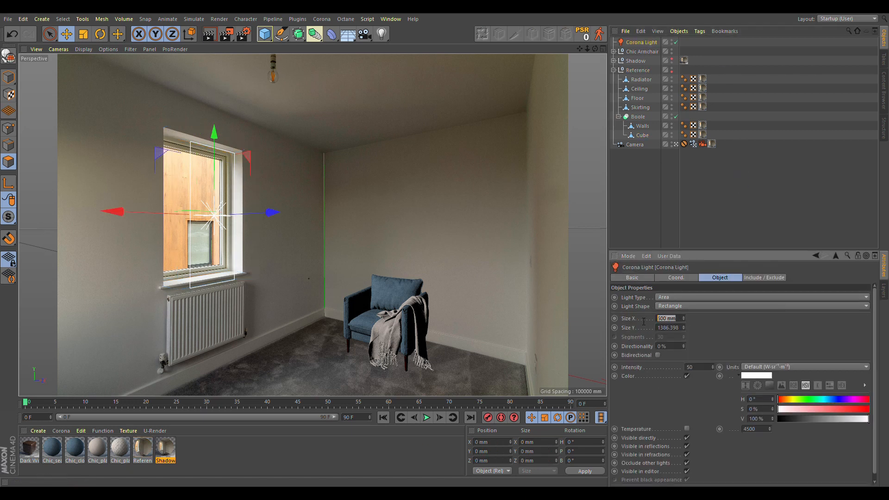
{"action": "key", "text": "ctrl+v"}
{"action": "key", "text": "Return"}
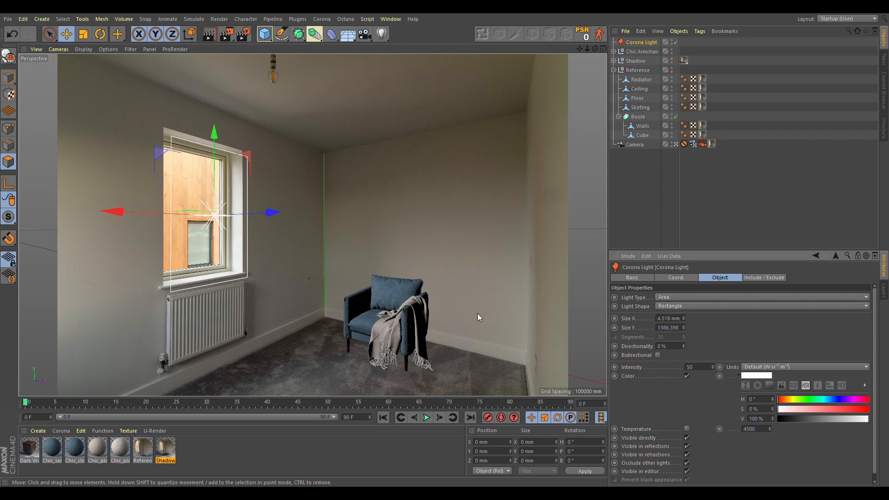
Step: In the top view, move the Corona Light into the window recess and centre it on the opening's edge nearest the back wall, Z about -1624 mm
{"action": "middle_click", "coordinate": [284, 139]}
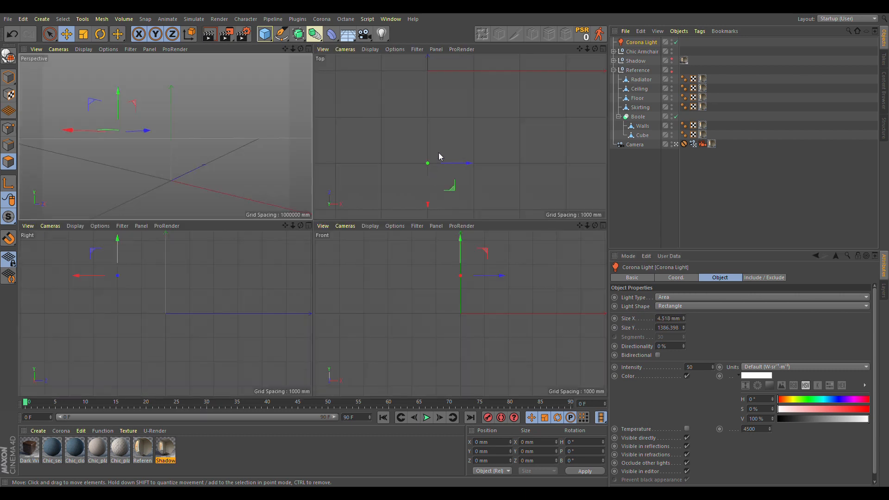
{"action": "middle_click", "coordinate": [441, 159]}
{"action": "left_click_drag", "start_coordinate": [318, 280], "coordinate": [303, 280]}
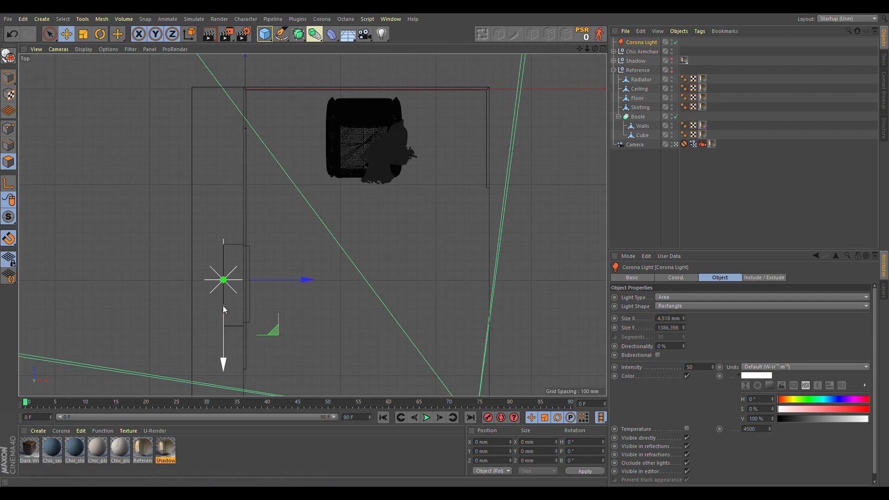
{"action": "left_click_drag", "start_coordinate": [222, 366], "coordinate": [222, 330]}
Step: Subtract half of the 854.518 mm width from the Corona Light's Z position to centre it across the window
{"action": "left_click", "coordinate": [661, 319]}
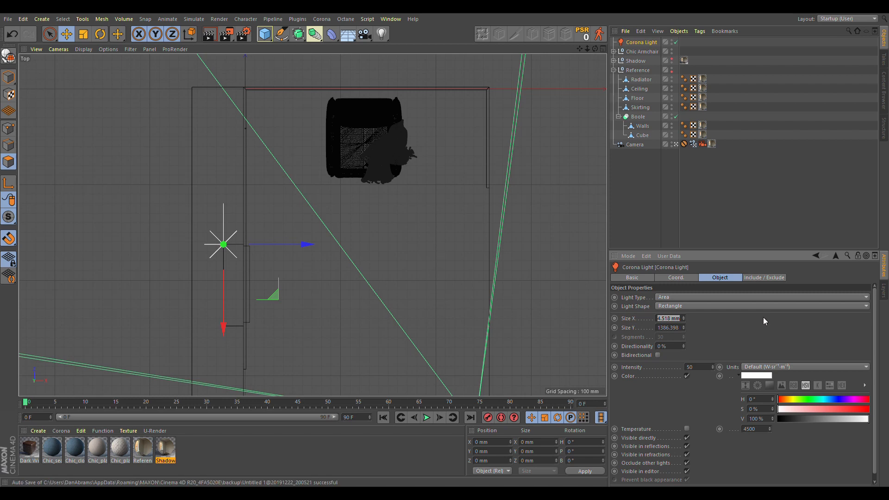
{"action": "mouse_move", "coordinate": [222, 328]}
{"action": "left_mouse_down"}
{"action": "mouse_move", "coordinate": [223, 347]}
{"action": "mouse_move", "coordinate": [231, 319]}
{"action": "mouse_move", "coordinate": [235, 330]}
{"action": "left_mouse_up"}
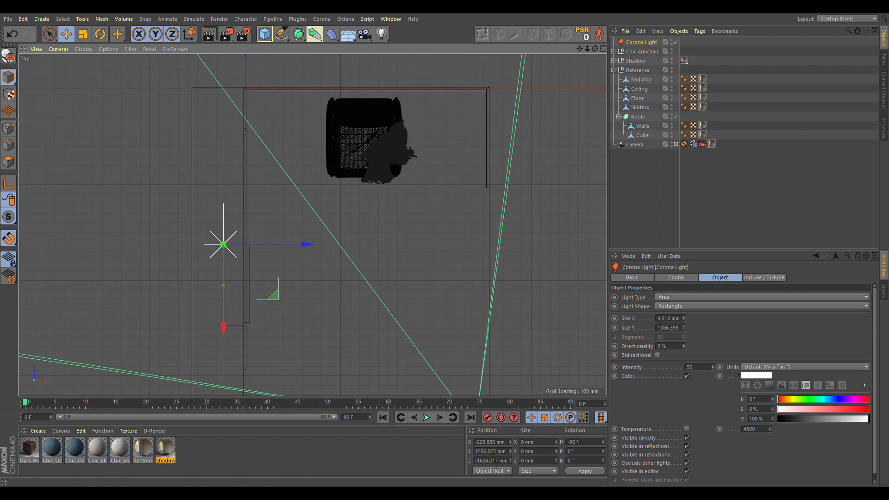
{"action": "left_click", "coordinate": [507, 461]}
{"action": "type", "text": "-"}
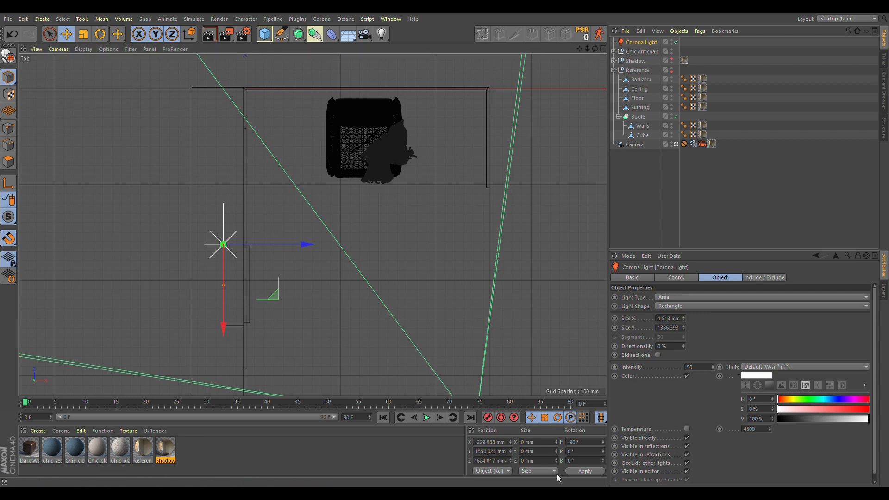
{"action": "key", "text": "ctrl+v"}
{"action": "type", "text": "/2"}
{"action": "key", "text": "Return"}
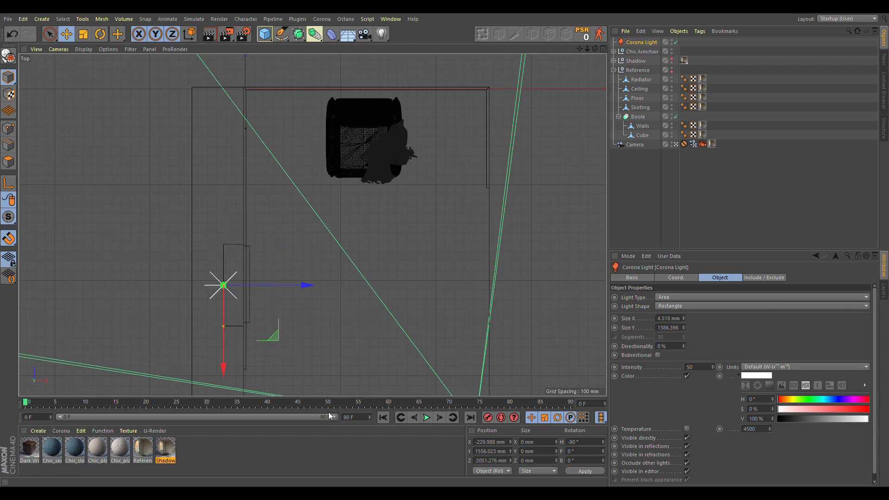
Step: In the right view, raise the Corona Light until its centre meets the window opening's upper edge, Y about 2310 mm
{"action": "scroll", "coordinate": [227, 248], "scroll_direction": "down", "scroll_amount": 2}
{"action": "middle_click", "coordinate": [226, 248]}
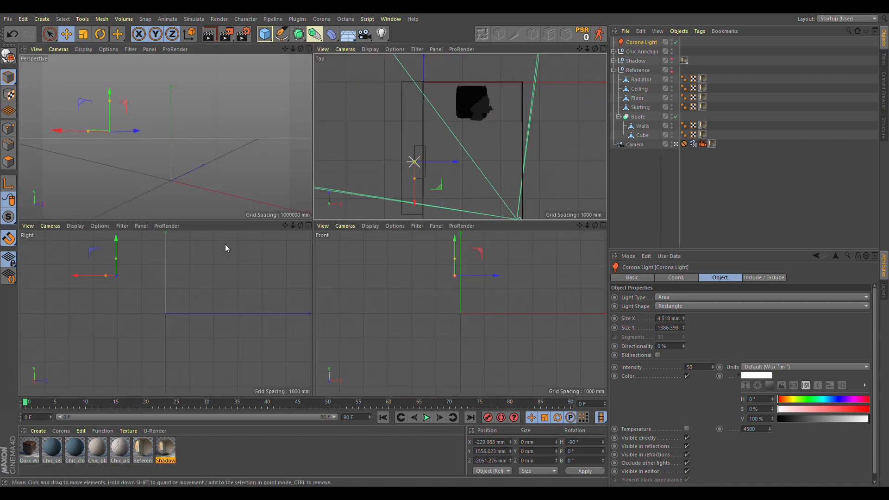
{"action": "middle_click", "coordinate": [199, 274]}
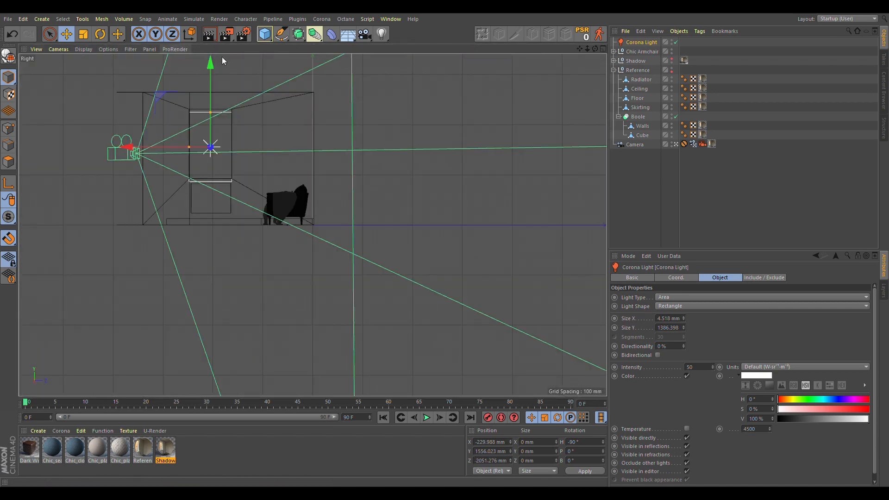
{"action": "left_click_drag", "start_coordinate": [212, 68], "coordinate": [212, 30]}
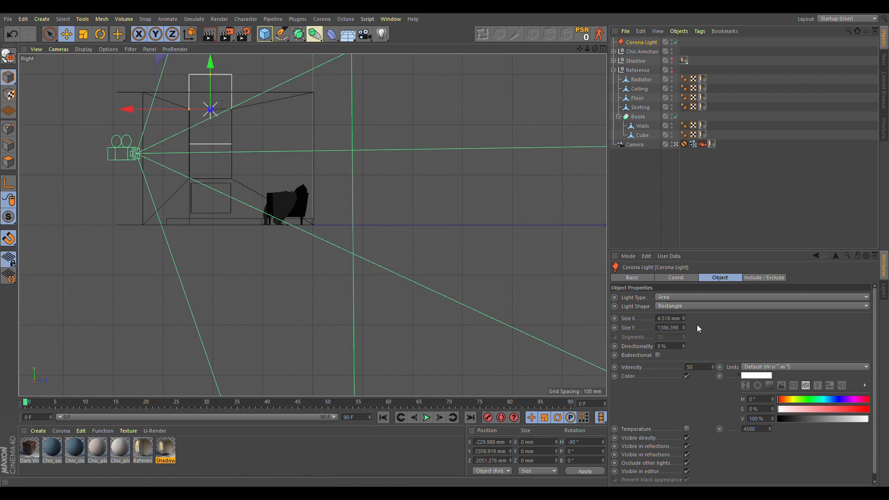
Step: Subtract half of the 1386.398 mm height from the Corona Light's Y position to centre it vertically in the window
{"action": "left_click", "coordinate": [661, 331]}
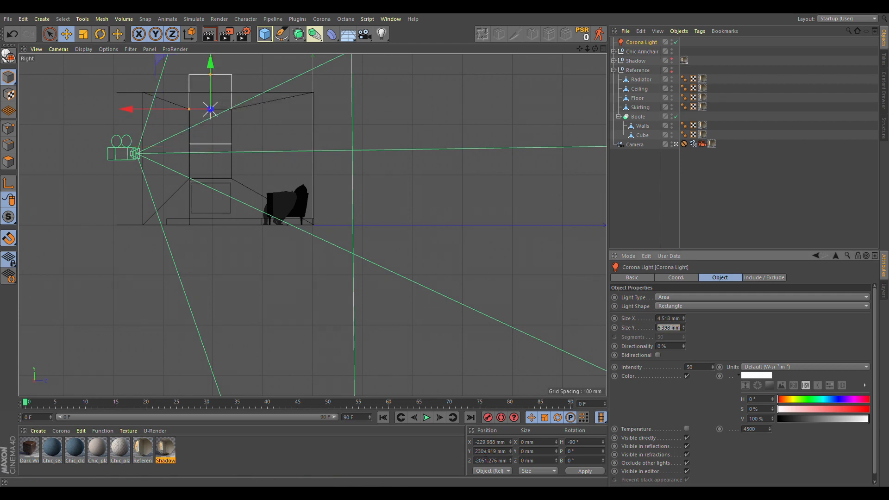
{"action": "left_click", "coordinate": [505, 451]}
{"action": "type", "text": "-"}
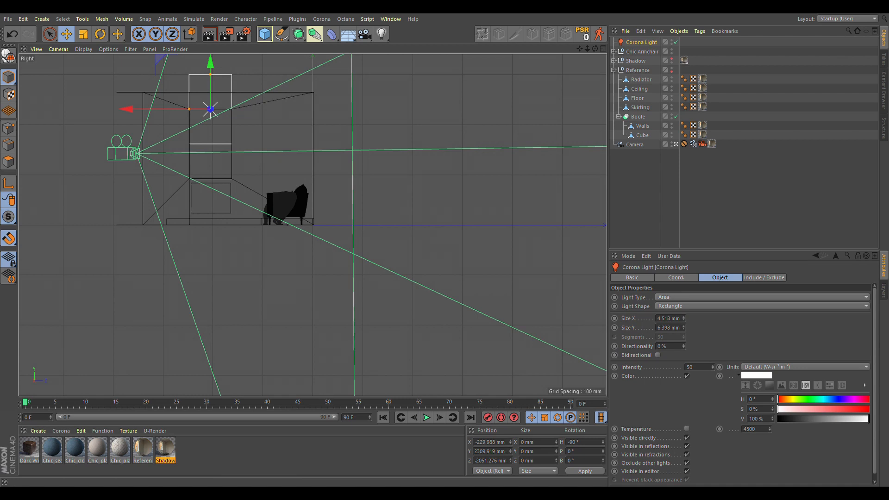
{"action": "type", "text": "3696.317"}
{"action": "key", "text": "Return"}
{"action": "key", "text": "Home"}
{"action": "key", "text": "Delete"}
{"action": "type", "text": "/2"}
{"action": "key", "text": "Return"}
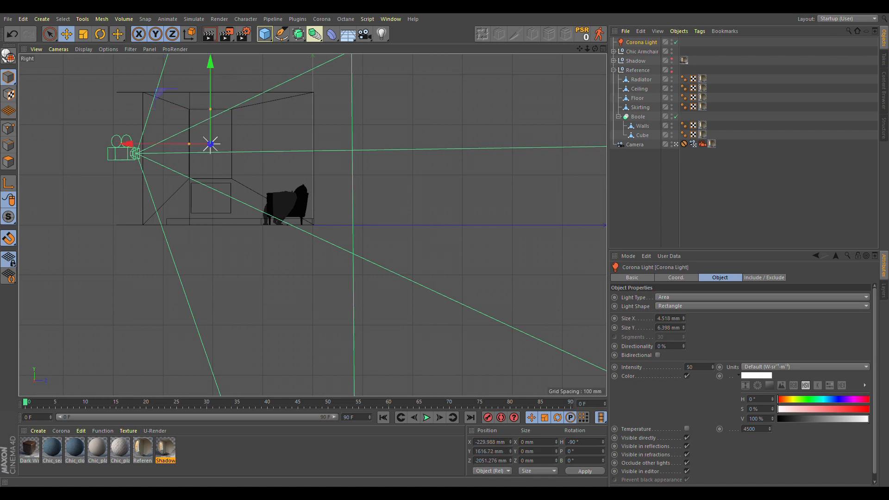
Step: Return to the perspective view and set the Corona Light's intensity to 15
{"action": "middle_click", "coordinate": [207, 138]}
{"action": "middle_click", "coordinate": [93, 142]}
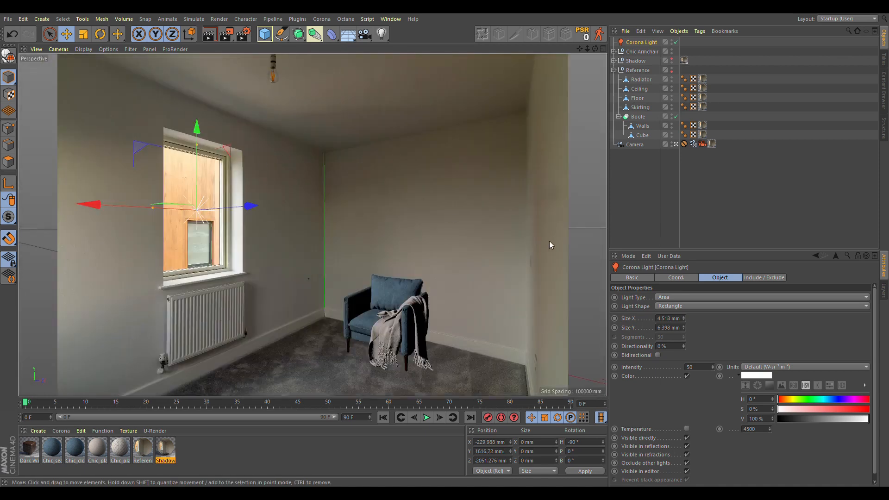
{"action": "double_click", "coordinate": [705, 370]}
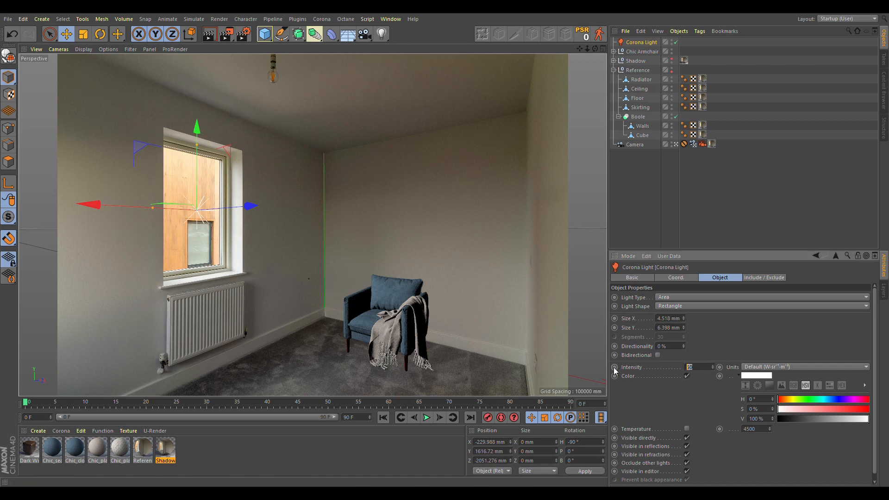
{"action": "type", "text": "15"}
{"action": "key", "text": "Return"}
Step: Inspect the window in the render, disable Visible directly for the Corona Light, and render the scene again with Corona
{"action": "middle_click", "coordinate": [354, 212]}
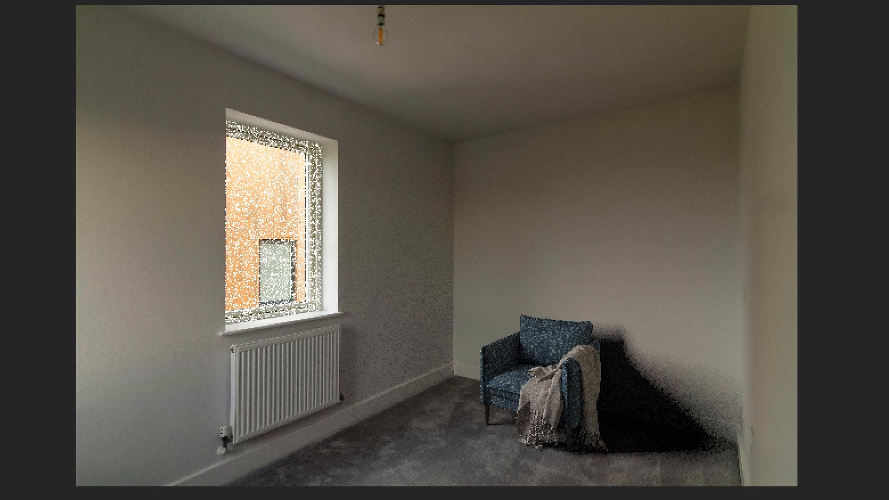
{"action": "scroll", "coordinate": [253, 269], "scroll_direction": "up", "scroll_amount": 8}
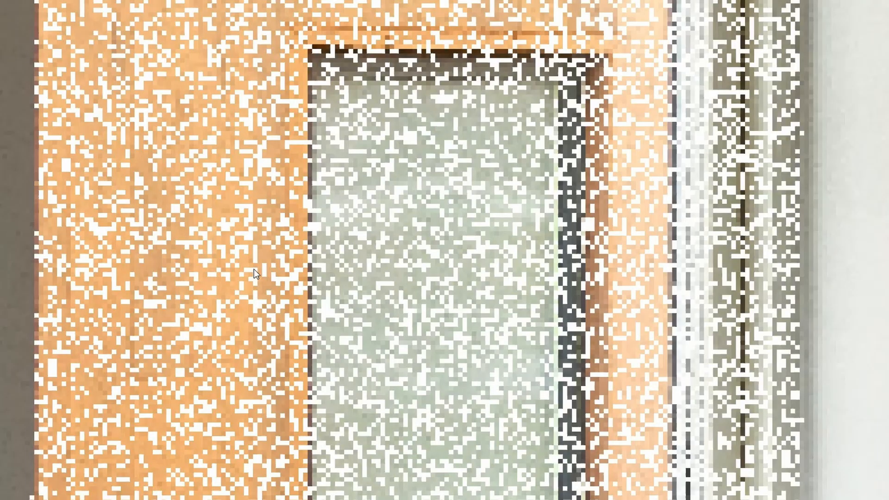
{"action": "scroll", "coordinate": [285, 245], "scroll_direction": "down", "scroll_amount": 3}
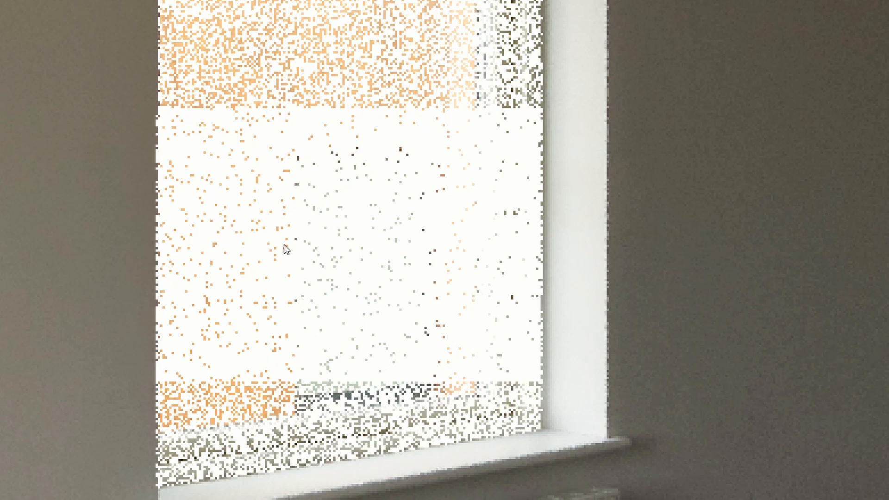
{"action": "scroll", "coordinate": [284, 245], "scroll_direction": "down", "scroll_amount": 4}
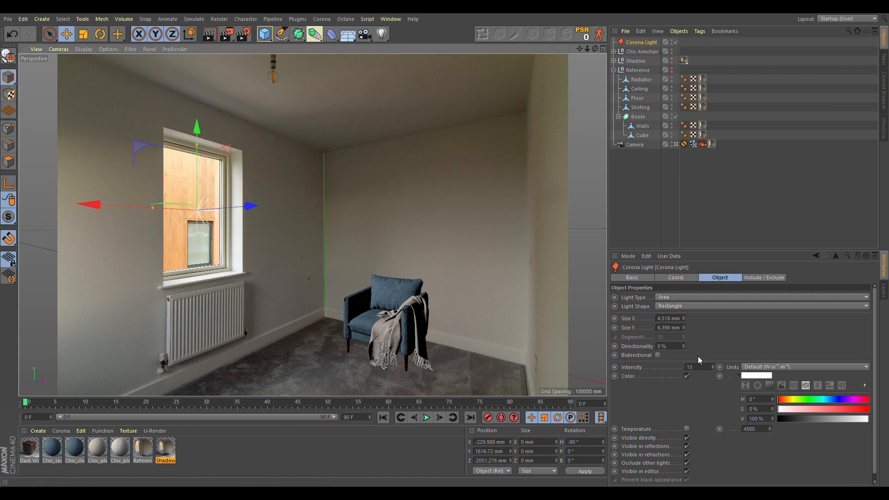
{"action": "left_click", "coordinate": [686, 438]}
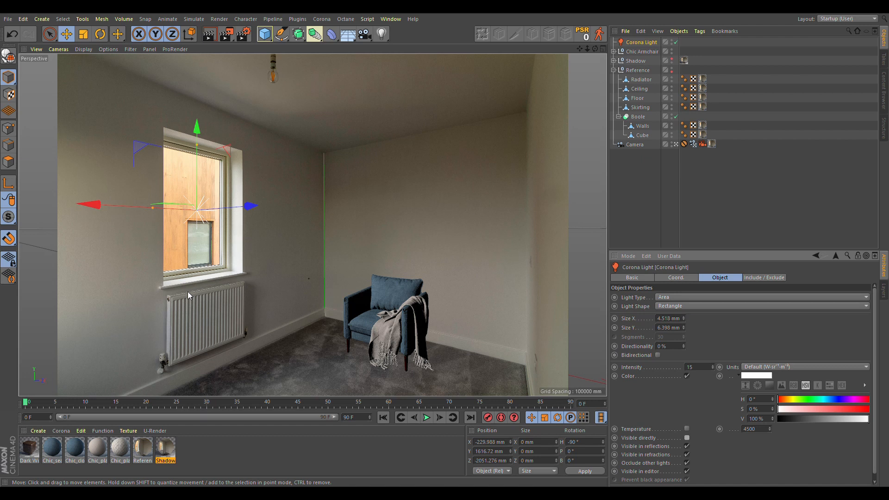
{"action": "left_click", "coordinate": [324, 22]}
{"action": "left_click", "coordinate": [359, 123]}
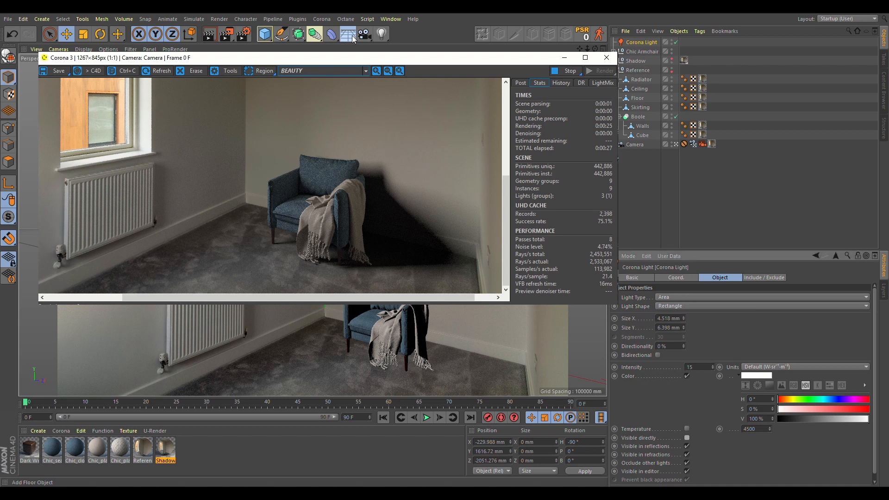
Step: Add a Sky object and apply the Reference material to it
{"action": "left_click", "coordinate": [9, 55]}
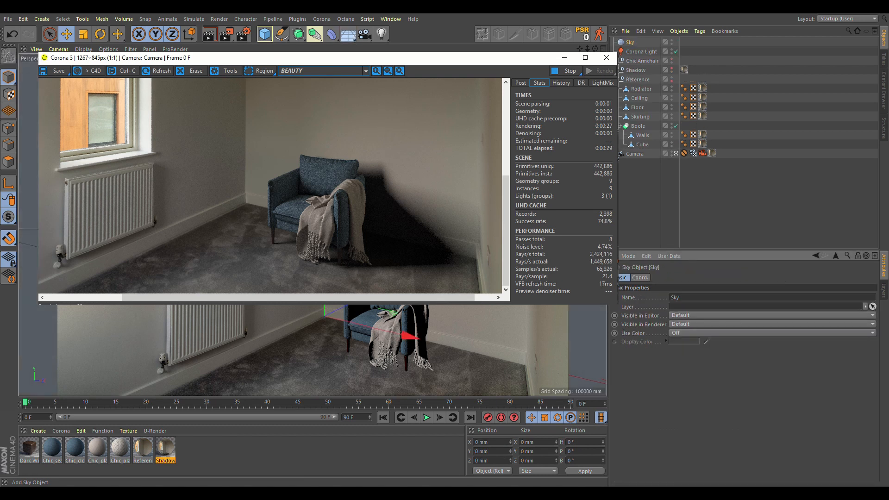
{"action": "left_click", "coordinate": [144, 450]}
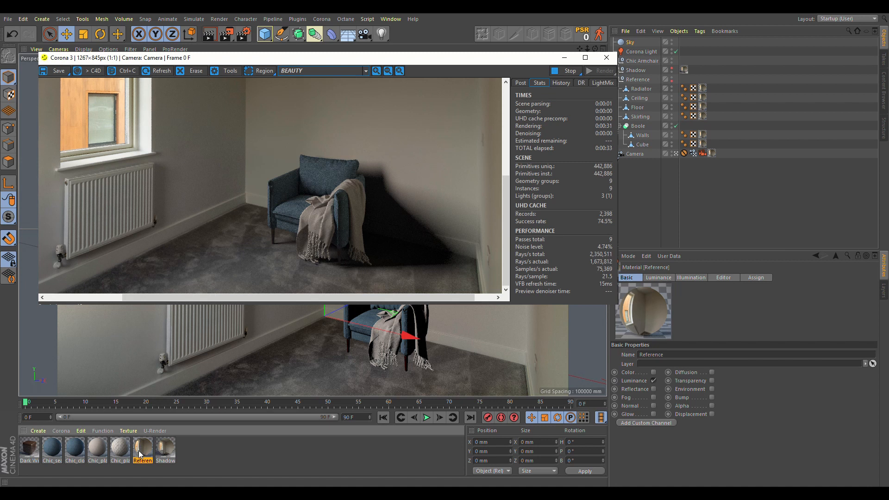
{"action": "left_click_drag", "start_coordinate": [142, 448], "coordinate": [631, 45]}
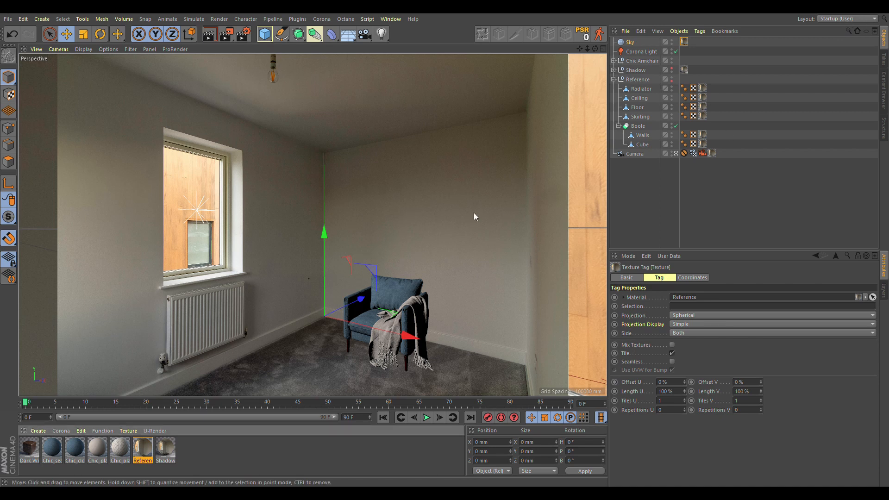
Step: Duplicate the Corona Light and move the copy in the top view to the open end beside the camera, X about 928 mm, Z about -3934 mm
{"action": "middle_click", "coordinate": [435, 183]}
{"action": "middle_click", "coordinate": [402, 157]}
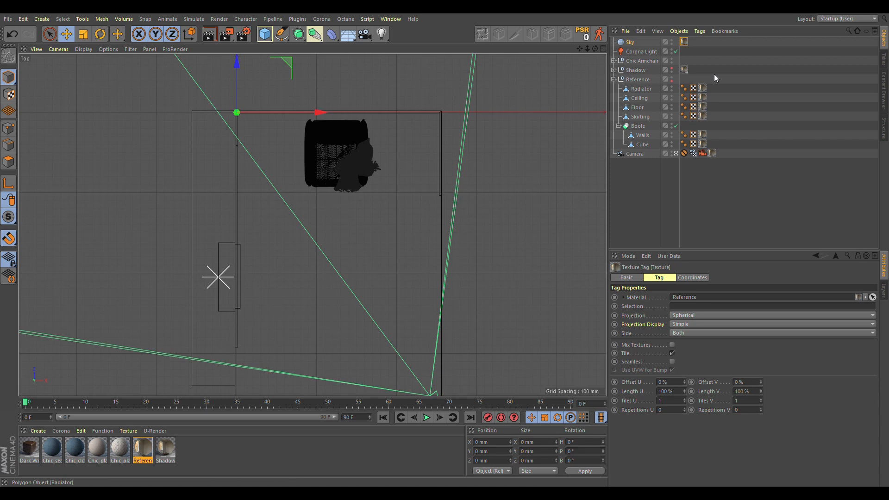
{"action": "left_click", "coordinate": [637, 51]}
{"action": "key", "text": "ctrl+c"}
{"action": "key", "text": "ctrl+v"}
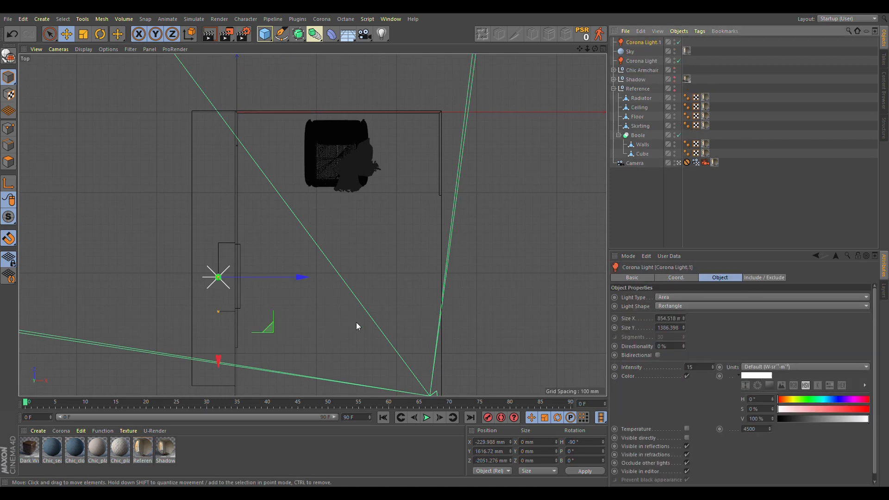
{"action": "middle_click_drag", "start_coordinate": [357, 326], "coordinate": [356, 220], "text": "alt"}
{"action": "left_click_drag", "start_coordinate": [282, 226], "coordinate": [372, 379]}
Step: Rotate the duplicated Corona Light to a 0° heading so it faces the back wall, and return to the perspective view
{"action": "key", "text": "r"}
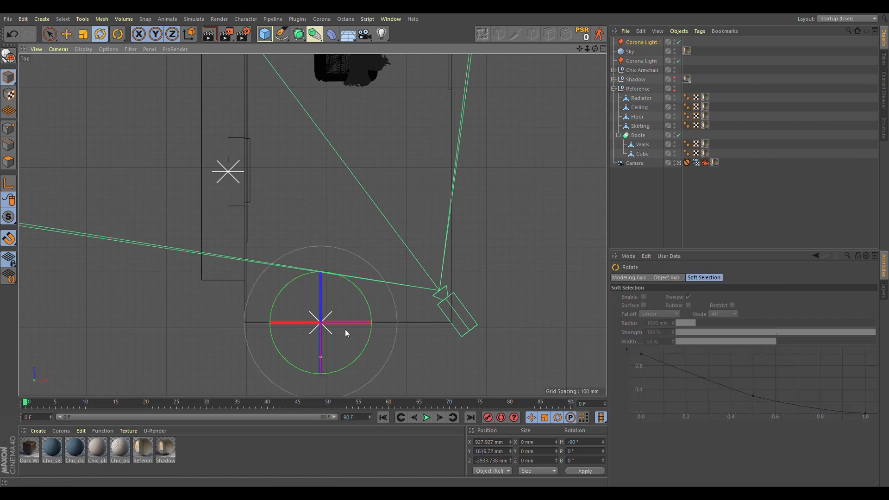
{"action": "left_click_drag", "start_coordinate": [304, 277], "coordinate": [241, 352]}
{"action": "middle_click", "coordinate": [259, 161]}
{"action": "middle_click", "coordinate": [174, 166]}
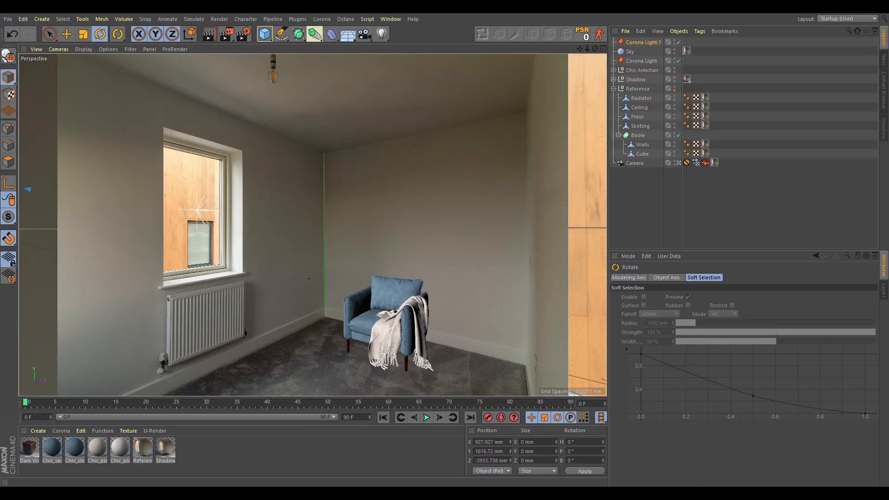
Step: Set the duplicated Corona Light's intensity to 5
{"action": "left_click", "coordinate": [640, 42]}
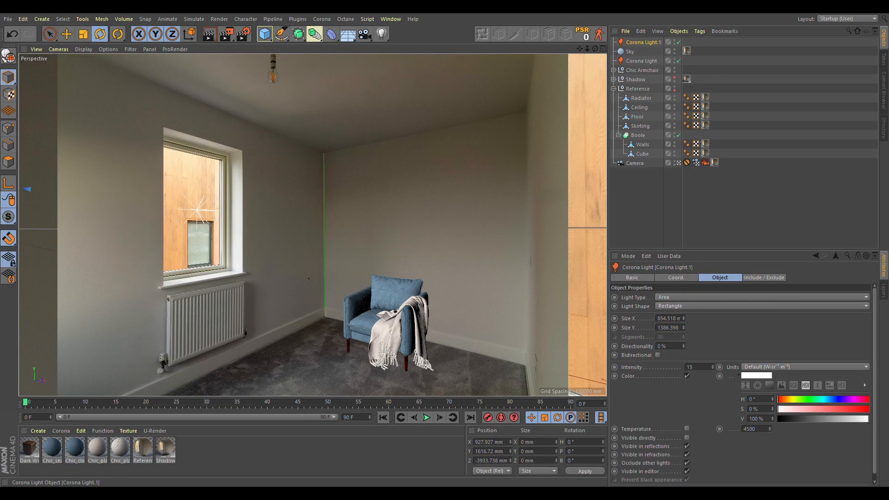
{"action": "double_click", "coordinate": [702, 369]}
{"action": "type", "text": "5"}
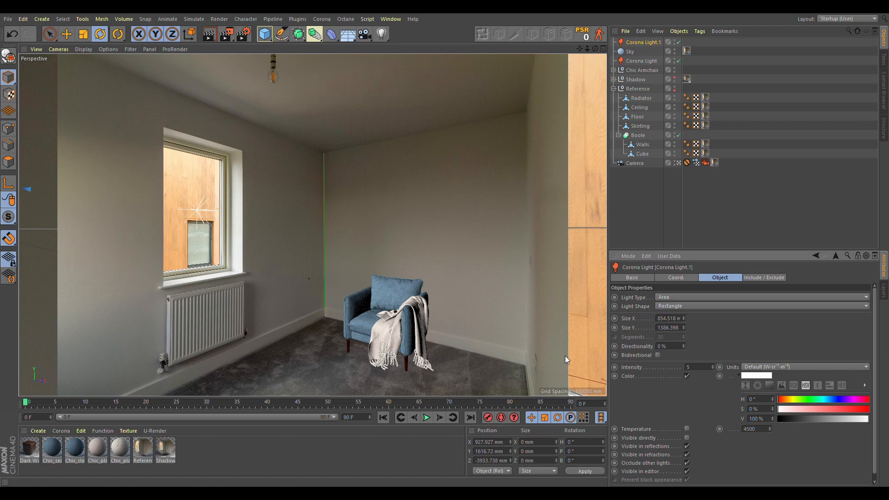